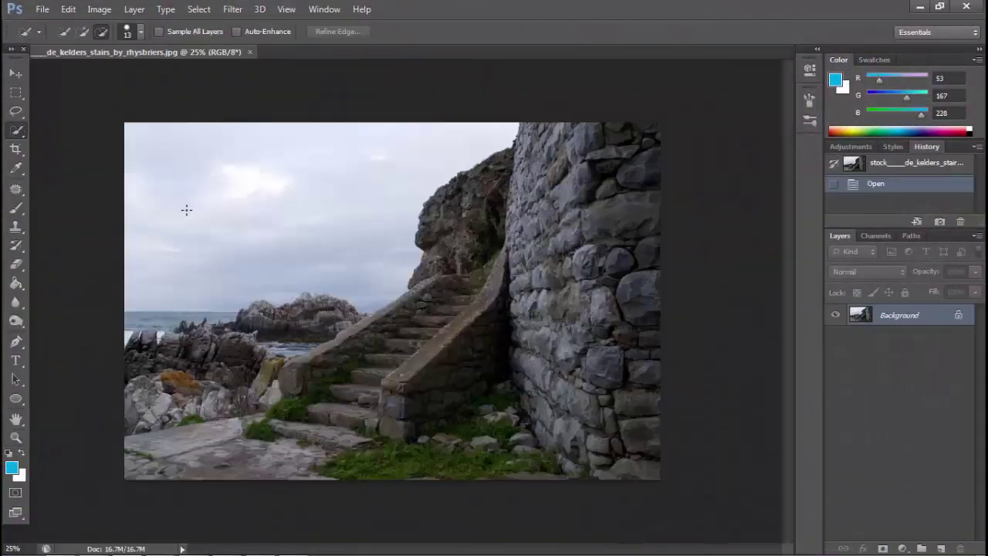
# Select the grey sky above the stairs with Quick Selection, including around the left boulder.
pyautogui.moveTo(163, 316); pyautogui.dragTo(230, 260)
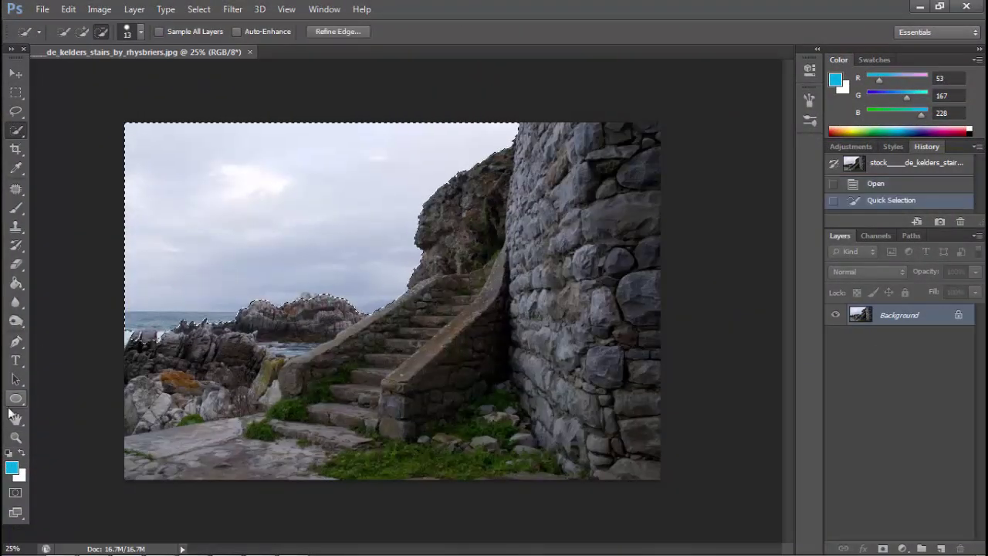
pyautogui.press('z')
pyautogui.click(218, 326)
pyautogui.click(15, 130)
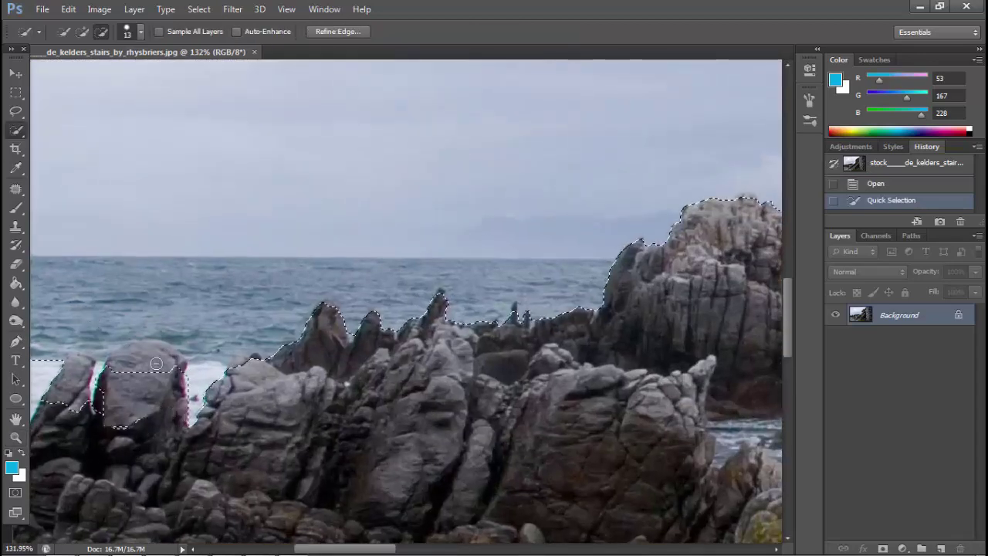
pyautogui.click(121, 355)
pyautogui.moveTo(167, 352); pyautogui.dragTo(116, 421)
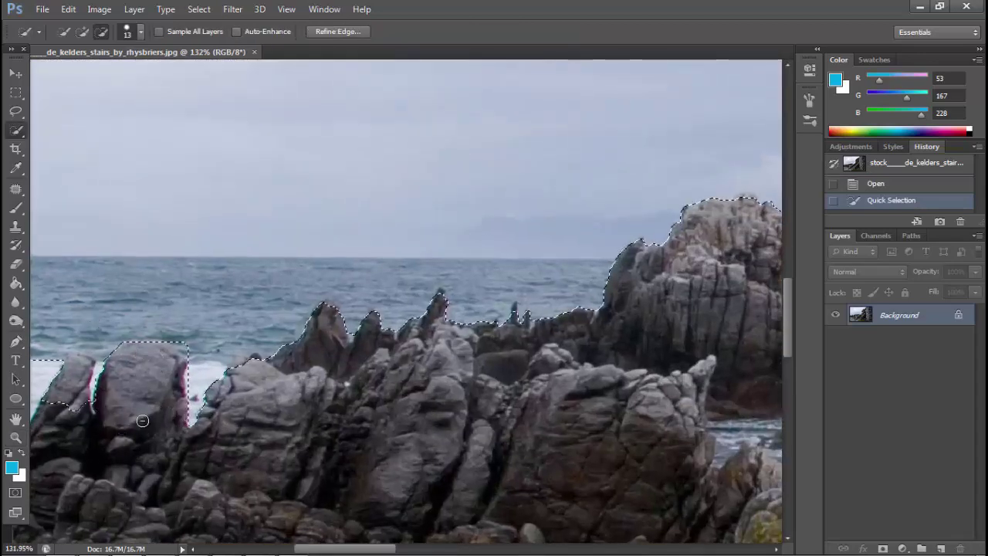
pyautogui.click(66, 378)
pyautogui.hscroll(-3, 177, 401)
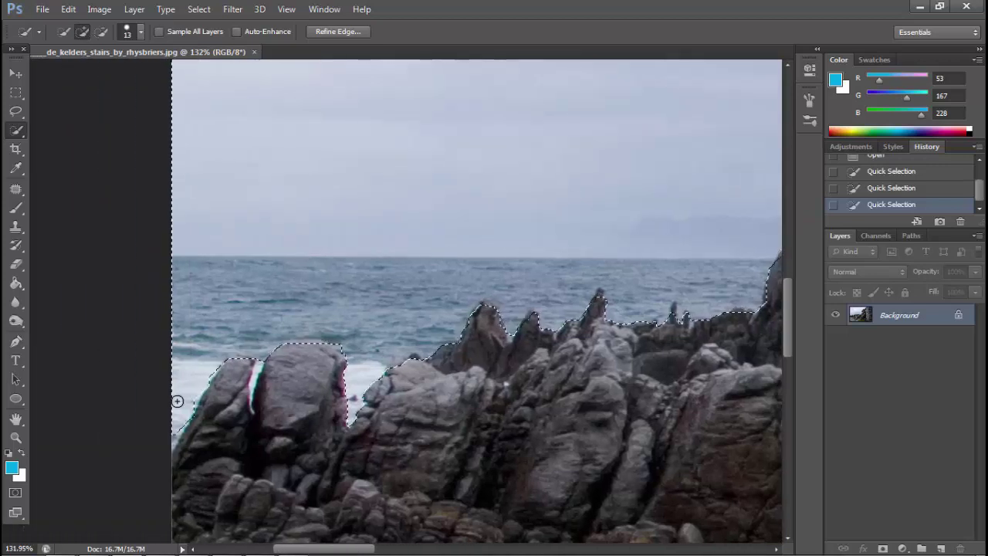
# Shrink the selection brush to 6 px, refine the sky edges, and fit the photo on screen.
pyautogui.rightClick(353, 247)
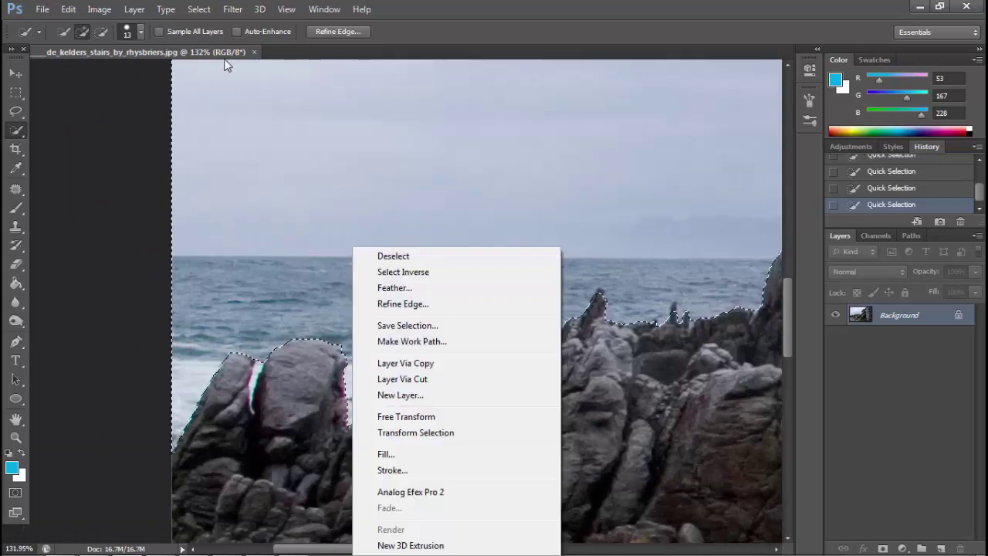
pyautogui.rightClick(108, 61)
pyautogui.moveTo(108, 60); pyautogui.dragTo(103, 60)
pyautogui.click(98, 45)
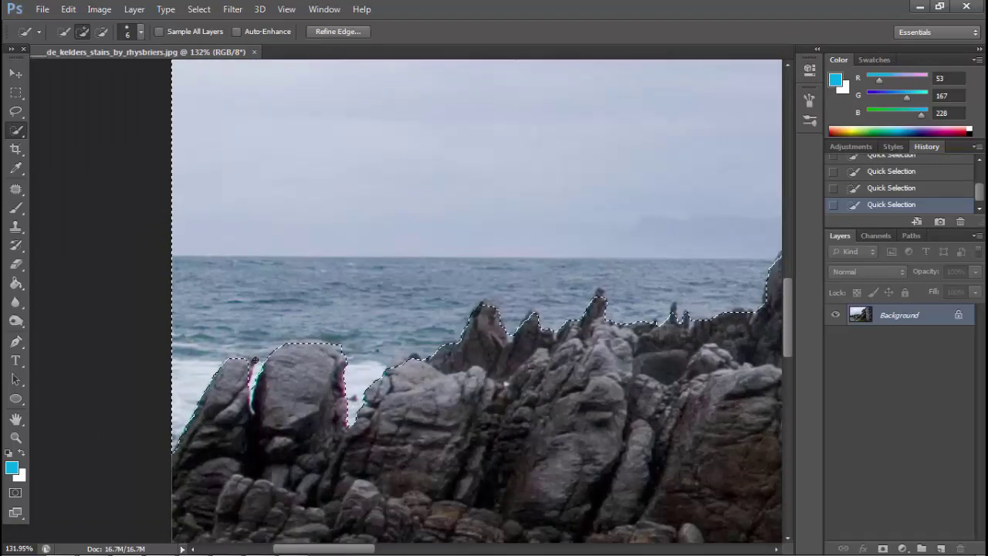
pyautogui.click(101, 32)
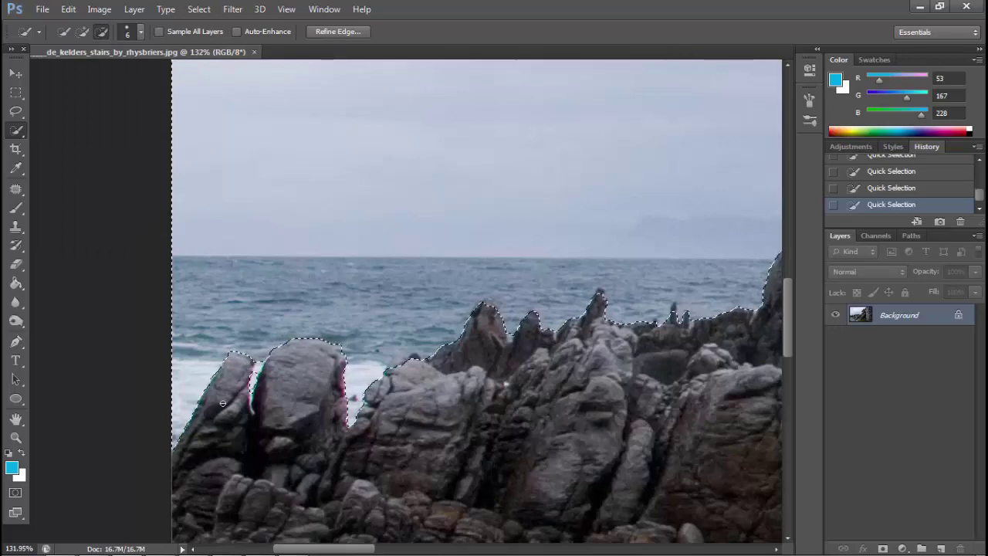
pyautogui.press('alt')
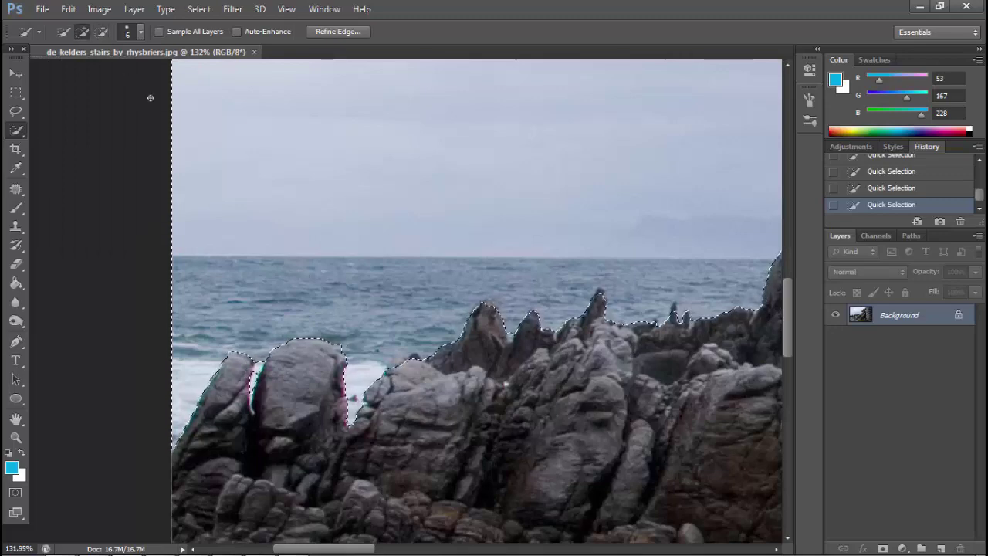
pyautogui.press('z')
pyautogui.hotkey('ctrl', '0')
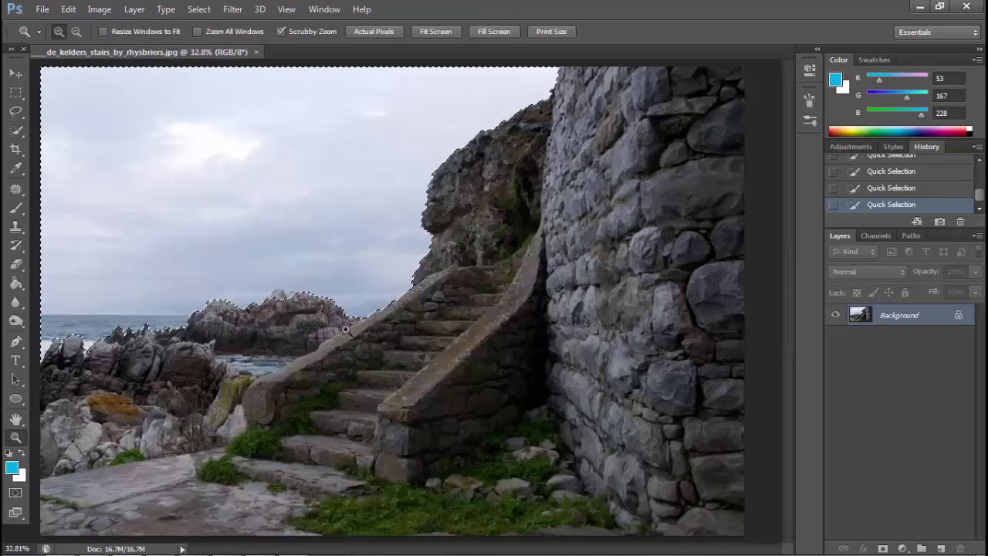
# Unlock the background as Layer 0, delete the selected sky, and deselect.
pyautogui.press('e')
pyautogui.click(145, 258)
pyautogui.press('Delete')
pyautogui.press('m')
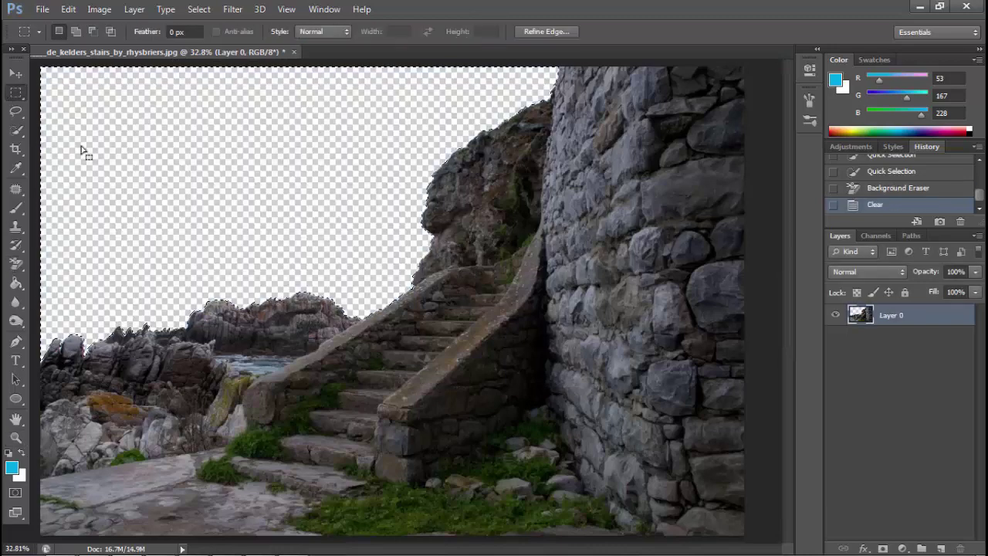
pyautogui.hotkey('ctrl', 'd')
# Apply Selective Color to the Greens range, removing cyan from the grass.
pyautogui.click(99, 9)
pyautogui.click(409, 258)
pyautogui.click(683, 238)
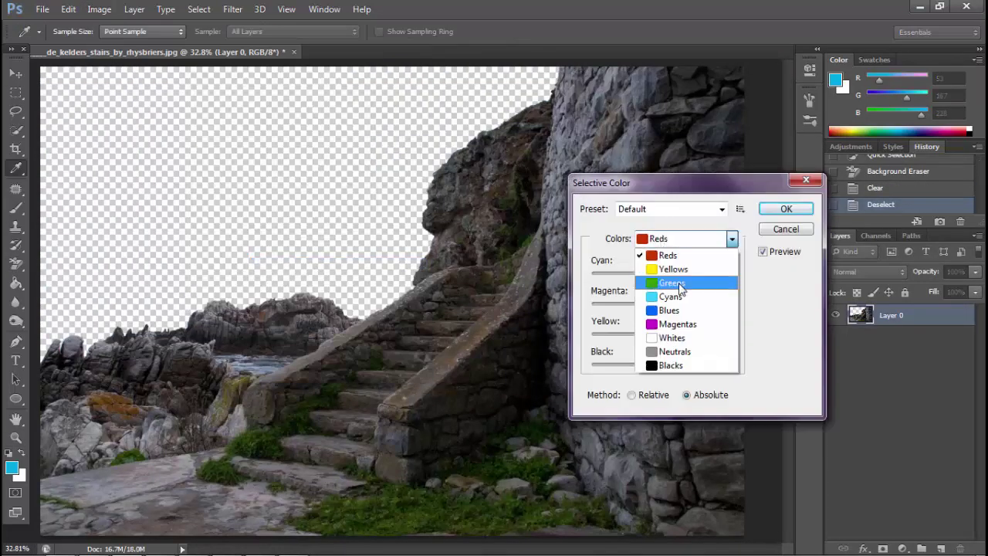
pyautogui.click(668, 278)
pyautogui.moveTo(664, 274); pyautogui.dragTo(509, 276)
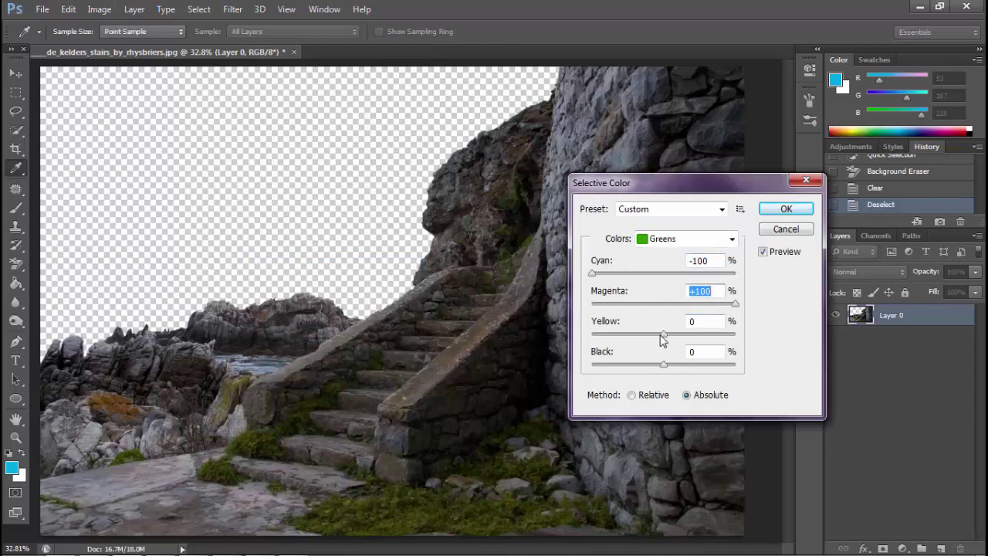
pyautogui.click(786, 208)
# Apply Replace Color to the grass with a yellowish hue -12 and saturation +61.
pyautogui.click(100, 9)
pyautogui.click(311, 360)
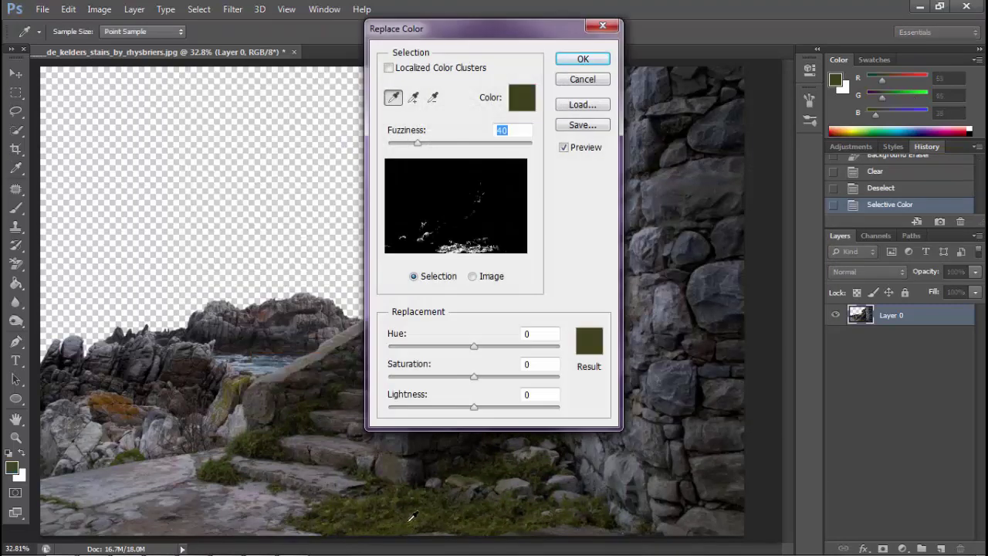
pyautogui.moveTo(475, 348); pyautogui.dragTo(554, 349)
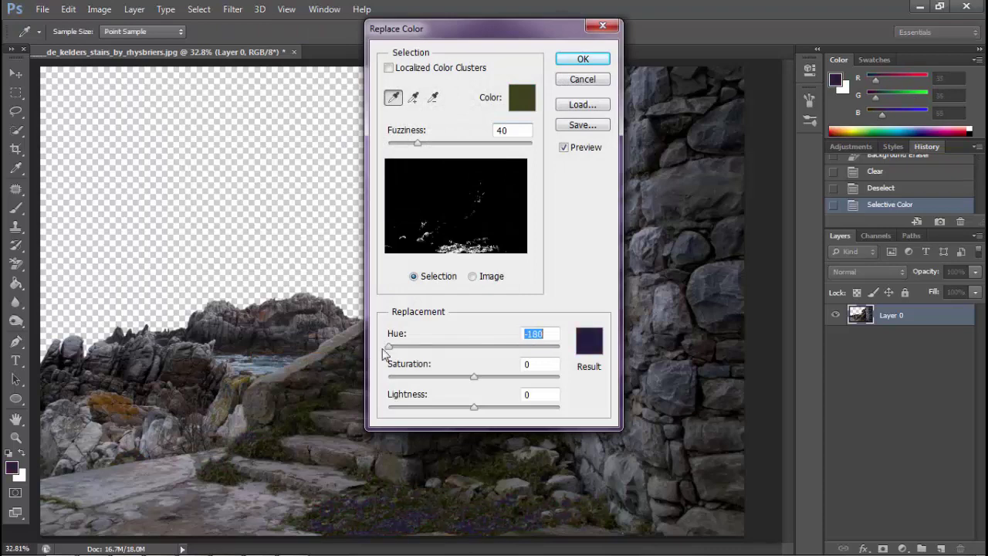
pyautogui.click(589, 340)
pyautogui.moveTo(662, 348); pyautogui.dragTo(661, 354)
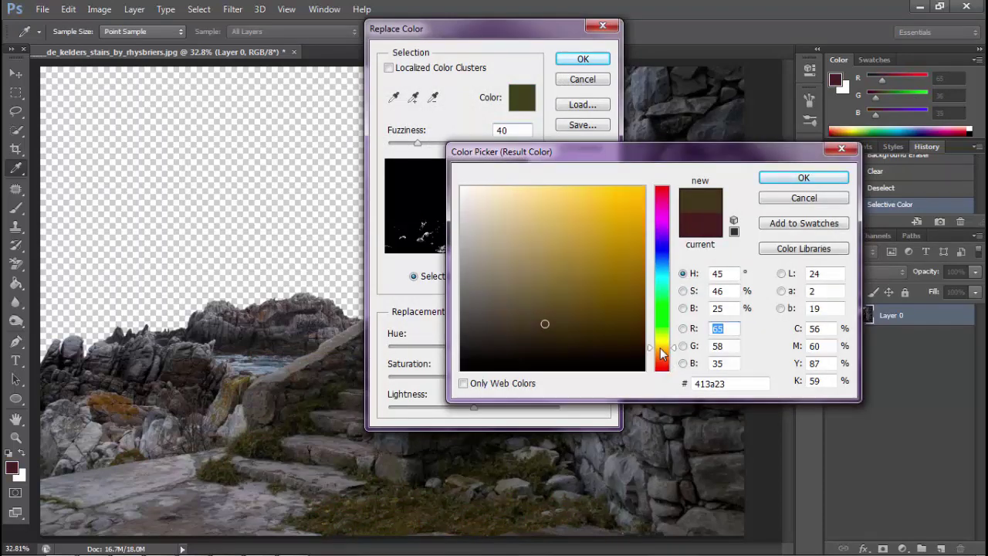
pyautogui.click(664, 352)
pyautogui.click(661, 346)
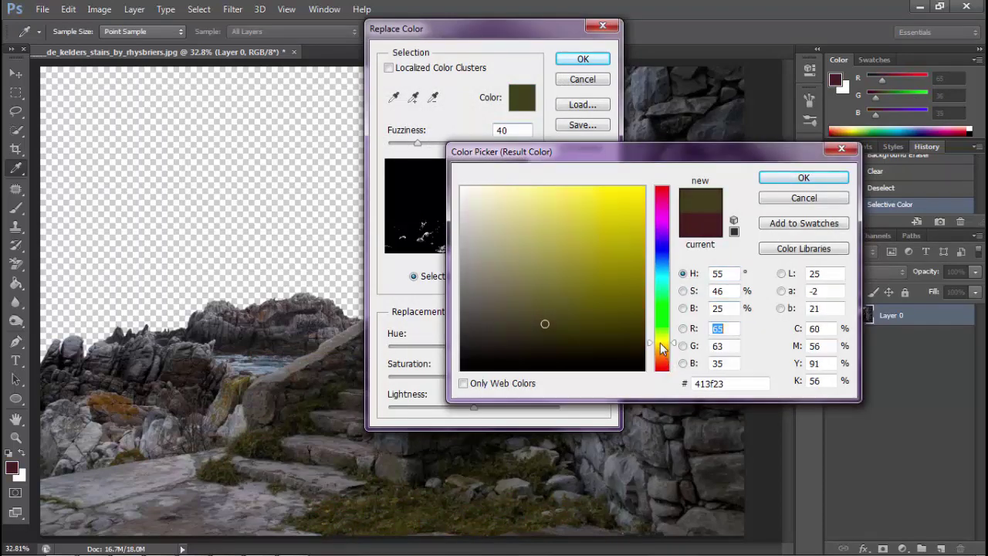
pyautogui.click(662, 349)
pyautogui.press('Return')
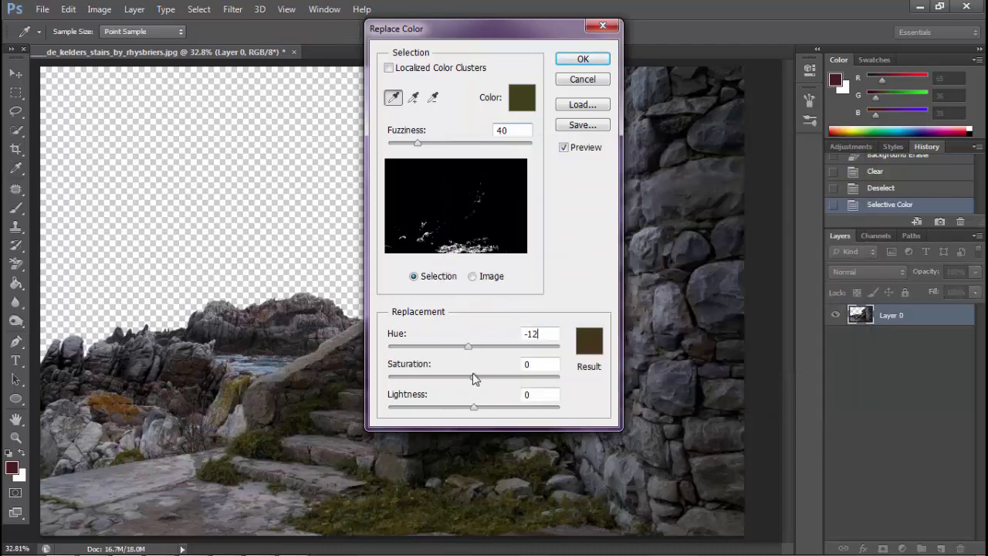
pyautogui.moveTo(474, 376); pyautogui.dragTo(526, 376)
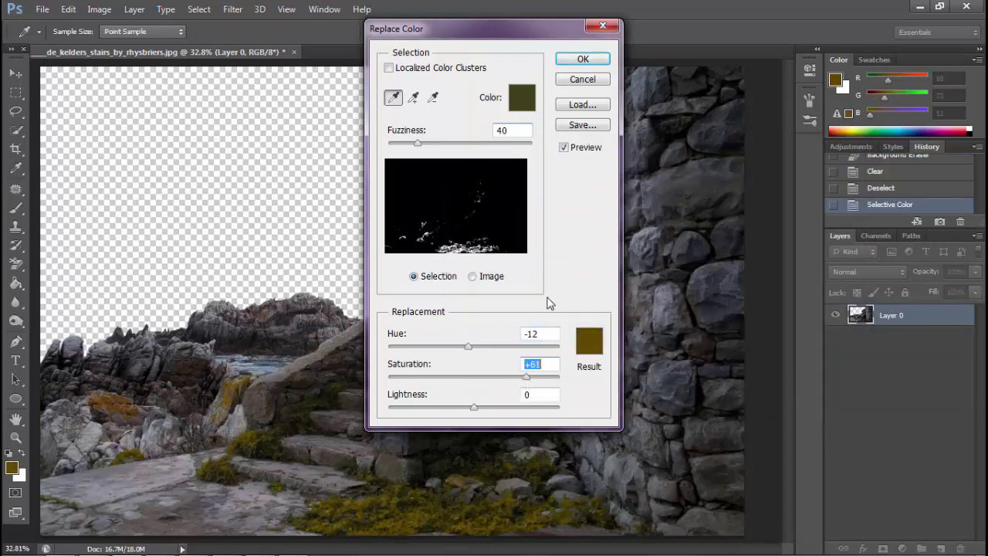
pyautogui.click(583, 59)
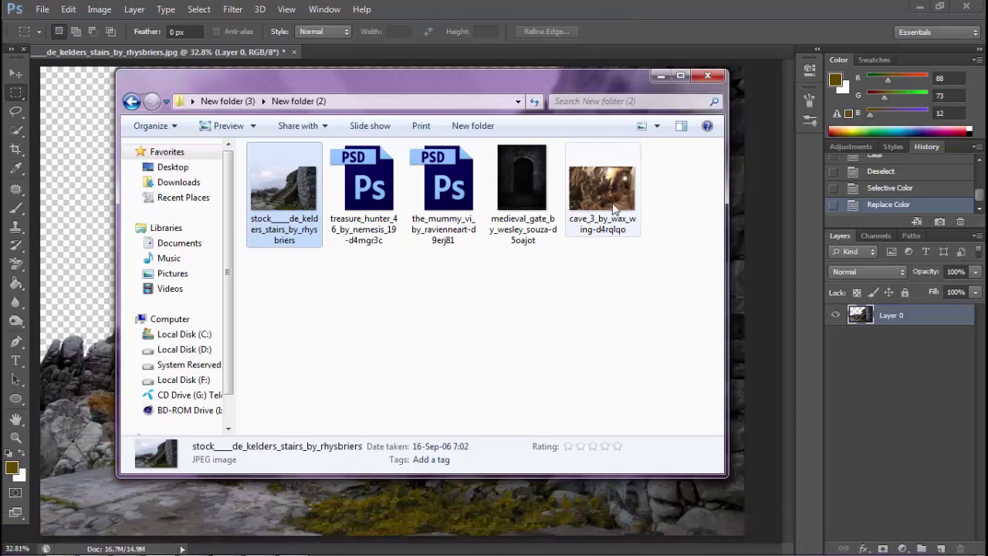
# Place the cave photo and move it below the stairs layer.
pyautogui.moveTo(607, 193); pyautogui.dragTo(230, 327)
pyautogui.press('Return')
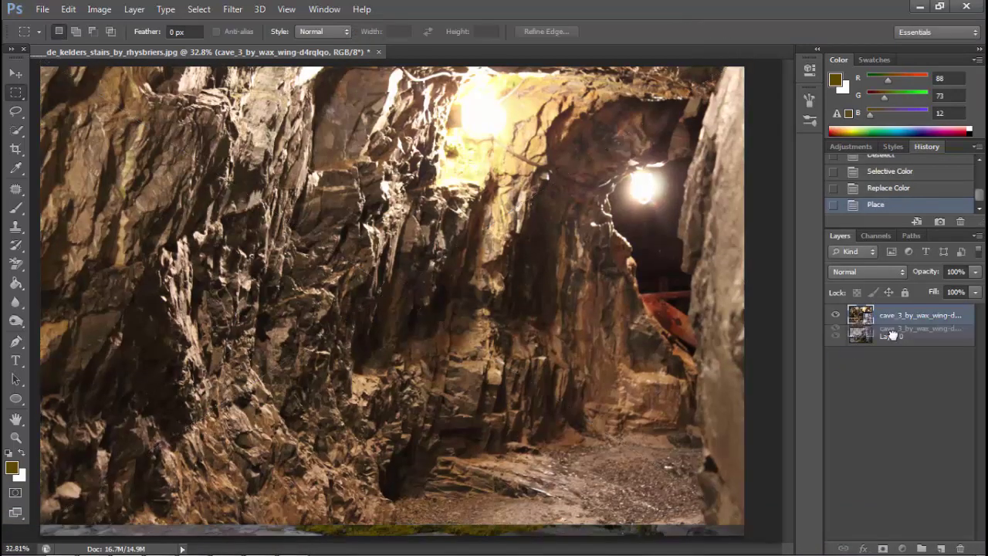
pyautogui.hotkey('ctrl', '[')
# Tint the cave with a Deep Blue Photo Filter at increased density.
pyautogui.click(99, 8)
pyautogui.moveTo(120, 46)
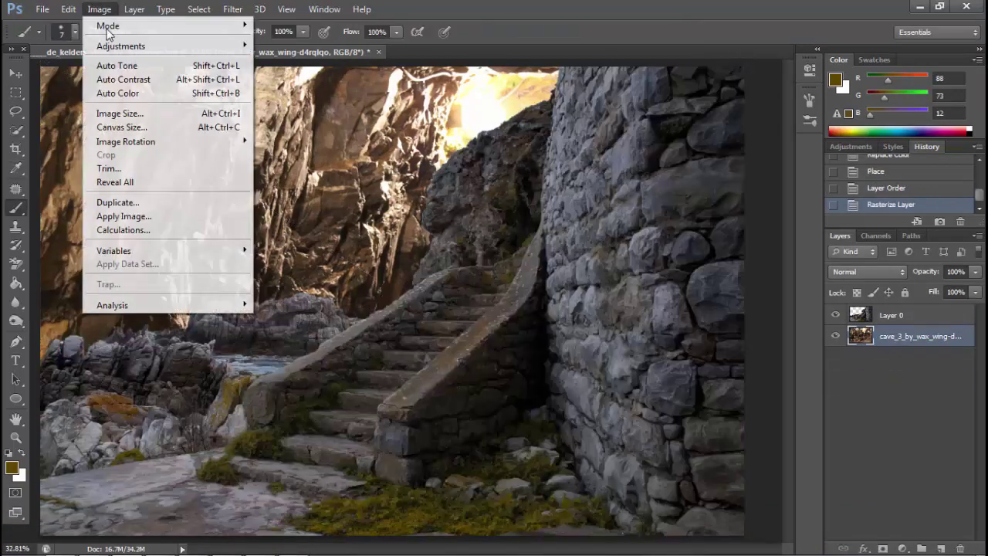
pyautogui.click(320, 161)
pyautogui.click(656, 347)
pyautogui.click(633, 295)
pyautogui.click(609, 429)
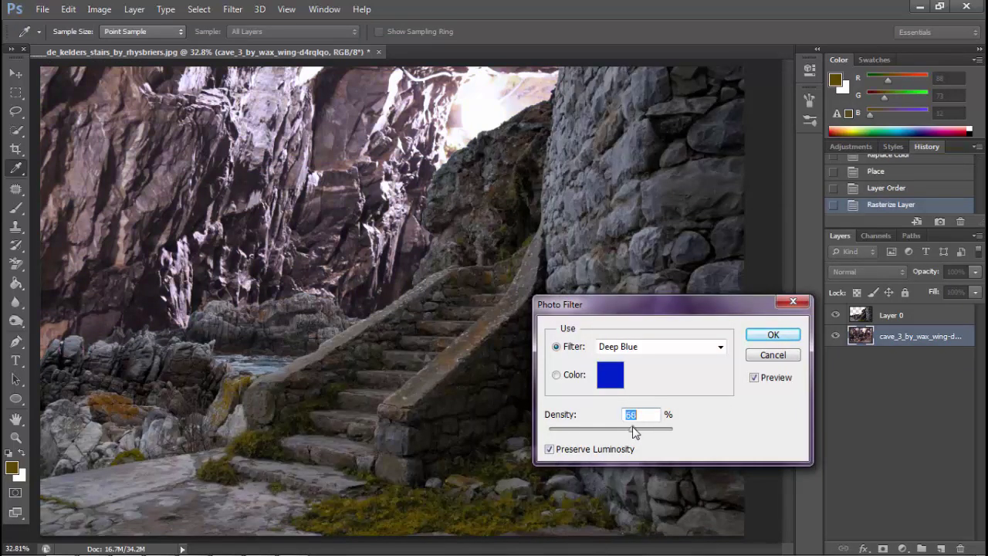
pyautogui.press('Return')
# Duplicate the cave layer, flip the copy horizontally, and move it below the original.
pyautogui.press('m')
pyautogui.rightClick(196, 188)
pyautogui.click(247, 223)
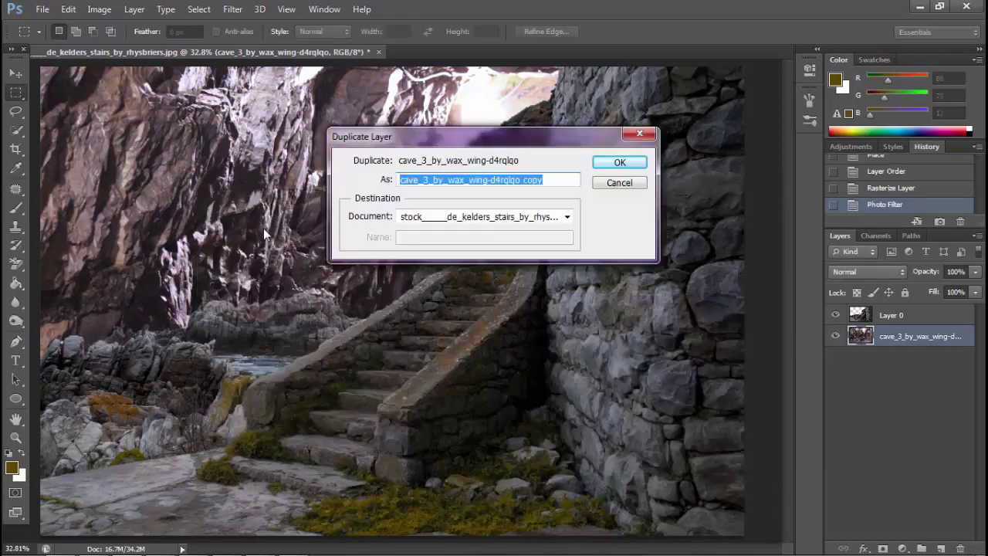
pyautogui.press('Return')
pyautogui.rightClick(254, 236)
pyautogui.click(307, 364)
pyautogui.rightClick(325, 308)
pyautogui.click(369, 527)
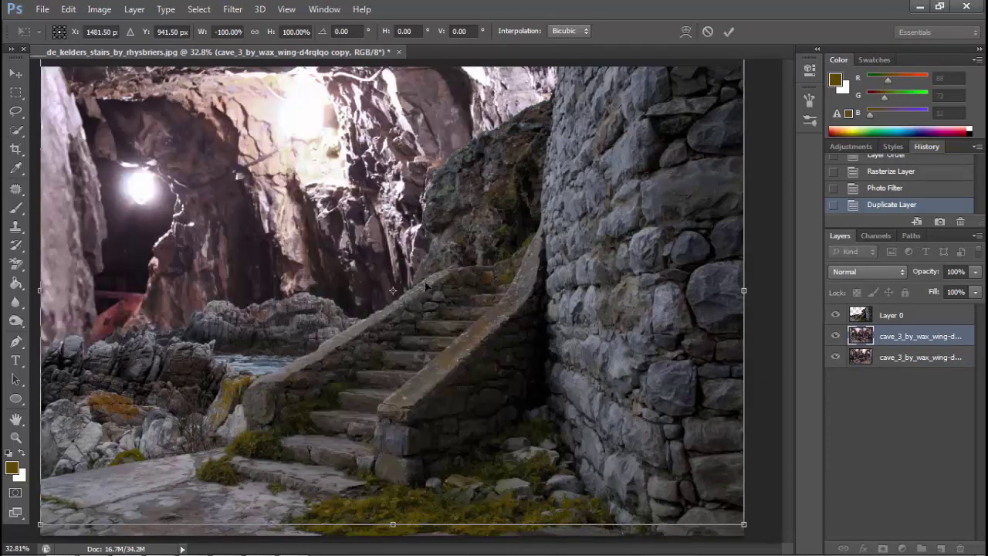
pyautogui.press('Return')
pyautogui.hotkey('ctrl', '[')
# Reposition the upper cave layer and ready the Eraser's brush size.
pyautogui.click(19, 73)
pyautogui.moveTo(432, 193); pyautogui.dragTo(433, 194)
pyautogui.click(918, 335)
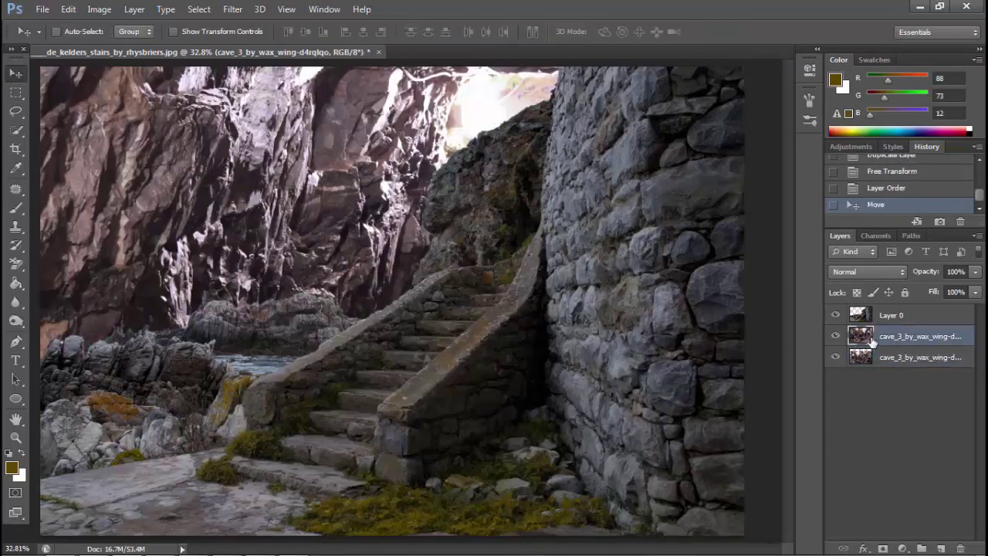
pyautogui.click(15, 263)
pyautogui.rightClick(423, 99)
# Erase the bright opening at the cave top and shift the mirrored copy to cover the hole.
pyautogui.moveTo(474, 77); pyautogui.dragTo(465, 102)
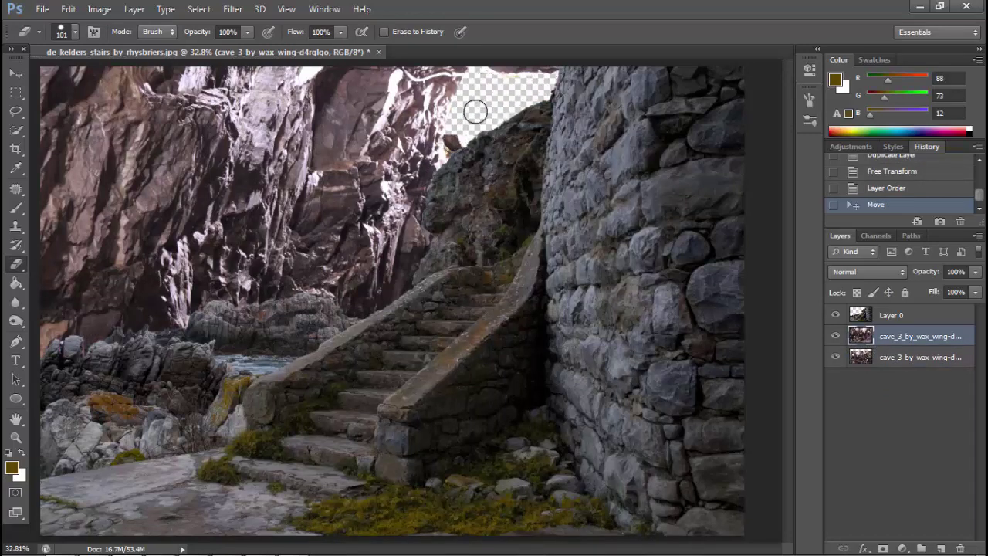
pyautogui.click(15, 73)
pyautogui.click(919, 357)
pyautogui.moveTo(579, 193)
pyautogui.mouseDown()
pyautogui.moveTo(582, 309)
pyautogui.moveTo(498, 296)
pyautogui.mouseUp()
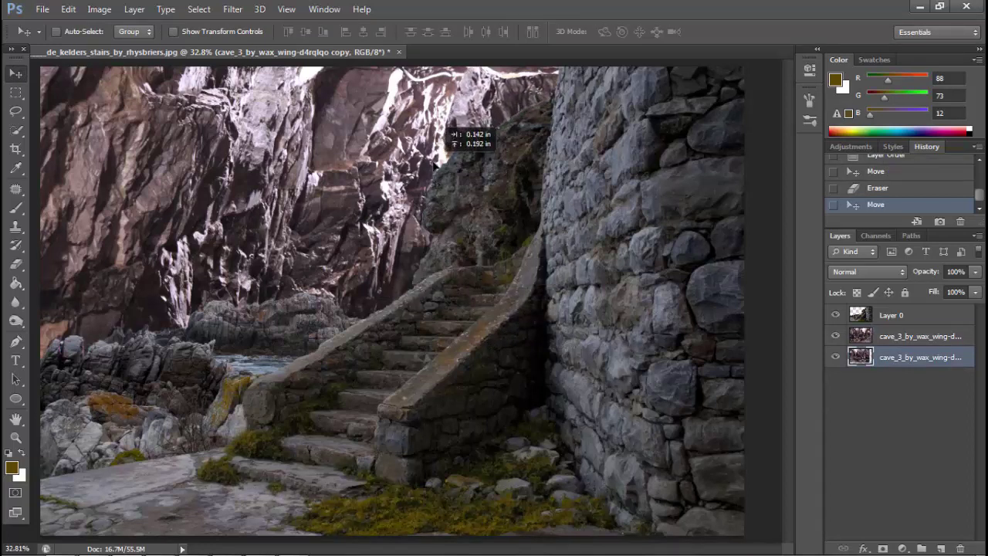
pyautogui.moveTo(498, 296); pyautogui.dragTo(432, 169)
# Resume erasing on the upper cave layer and zoom in on the ceiling rocks.
pyautogui.press('e')
pyautogui.hotkey('alt', ']')
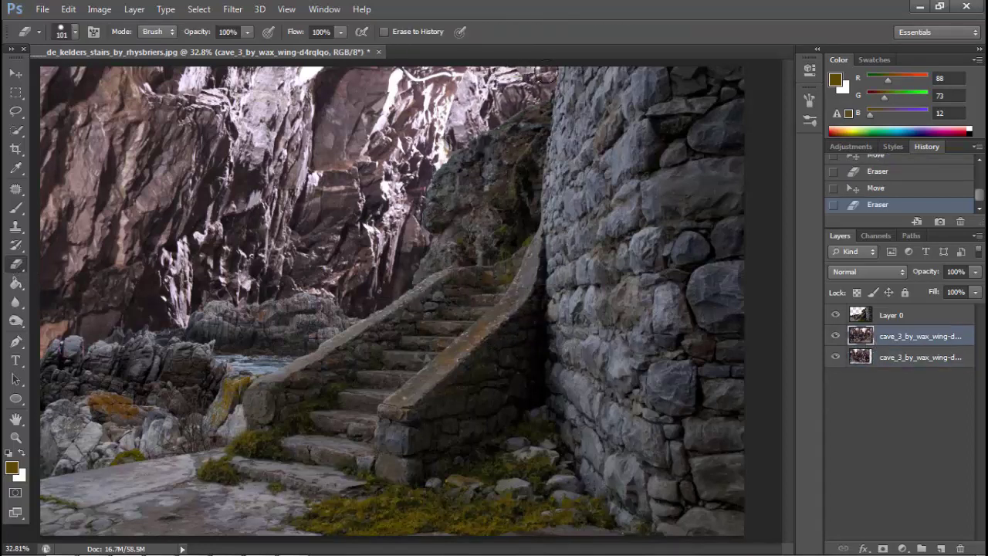
pyautogui.rightClick(448, 140)
pyautogui.click(456, 92)
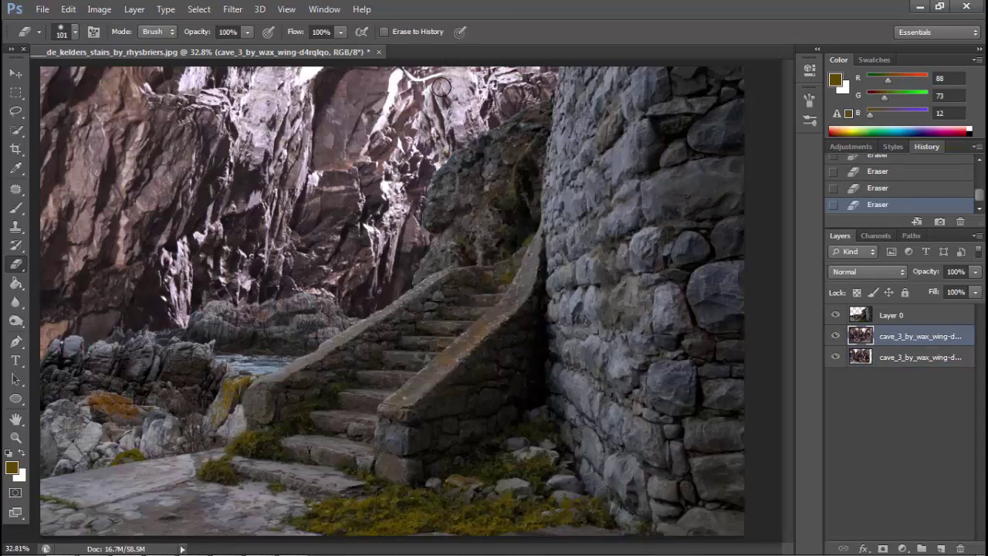
pyautogui.press('z')
pyautogui.moveTo(428, 70); pyautogui.dragTo(478, 69)
# Flatten the layers and try Patch tool repairs on the cliff rocks.
pyautogui.click(134, 9)
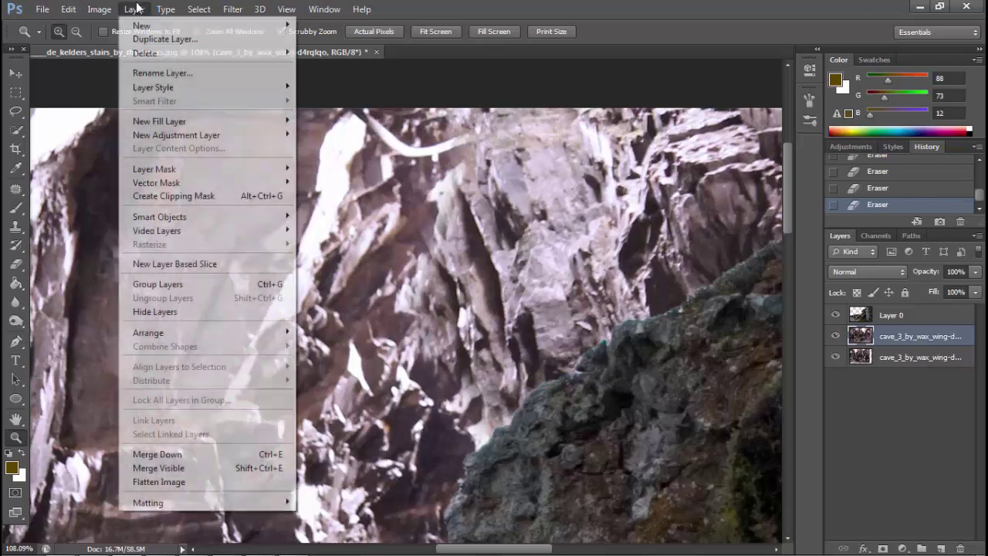
pyautogui.click(176, 485)
pyautogui.press('j')
pyautogui.moveTo(481, 120); pyautogui.dragTo(467, 259)
pyautogui.moveTo(471, 200); pyautogui.dragTo(529, 249)
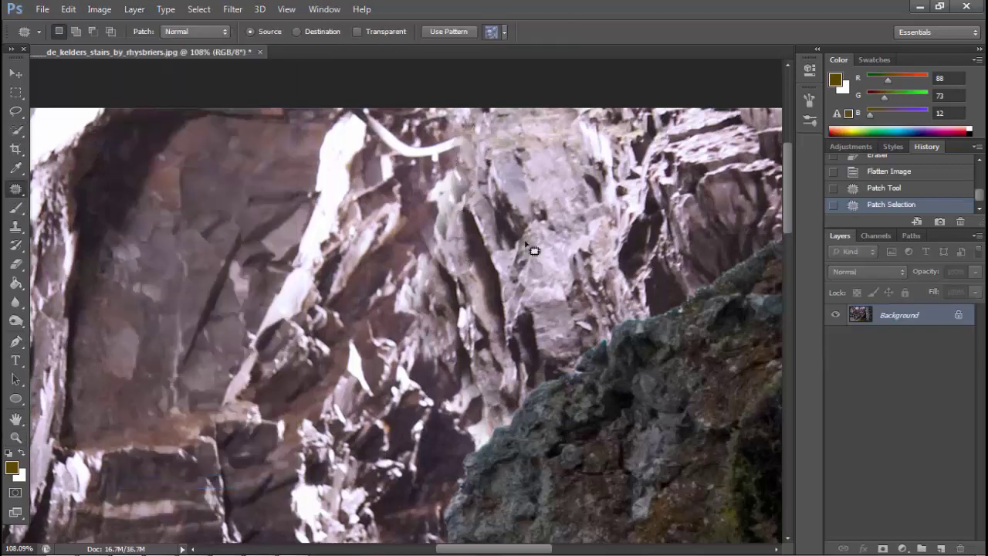
pyautogui.hotkey('ctrl', 'd')
pyautogui.moveTo(472, 114); pyautogui.dragTo(467, 265)
pyautogui.hotkey('ctrl', 'd')
pyautogui.moveTo(430, 180); pyautogui.dragTo(465, 252)
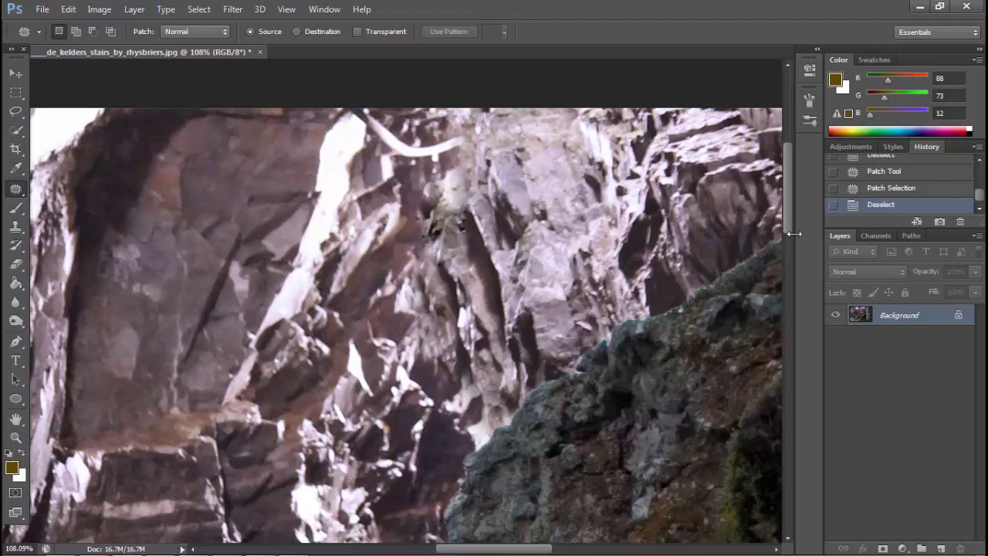
# Revert to the earlier History state, fit the image on screen, and pick the medieval_gate file.
pyautogui.click(868, 164)
pyautogui.click(17, 439)
pyautogui.hotkey('ctrl', '0')
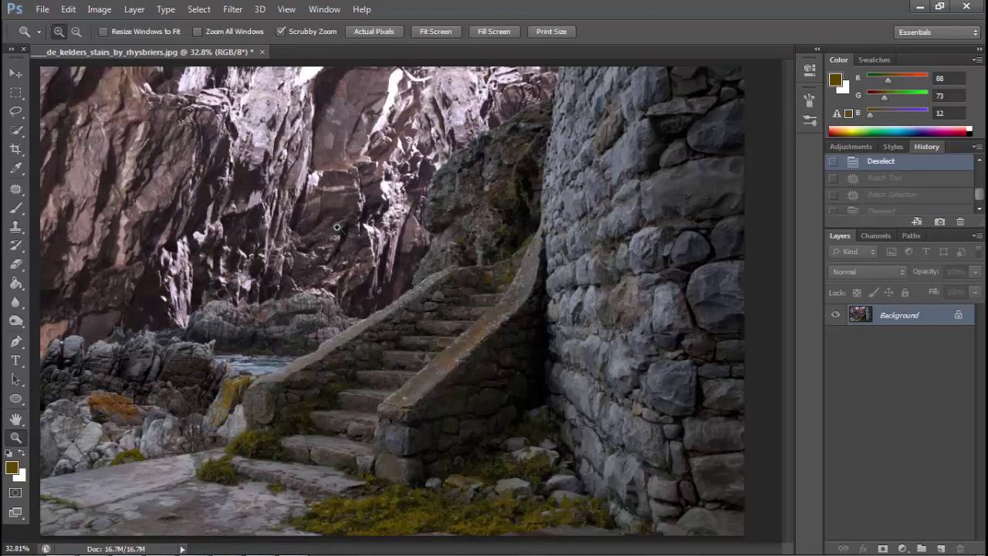
pyautogui.click(160, 523)
# Place the medieval_gate image as a rasterized layer and set the Eraser brush size.
pyautogui.moveTo(522, 186); pyautogui.dragTo(754, 317)
pyautogui.press('Return')
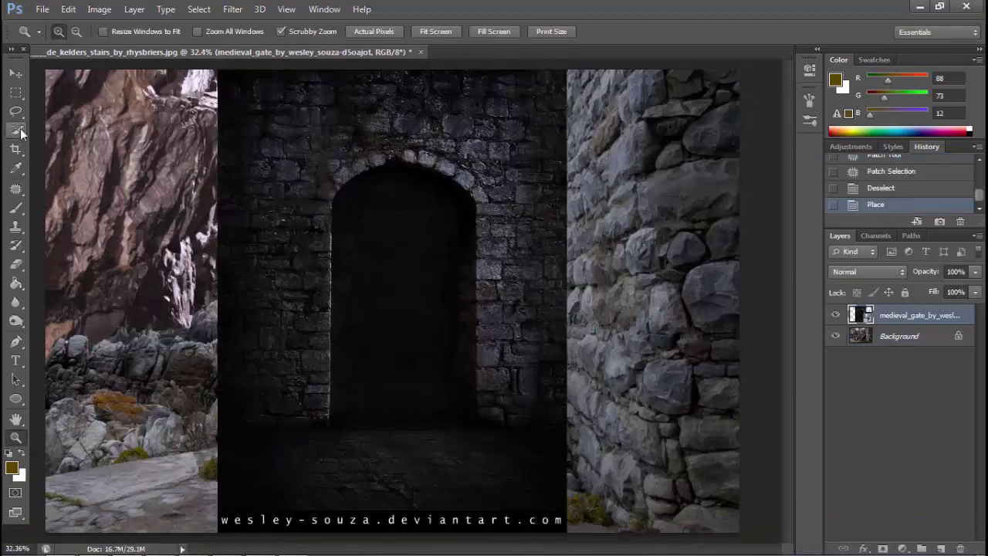
pyautogui.press('e')
pyautogui.click(280, 254)
pyautogui.click(440, 227)
pyautogui.rightClick(410, 223)
pyautogui.press('Return')
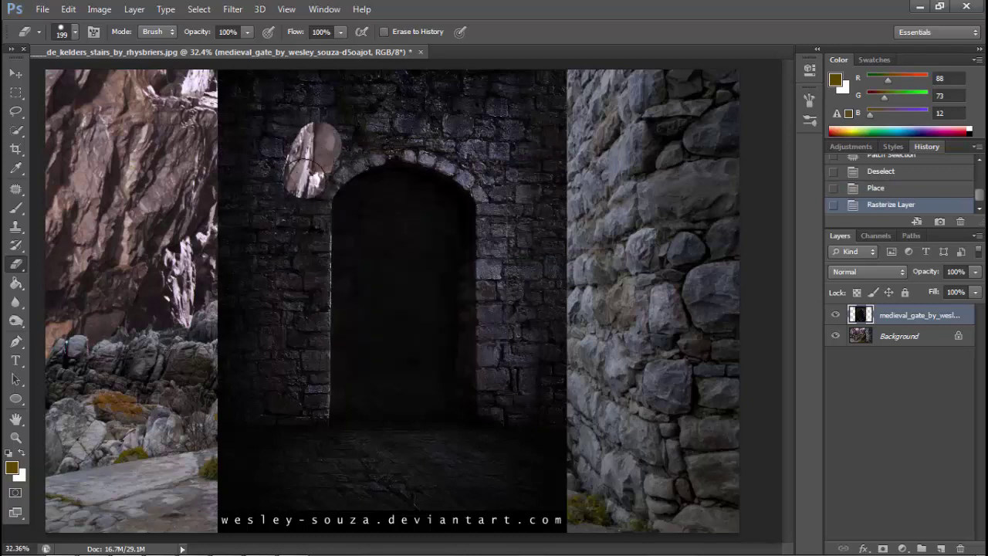
# Erase around the arch, then lasso and delete the leftover gate pixels and deselect.
pyautogui.moveTo(301, 151); pyautogui.dragTo(290, 405)
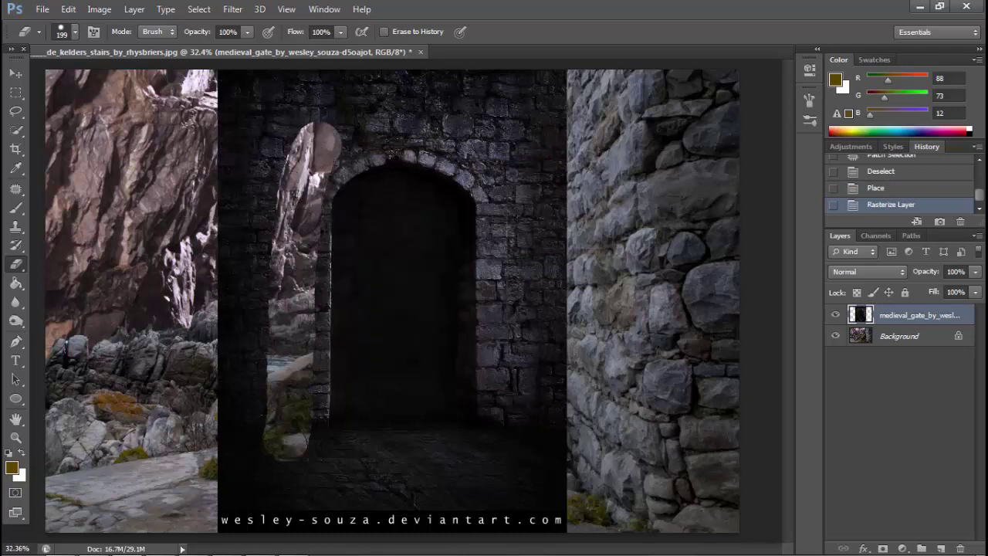
pyautogui.moveTo(289, 445); pyautogui.dragTo(550, 448)
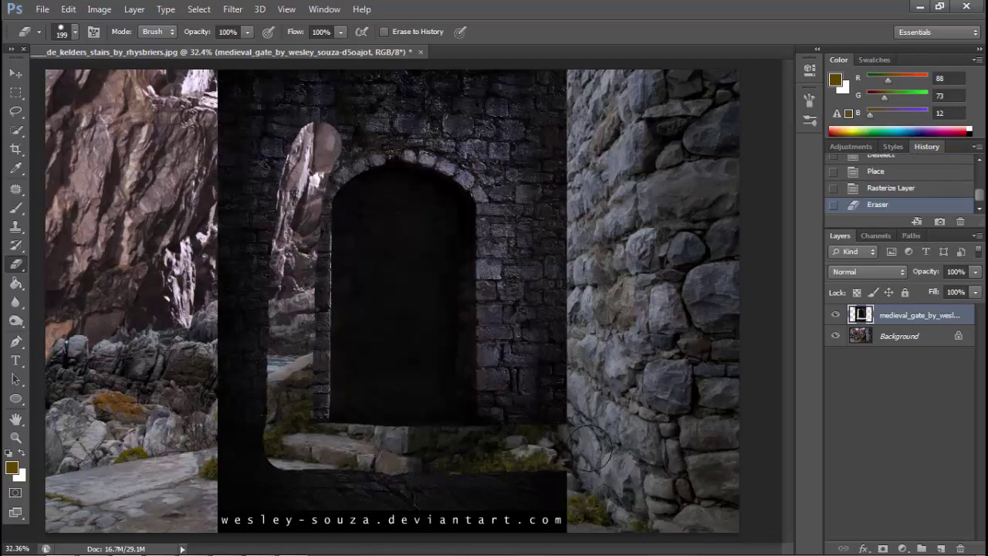
pyautogui.moveTo(520, 390); pyautogui.dragTo(519, 262)
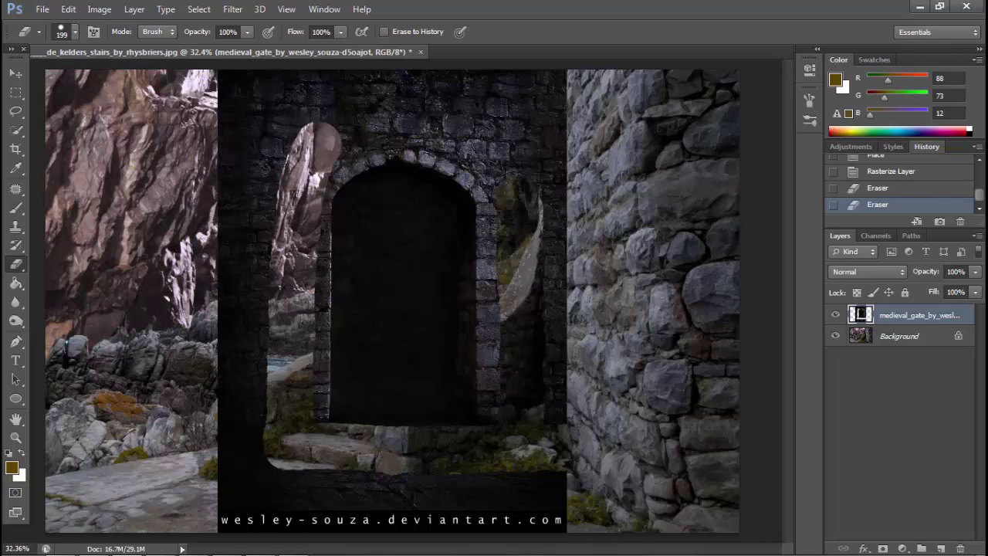
pyautogui.moveTo(480, 151); pyautogui.dragTo(424, 125)
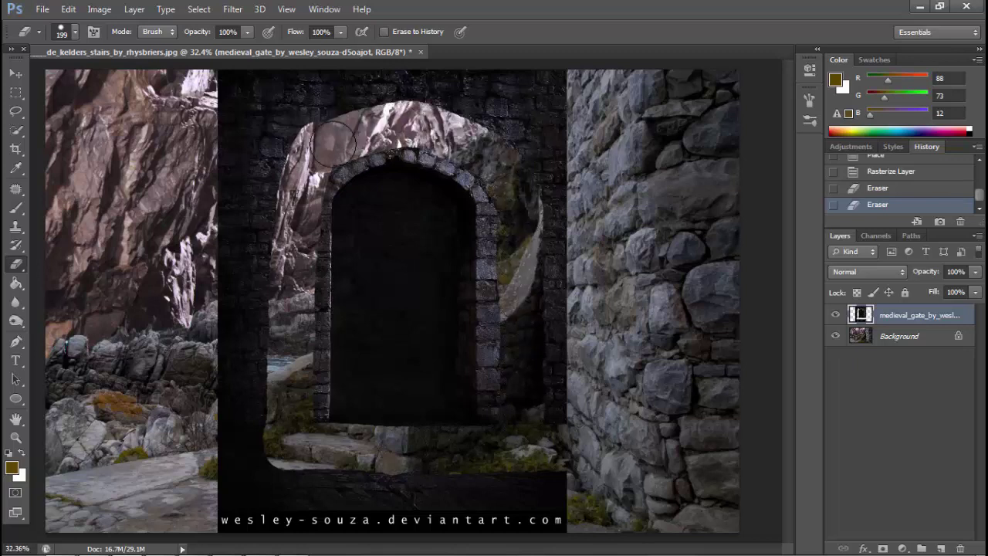
pyautogui.click(16, 110)
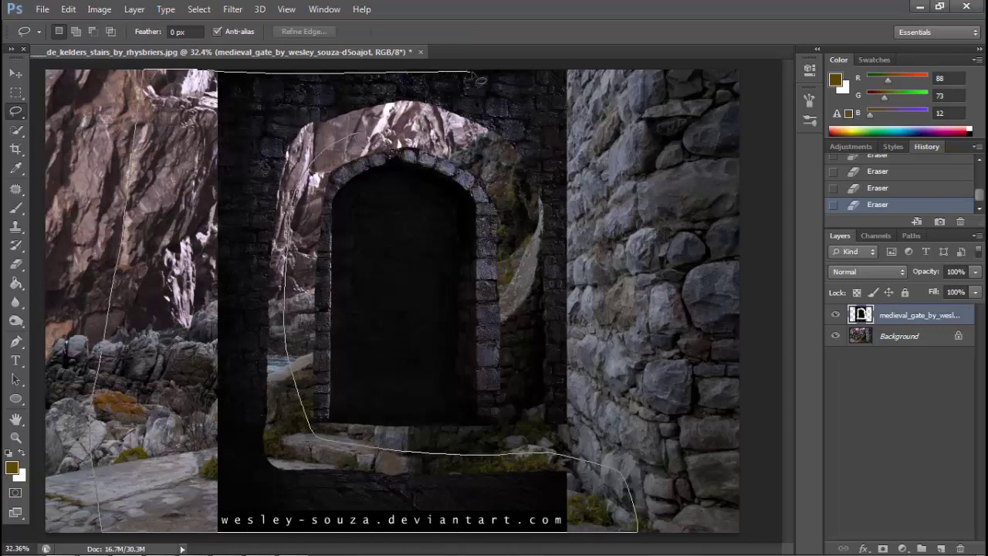
pyautogui.press('Delete')
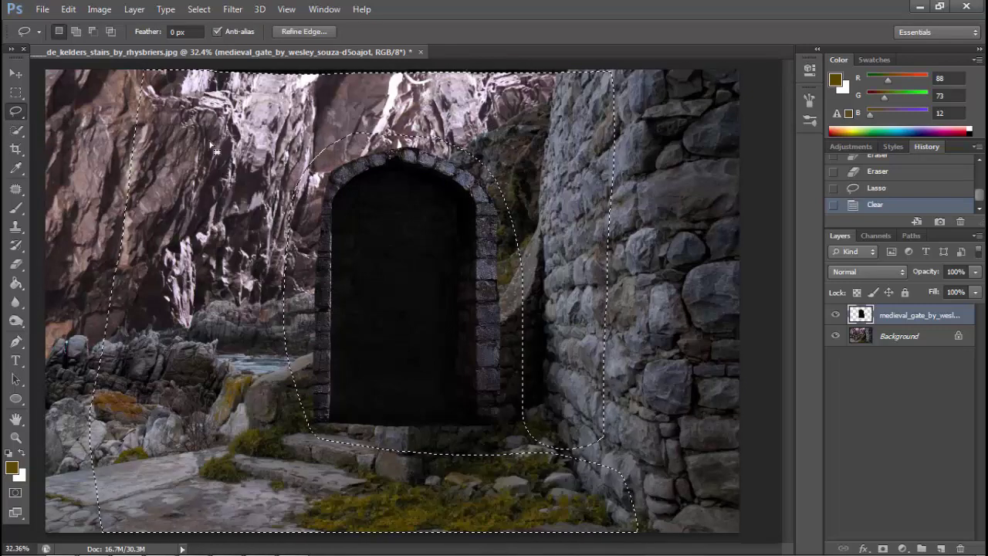
pyautogui.hotkey('ctrl', 'd')
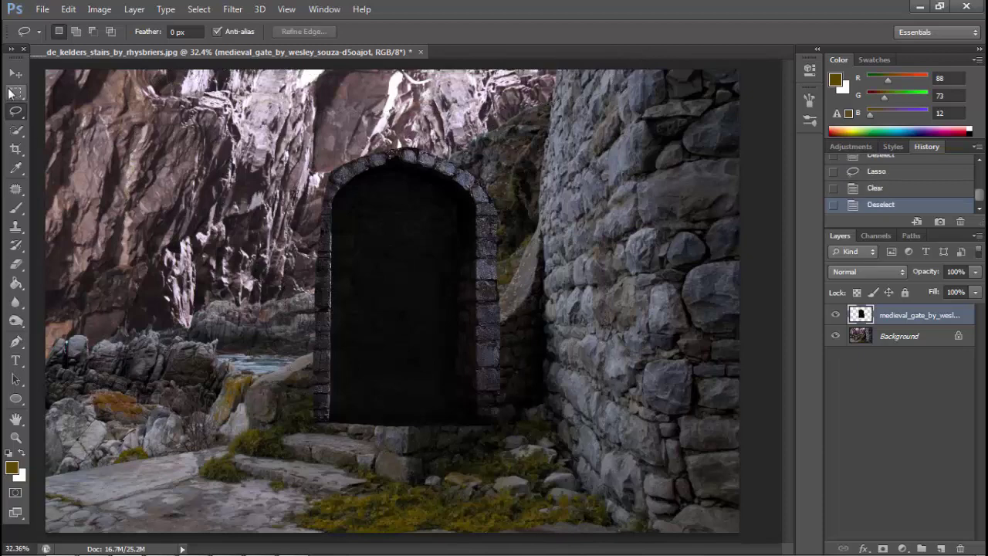
pyautogui.rightClick(360, 259)
# Skew the doorway in perspective, moving and stretching it onto the stone wall.
pyautogui.click(433, 390)
pyautogui.rightClick(394, 311)
pyautogui.click(440, 405)
pyautogui.moveTo(312, 147); pyautogui.dragTo(312, 180)
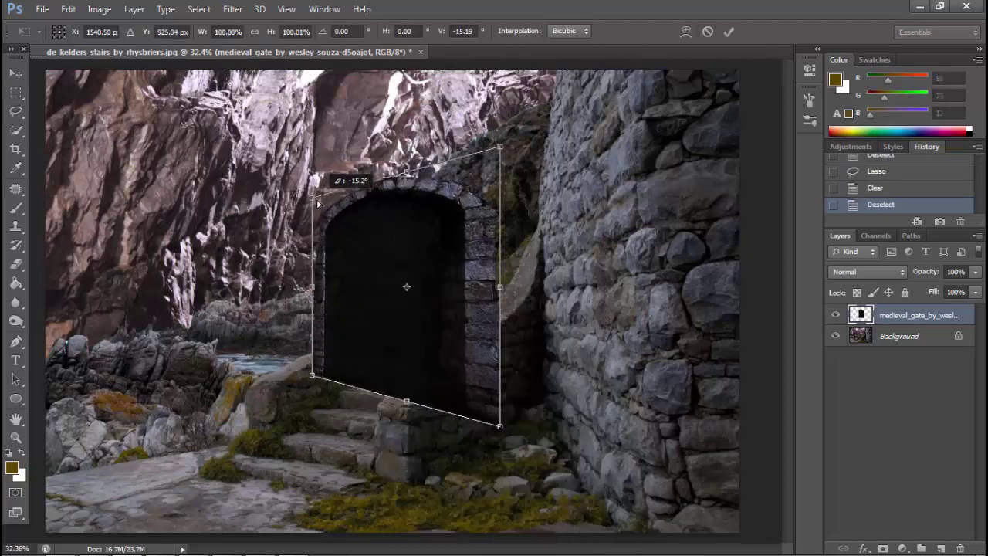
pyautogui.moveTo(320, 287); pyautogui.dragTo(363, 287)
pyautogui.moveTo(434, 285); pyautogui.dragTo(602, 332)
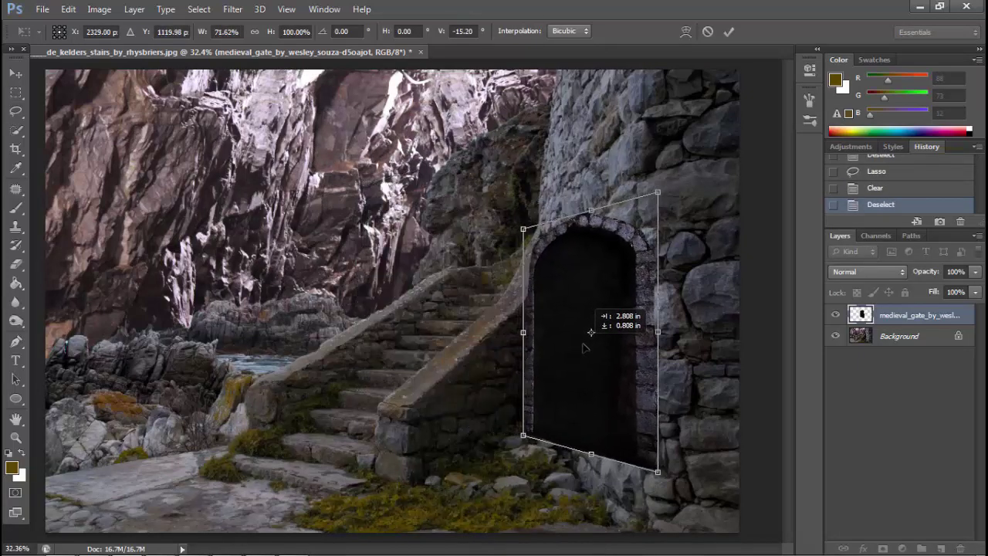
pyautogui.moveTo(532, 332); pyautogui.dragTo(549, 332)
pyautogui.moveTo(658, 472); pyautogui.dragTo(663, 522)
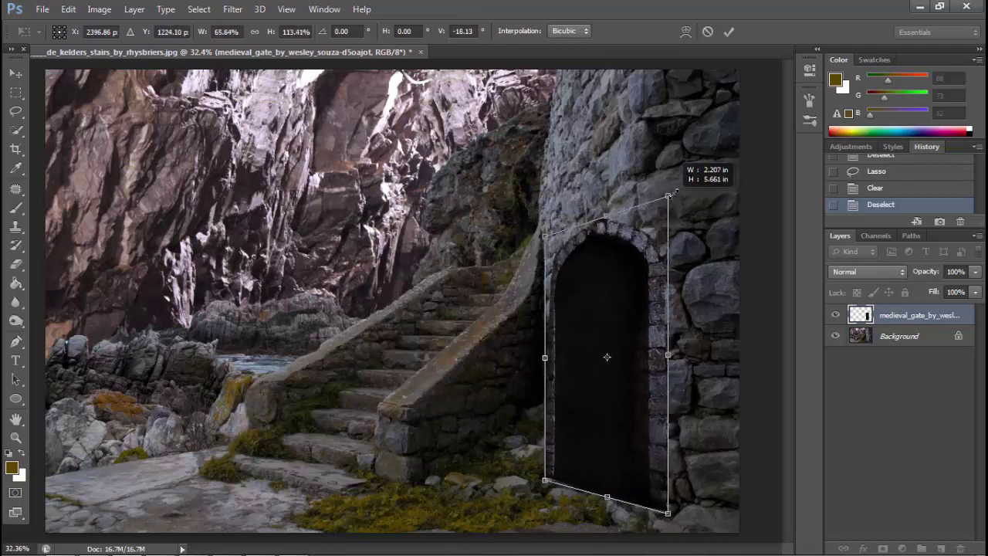
pyautogui.moveTo(658, 193); pyautogui.dragTo(663, 167)
# Refine the doorway's perspective and width, commit the transform, and zoom in on its base.
pyautogui.rightClick(569, 162)
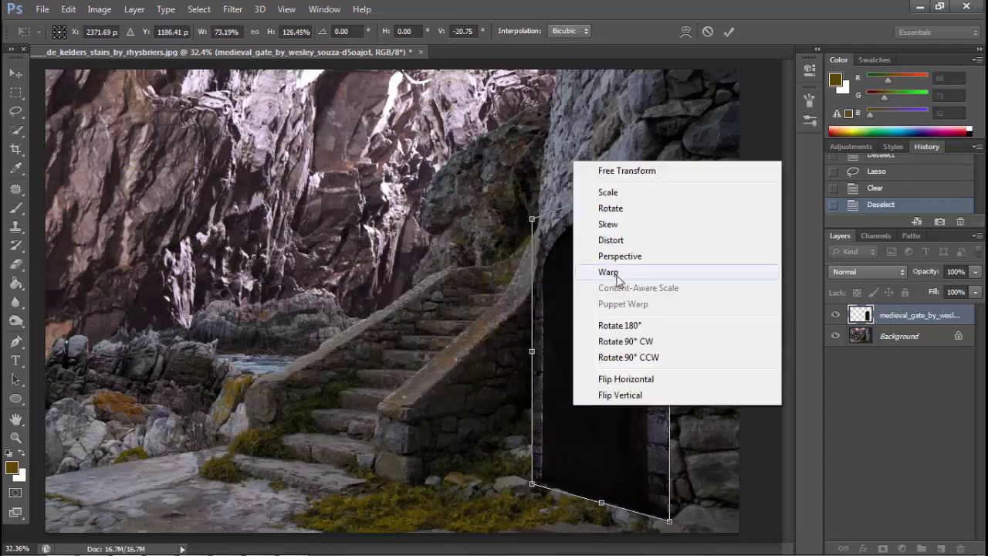
pyautogui.click(610, 258)
pyautogui.moveTo(525, 219); pyautogui.dragTo(532, 240)
pyautogui.rightClick(543, 312)
pyautogui.click(575, 342)
pyautogui.moveTo(532, 351); pyautogui.dragTo(550, 347)
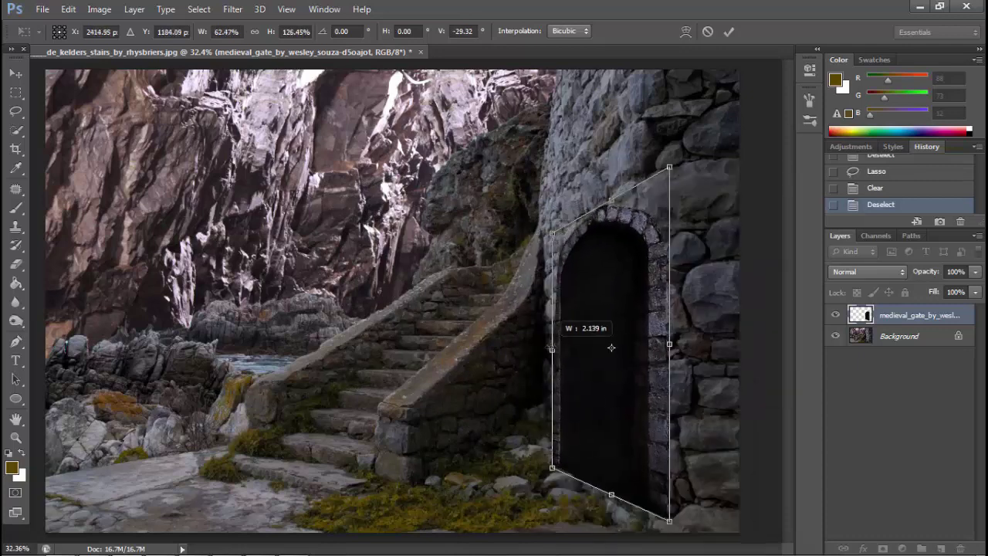
pyautogui.moveTo(568, 414); pyautogui.dragTo(568, 430)
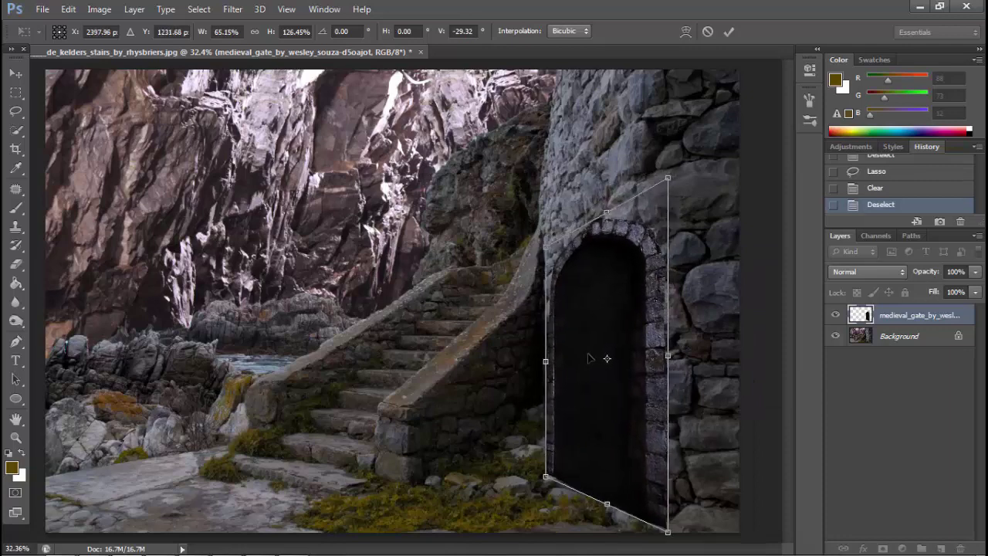
pyautogui.moveTo(607, 358); pyautogui.dragTo(607, 363)
pyautogui.press('Return')
pyautogui.press('z')
pyautogui.moveTo(401, 421); pyautogui.dragTo(431, 421)
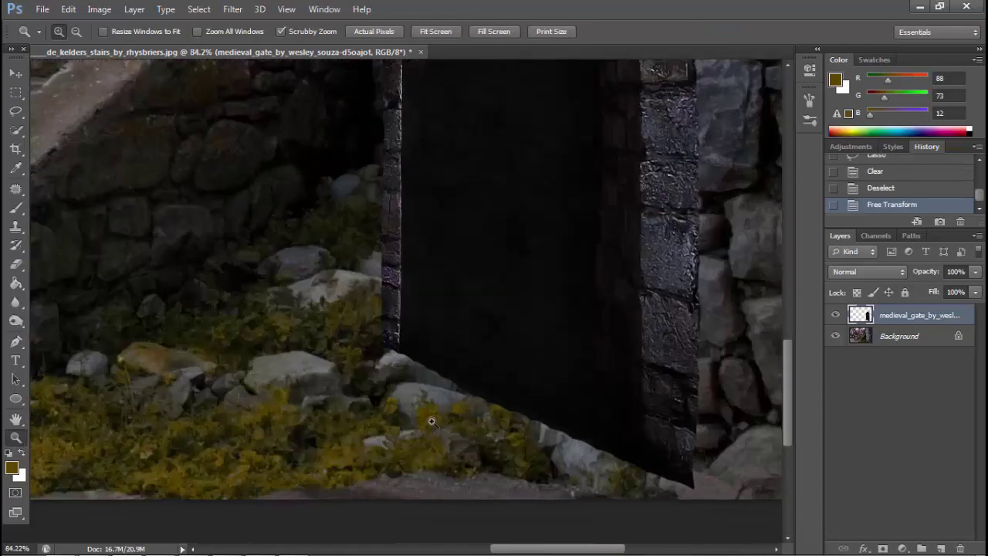
# Erase along the doorway's edges with a soft eraser brush at size 114.
pyautogui.scroll(1, 432, 421)
pyautogui.press('e')
pyautogui.rightClick(270, 315)
pyautogui.click(370, 390)
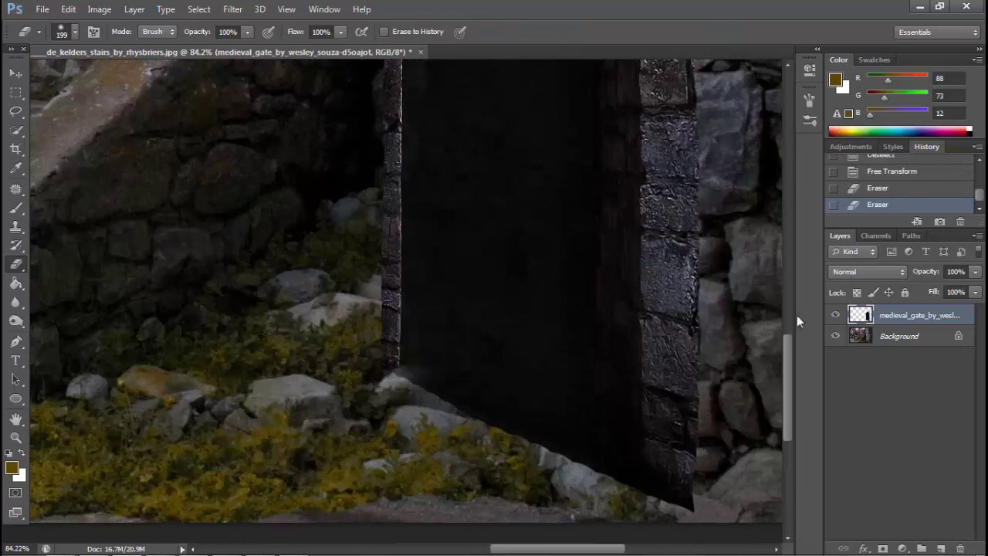
pyautogui.hotkey('ctrl', 'z')
pyautogui.rightClick(468, 364)
pyautogui.click(431, 390)
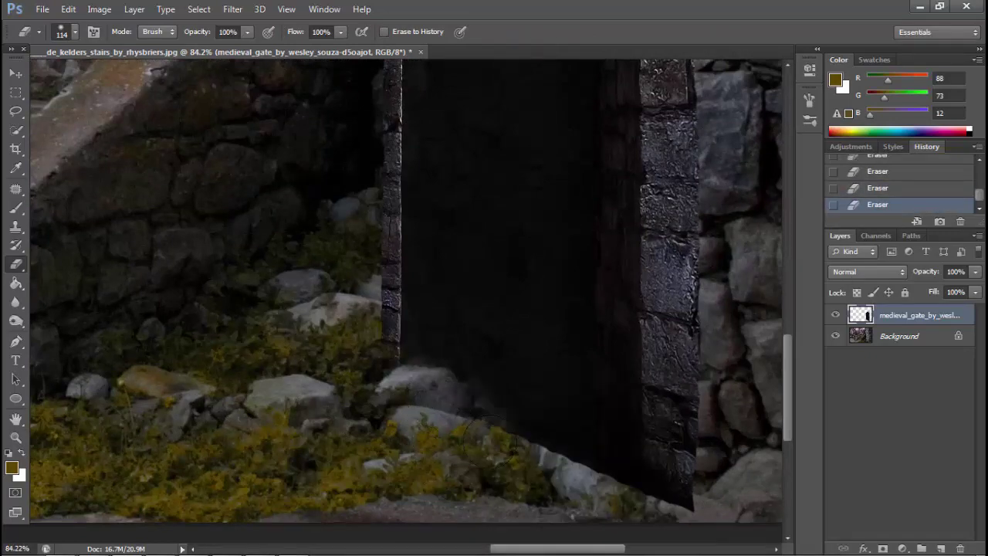
pyautogui.moveTo(494, 428); pyautogui.dragTo(698, 231)
# Zoom in on the door edge and shrink the soft eraser to size 34.
pyautogui.scroll(5, 699, 232)
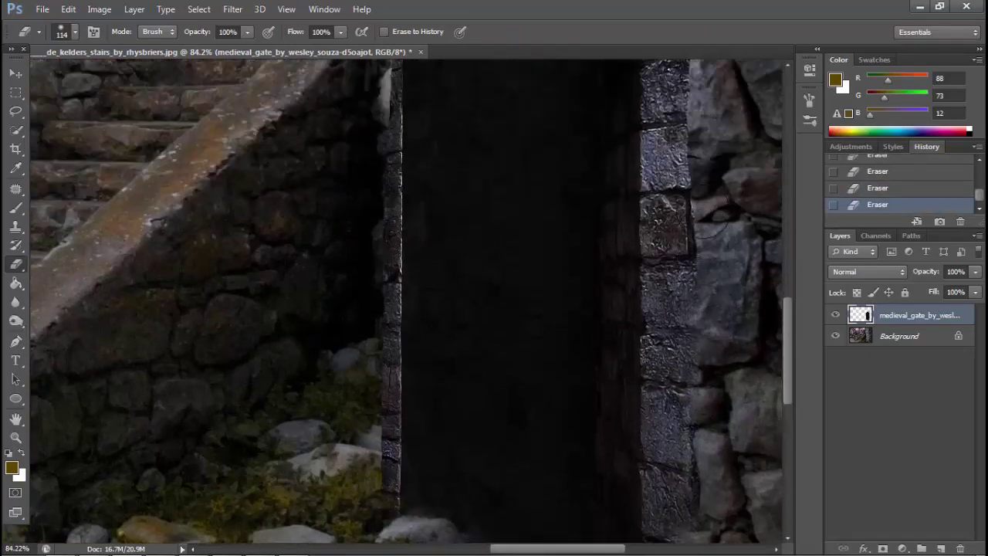
pyautogui.scroll(3, 722, 262)
pyautogui.scroll(4, 722, 251)
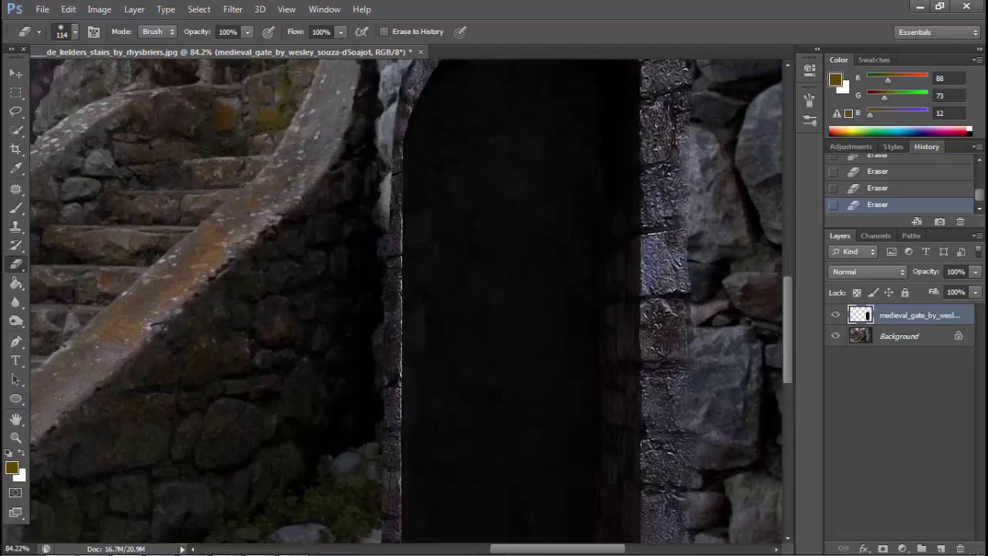
pyautogui.scroll(3, 702, 162)
pyautogui.scroll(2, 702, 162)
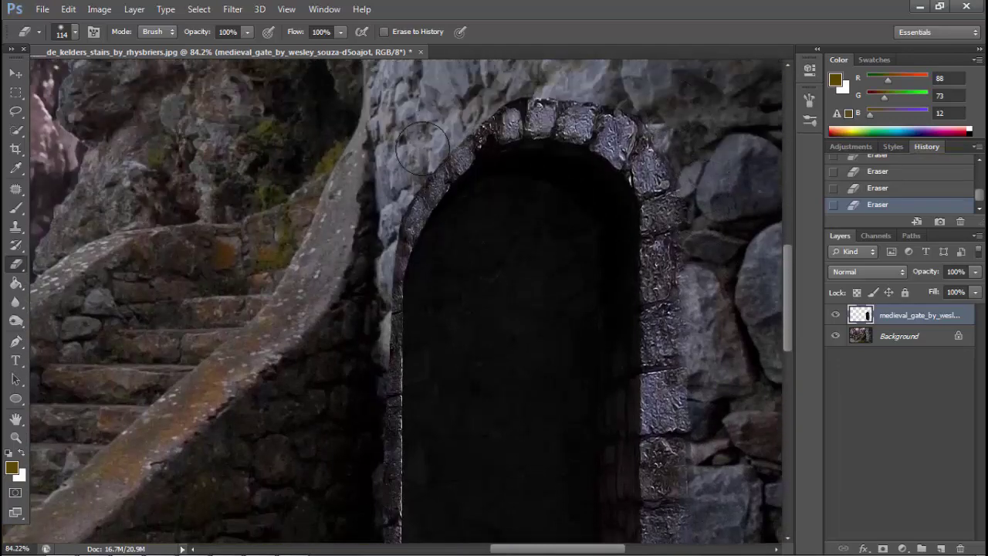
pyautogui.rightClick(369, 314)
pyautogui.moveTo(403, 349); pyautogui.dragTo(386, 348)
pyautogui.press('Return')
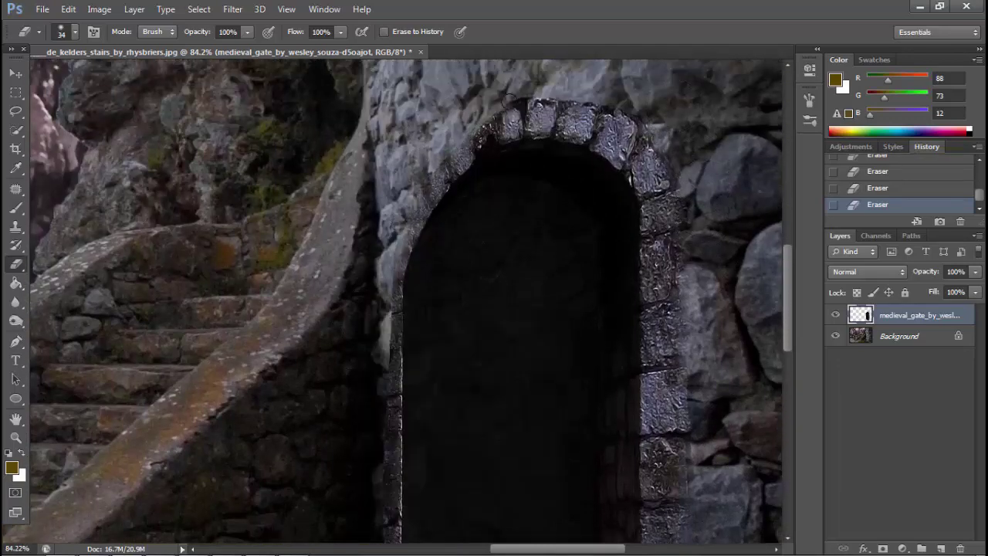
# Zoom out to frame the stairs and doorway, then choose Image > Adjustments > Brightness/Contrast.
pyautogui.scroll(-4, 385, 168)
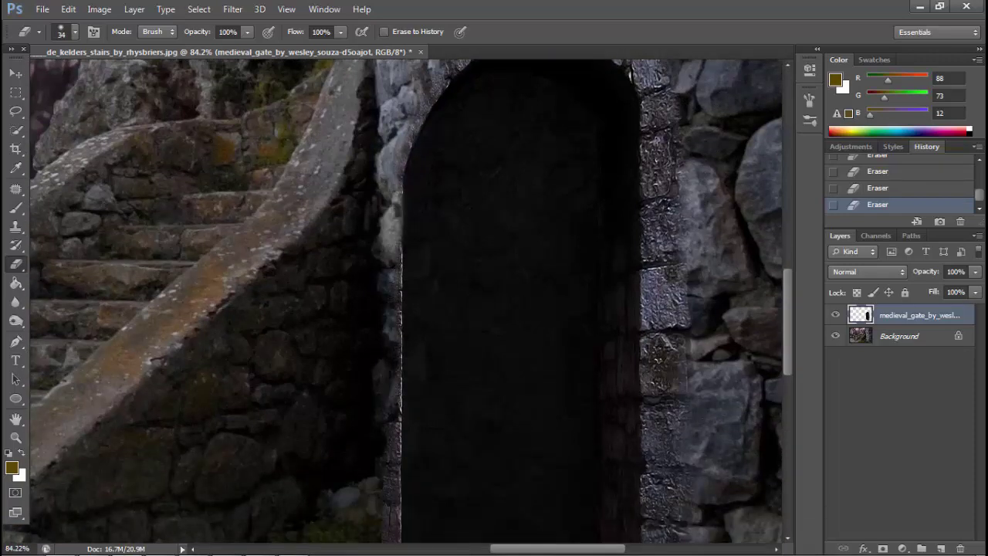
pyautogui.scroll(-5, 397, 267)
pyautogui.scroll(-3, 389, 409)
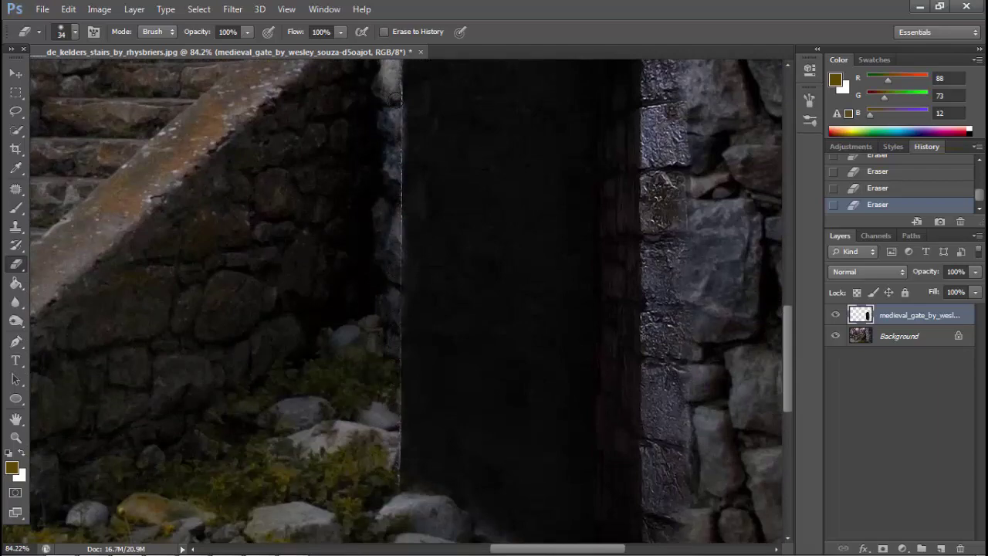
pyautogui.click(15, 437)
pyautogui.moveTo(664, 463); pyautogui.dragTo(708, 454)
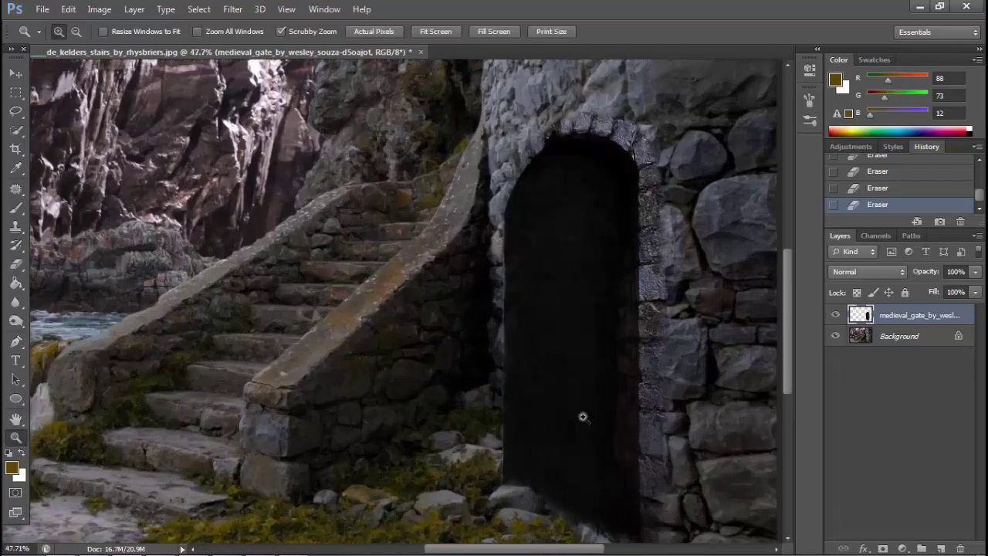
pyautogui.moveTo(613, 418); pyautogui.dragTo(641, 420)
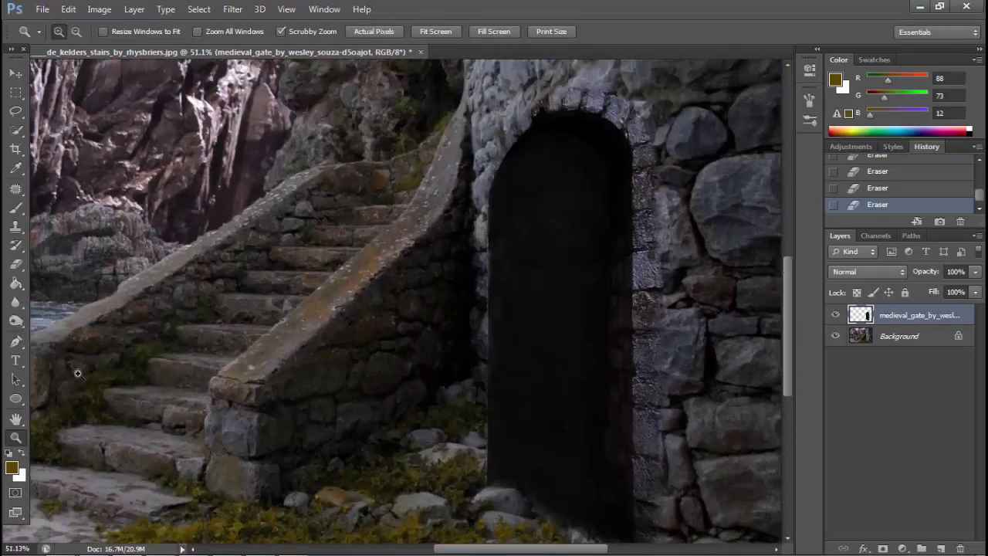
pyautogui.click(16, 263)
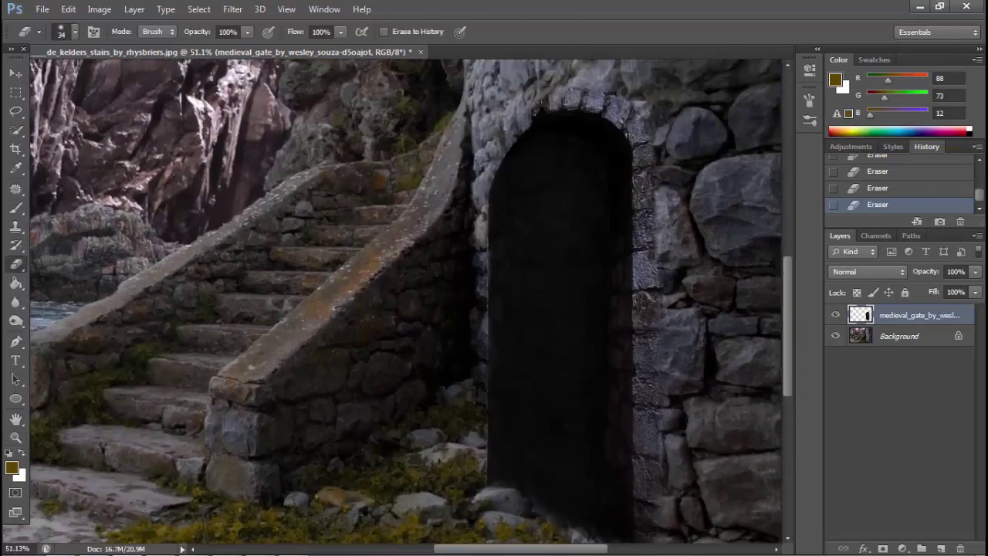
pyautogui.click(99, 9)
# Raise the brightness slightly with Brightness/Contrast and apply it.
pyautogui.click(308, 31)
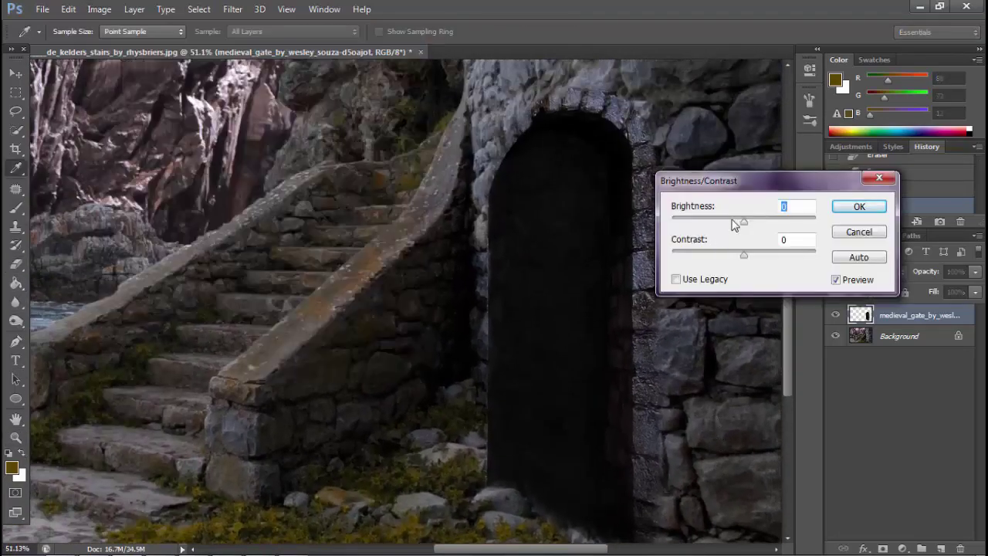
pyautogui.moveTo(744, 220); pyautogui.dragTo(751, 220)
pyautogui.press('Return')
# Erase the gate's lower edge and lower the gate layer's opacity to see the rocks beneath.
pyautogui.moveTo(509, 494); pyautogui.dragTo(587, 532)
pyautogui.press('z')
pyautogui.moveTo(417, 358); pyautogui.dragTo(377, 357)
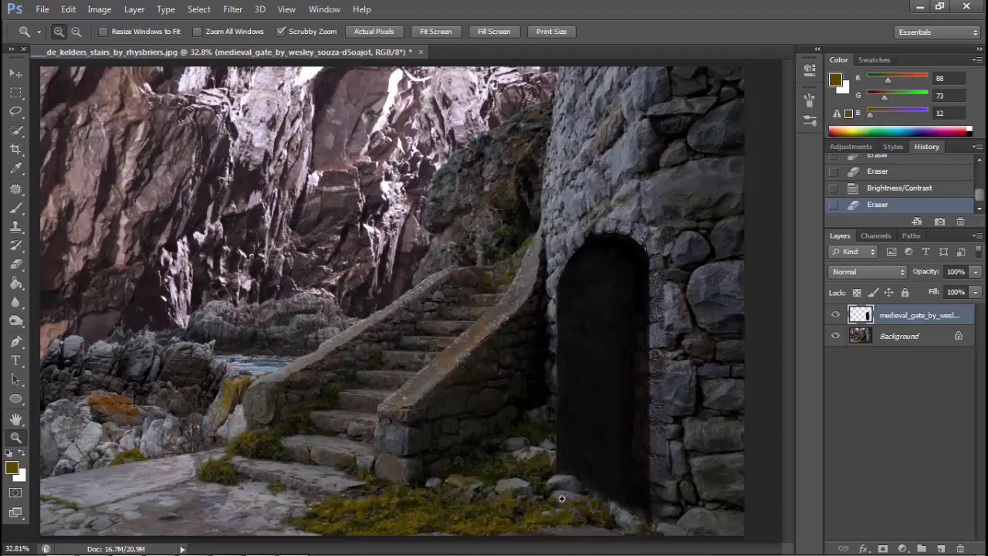
pyautogui.moveTo(562, 499); pyautogui.dragTo(664, 502)
pyautogui.press('e')
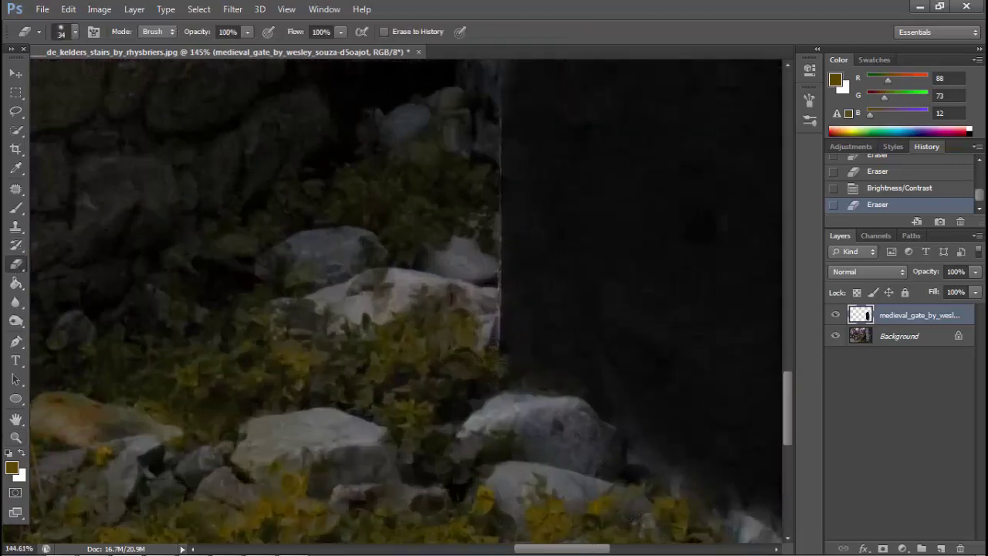
pyautogui.click(836, 314)
pyautogui.click(836, 314)
pyautogui.moveTo(975, 272)
pyautogui.mouseDown()
pyautogui.moveTo(933, 288)
pyautogui.moveTo(980, 288)
pyautogui.mouseUp()
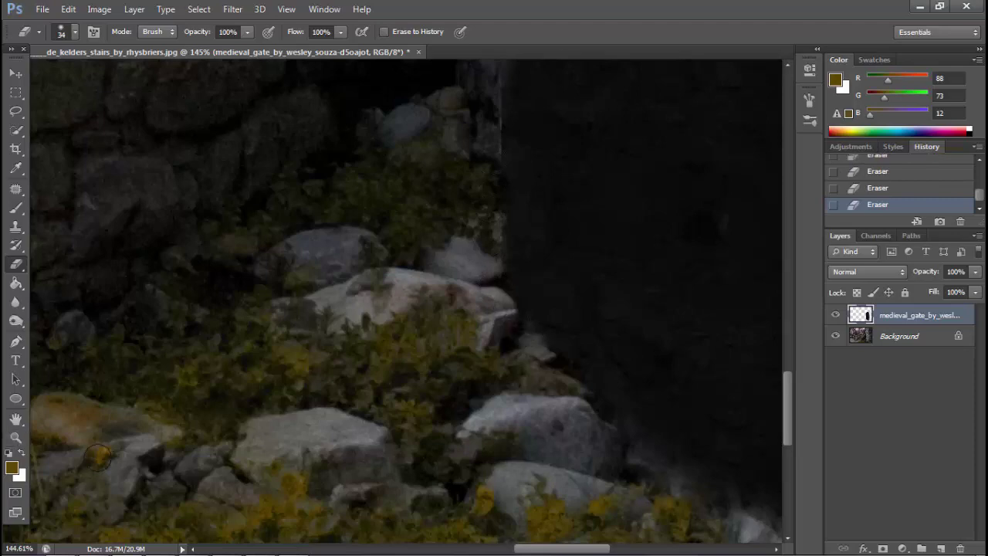
# Undo the eraser strokes via History and re-erase the gate's edge over the rocks at the door base.
pyautogui.press('z')
pyautogui.moveTo(379, 415); pyautogui.dragTo(887, 182)
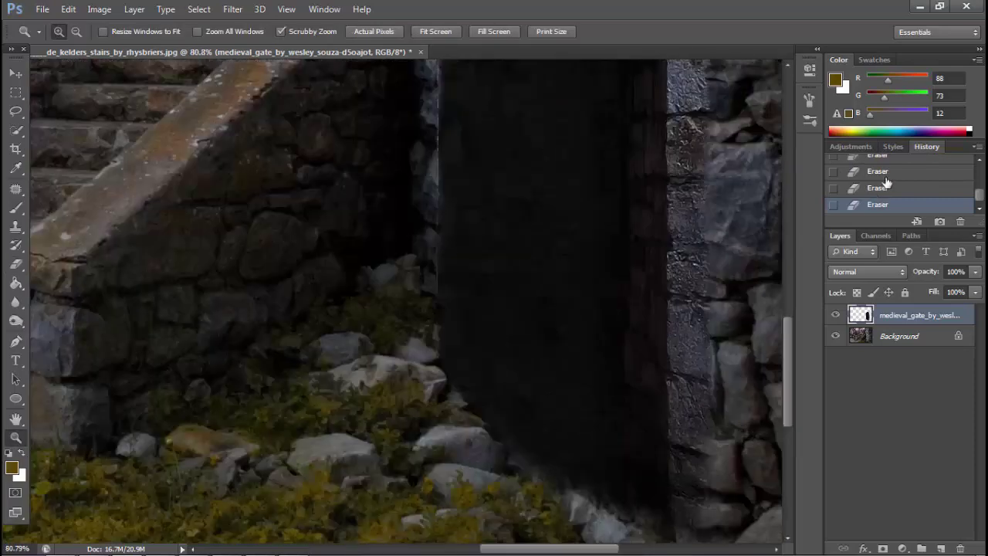
pyautogui.scroll(3, 886, 182)
pyautogui.click(887, 162)
pyautogui.moveTo(470, 388); pyautogui.dragTo(509, 390)
pyautogui.click(9, 267)
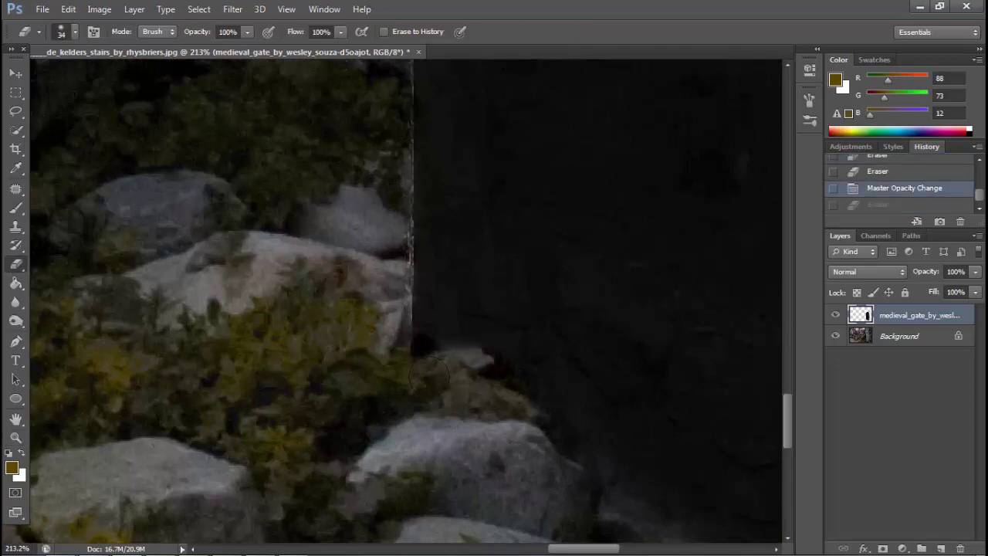
pyautogui.moveTo(400, 305); pyautogui.dragTo(391, 259)
pyautogui.click(16, 438)
pyautogui.hotkey('ctrl', '0')
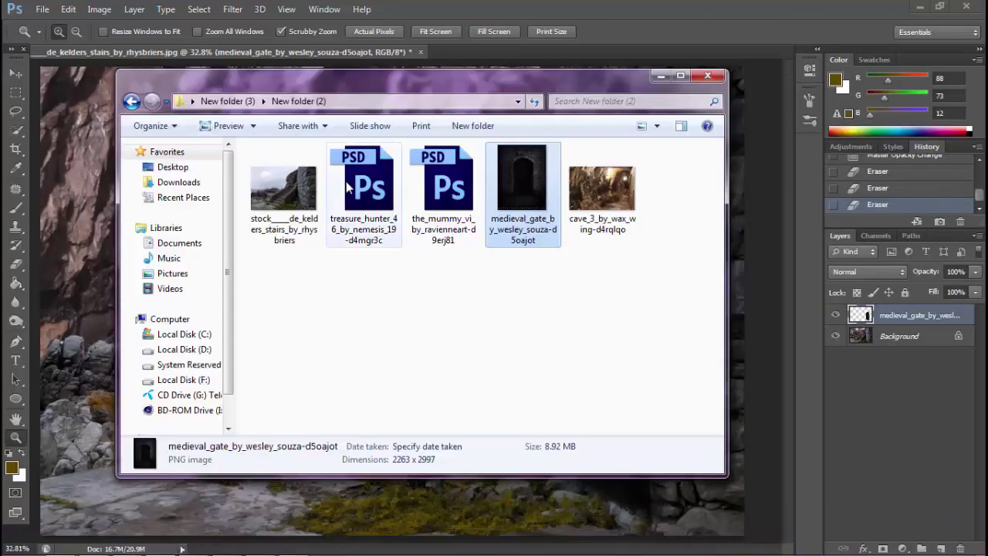
# Drag the mummy image into the composite, rotated 90° CCW and flipped horizontally.
pyautogui.keyDown('shift'); pyautogui.click(348, 187); pyautogui.keyUp('shift')
pyautogui.moveTo(348, 188); pyautogui.dragTo(656, 273)
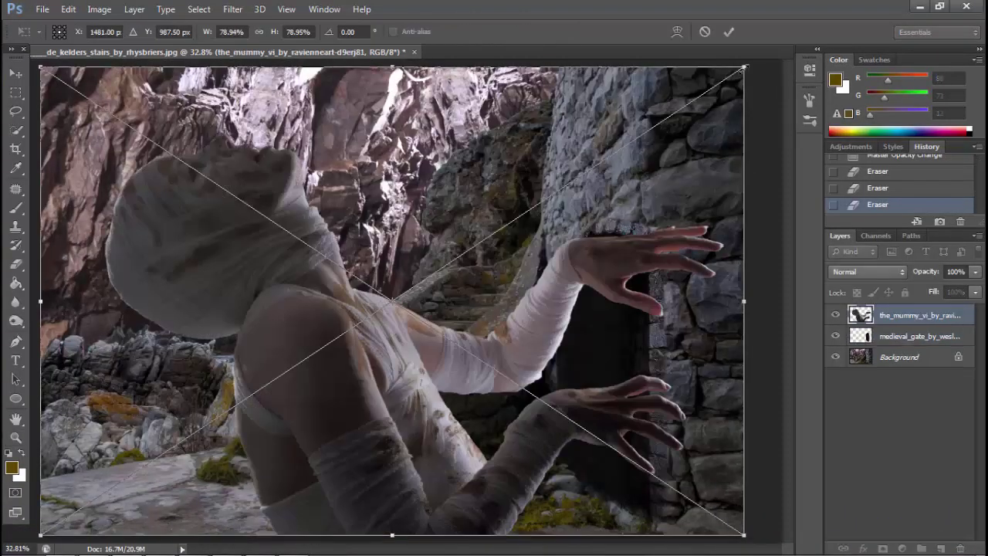
pyautogui.rightClick(533, 126)
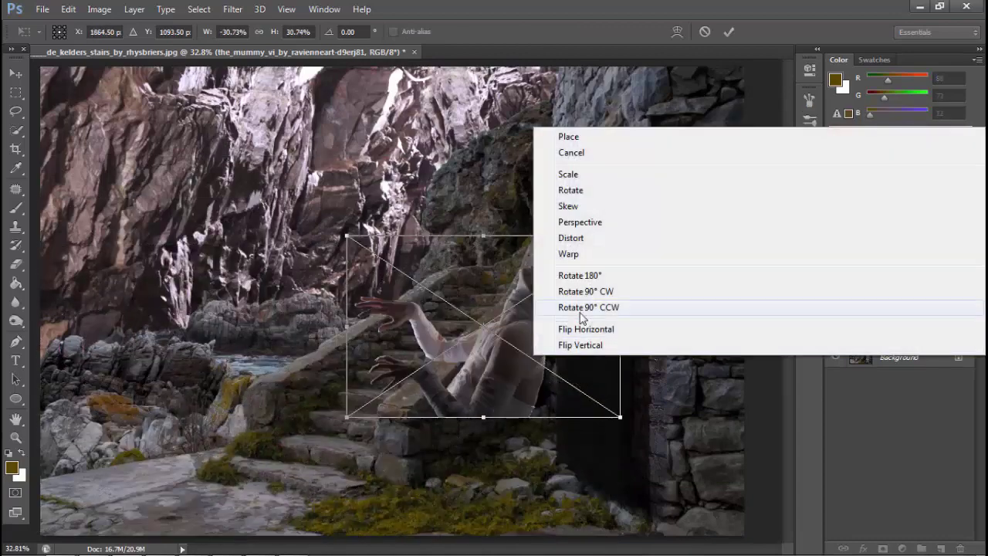
pyautogui.click(580, 317)
pyautogui.rightClick(548, 320)
pyautogui.click(577, 512)
# Scale the mummy down and position it crouching inside the dark doorway.
pyautogui.moveTo(578, 325); pyautogui.dragTo(620, 357)
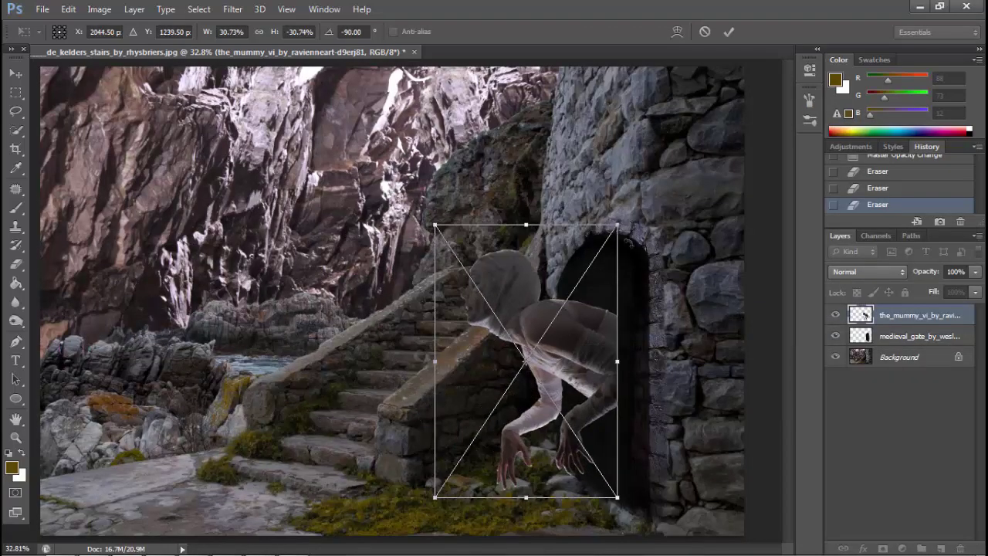
pyautogui.moveTo(620, 227); pyautogui.dragTo(578, 283)
pyautogui.moveTo(548, 366); pyautogui.dragTo(617, 349)
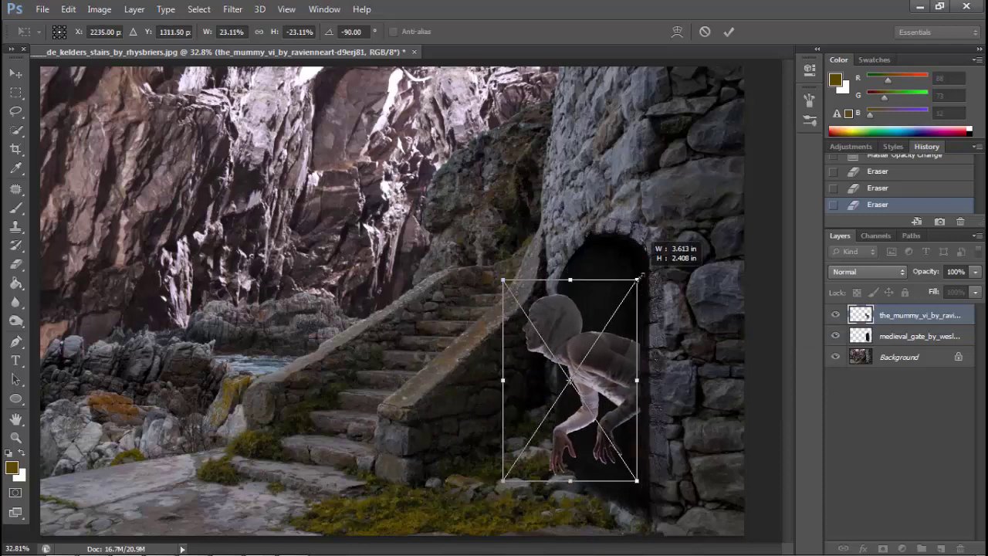
pyautogui.moveTo(646, 267); pyautogui.dragTo(626, 296)
pyautogui.moveTo(607, 364); pyautogui.dragTo(619, 349)
# Commit the mummy's placement and start Edit > Puppet Warp with a pin on its head.
pyautogui.press('Return')
pyautogui.scroll(5, 640, 382)
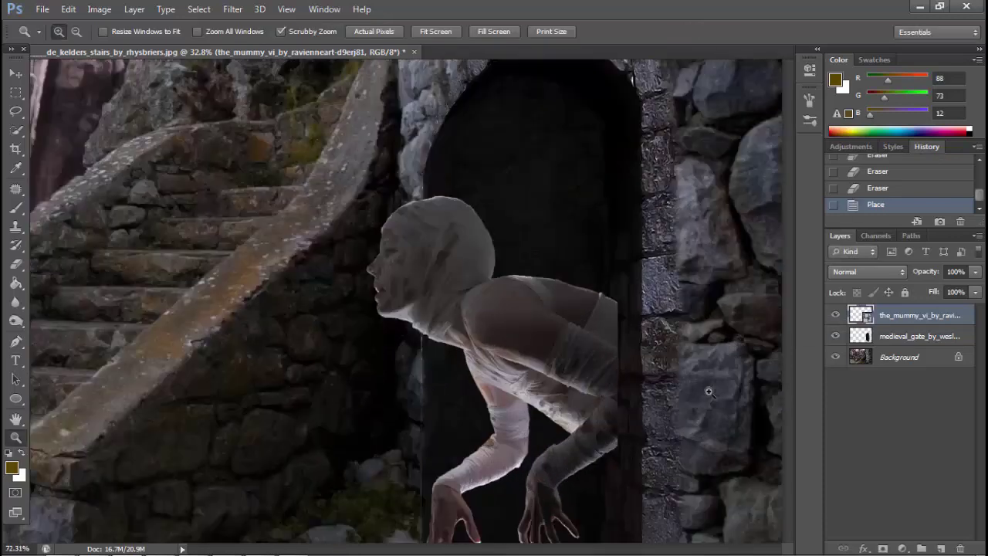
pyautogui.scroll(-2, 140, 62)
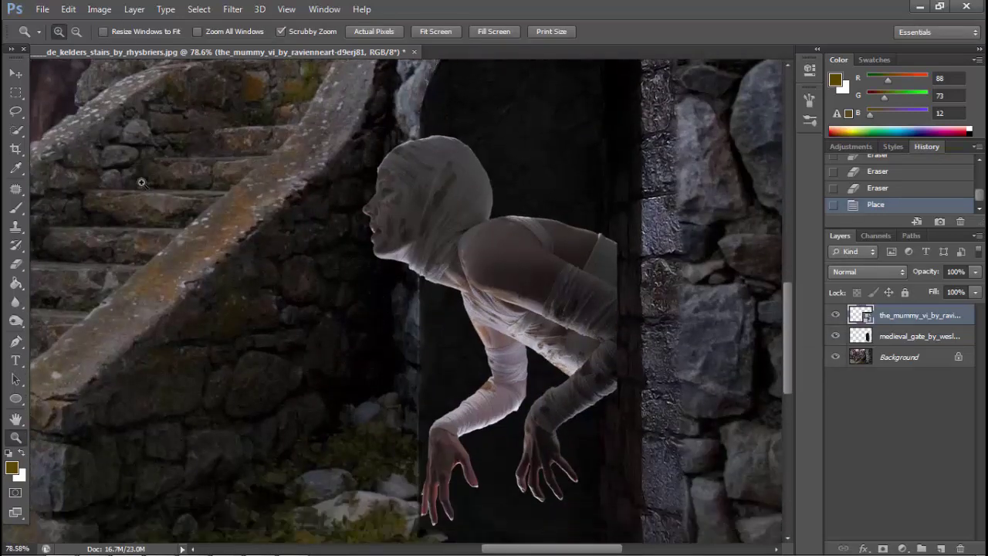
pyautogui.click(68, 8)
pyautogui.click(102, 270)
pyautogui.click(395, 173)
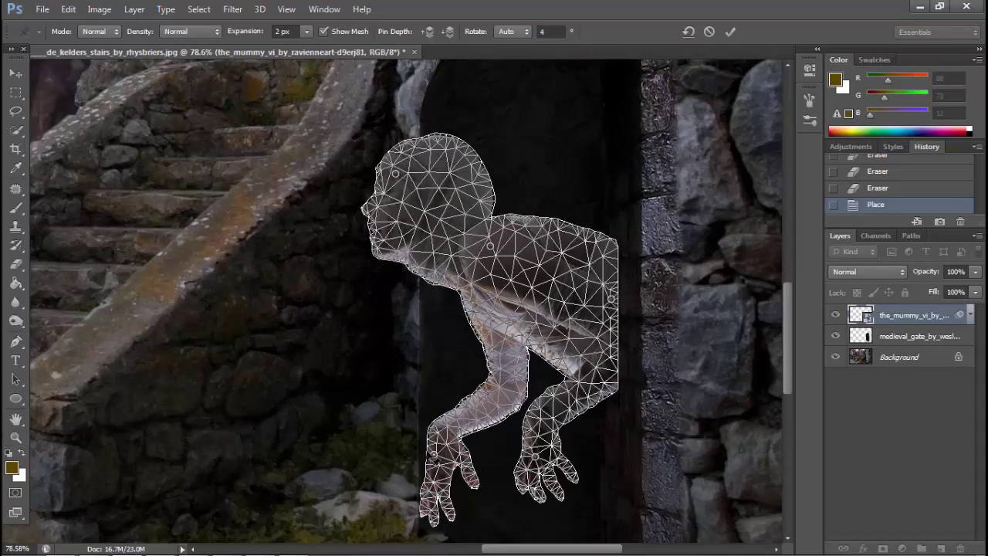
# Swing one arm out to the left, bend the lower hand toward the door edge, and nudge the layer.
pyautogui.moveTo(434, 456); pyautogui.dragTo(316, 283)
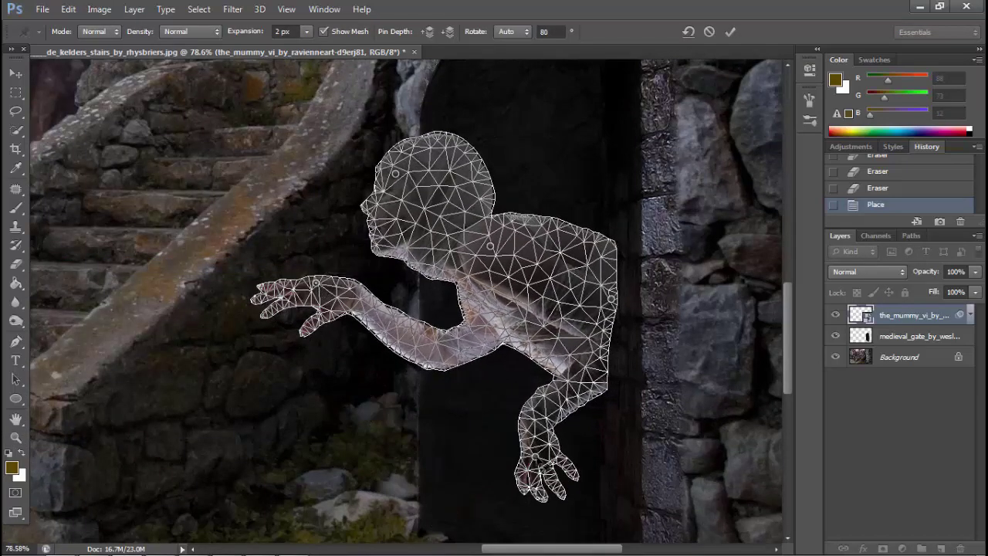
pyautogui.moveTo(534, 457)
pyautogui.mouseDown()
pyautogui.moveTo(636, 452)
pyautogui.moveTo(641, 464)
pyautogui.mouseUp()
pyautogui.moveTo(630, 373)
pyautogui.mouseDown()
pyautogui.moveTo(607, 374)
pyautogui.moveTo(619, 361)
pyautogui.mouseUp()
pyautogui.click(612, 330)
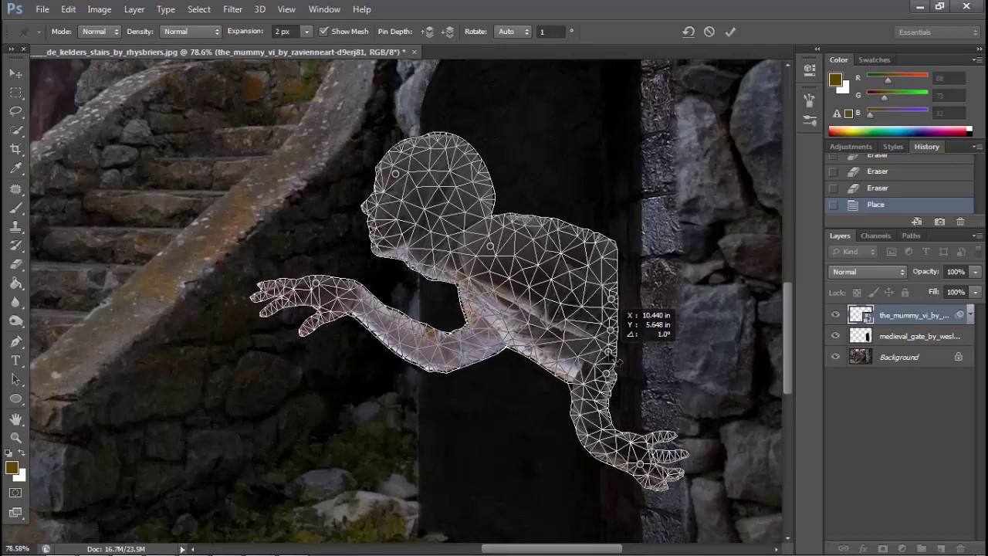
pyautogui.press('Return')
pyautogui.scroll(-1, 540, 247)
pyautogui.press('v')
pyautogui.moveTo(531, 237); pyautogui.dragTo(553, 252)
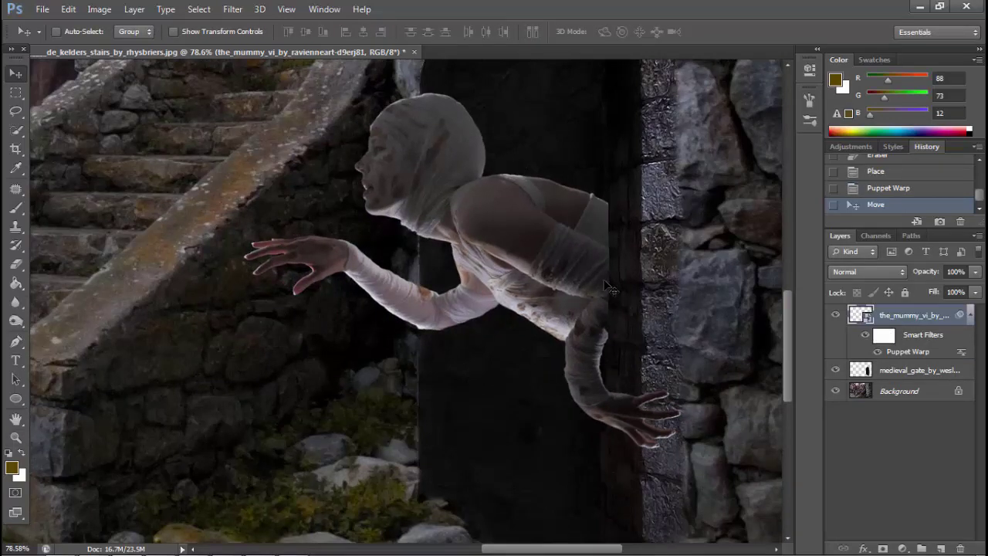
# Drop the mummy to 41% opacity, erase its back over the door frame, and restore 100%.
pyautogui.moveTo(606, 286); pyautogui.dragTo(613, 288)
pyautogui.press('z')
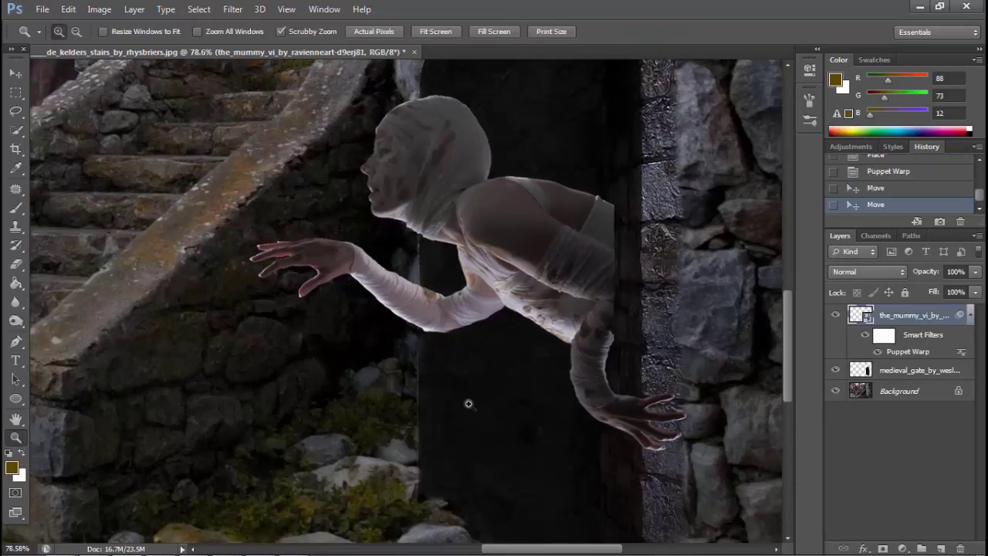
pyautogui.moveTo(468, 403); pyautogui.dragTo(634, 267)
pyautogui.moveTo(973, 275); pyautogui.dragTo(930, 286)
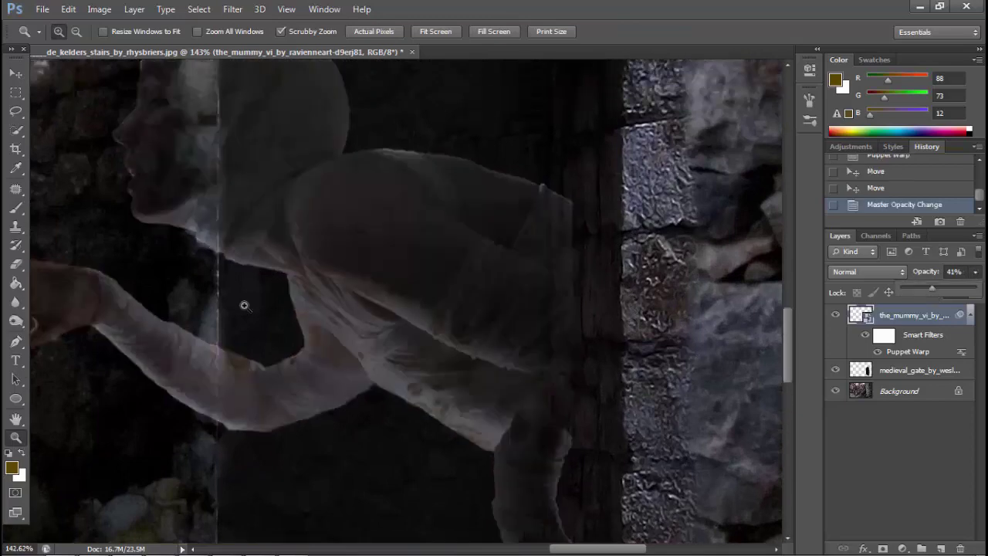
pyautogui.press('e')
pyautogui.rightClick(567, 238)
pyautogui.press('Return')
pyautogui.moveTo(562, 202); pyautogui.dragTo(562, 232)
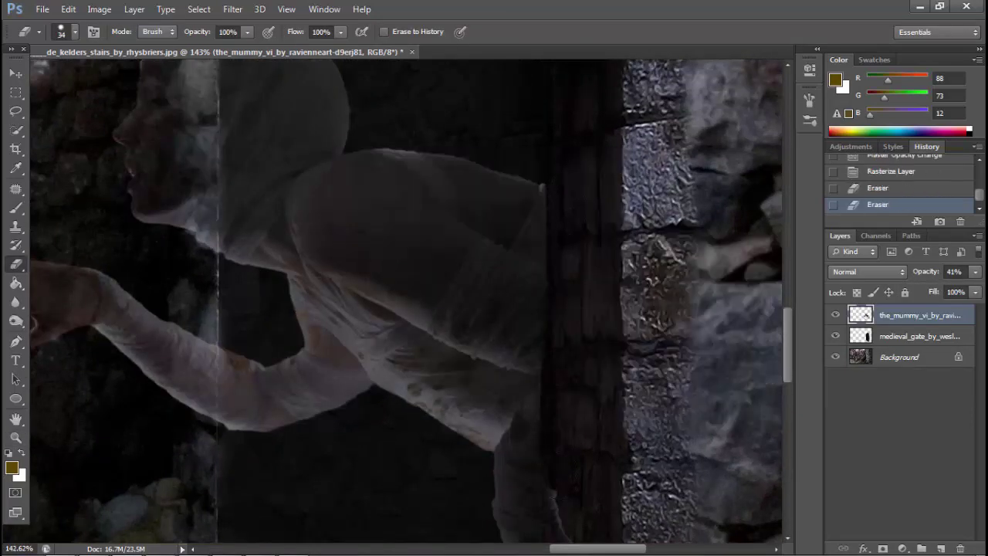
pyautogui.scroll(-2, 560, 493)
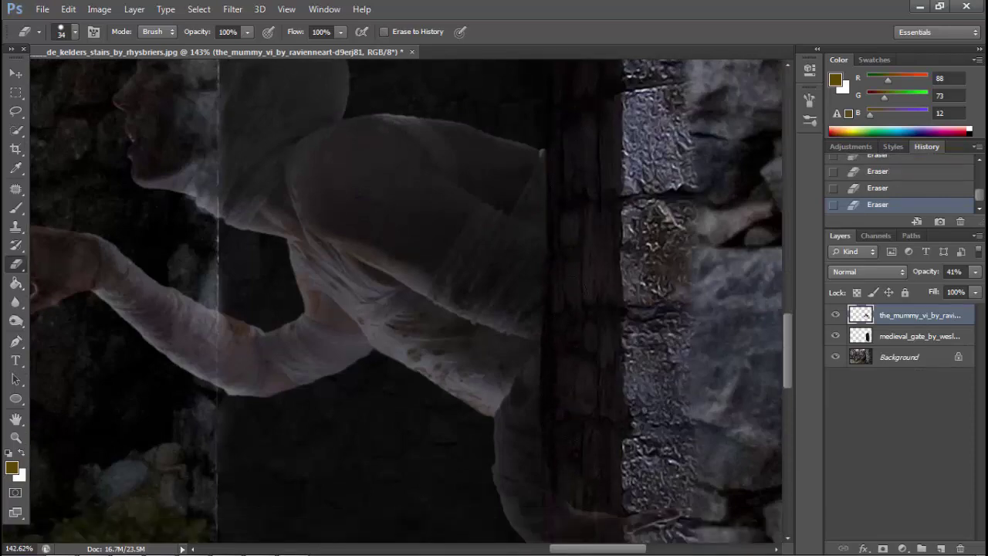
pyautogui.moveTo(975, 272); pyautogui.dragTo(982, 286)
pyautogui.scroll(-2, 402, 309)
# Step back before the erasing, nudge the mummy up-left, and restore its full opacity.
pyautogui.click(15, 437)
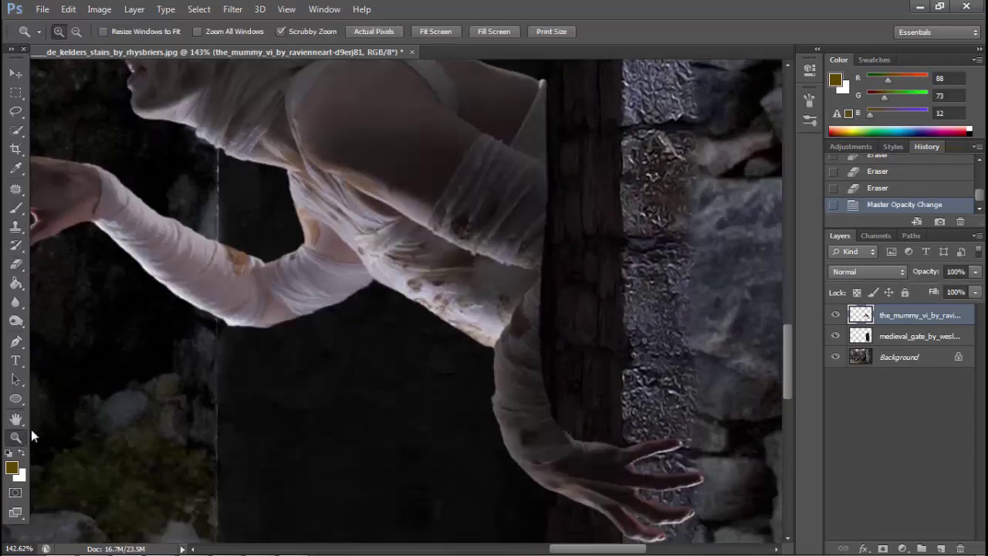
pyautogui.hotkey('ctrl', '0')
pyautogui.moveTo(671, 381); pyautogui.dragTo(741, 381)
pyautogui.hotkey('ctrl', 'alt', 'z')
pyautogui.hotkey('ctrl', 'alt', 'z')
pyautogui.hotkey('ctrl', 'alt', 'z')
pyautogui.hotkey('ctrl', 'alt', 'z')
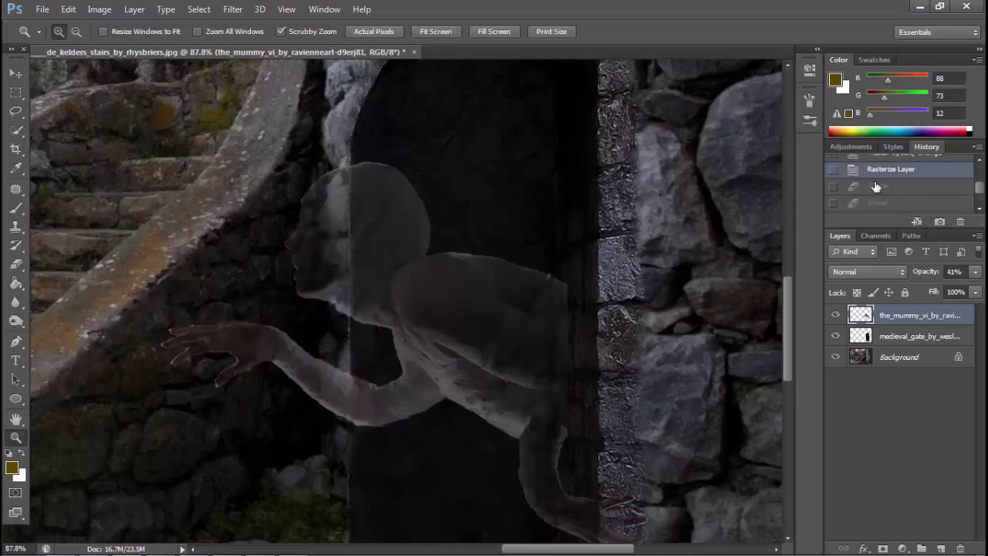
pyautogui.scroll(-1, 50, 141)
pyautogui.press('v')
pyautogui.moveTo(543, 334); pyautogui.dragTo(540, 330)
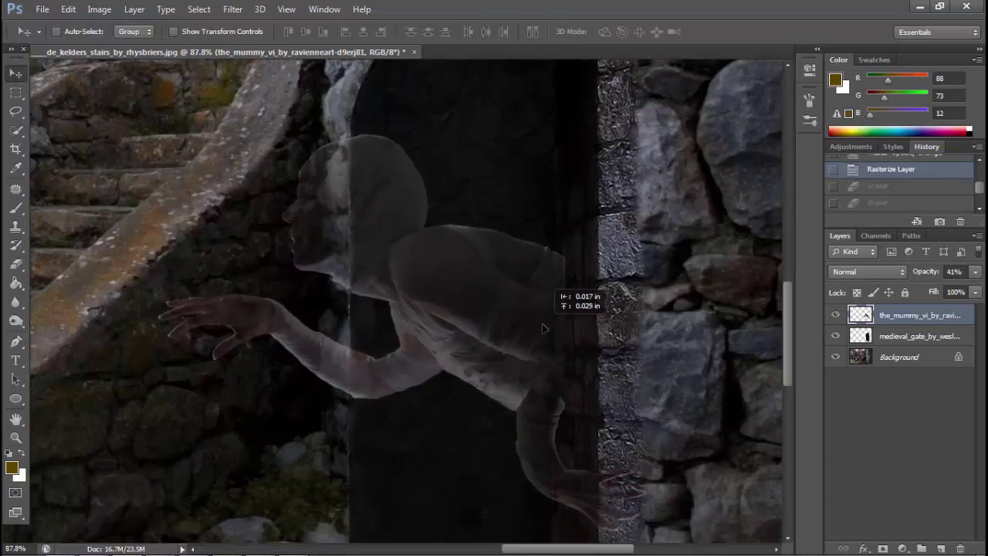
pyautogui.moveTo(979, 299); pyautogui.dragTo(982, 298)
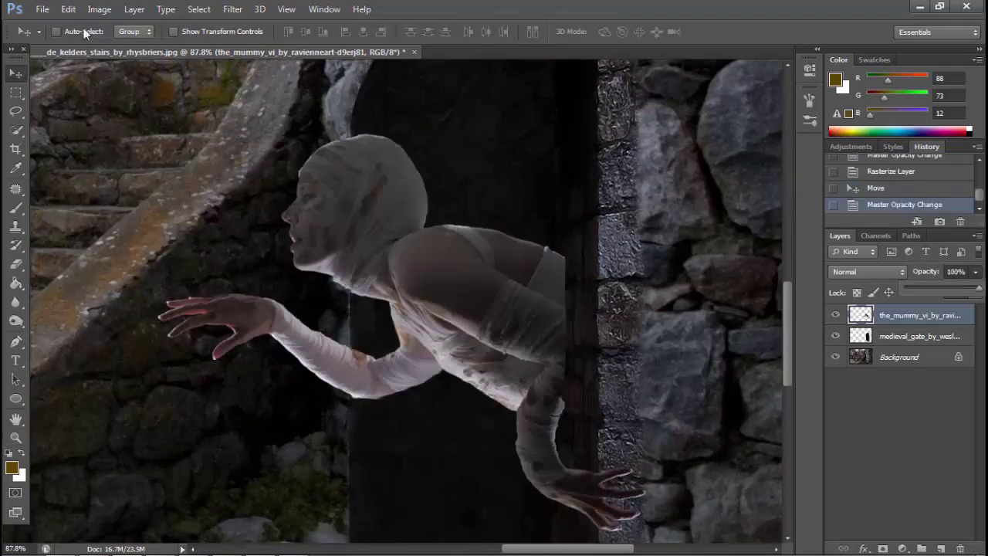
# Try a Puppet Warp pinning the right hand, then revert to the unwarped placement via History.
pyautogui.click(68, 8)
pyautogui.click(85, 268)
pyautogui.moveTo(599, 488); pyautogui.dragTo(573, 510)
pyautogui.press('Return')
pyautogui.press('z')
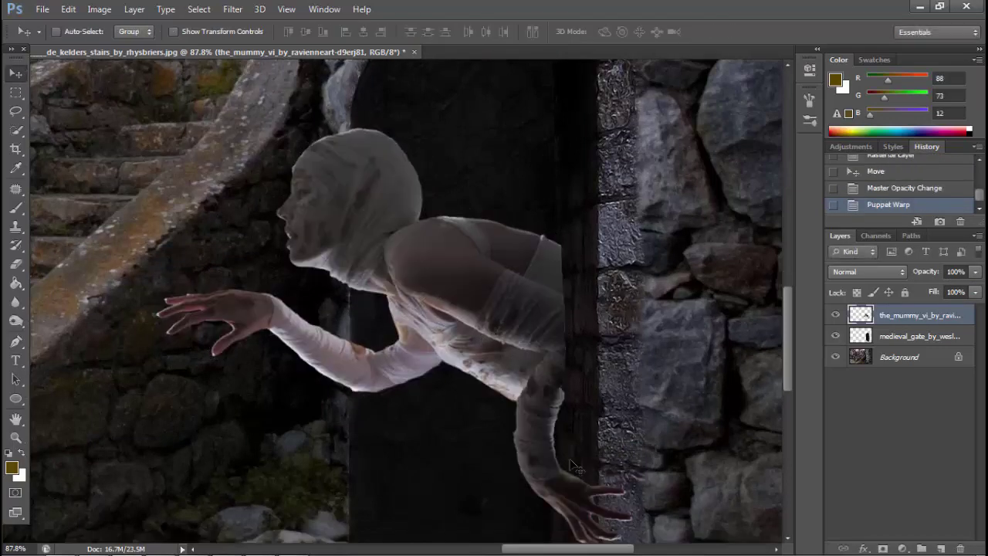
pyautogui.scroll(-2, 375, 308)
pyautogui.rightClick(356, 383)
pyautogui.click(375, 390)
pyautogui.moveTo(572, 406); pyautogui.dragTo(620, 406)
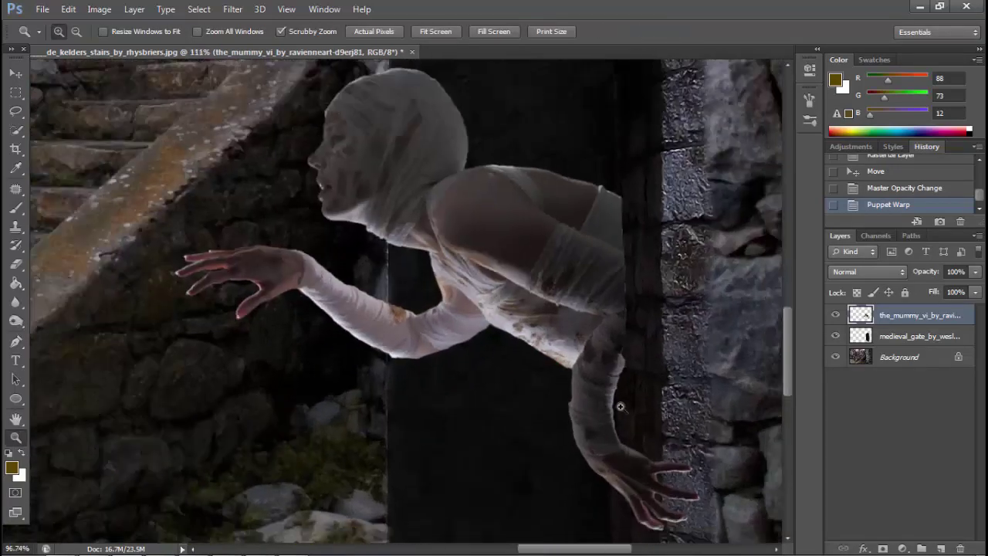
pyautogui.scroll(3, 907, 203)
pyautogui.click(888, 169)
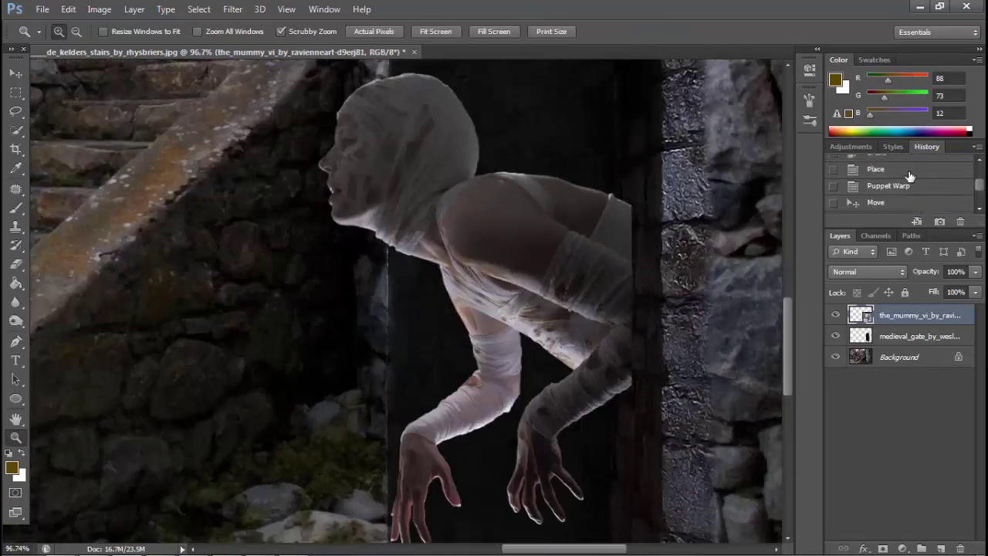
# Puppet Warp the mummy so its left arm swings out and the other bends toward the gate edge.
pyautogui.moveTo(505, 267); pyautogui.dragTo(463, 266)
pyautogui.press('v')
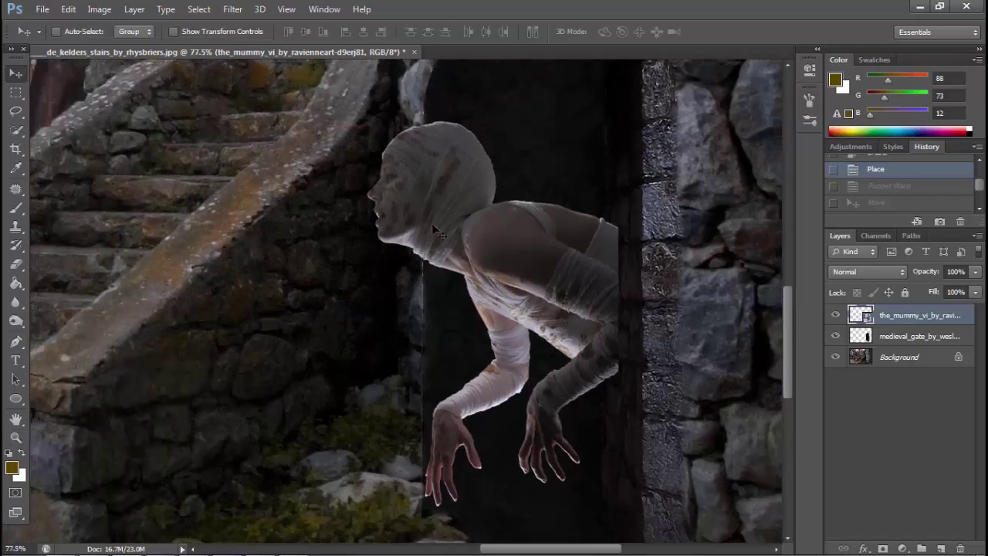
pyautogui.moveTo(508, 237); pyautogui.dragTo(515, 241)
pyautogui.click(67, 9)
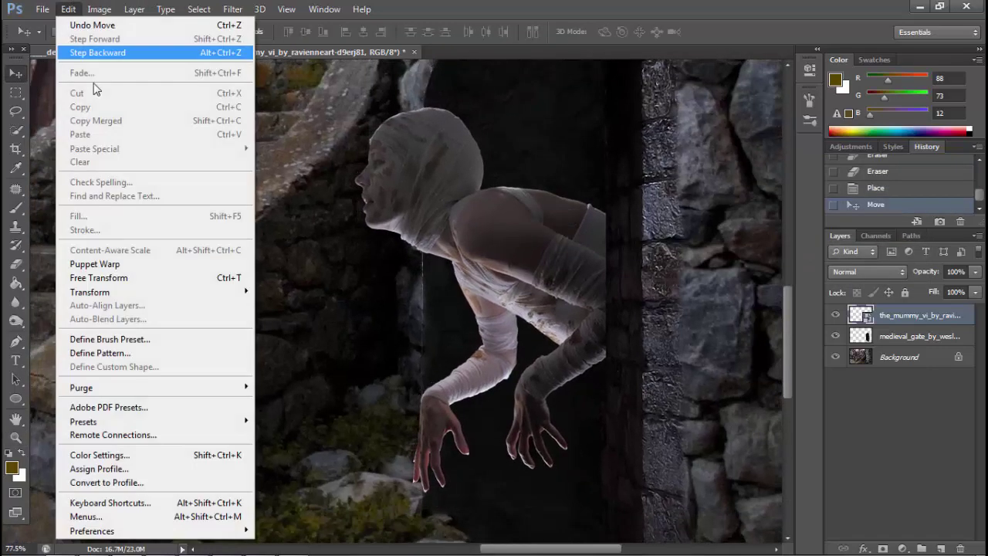
pyautogui.click(116, 266)
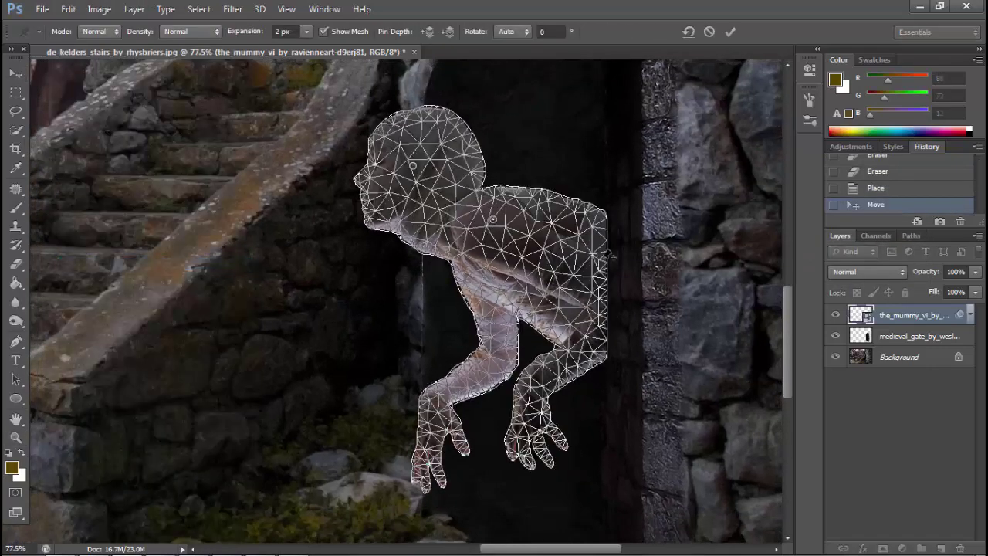
pyautogui.moveTo(438, 407); pyautogui.dragTo(332, 278)
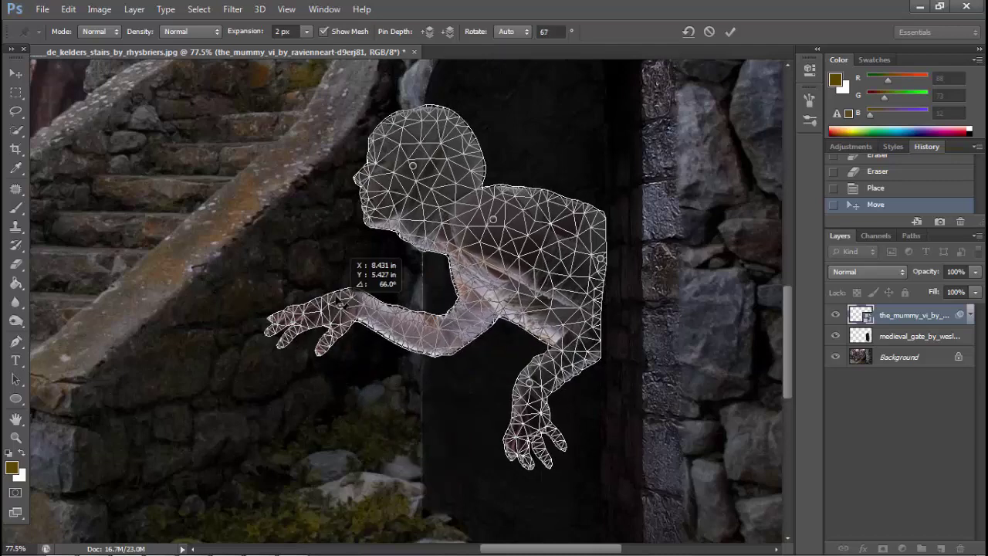
pyautogui.moveTo(530, 384); pyautogui.dragTo(600, 405)
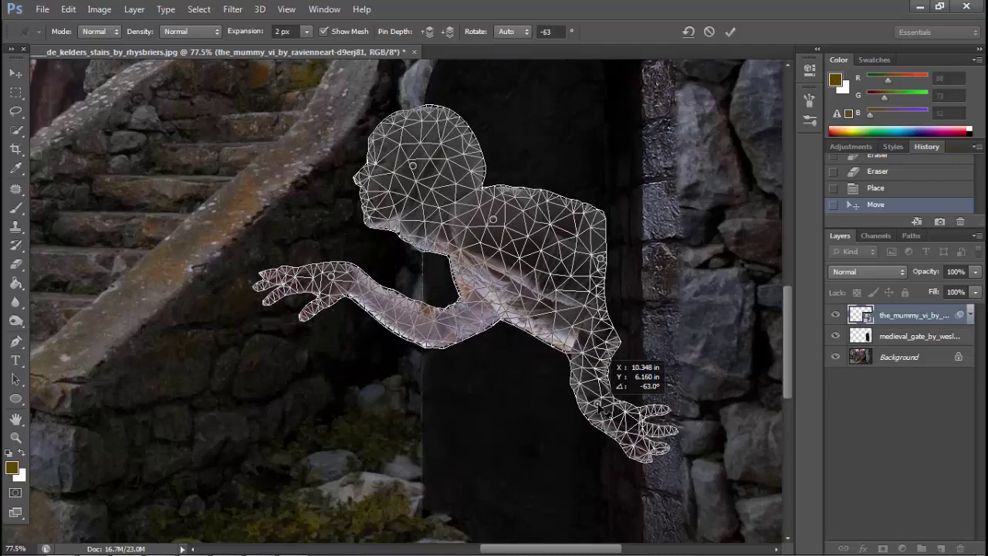
pyautogui.press('Return')
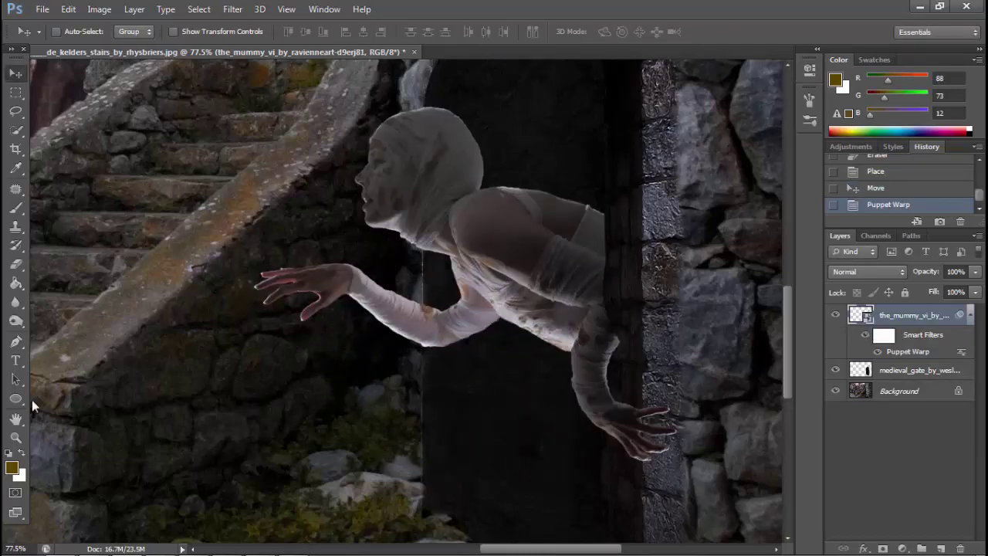
# Zoom in on the mummy's arm and start the Eraser on the mummy layer.
pyautogui.click(15, 437)
pyautogui.moveTo(432, 325); pyautogui.dragTo(494, 324)
pyautogui.click(15, 263)
pyautogui.click(386, 231)
# Rasterize the mummy, fade it, move it down, and erase where it covers the stone edge.
pyautogui.click(453, 243)
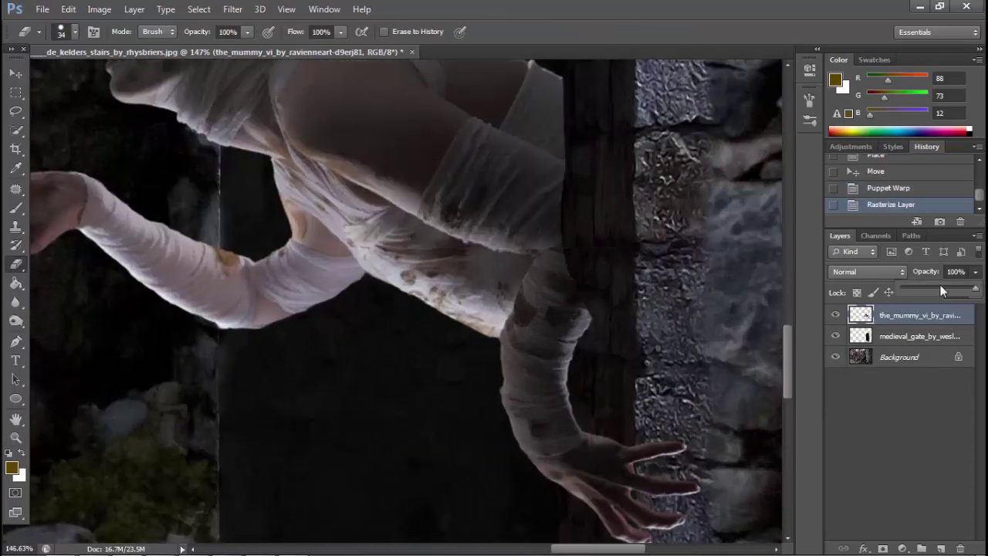
pyautogui.moveTo(941, 290); pyautogui.dragTo(937, 288)
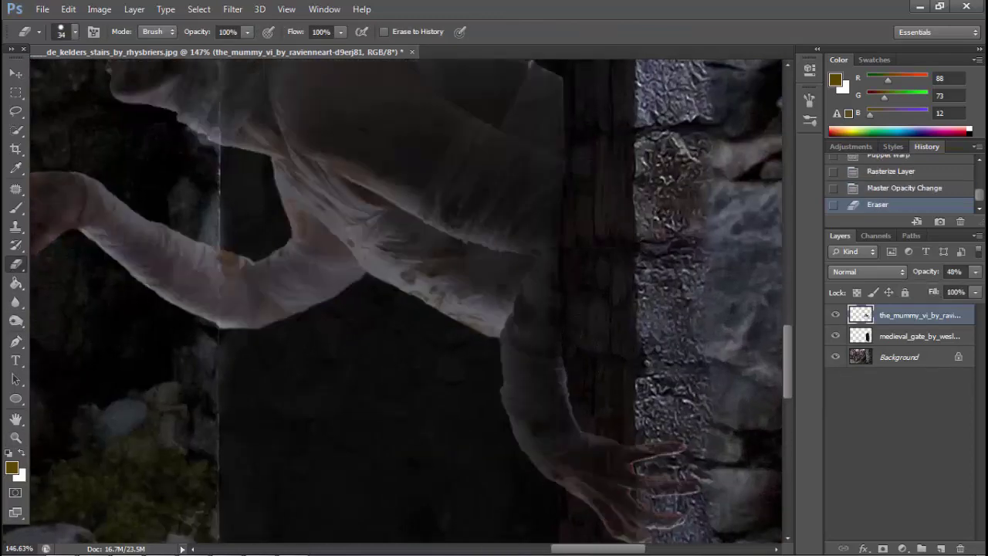
pyautogui.press('v')
pyautogui.moveTo(518, 210); pyautogui.dragTo(509, 249)
pyautogui.press('e')
pyautogui.moveTo(733, 232); pyautogui.dragTo(741, 370)
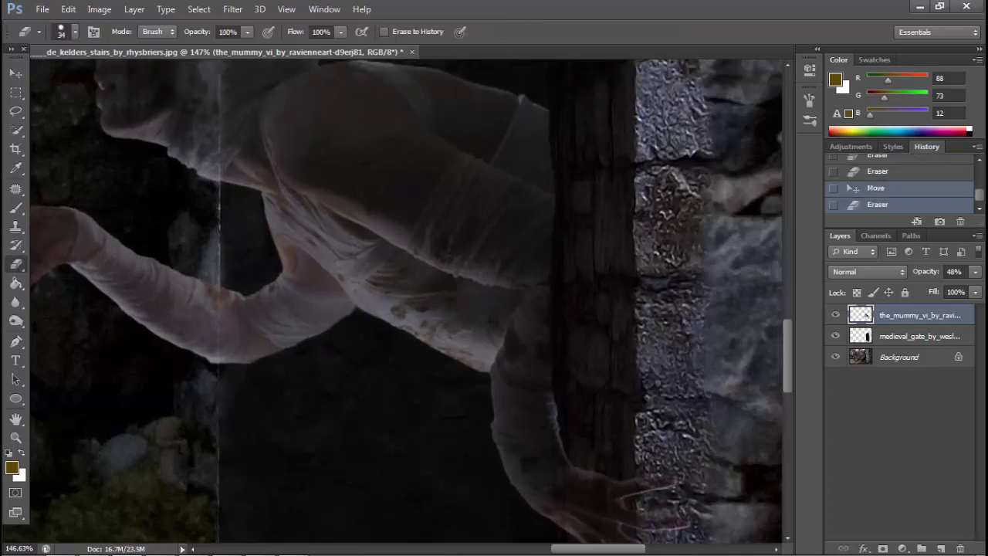
# Restore the mummy to 100% opacity and nudge it right and down in the doorway.
pyautogui.rightClick(580, 228)
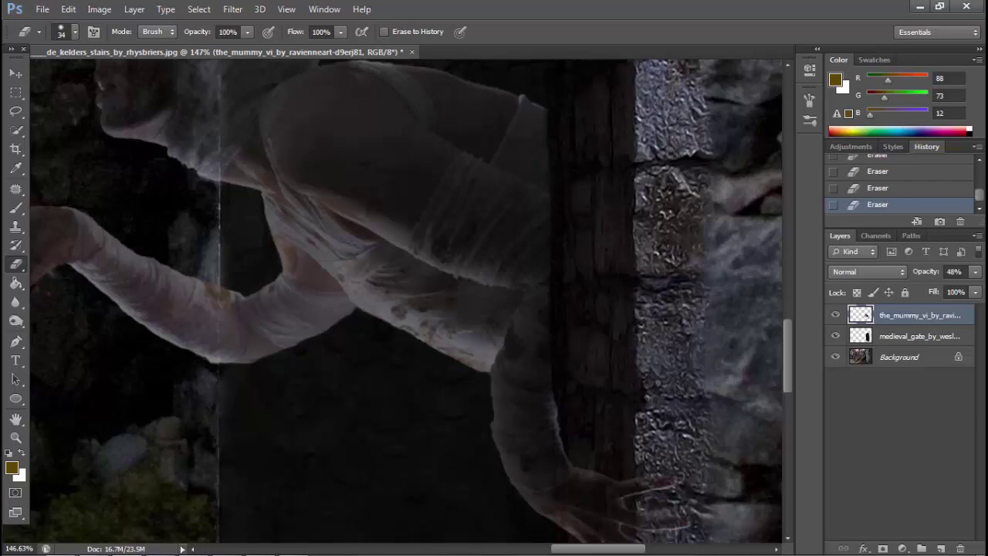
pyautogui.scroll(-2, 410, 301)
pyautogui.scroll(-2, 410, 301)
pyautogui.press('z')
pyautogui.hotkey('ctrl', '0')
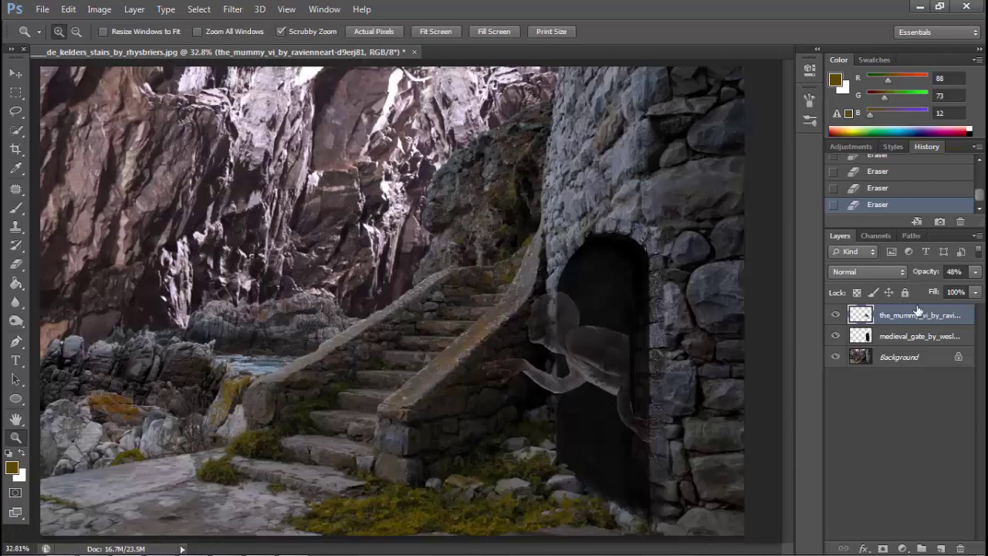
pyautogui.press('0')
pyautogui.moveTo(629, 351); pyautogui.dragTo(655, 351)
pyautogui.press('v')
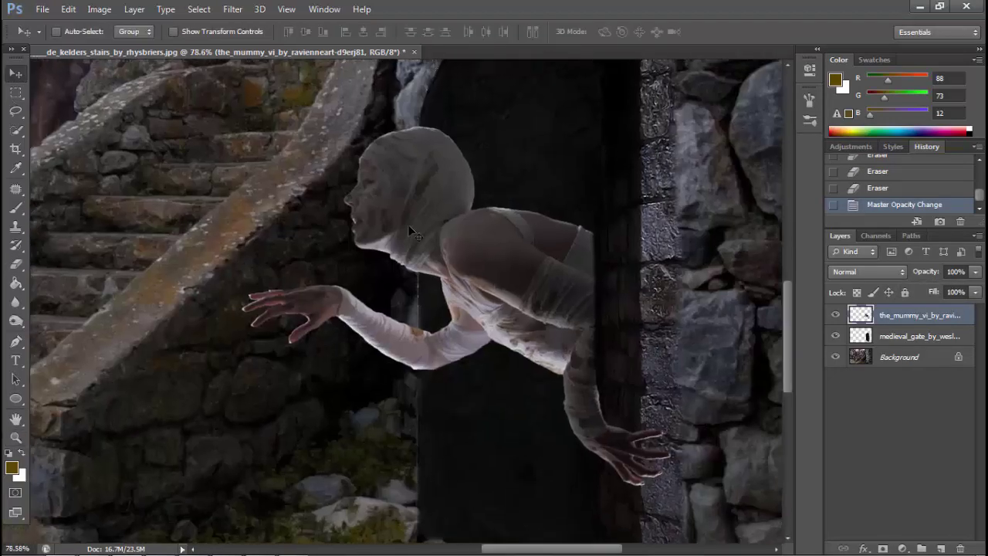
pyautogui.moveTo(408, 219); pyautogui.dragTo(418, 232)
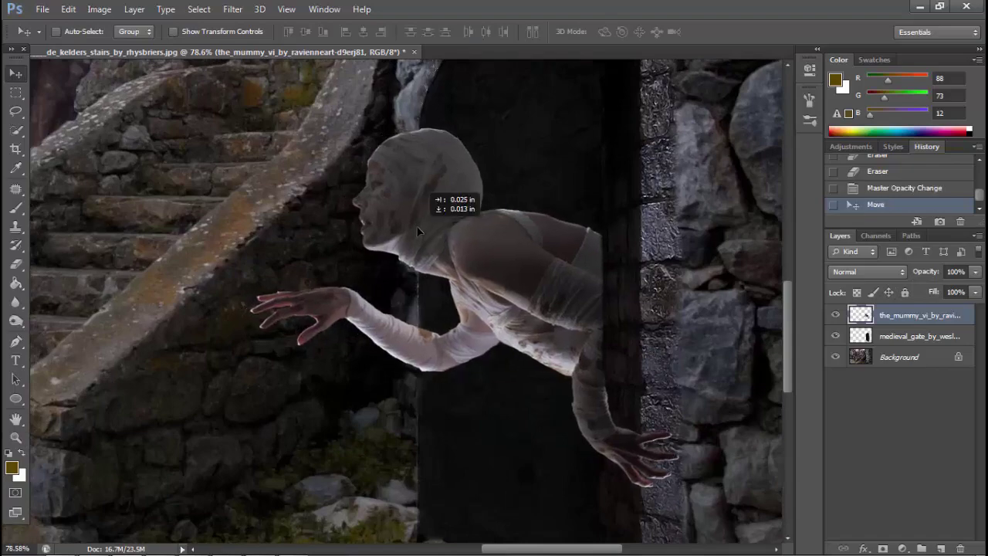
# Add an Inner Shadow to the mummy with Size 46 and Opacity 50%.
pyautogui.click(135, 9)
pyautogui.click(339, 88)
pyautogui.moveTo(364, 66); pyautogui.dragTo(102, 141)
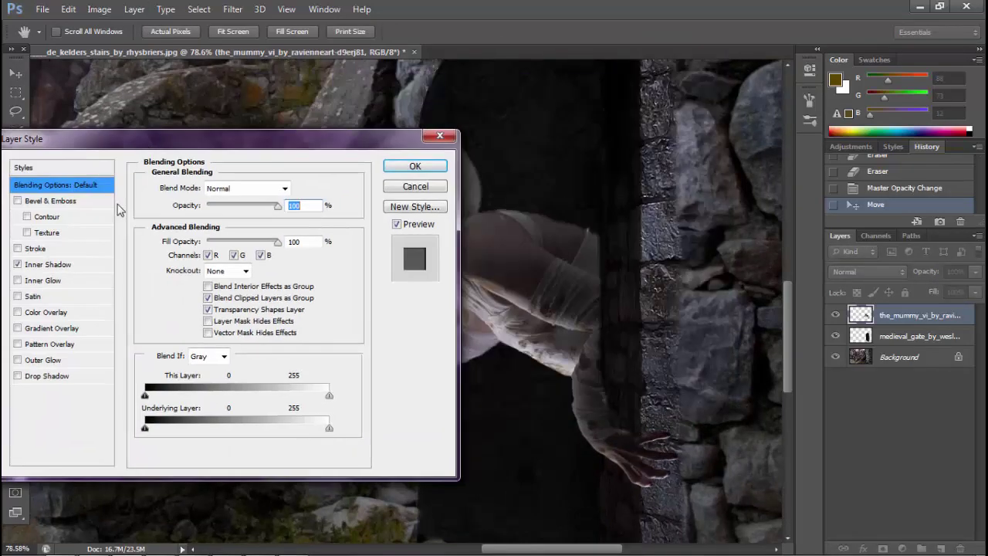
pyautogui.click(48, 264)
pyautogui.moveTo(208, 286); pyautogui.dragTo(217, 288)
pyautogui.click(231, 205)
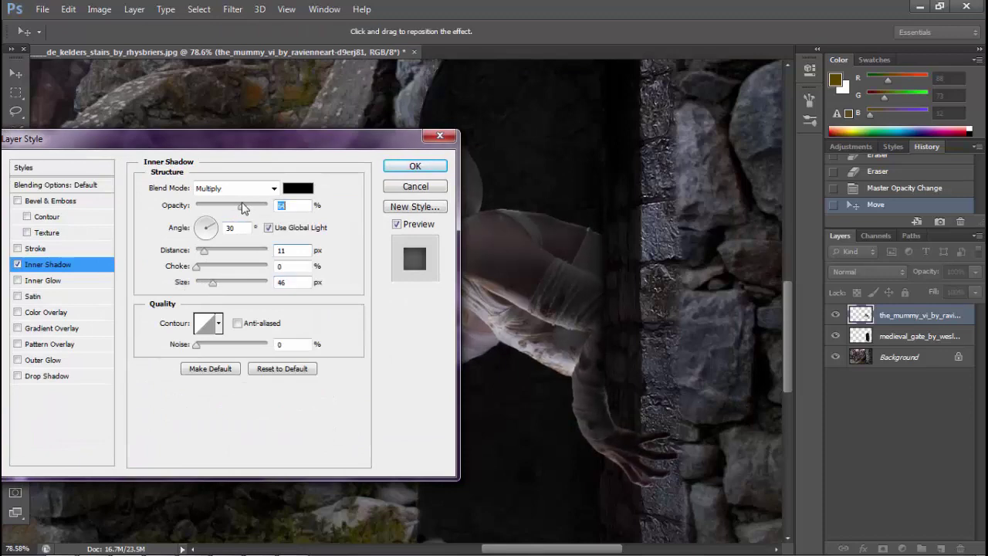
# Add a Drop Shadow at 75% opacity and distance 5, apply both shadows, and zoom out.
pyautogui.moveTo(232, 139); pyautogui.dragTo(193, 134)
pyautogui.click(20, 371)
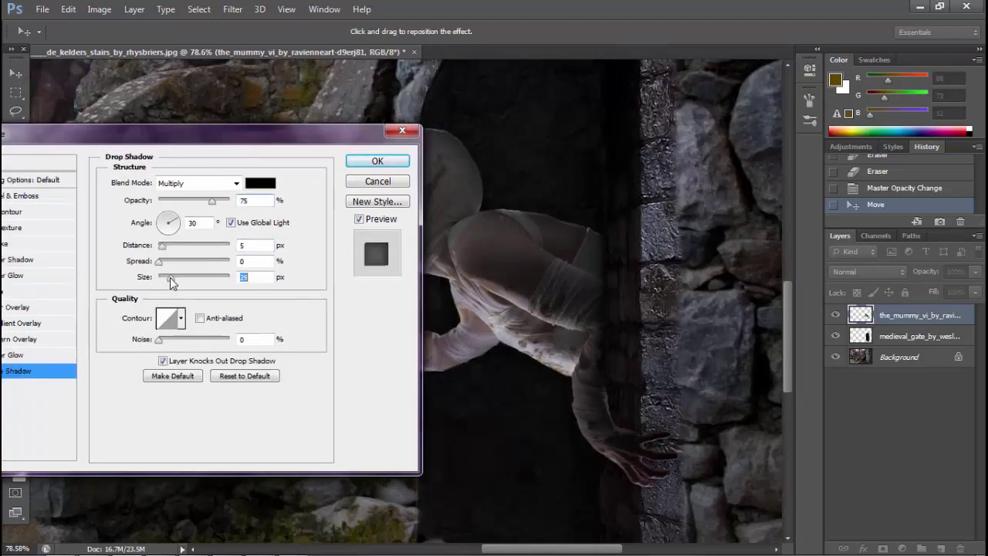
pyautogui.moveTo(231, 133); pyautogui.dragTo(150, 128)
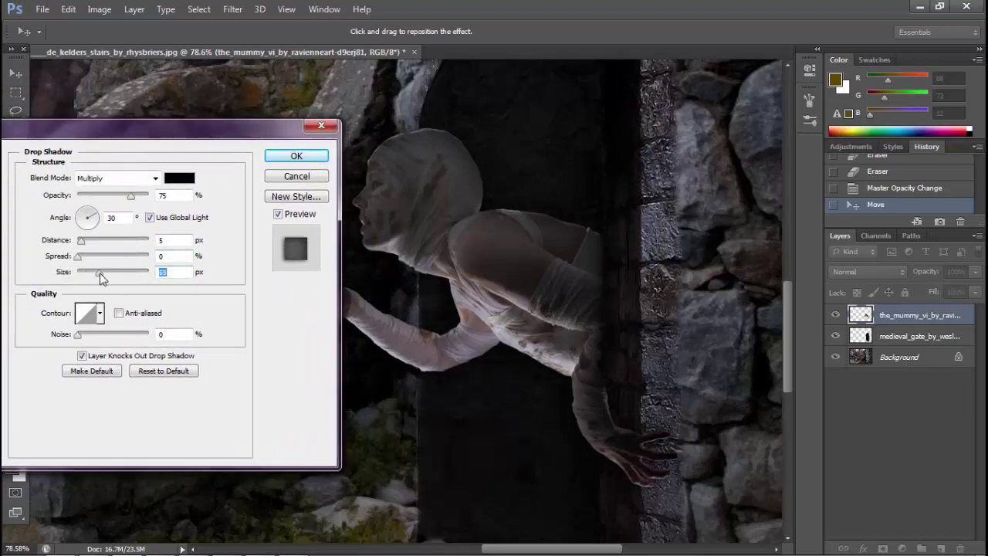
pyautogui.press('Return')
pyautogui.press('z')
pyautogui.moveTo(695, 427); pyautogui.dragTo(642, 426)
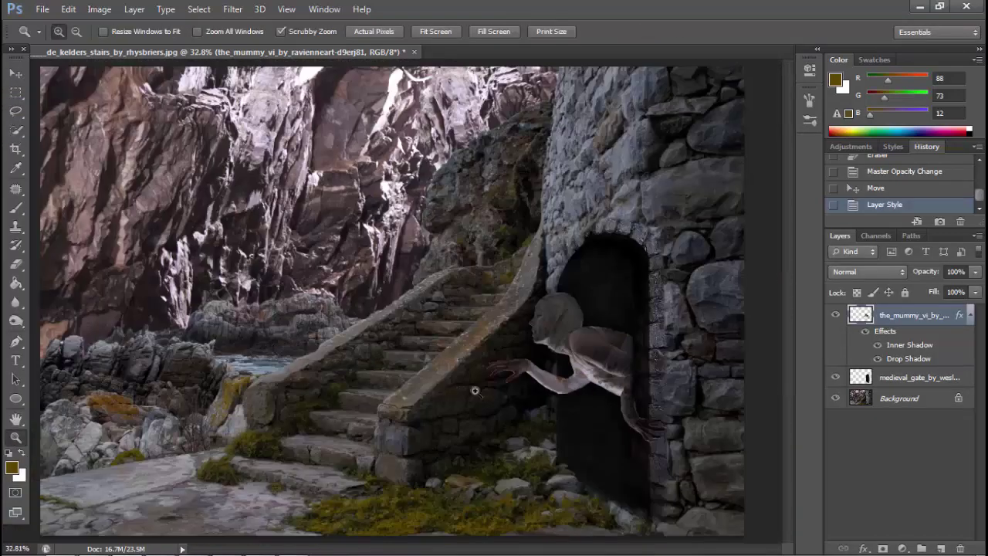
# Drag the treasure_hunter photo into the composition, enlarge it toward the mummy, and commit.
pyautogui.click(144, 523)
pyautogui.moveTo(364, 193); pyautogui.dragTo(327, 353)
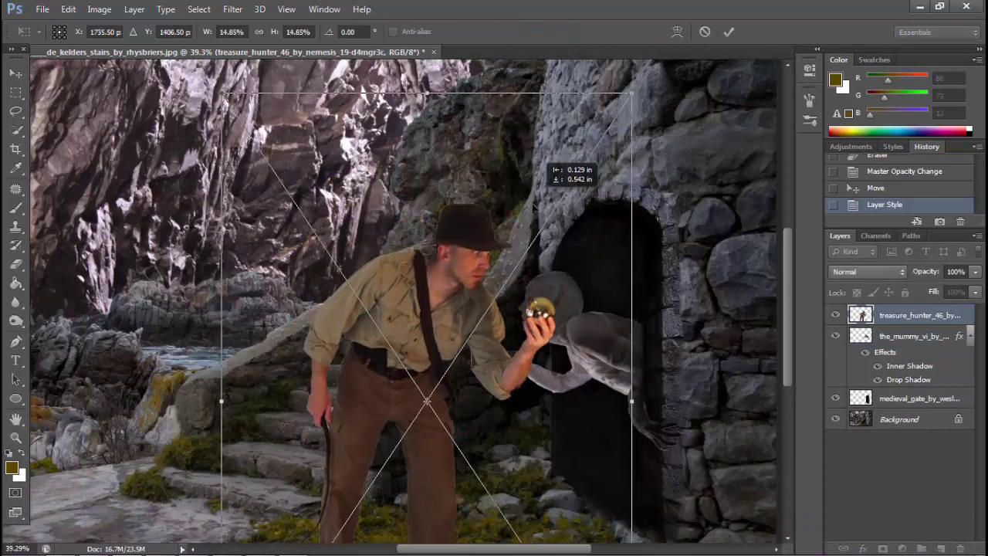
pyautogui.moveTo(491, 330)
pyautogui.mouseDown()
pyautogui.moveTo(579, 182)
pyautogui.moveTo(645, 99)
pyautogui.mouseUp()
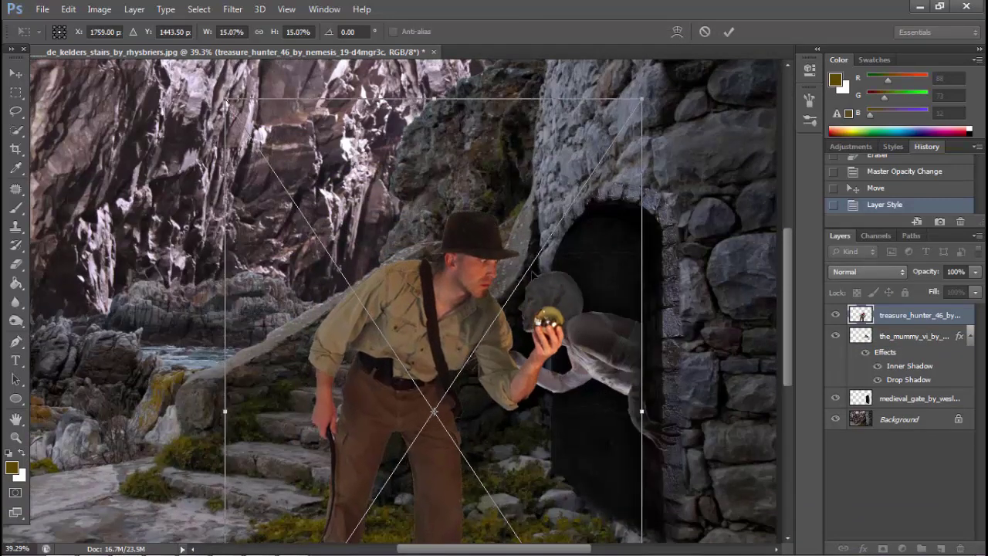
pyautogui.press('Return')
# Nudge the treasure hunter slightly left and down, then shrink him slightly with Free Transform.
pyautogui.press('z')
pyautogui.click(542, 357)
pyautogui.moveTo(331, 224); pyautogui.dragTo(315, 234)
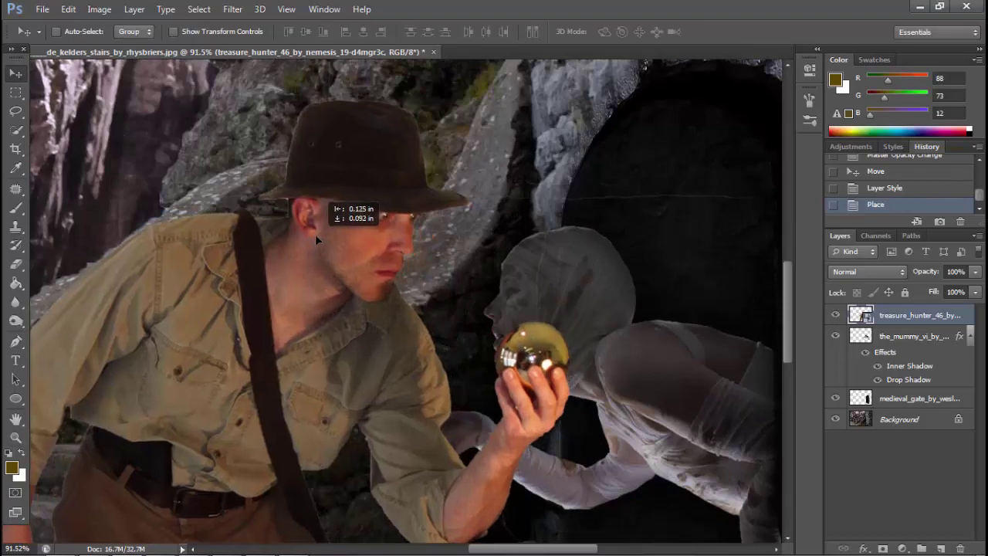
pyautogui.moveTo(459, 339); pyautogui.dragTo(417, 339)
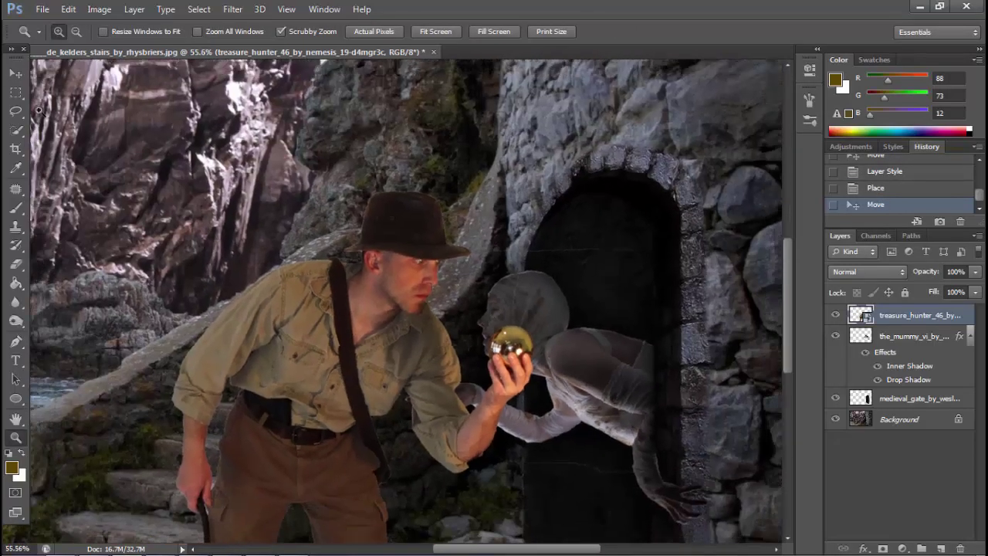
pyautogui.press('m')
pyautogui.rightClick(309, 220)
pyautogui.click(362, 399)
pyautogui.moveTo(640, 81)
pyautogui.mouseDown()
pyautogui.moveTo(624, 99)
pyautogui.moveTo(626, 87)
pyautogui.mouseUp()
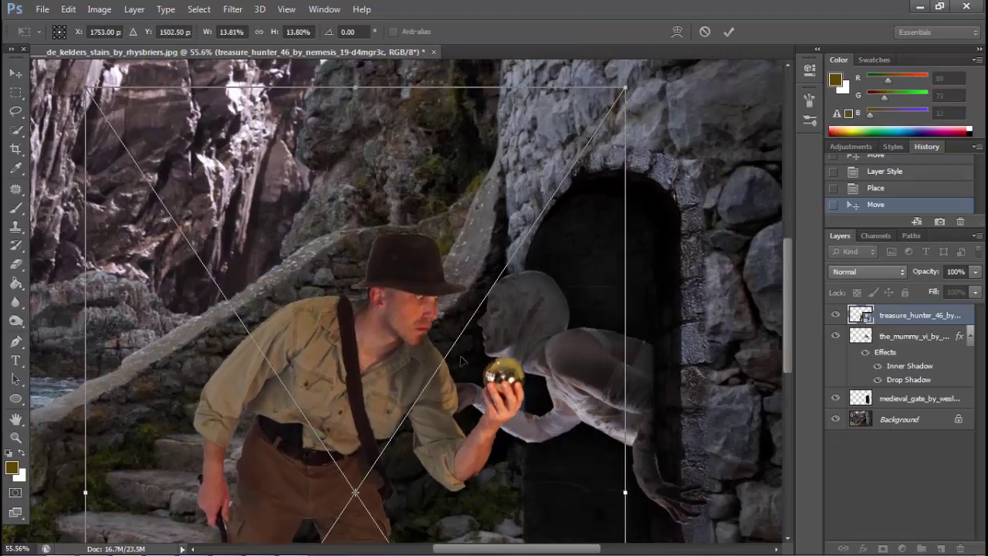
# Commit the hunter's new size and erase the top of the orb by the mummy's chin.
pyautogui.press('Return')
pyautogui.scroll(5, 461, 363)
pyautogui.press('e')
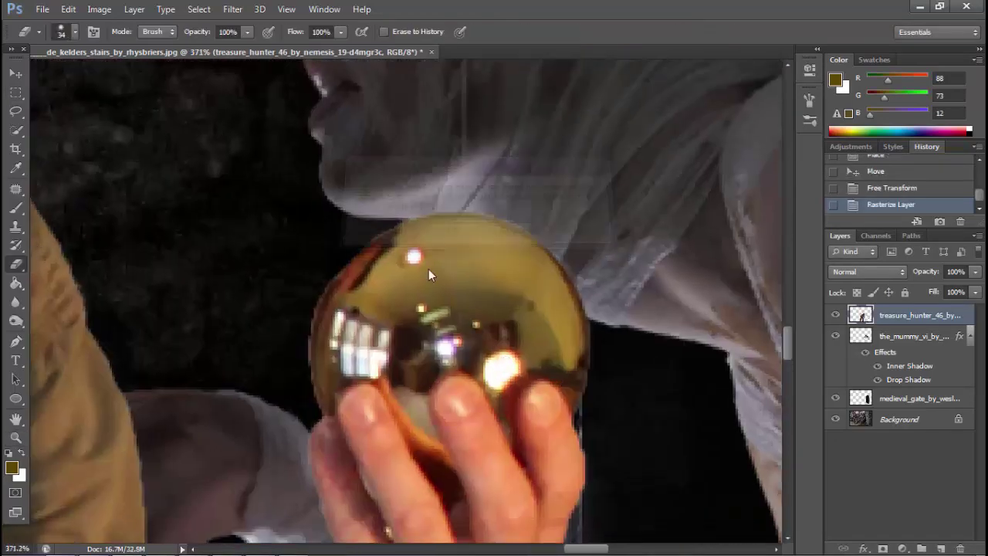
pyautogui.moveTo(391, 216); pyautogui.dragTo(390, 307)
pyautogui.rightClick(390, 308)
pyautogui.press('Escape')
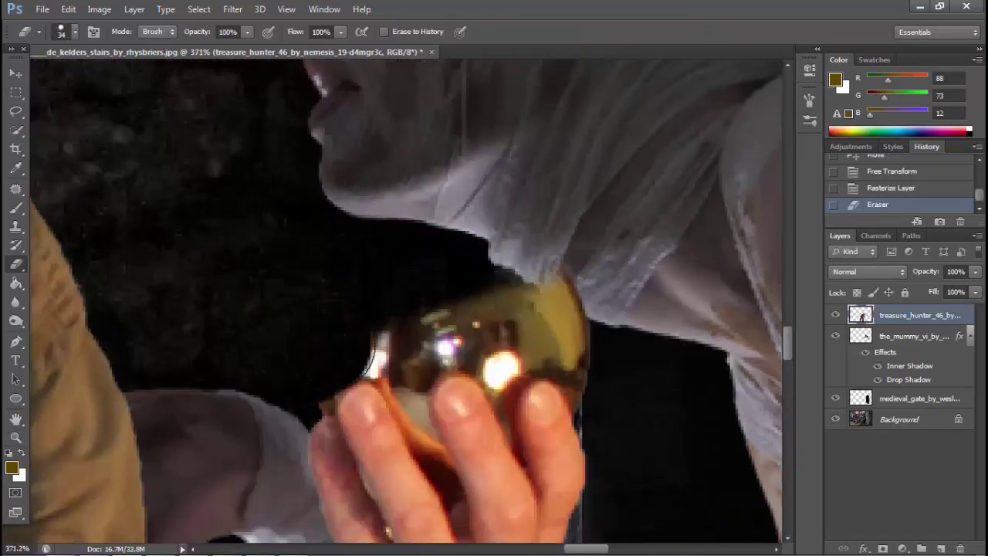
pyautogui.moveTo(386, 343); pyautogui.dragTo(640, 286)
pyautogui.moveTo(532, 345); pyautogui.dragTo(595, 339)
# Erase the orb's bright top, shrinking the eraser to 16 px, then 8 px, then 2 px.
pyautogui.rightClick(541, 307)
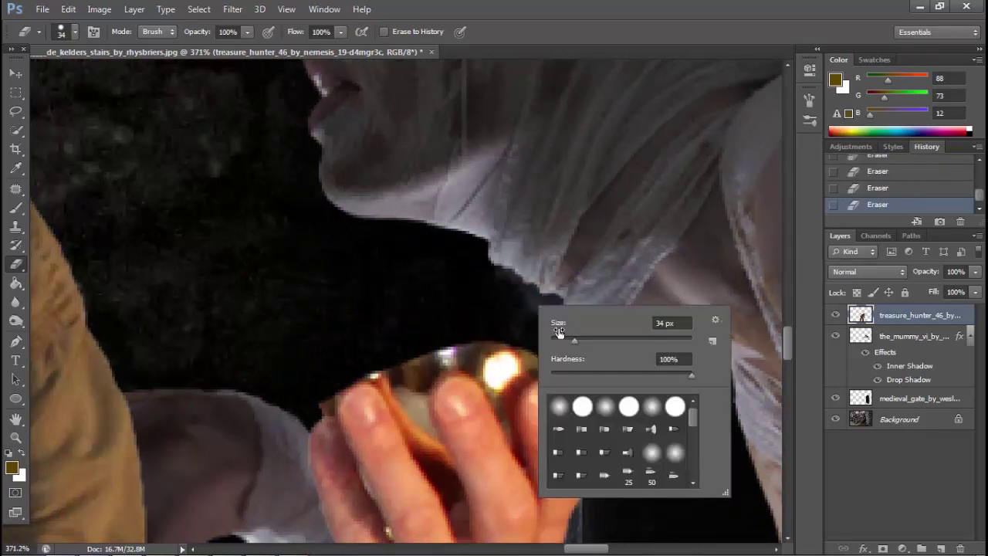
pyautogui.press('Escape')
pyautogui.moveTo(489, 359); pyautogui.dragTo(533, 369)
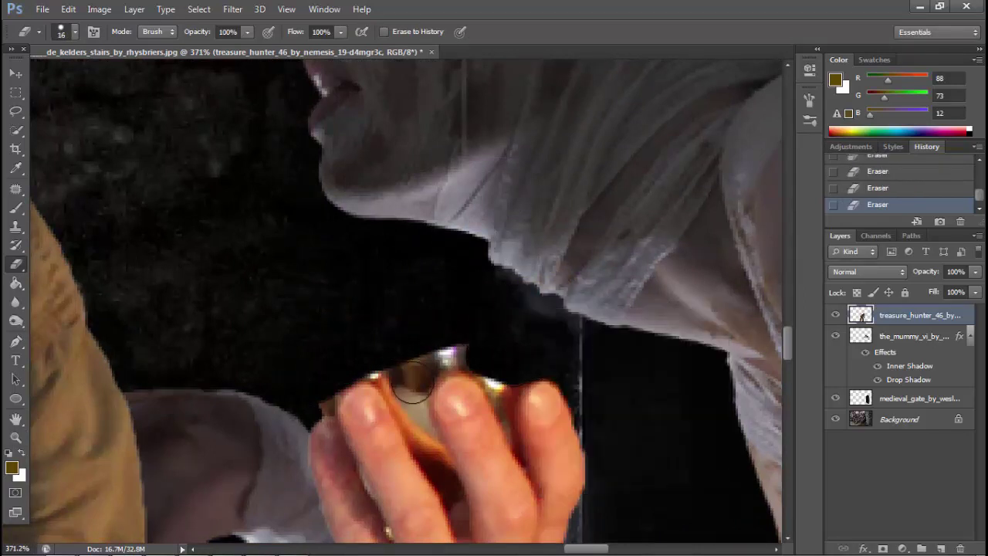
pyautogui.moveTo(412, 383); pyautogui.dragTo(453, 357)
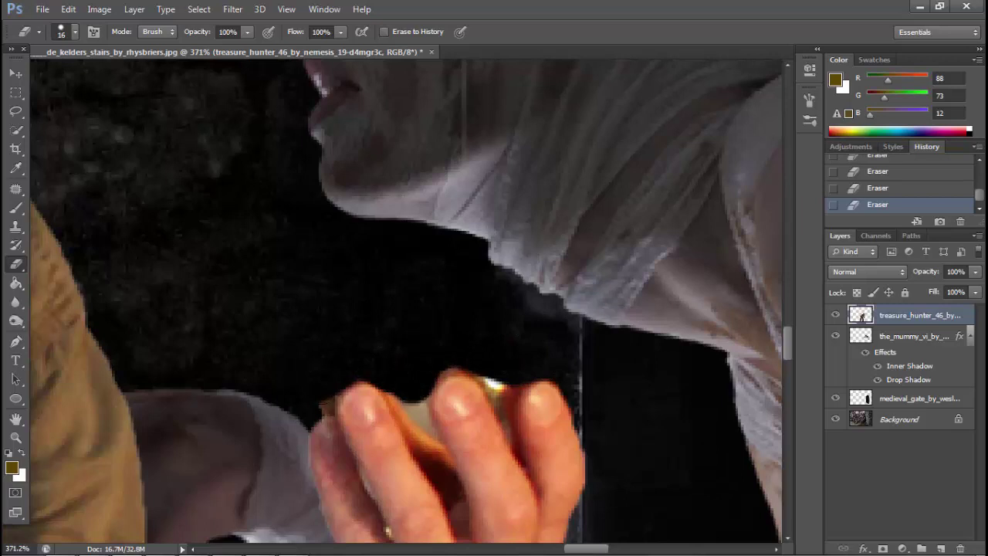
pyautogui.scroll(-3, 402, 334)
pyautogui.rightClick(401, 333)
pyautogui.moveTo(434, 403); pyautogui.dragTo(428, 403)
pyautogui.press('Return')
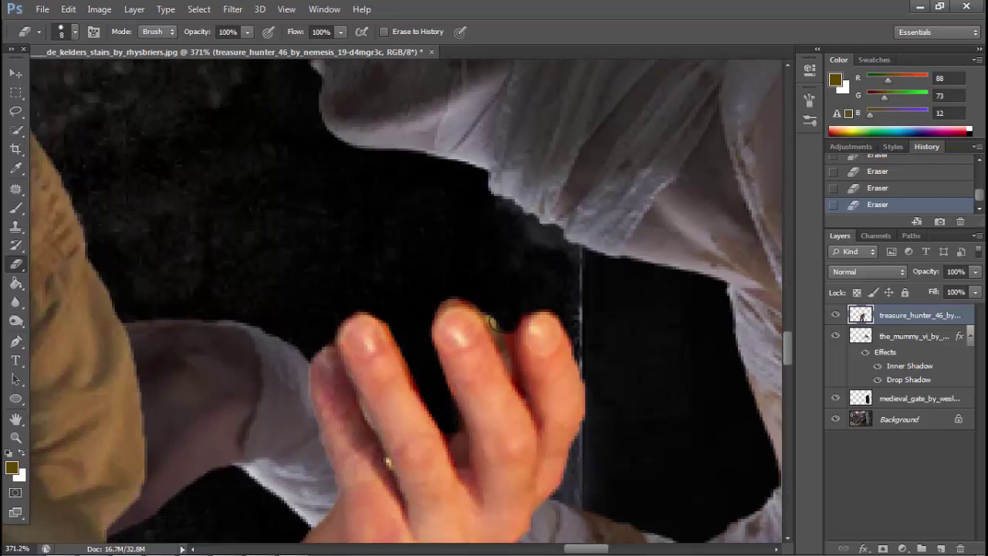
pyautogui.scroll(1, 571, 392)
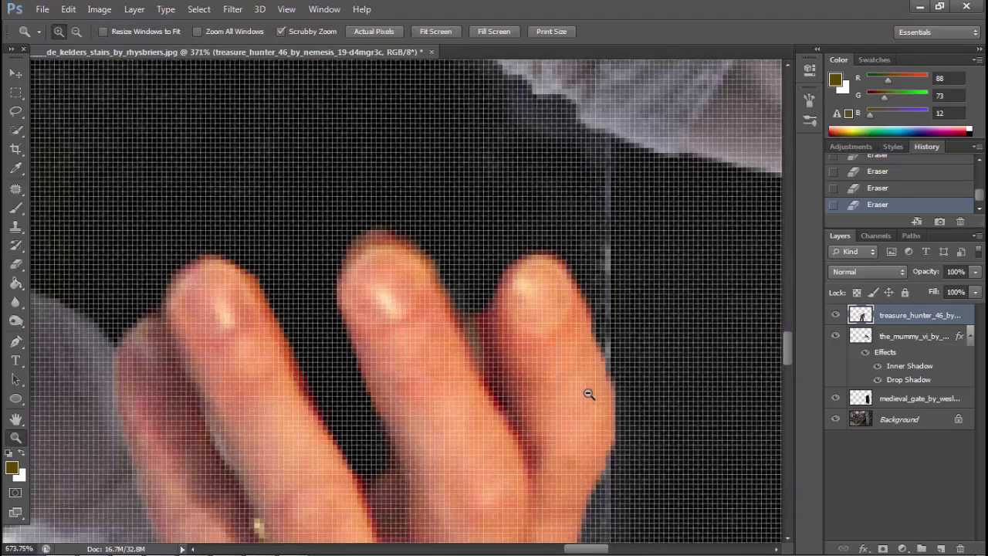
pyautogui.rightClick(454, 359)
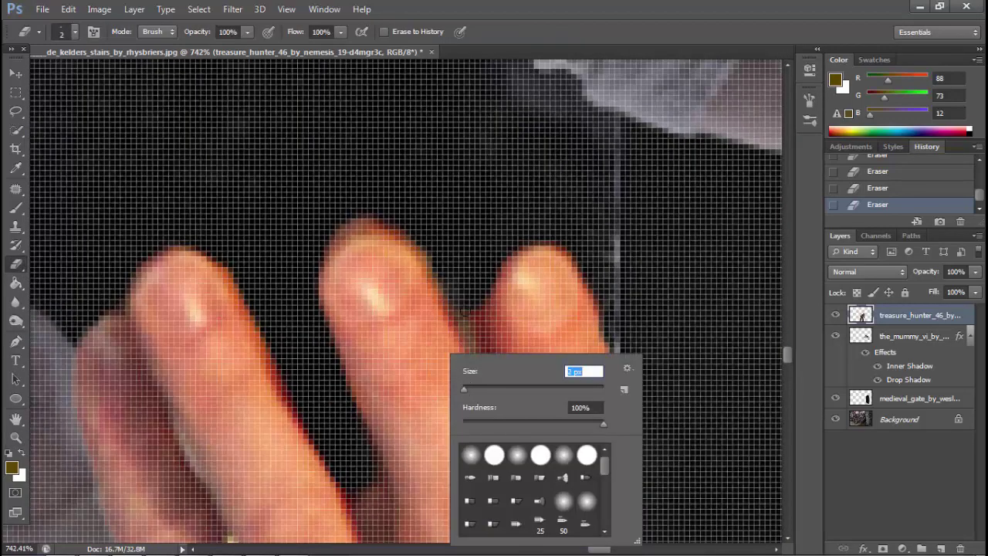
pyautogui.press('Return')
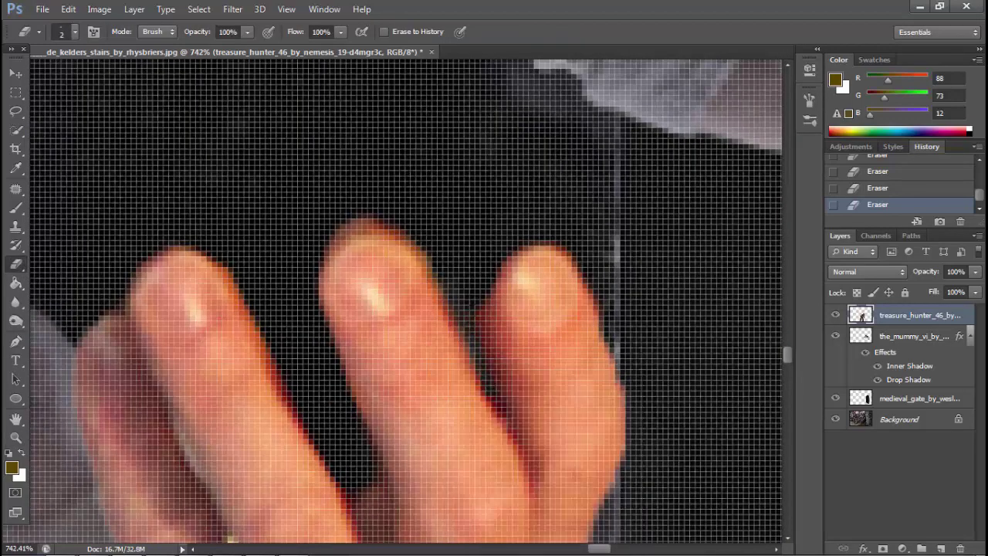
# Select the dark area around the fingers by colour, then deselect it.
pyautogui.click(15, 129)
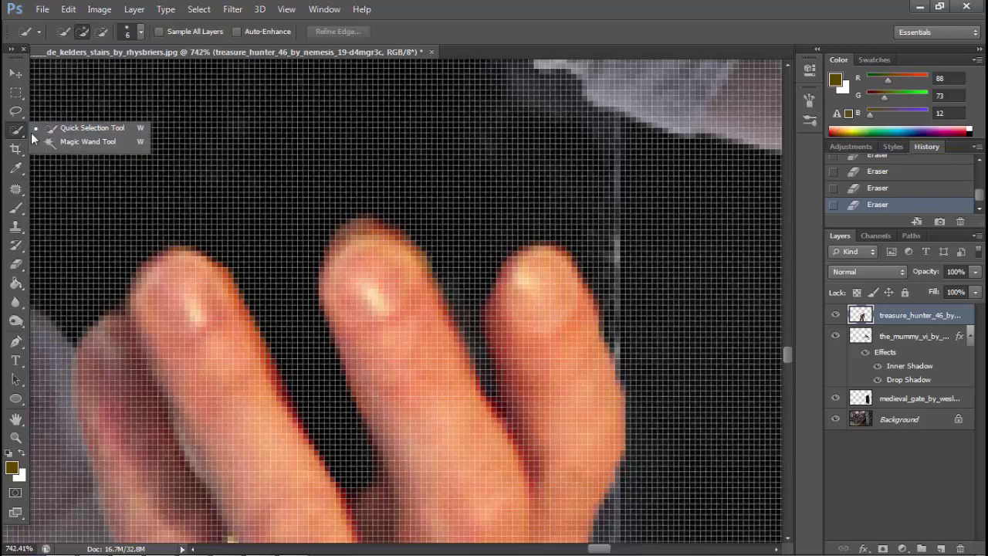
pyautogui.click(69, 145)
pyautogui.click(193, 448)
pyautogui.hotkey('ctrl', 'd')
# Zoom out to the full composition and raise the treasure hunter slightly.
pyautogui.press('m')
pyautogui.hotkey('ctrl', '0')
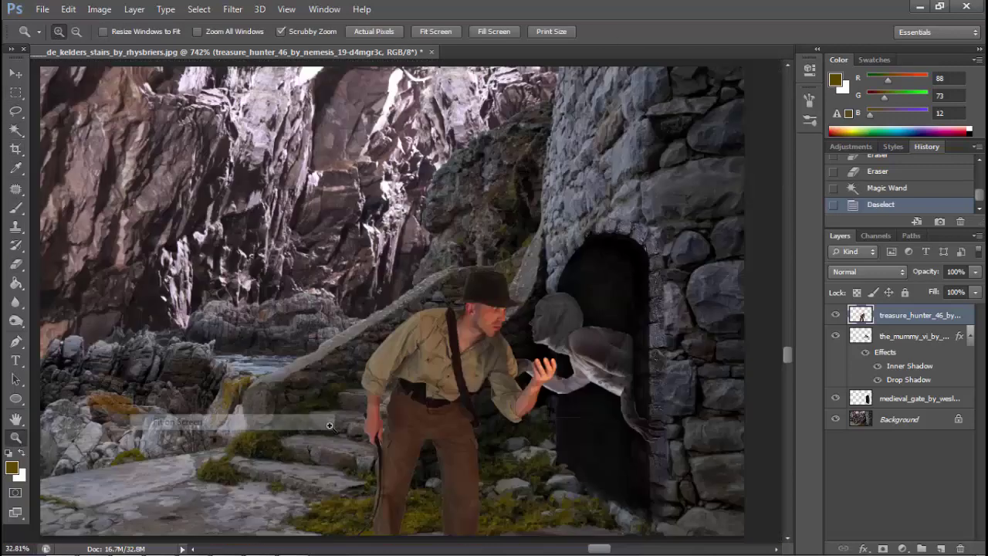
pyautogui.scroll(1, 412, 411)
pyautogui.press('v')
pyautogui.moveTo(412, 410)
pyautogui.mouseDown()
pyautogui.moveTo(412, 356)
pyautogui.moveTo(399, 356)
pyautogui.mouseUp()
# Set the eraser to 137 px for further edge cleanup.
pyautogui.press('e')
pyautogui.rightClick(408, 356)
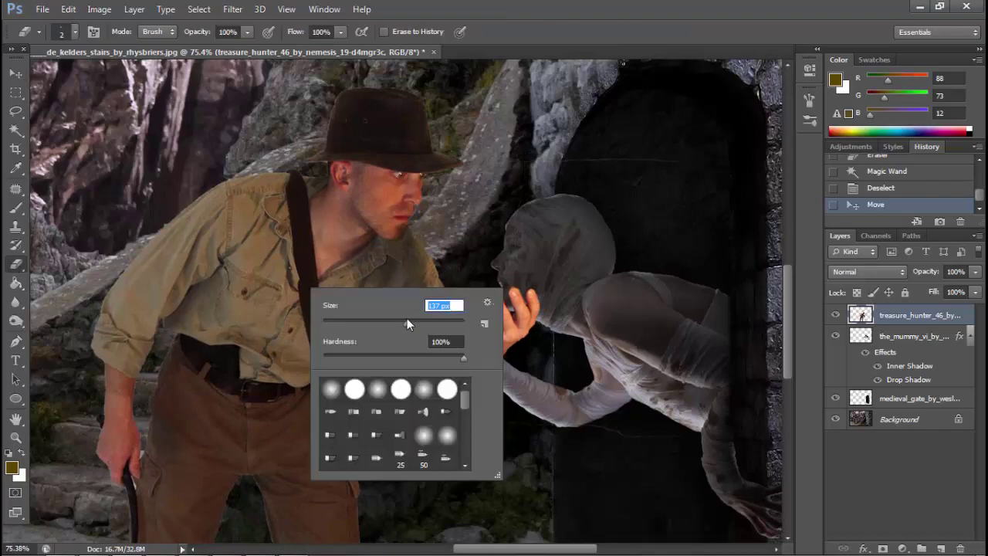
pyautogui.press('Return')
pyautogui.scroll(-3, 458, 269)
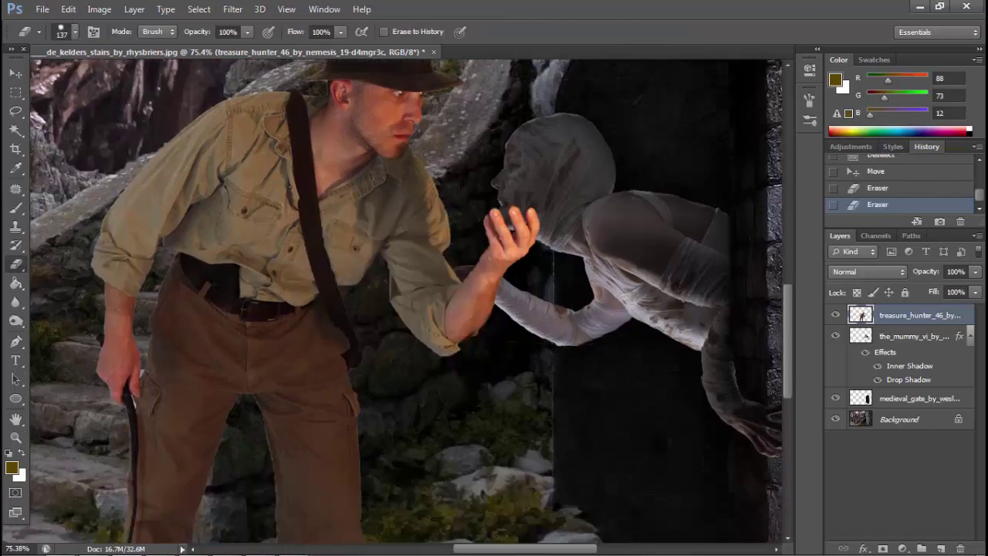
pyautogui.scroll(-5, 458, 270)
pyautogui.scroll(1, 239, 336)
# Magic-wand and delete the white fringe beside the hand, then step back in History and deselect.
pyautogui.press('z')
pyautogui.moveTo(111, 166); pyautogui.dragTo(214, 258)
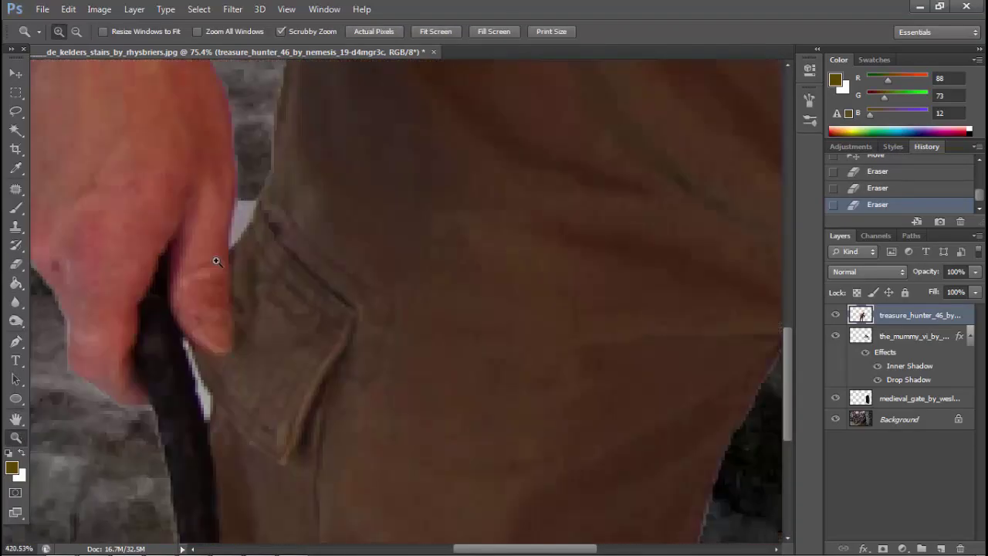
pyautogui.press('w')
pyautogui.click(239, 218)
pyautogui.press('Delete')
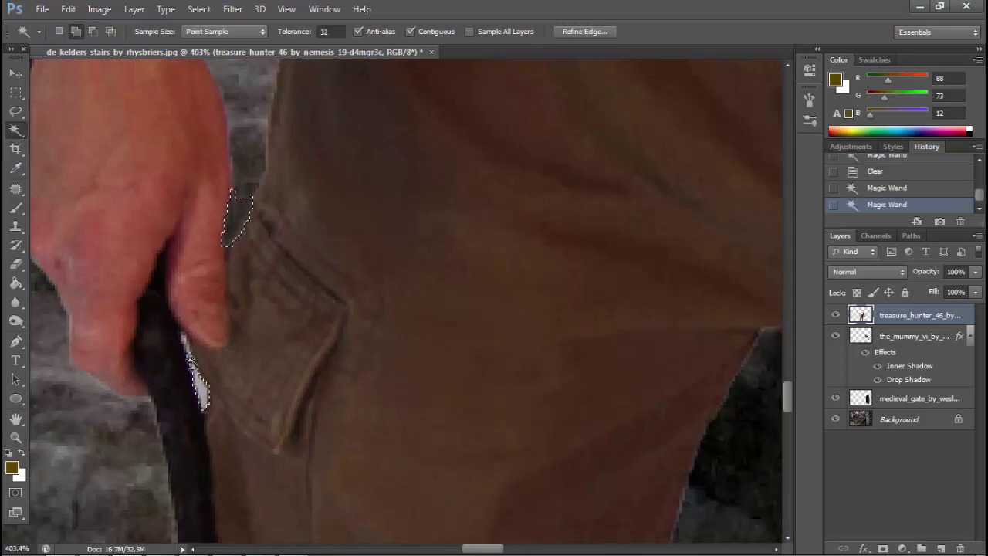
pyautogui.press('m')
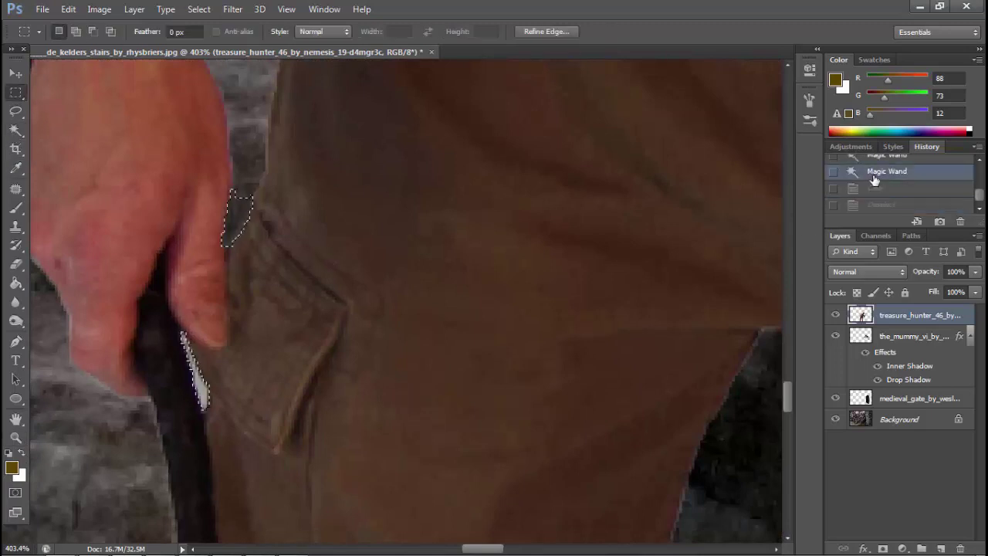
pyautogui.scroll(2, 876, 185)
pyautogui.click(875, 163)
pyautogui.hotkey('ctrl', 'alt', 'z')
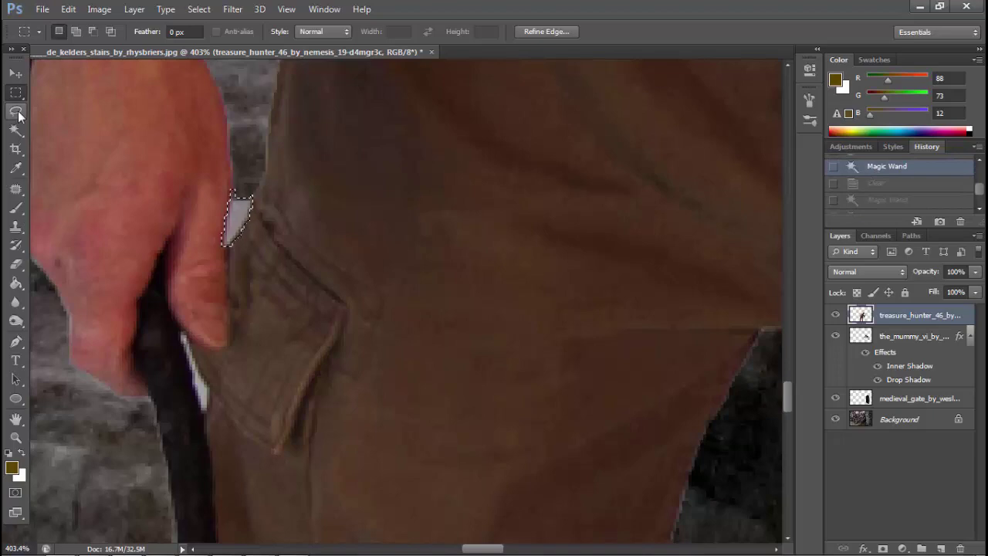
pyautogui.hotkey('ctrl', 'd')
# Erase the white fringe beside the hand and along the whip with a tiny eraser, then a 3 px one.
pyautogui.press('z')
pyautogui.moveTo(206, 163); pyautogui.dragTo(247, 162)
pyautogui.press('e')
pyautogui.rightClick(301, 336)
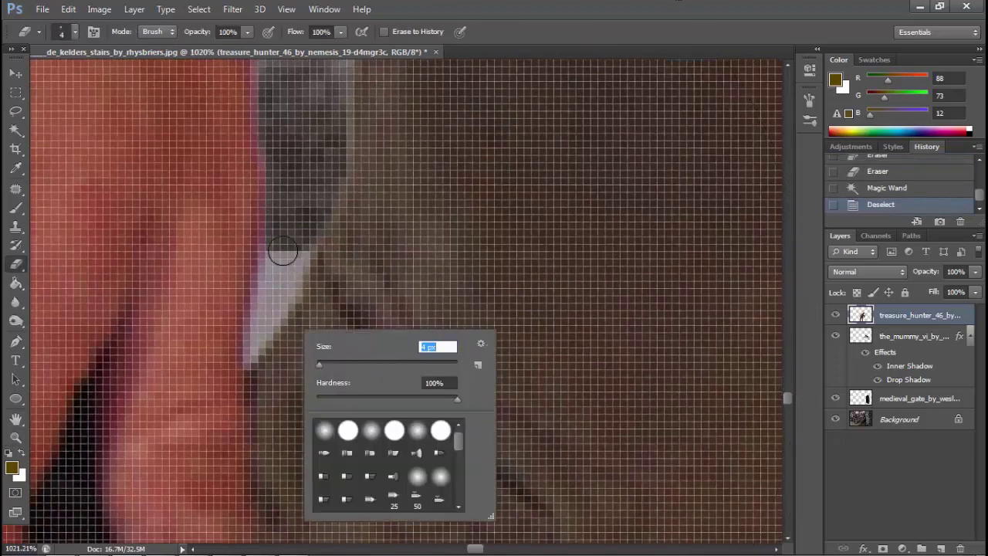
pyautogui.write('1')
pyautogui.press('Return')
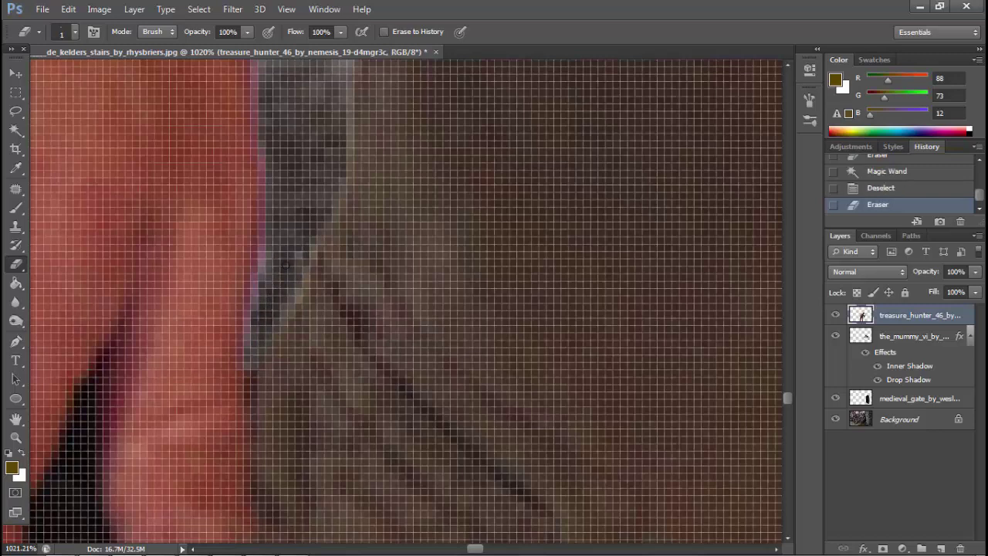
pyautogui.click(284, 264)
pyautogui.scroll(-3, 284, 264)
pyautogui.scroll(-3, 275, 284)
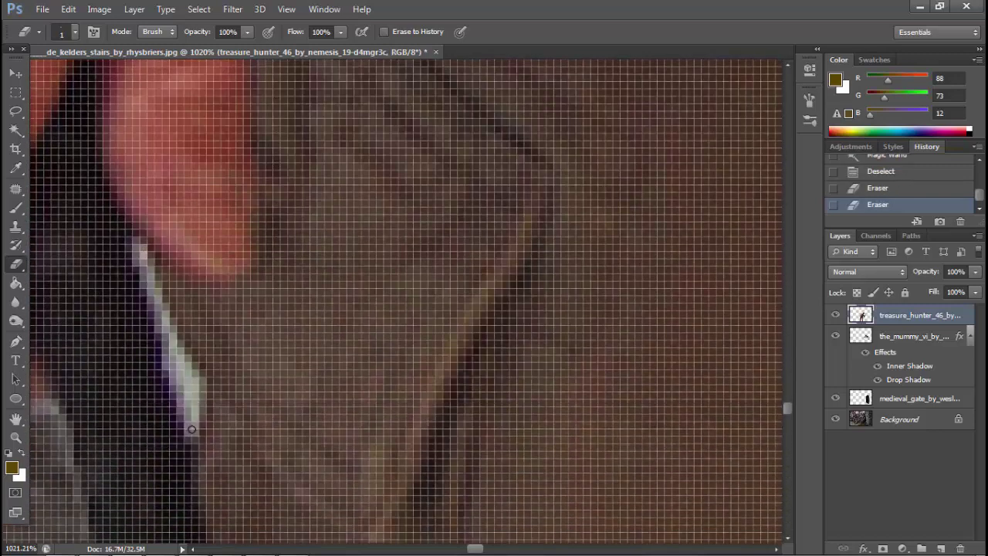
pyautogui.click(154, 285)
pyautogui.rightClick(155, 286)
pyautogui.write('3')
pyautogui.press('Return')
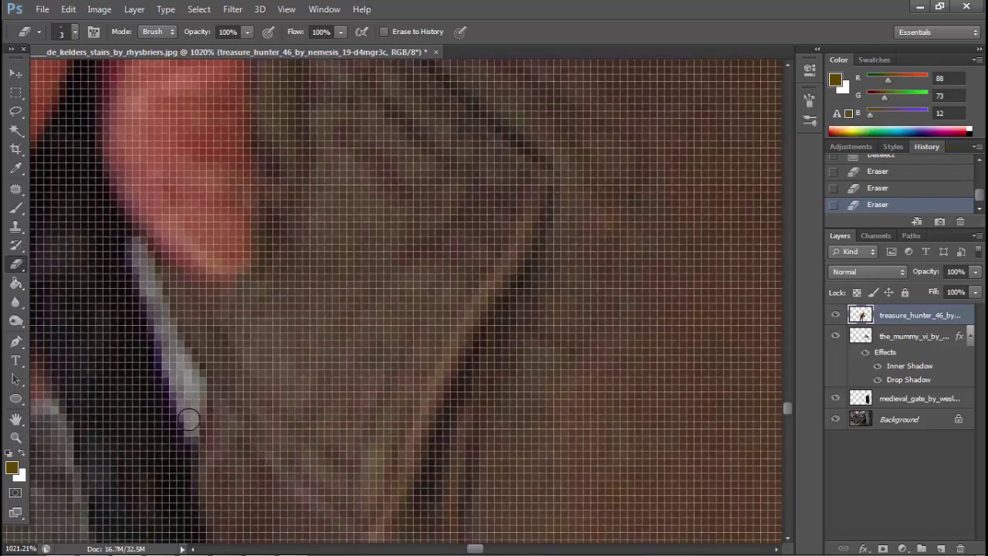
# Inspect the treasure hunter's ear up close, then zoom back out to the whole scene.
pyautogui.press('z')
pyautogui.moveTo(525, 418); pyautogui.dragTo(464, 419)
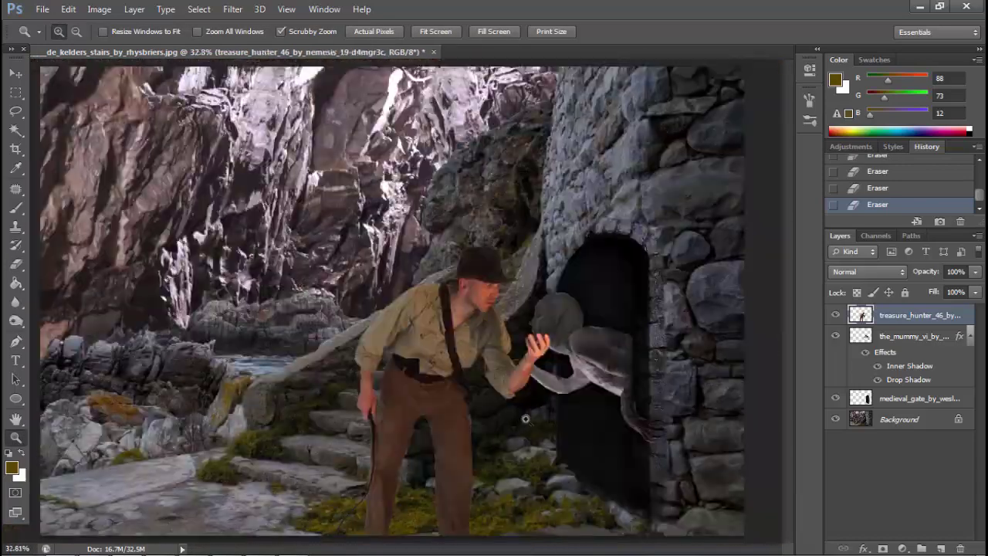
pyautogui.moveTo(473, 275); pyautogui.dragTo(541, 274)
pyautogui.press('e')
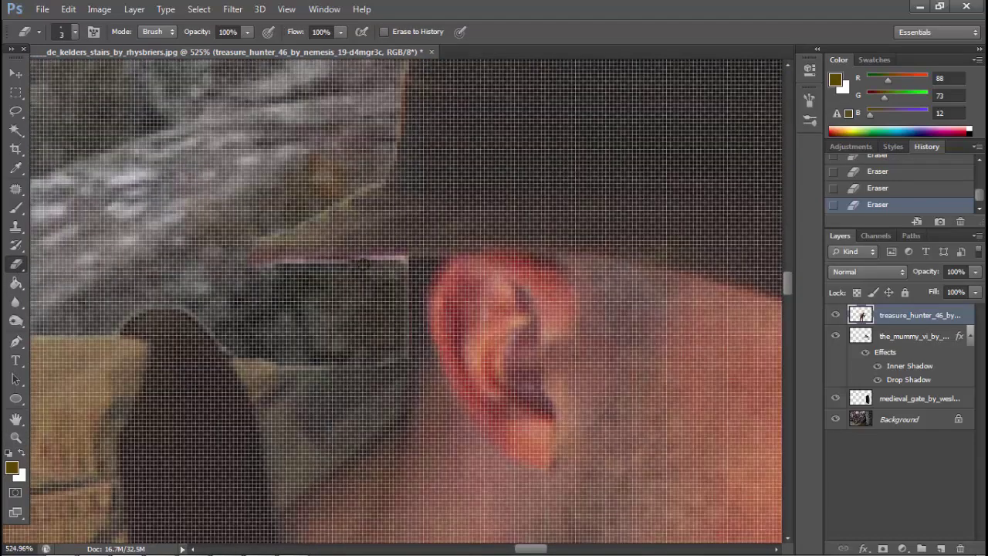
pyautogui.press('z')
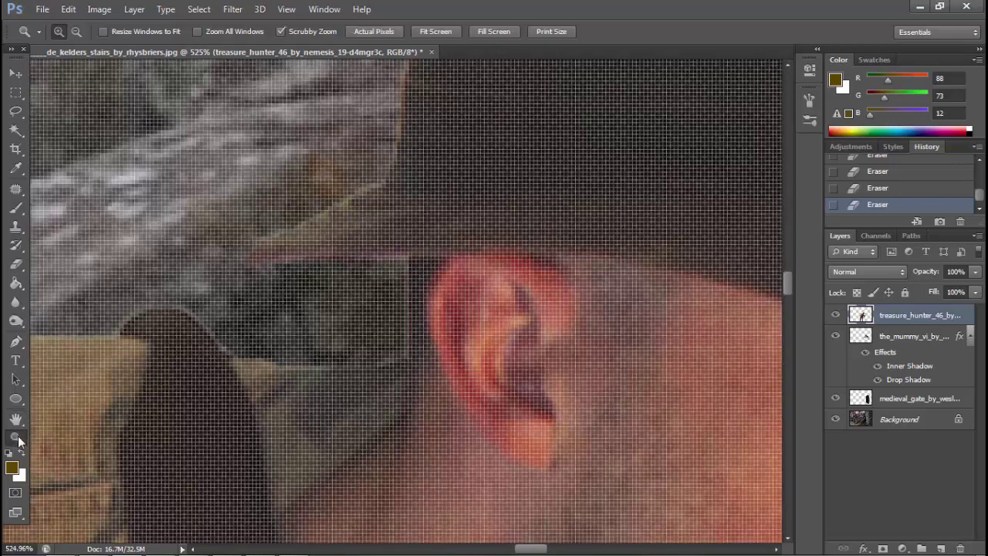
pyautogui.moveTo(281, 265); pyautogui.dragTo(218, 169)
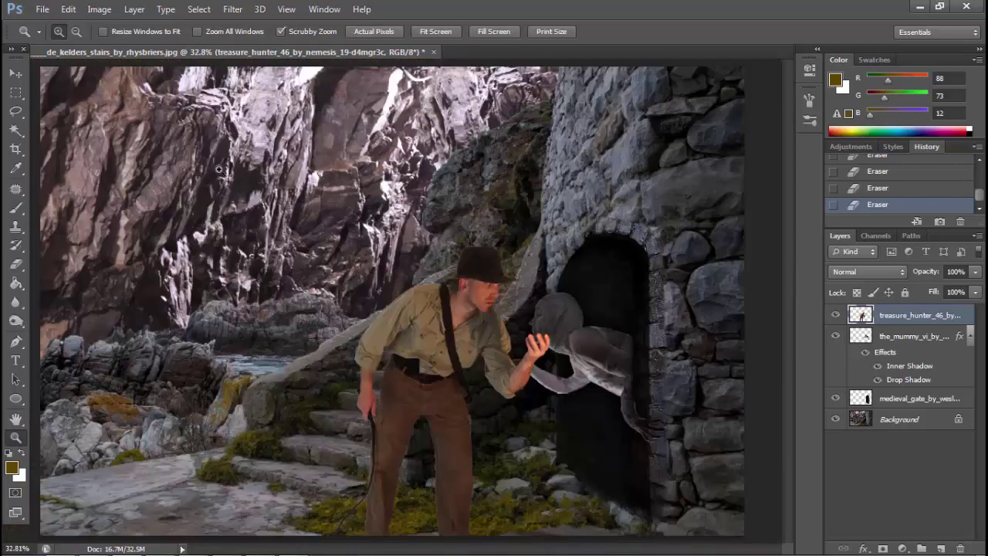
# Add an Inner Shadow (Multiply, 75%, Distance 21, Size 46) to the treasure_hunter layer.
pyautogui.click(134, 9)
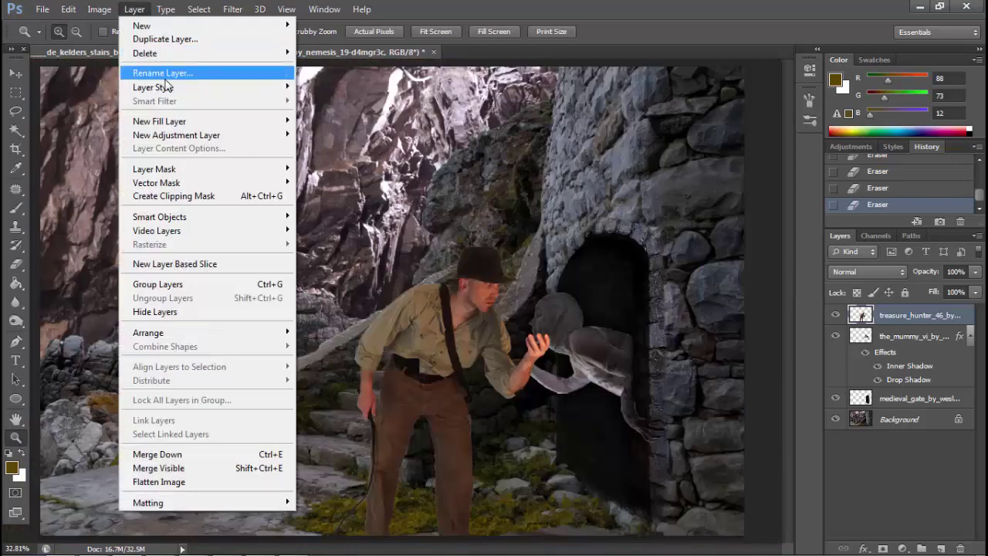
pyautogui.click(324, 84)
pyautogui.click(323, 193)
pyautogui.moveTo(479, 82); pyautogui.dragTo(110, 170)
pyautogui.moveTo(107, 266)
pyautogui.mouseDown()
pyautogui.moveTo(115, 267)
pyautogui.moveTo(122, 302)
pyautogui.mouseUp()
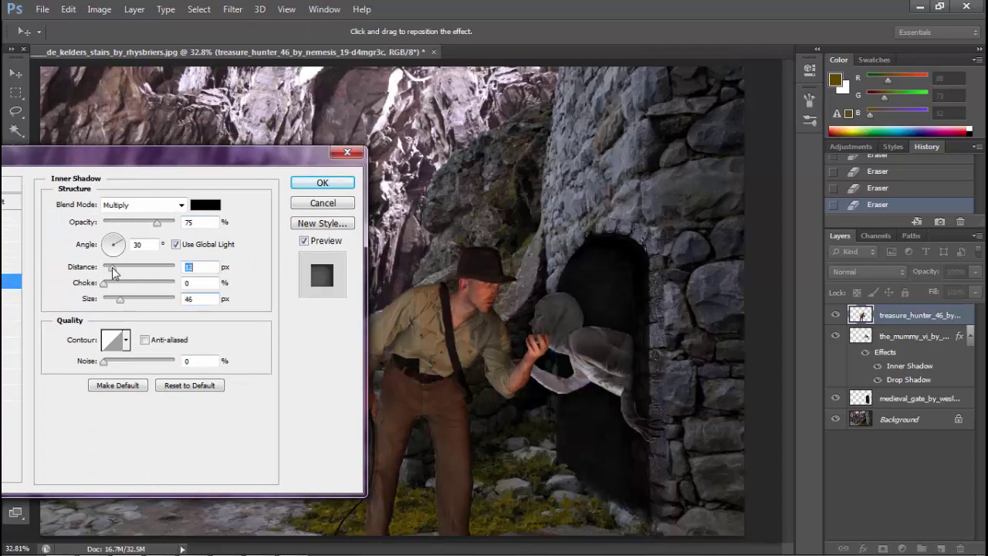
pyautogui.press('Return')
# Test a 100 px Darken Blur brush, then revert its stroke on the trousers.
pyautogui.scroll(5, 360, 402)
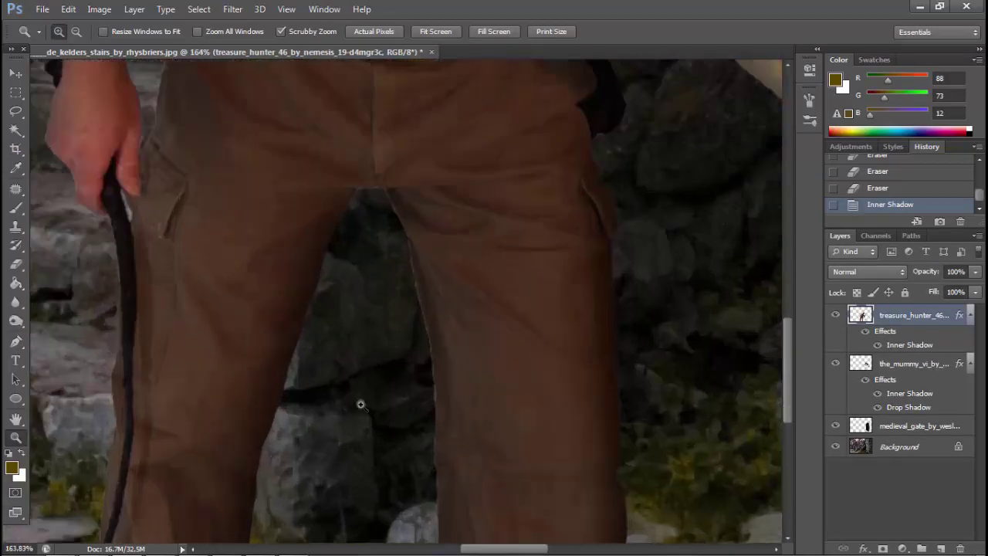
pyautogui.press('r')
pyautogui.rightClick(525, 386)
pyautogui.click(525, 394)
pyautogui.click(182, 31)
pyautogui.click(177, 48)
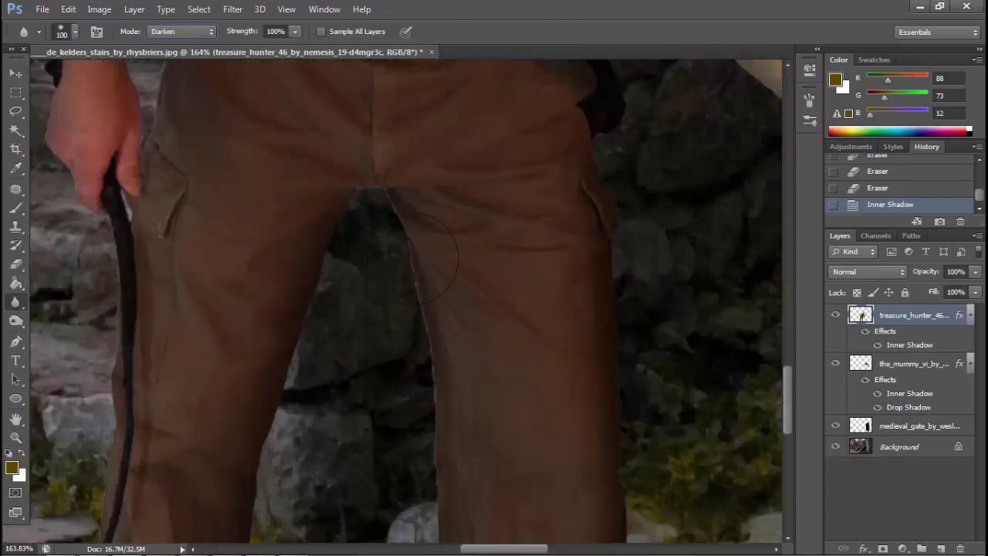
pyautogui.click(888, 188)
# Review the hunter and mummy at several zoom levels, then select the mummy layer.
pyautogui.press('z')
pyautogui.hotkey('ctrl', '0')
pyautogui.click(555, 350)
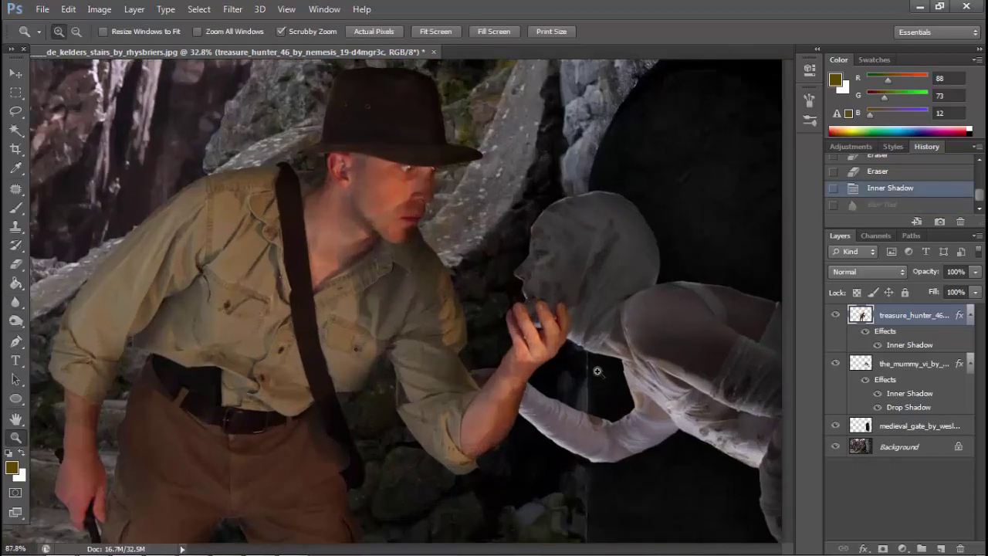
pyautogui.hotkey('ctrl', '0')
pyautogui.moveTo(490, 397); pyautogui.dragTo(525, 397)
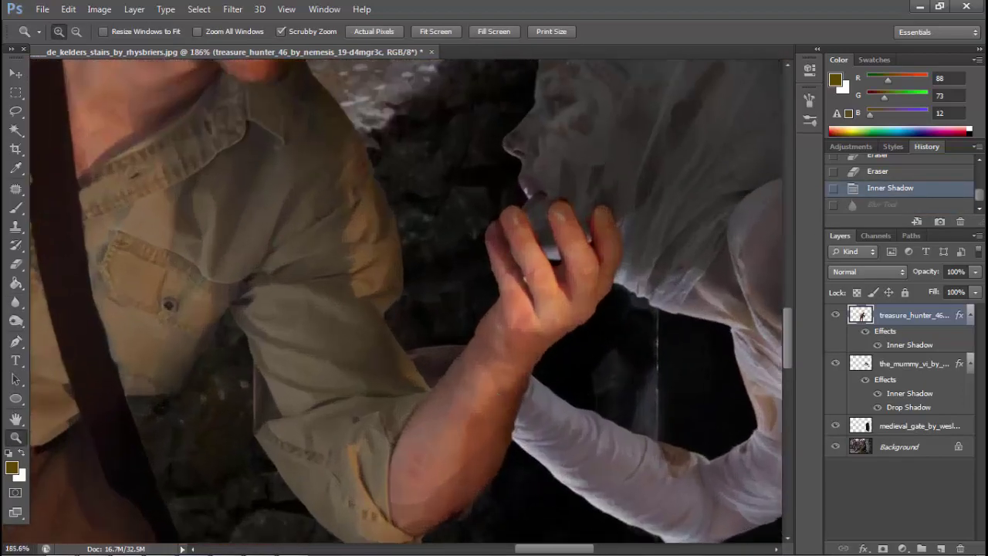
pyautogui.hotkey('ctrl', '0')
pyautogui.click(913, 363)
pyautogui.click(15, 209)
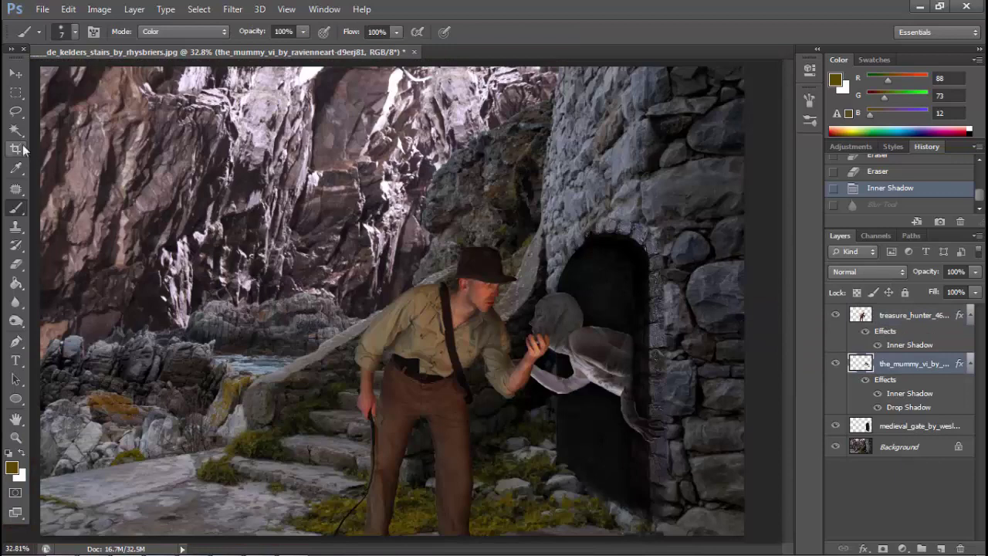
# Marquee the mummy and nudge it slightly.
pyautogui.click(16, 92)
pyautogui.moveTo(453, 250); pyautogui.dragTo(697, 490)
pyautogui.press('v')
pyautogui.moveTo(584, 346); pyautogui.dragTo(587, 349)
pyautogui.press('z')
pyautogui.click(610, 403)
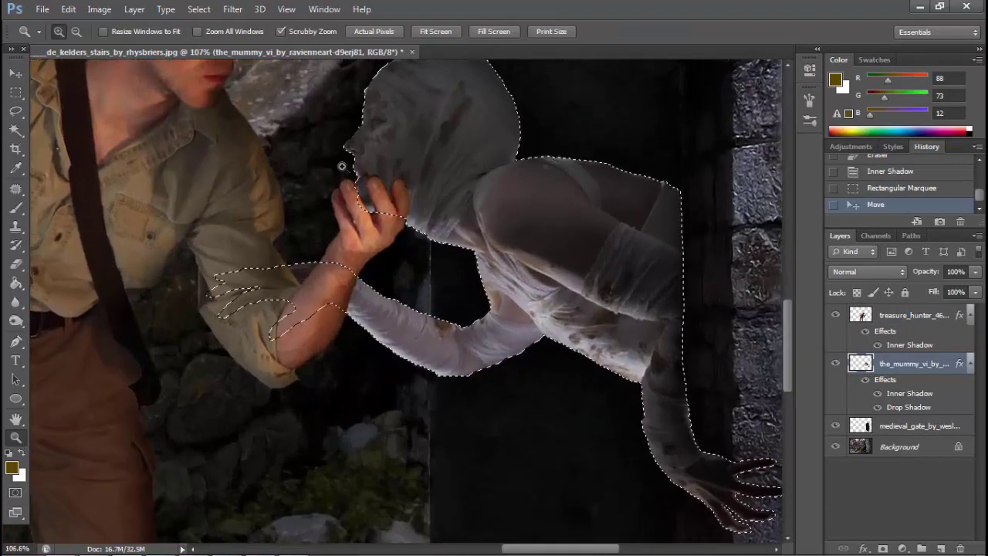
# On the treasure_hunter layer, erase the forearm beneath the mummy's hand.
pyautogui.click(913, 315)
pyautogui.press('e')
pyautogui.rightClick(352, 305)
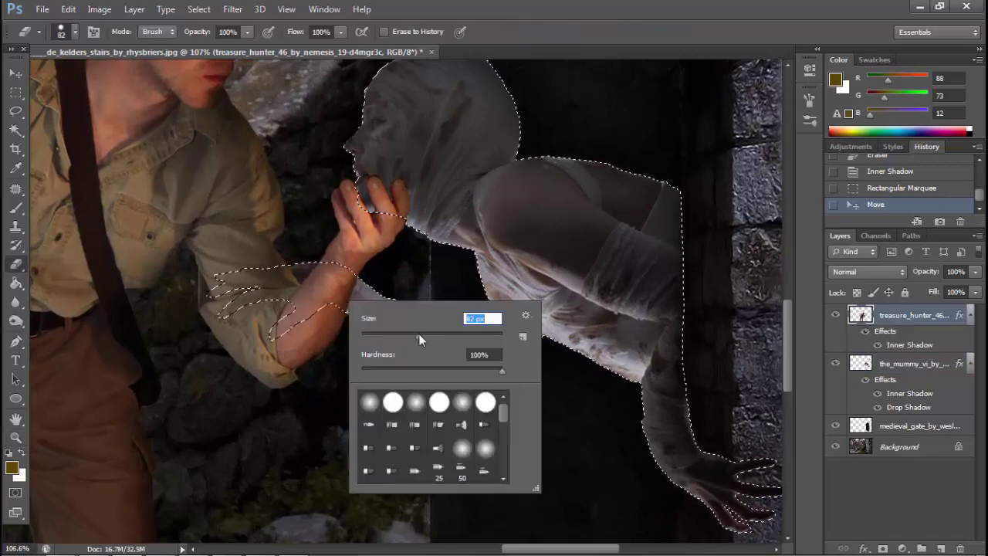
pyautogui.click(334, 286)
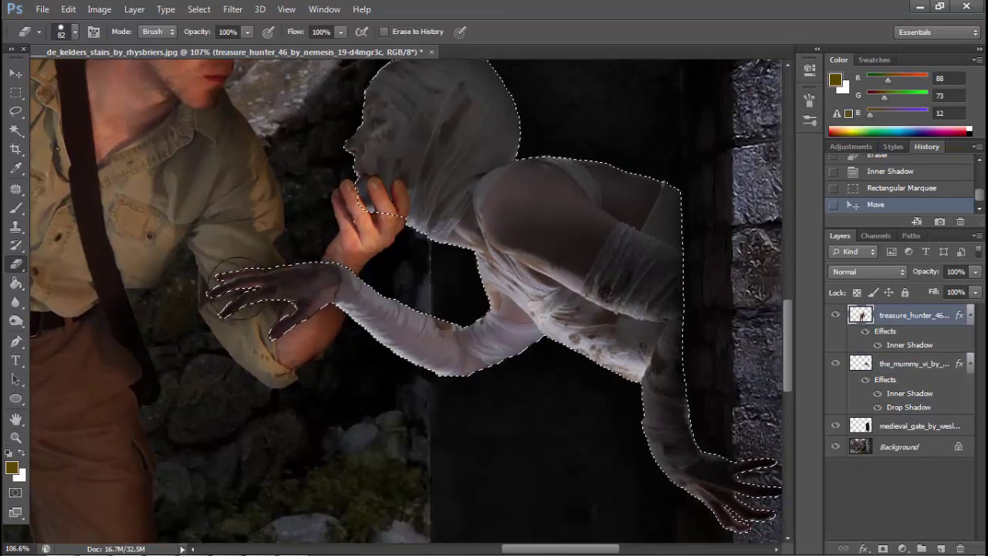
pyautogui.moveTo(239, 287); pyautogui.dragTo(265, 348)
pyautogui.hotkey('ctrl', 'z')
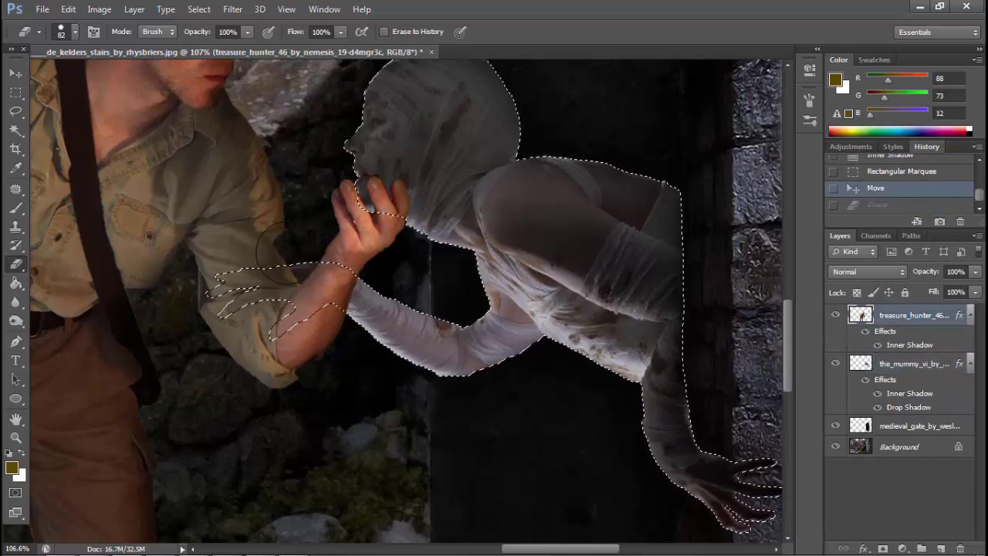
pyautogui.hotkey('ctrl', 'z')
# Zoom in on the mummy's grip, set a 39 px eraser, and deselect the mummy.
pyautogui.press('z')
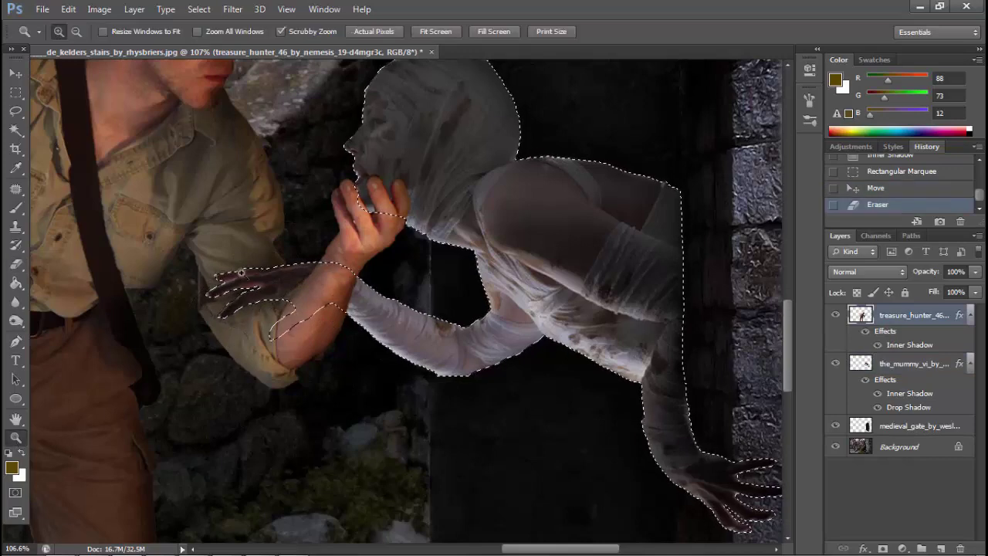
pyautogui.moveTo(236, 317)
pyautogui.mouseDown()
pyautogui.moveTo(304, 309)
pyautogui.moveTo(258, 307)
pyautogui.mouseUp()
pyautogui.press('e')
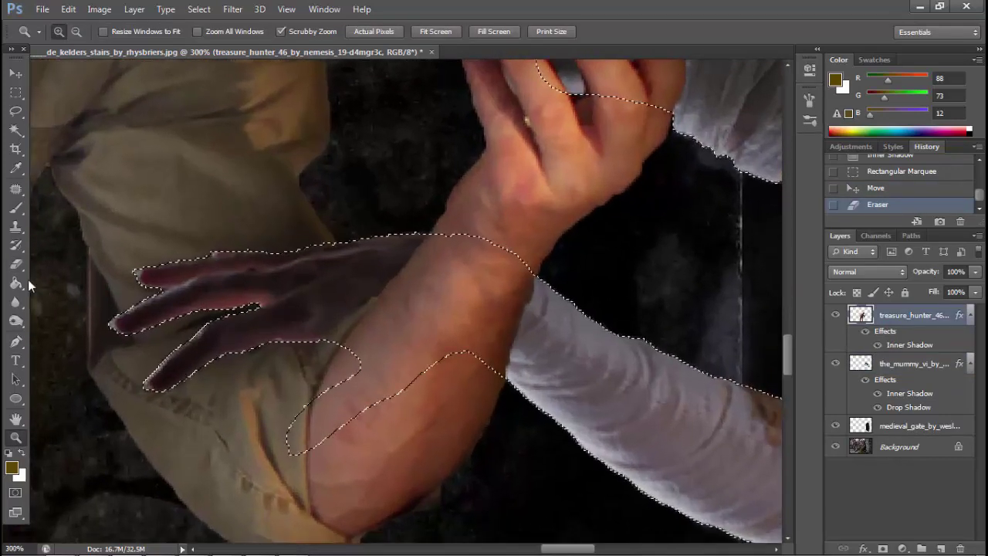
pyautogui.rightClick(340, 340)
pyautogui.press('Return')
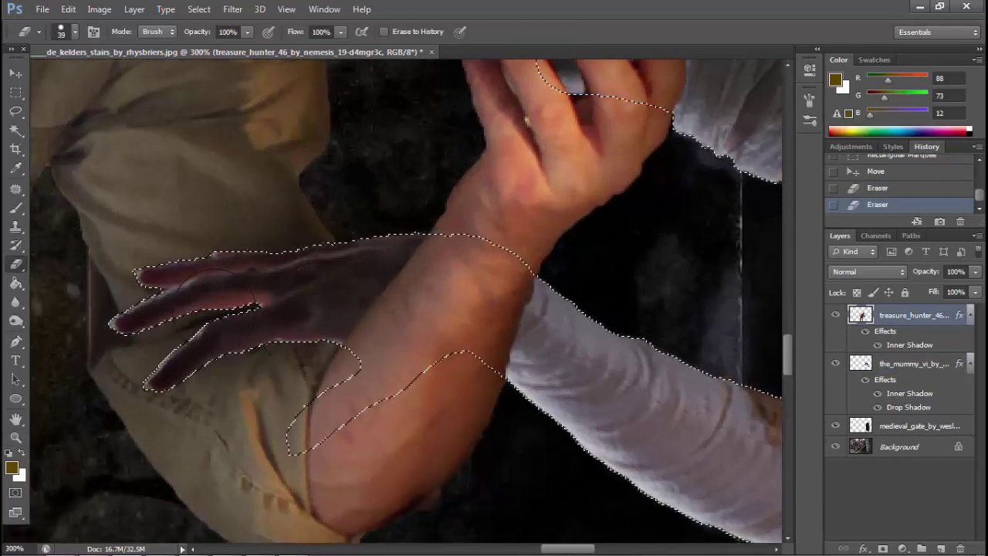
pyautogui.press('m')
pyautogui.hotkey('ctrl', 'd')
# Crop the image to a tighter marquee around both figures and the doorway.
pyautogui.press('z')
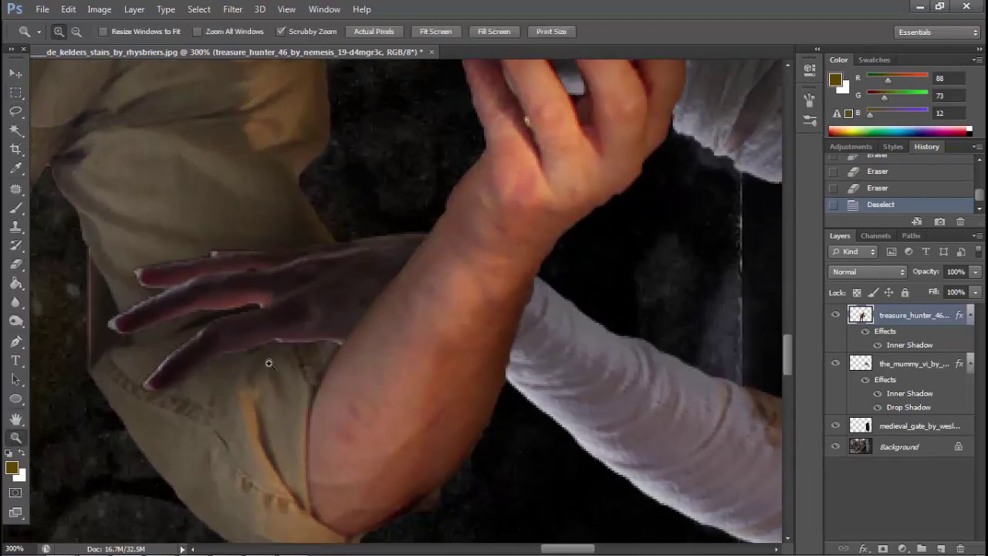
pyautogui.moveTo(267, 359); pyautogui.dragTo(604, 389)
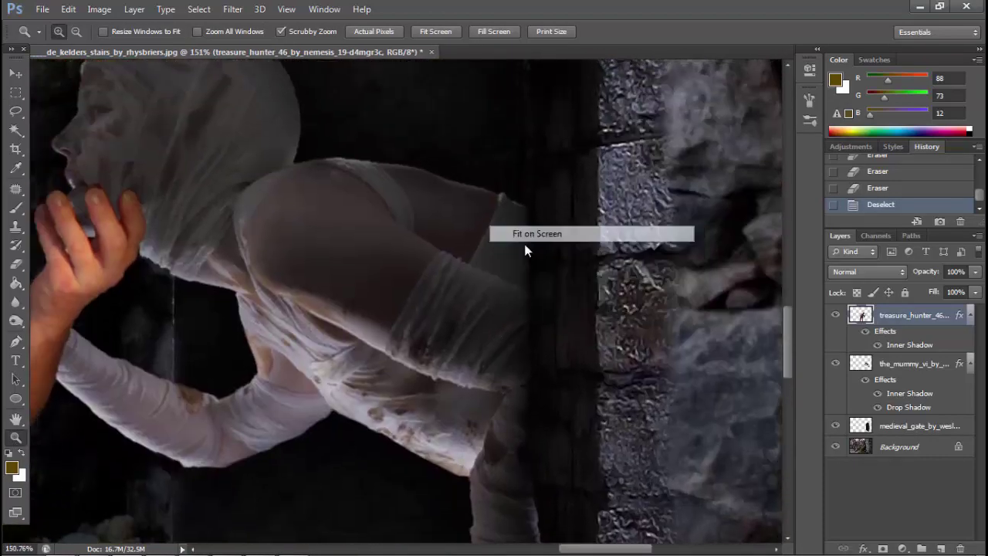
pyautogui.moveTo(522, 249)
pyautogui.mouseDown()
pyautogui.moveTo(560, 304)
pyautogui.moveTo(286, 184)
pyautogui.mouseUp()
pyautogui.press('m')
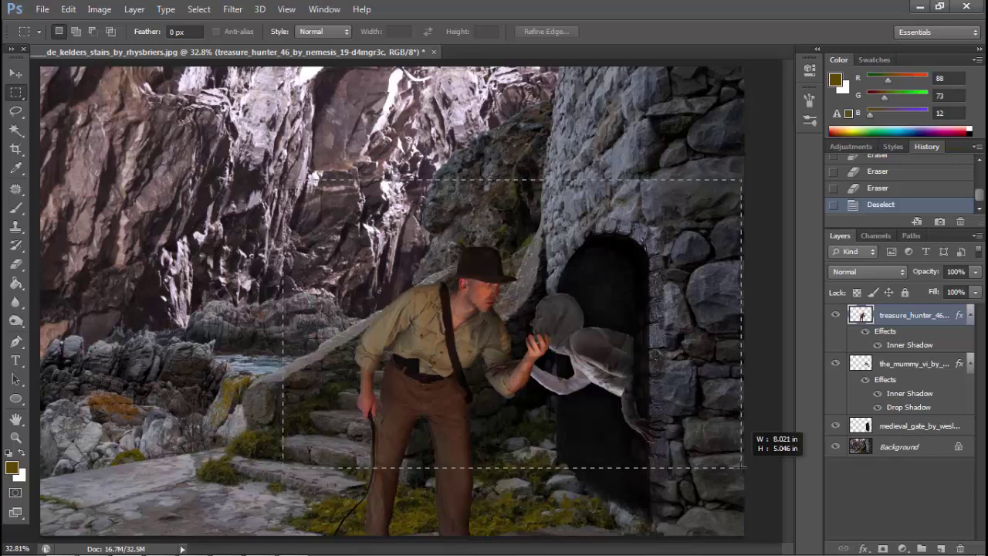
pyautogui.moveTo(687, 431); pyautogui.dragTo(744, 467)
pyautogui.click(100, 10)
pyautogui.click(105, 154)
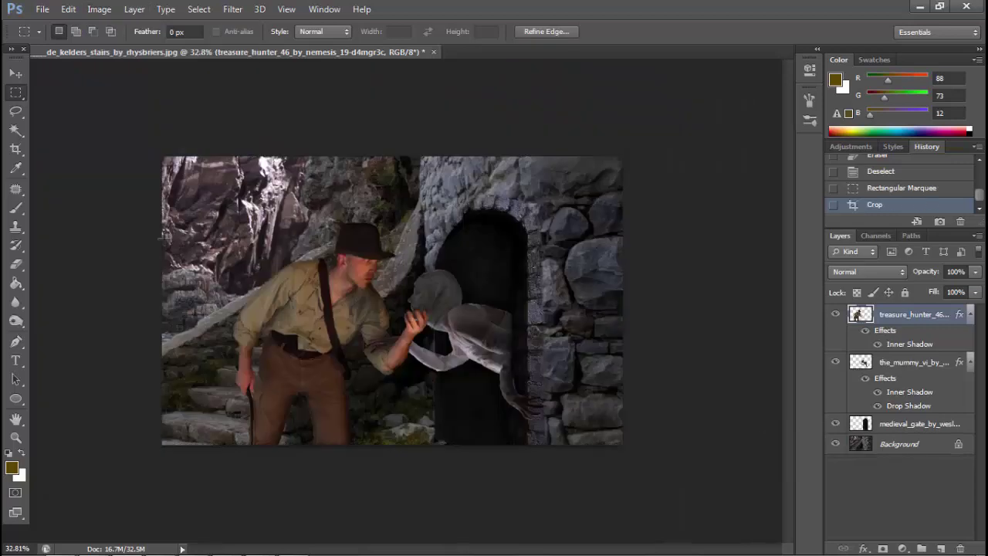
pyautogui.hotkey('ctrl', 'd')
pyautogui.click(16, 437)
pyautogui.moveTo(397, 308)
pyautogui.mouseDown()
pyautogui.moveTo(411, 329)
pyautogui.moveTo(348, 305)
pyautogui.mouseUp()
# Flatten the composite into a single Background layer.
pyautogui.click(134, 10)
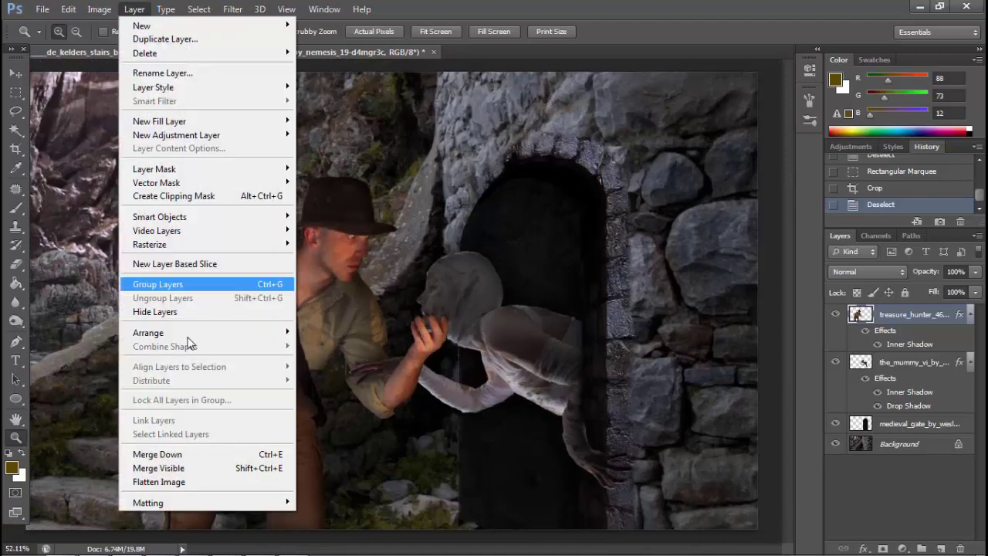
pyautogui.click(194, 483)
pyautogui.moveTo(240, 502); pyautogui.dragTo(315, 496)
# Soften the trouser-leg edges with a 54 px Blur brush in Darken mode.
pyautogui.click(15, 302)
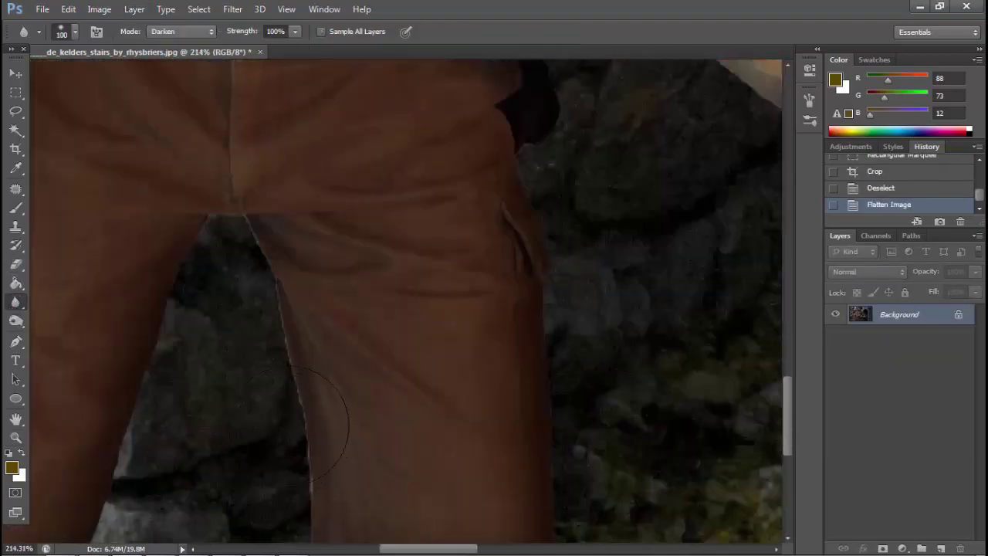
pyautogui.rightClick(301, 301)
pyautogui.press('Return')
pyautogui.moveTo(294, 348); pyautogui.dragTo(313, 510)
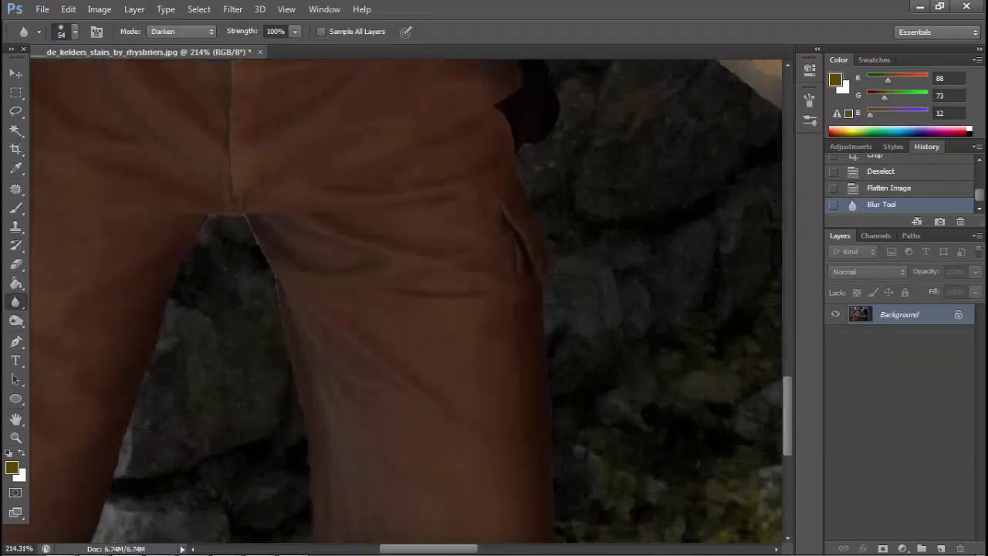
pyautogui.click(128, 427)
# Zoom in on the man's head and blur the cut-out edge along his shoulder.
pyautogui.click(15, 437)
pyautogui.moveTo(386, 386)
pyautogui.mouseDown()
pyautogui.moveTo(324, 386)
pyautogui.moveTo(453, 392)
pyautogui.moveTo(402, 392)
pyautogui.mouseUp()
pyautogui.moveTo(302, 294); pyautogui.dragTo(339, 293)
pyautogui.click(16, 302)
pyautogui.moveTo(77, 339); pyautogui.dragTo(81, 355)
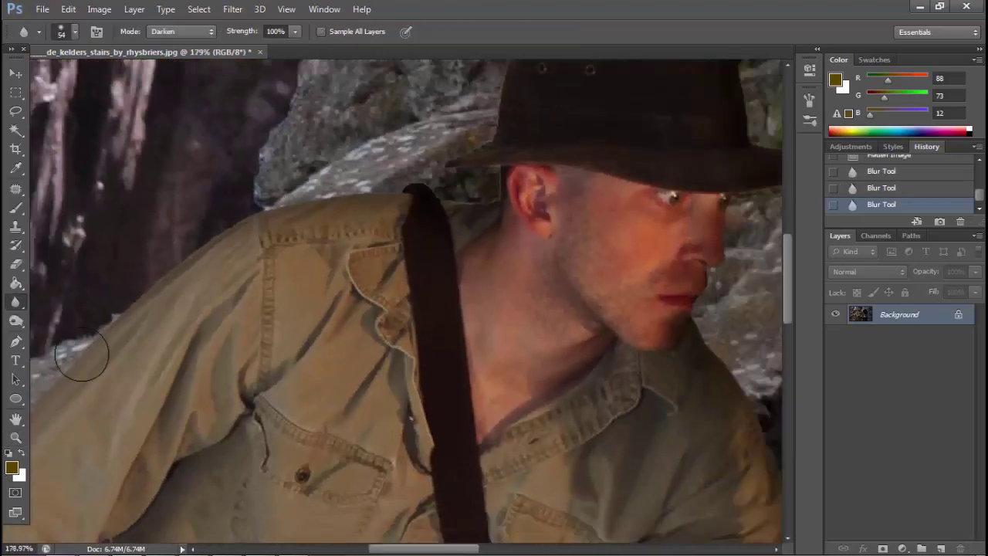
pyautogui.scroll(3, 450, 168)
pyautogui.scroll(1, 610, 91)
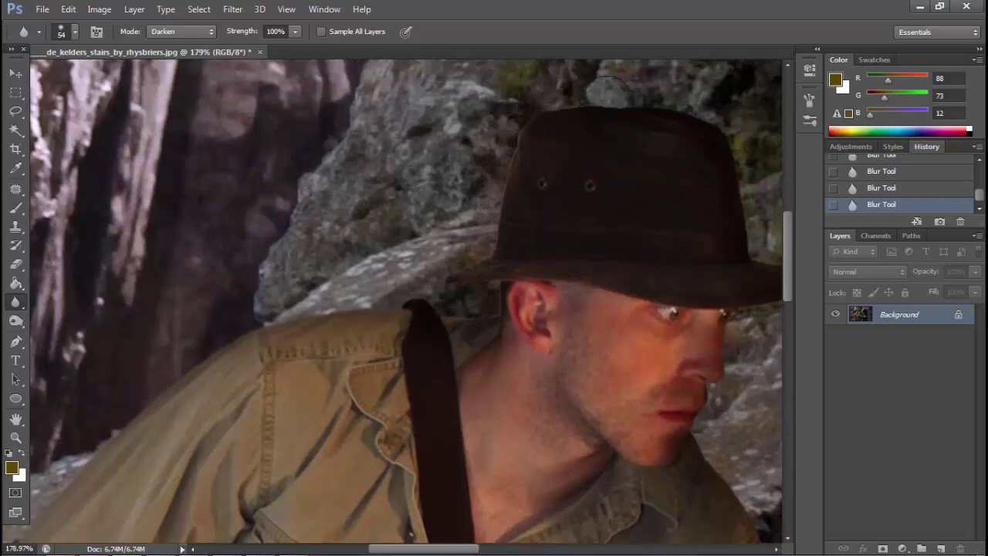
# Continue blurring the man's outline around the belt, legs and hand.
pyautogui.click(15, 437)
pyautogui.moveTo(386, 386); pyautogui.dragTo(324, 386)
pyautogui.moveTo(221, 386); pyautogui.dragTo(270, 386)
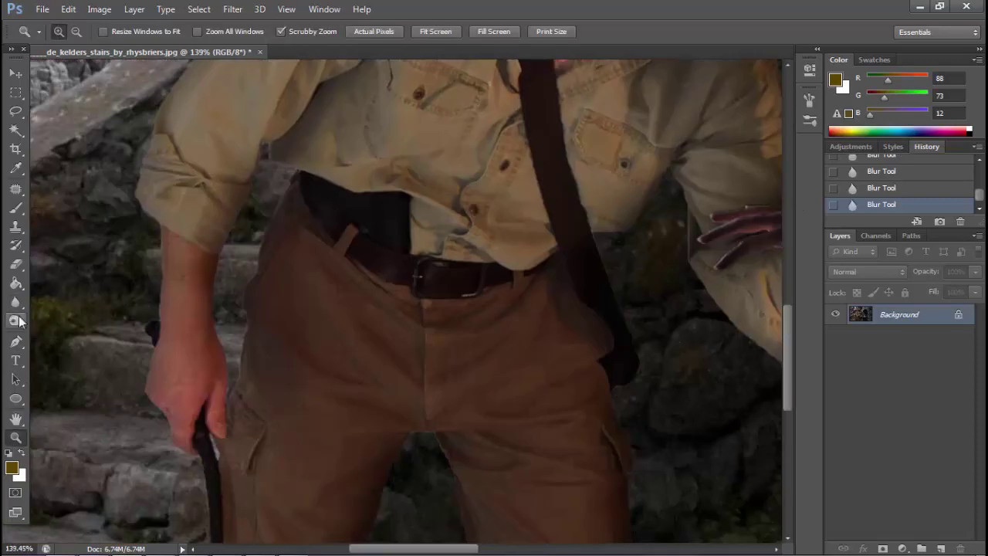
pyautogui.click(15, 302)
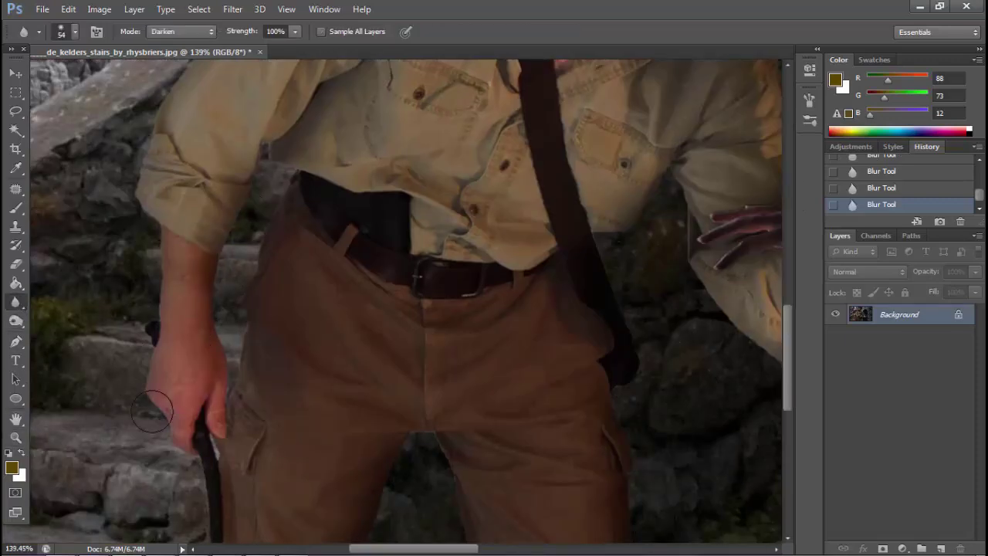
pyautogui.scroll(-1, 152, 413)
pyautogui.scroll(-3, 185, 417)
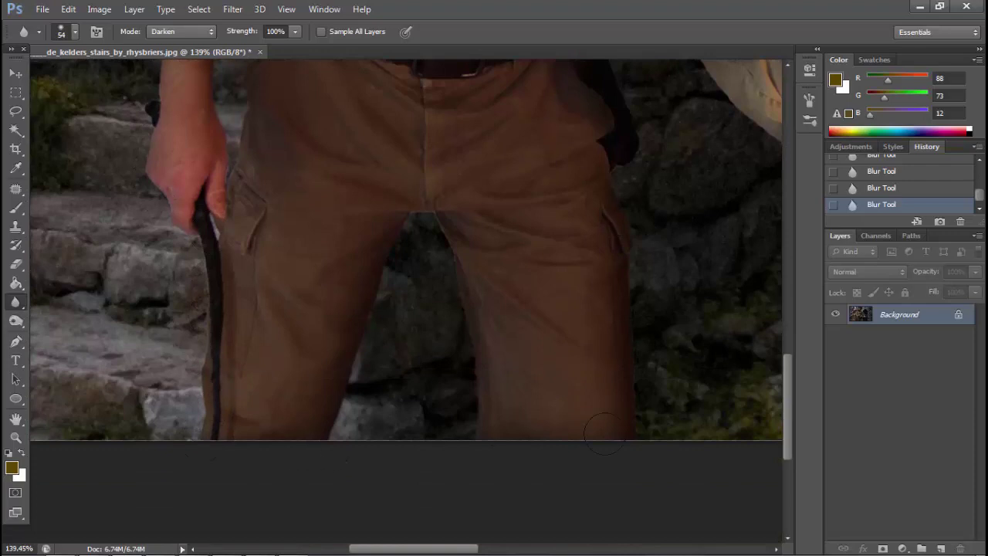
pyautogui.hscroll(4, 605, 433)
pyautogui.scroll(1, 604, 433)
pyautogui.scroll(4, 605, 433)
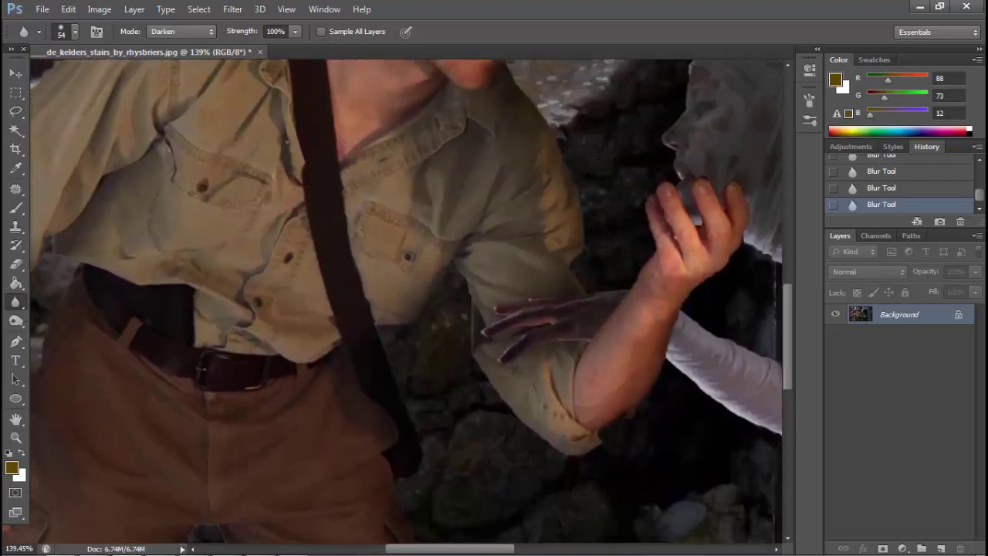
pyautogui.scroll(1, 587, 252)
pyautogui.hscroll(1, 115, 123)
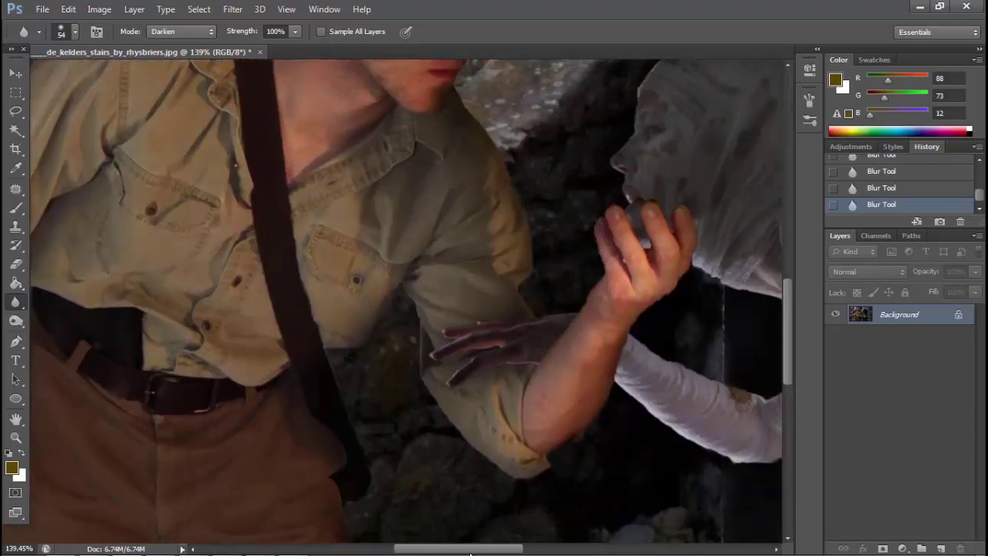
pyautogui.hscroll(3, 116, 123)
pyautogui.hscroll(4, 116, 123)
# Paint white over the mummy with the Brush in Color mode to remove the brownish tint.
pyautogui.press('b')
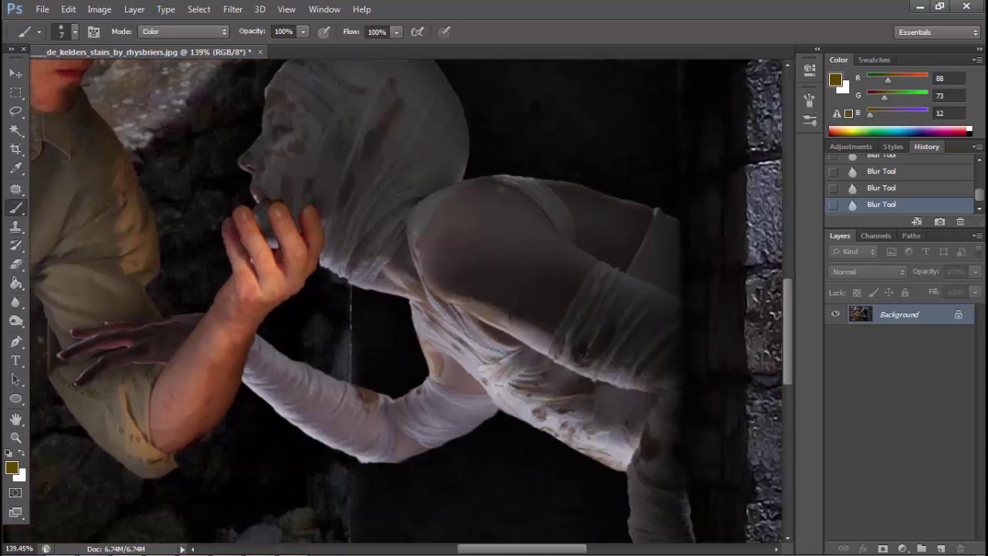
pyautogui.press('x')
pyautogui.rightClick(181, 361)
pyautogui.press('Return')
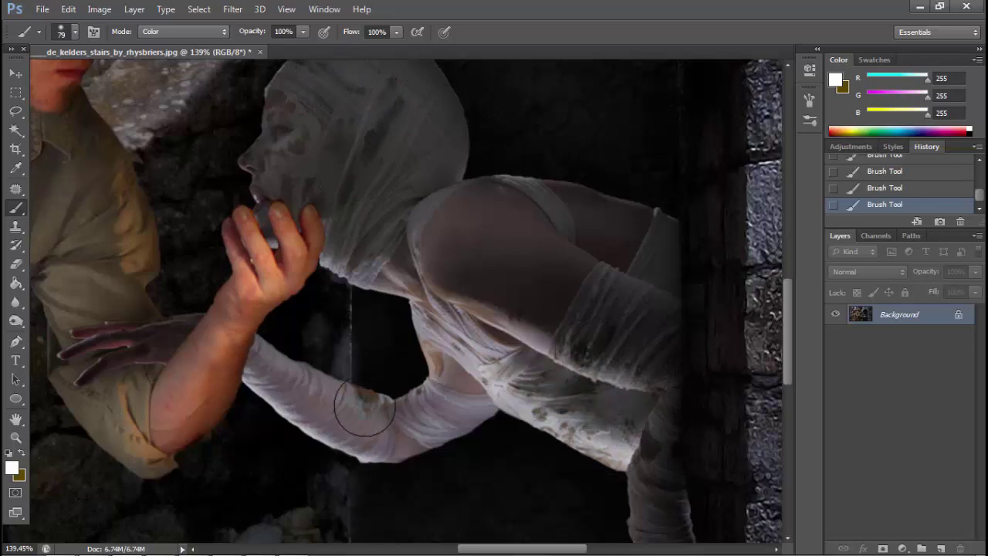
pyautogui.scroll(-3, 363, 423)
pyautogui.scroll(4, 541, 347)
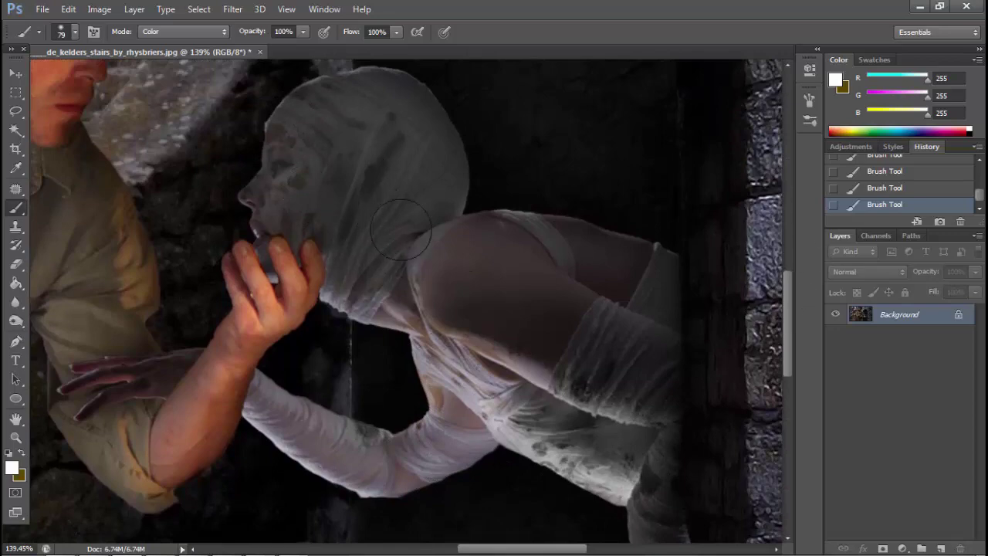
# Blur the mummy's hand edges with a 23 px Blur brush in Lighten mode.
pyautogui.press('z')
pyautogui.rightClick(189, 379)
pyautogui.moveTo(203, 389); pyautogui.dragTo(255, 388)
pyautogui.press('r')
pyautogui.rightClick(528, 399)
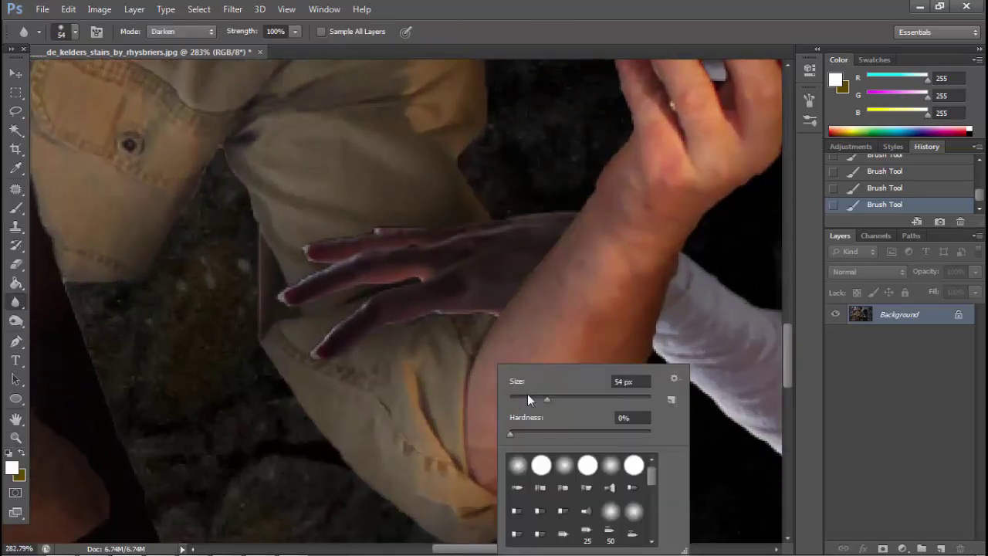
pyautogui.click(528, 399)
pyautogui.press('Return')
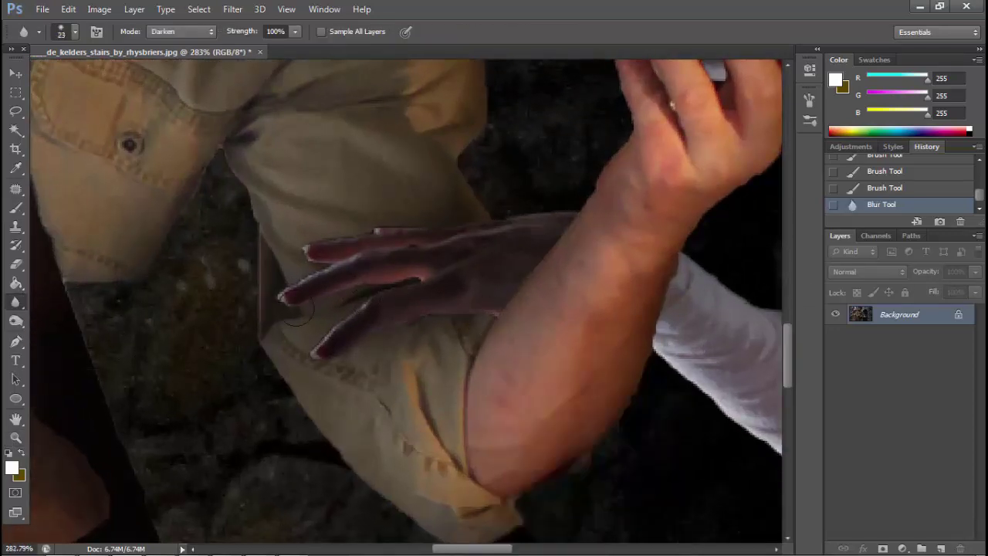
pyautogui.click(181, 31)
pyautogui.click(166, 80)
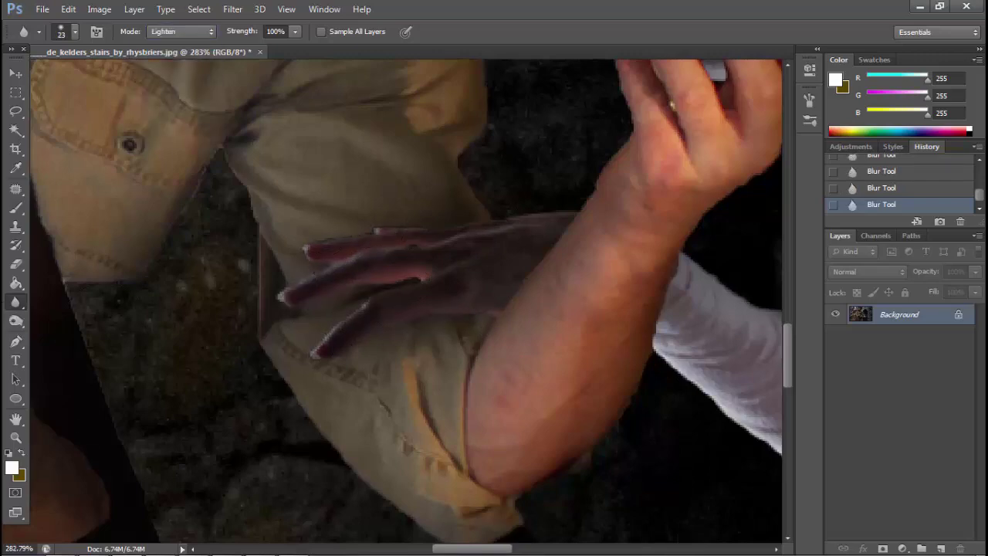
# Blur her fingers against the forearm in Darken mode, then view the full scene.
pyautogui.rightClick(242, 395)
pyautogui.moveTo(99, 298); pyautogui.dragTo(405, 394)
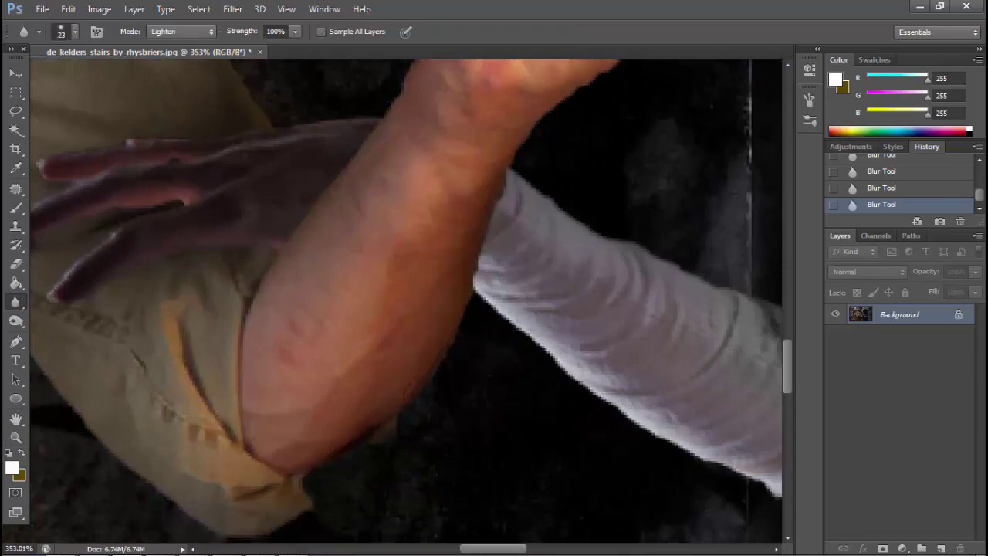
pyautogui.click(182, 31)
pyautogui.click(166, 66)
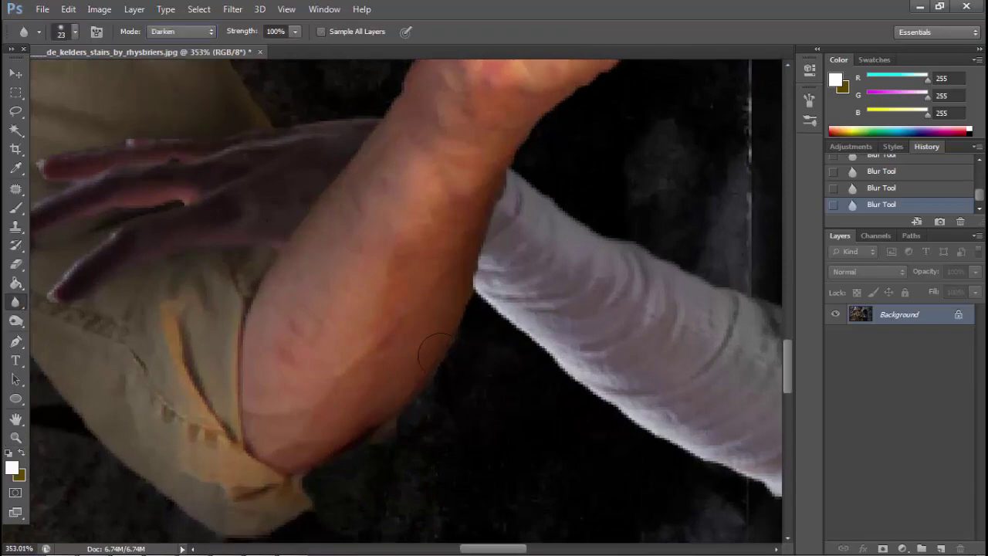
pyautogui.click(16, 438)
pyautogui.moveTo(463, 301); pyautogui.dragTo(415, 316)
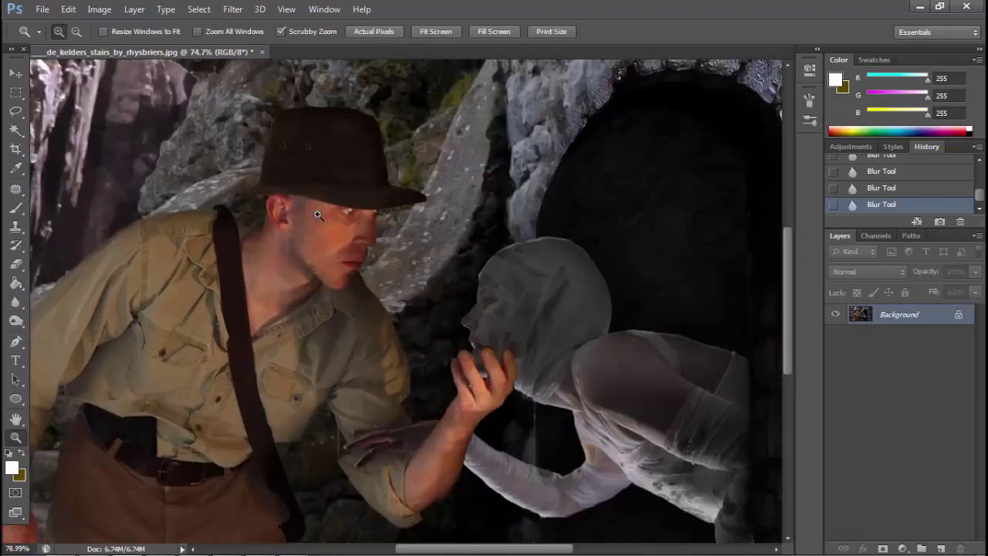
# Launch the Alien Skin Exposure 5 filter on the composite.
pyautogui.moveTo(268, 166); pyautogui.dragTo(334, 224)
pyautogui.click(233, 9)
pyautogui.moveTo(251, 285)
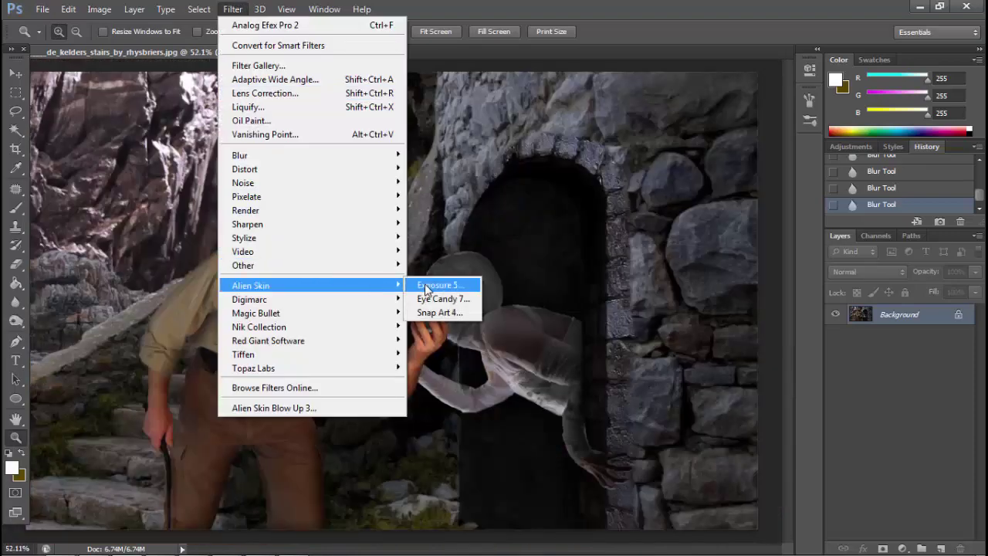
pyautogui.click(425, 286)
pyautogui.click(535, 294)
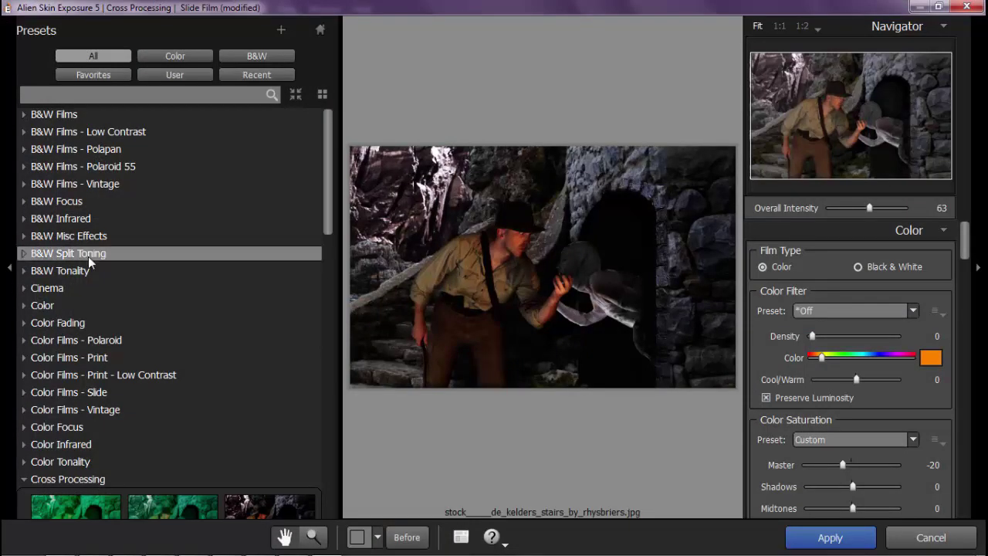
# Preview Cross Processing and Lo-Fi presets such as Slide Film and Lomo Kodak.
pyautogui.scroll(-6, 116, 309)
pyautogui.click(173, 236)
pyautogui.click(228, 261)
pyautogui.scroll(2, 227, 264)
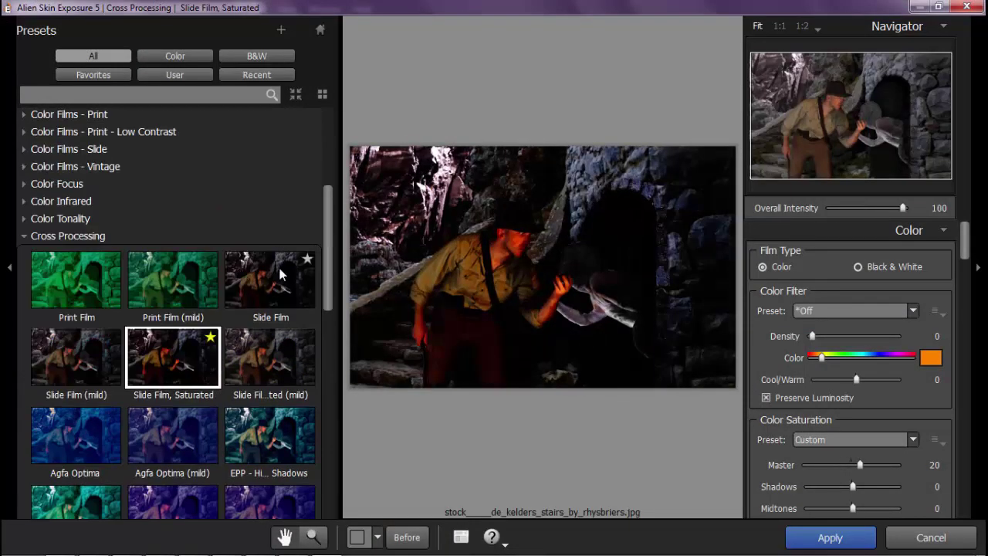
pyautogui.scroll(-3, 169, 324)
pyautogui.scroll(-8, 170, 325)
pyautogui.click(269, 319)
pyautogui.click(75, 398)
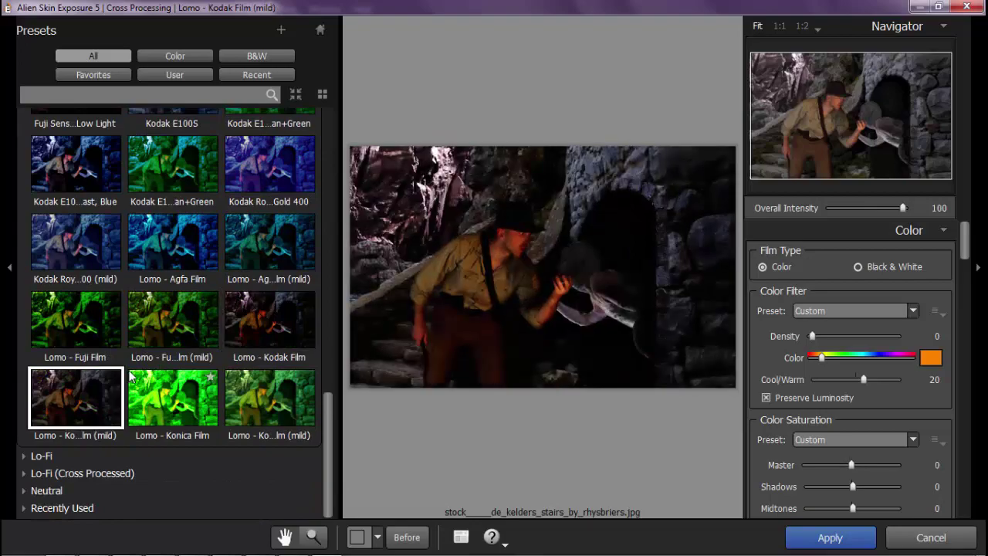
pyautogui.click(41, 455)
pyautogui.scroll(-2, 95, 309)
pyautogui.click(74, 215)
pyautogui.scroll(-2, 95, 309)
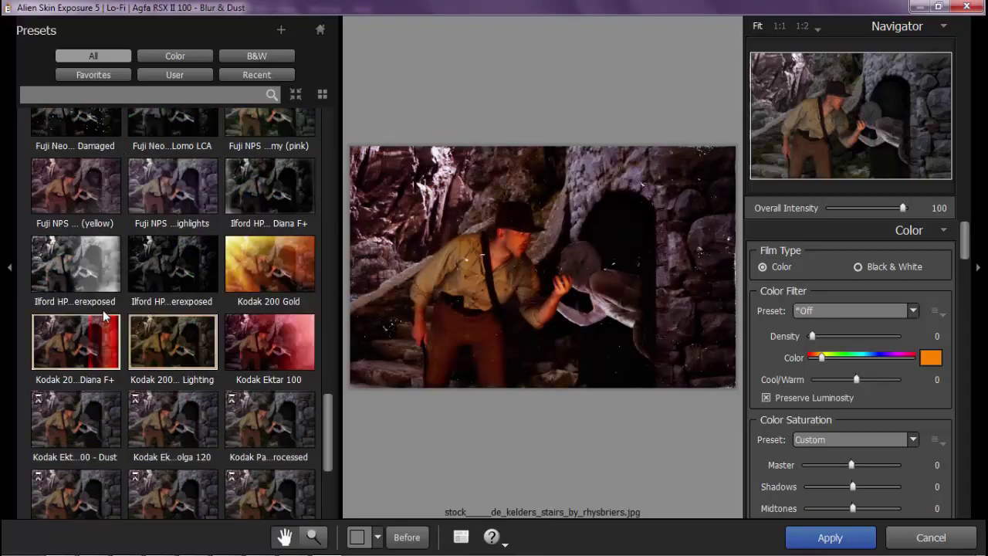
pyautogui.scroll(-3, 95, 308)
# Compare Lo-Fi cross-processed looks and choose the Slide Film (mild) preset.
pyautogui.click(58, 464)
pyautogui.scroll(-2, 100, 374)
pyautogui.scroll(-1, 108, 386)
pyautogui.click(114, 388)
pyautogui.click(75, 429)
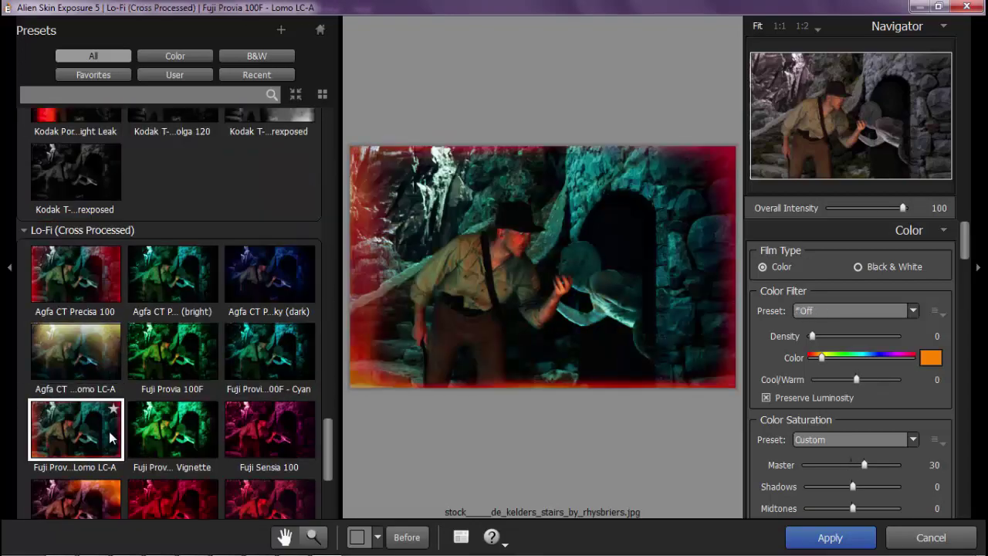
pyautogui.scroll(5, 177, 347)
pyautogui.scroll(5, 177, 347)
pyautogui.click(172, 300)
pyautogui.scroll(3, 203, 366)
pyautogui.click(270, 249)
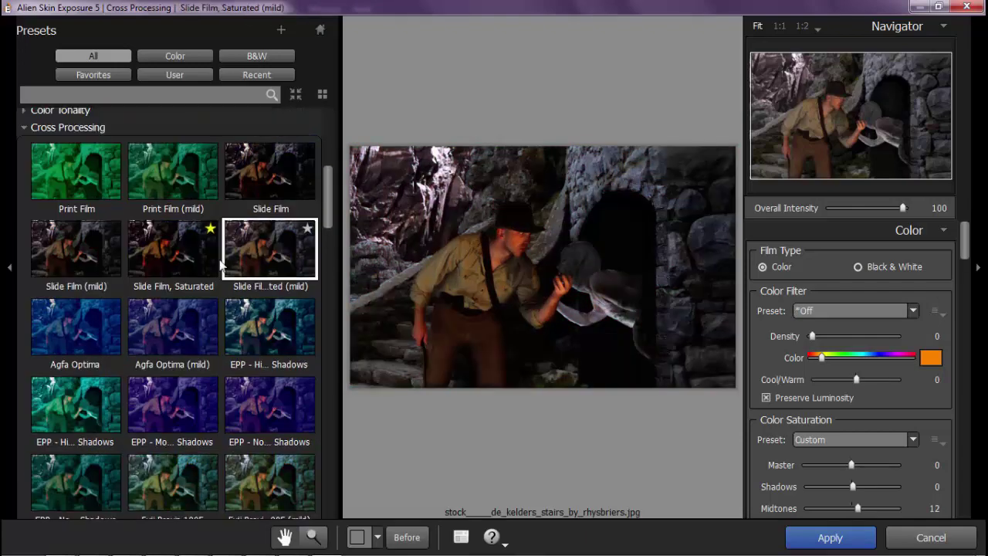
pyautogui.click(173, 248)
pyautogui.click(78, 248)
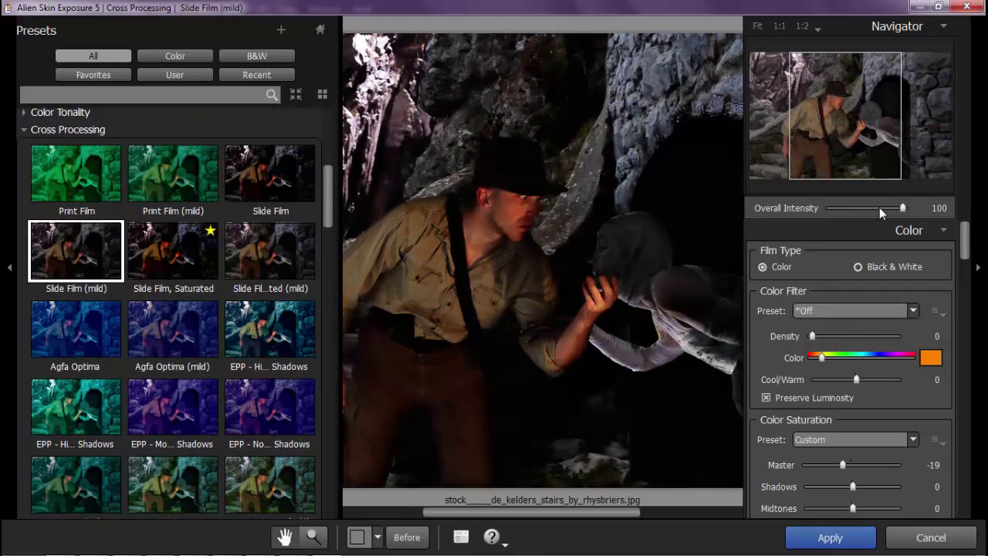
# Set intensity to 76 and Cool/Warm to -50, and raise the colour filter density.
pyautogui.click(881, 207)
pyautogui.click(864, 378)
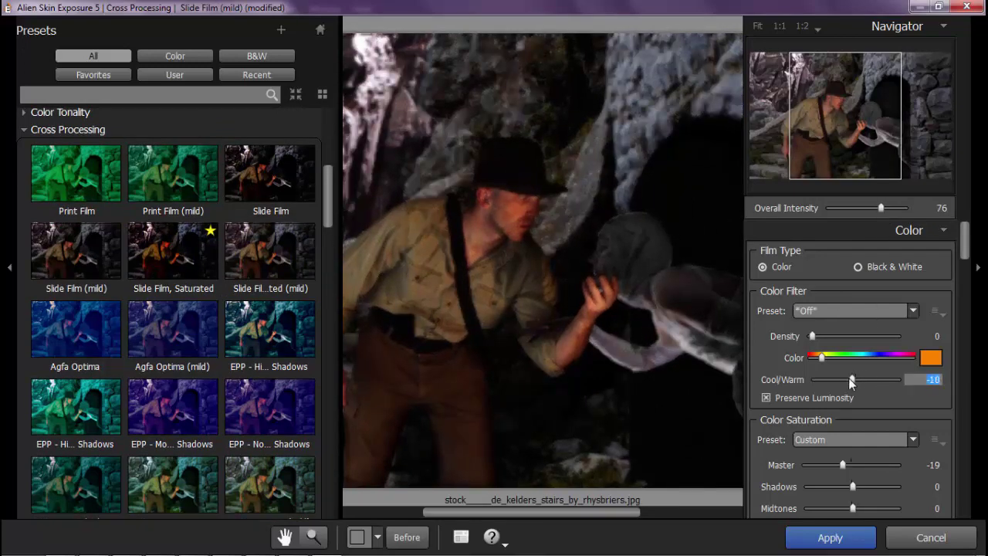
pyautogui.write('-50')
pyautogui.scroll(-2, 836, 247)
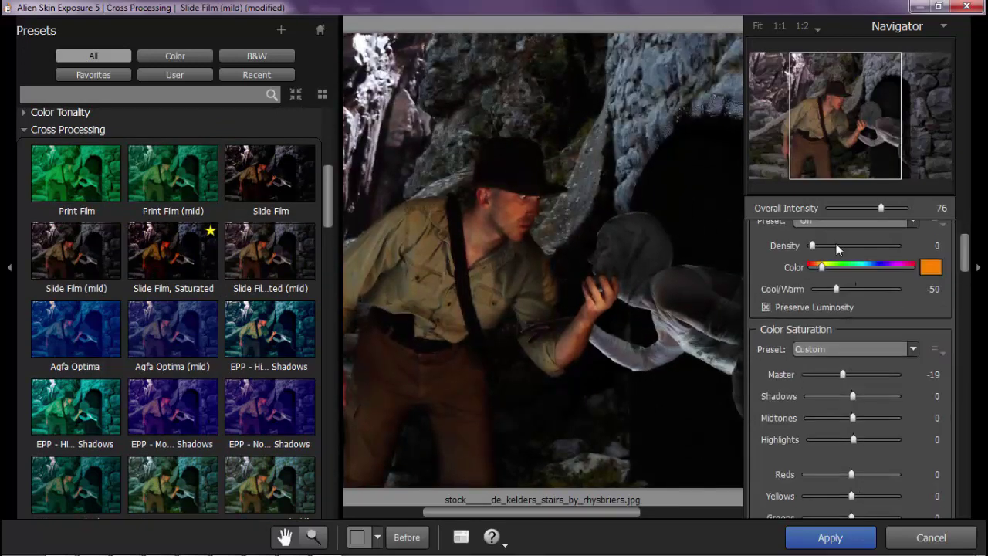
pyautogui.click(836, 246)
# Reset master saturation to 0, highlight saturation 24, fewer reds, and apply the grade.
pyautogui.scroll(-3, 963, 259)
pyautogui.click(851, 242)
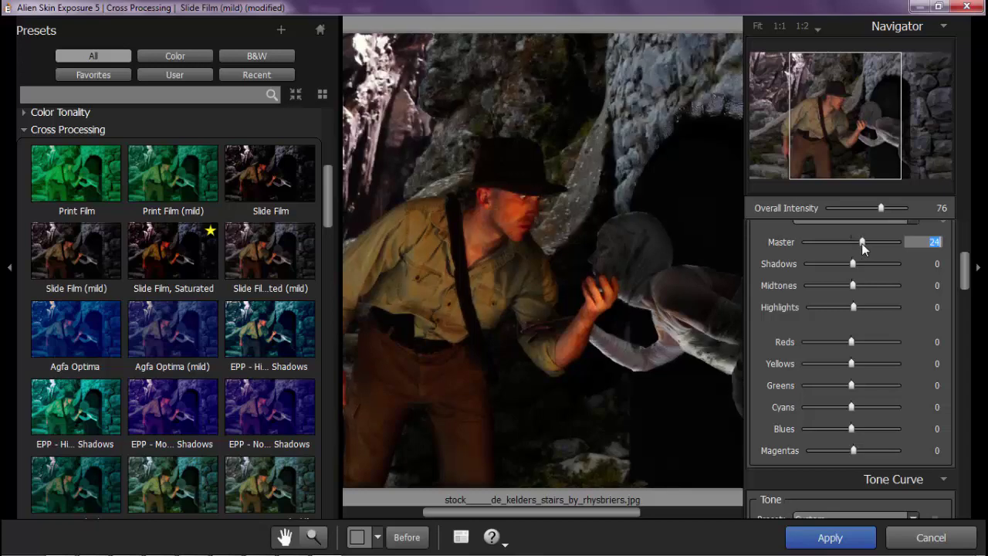
pyautogui.click(857, 265)
pyautogui.moveTo(854, 308); pyautogui.dragTo(864, 308)
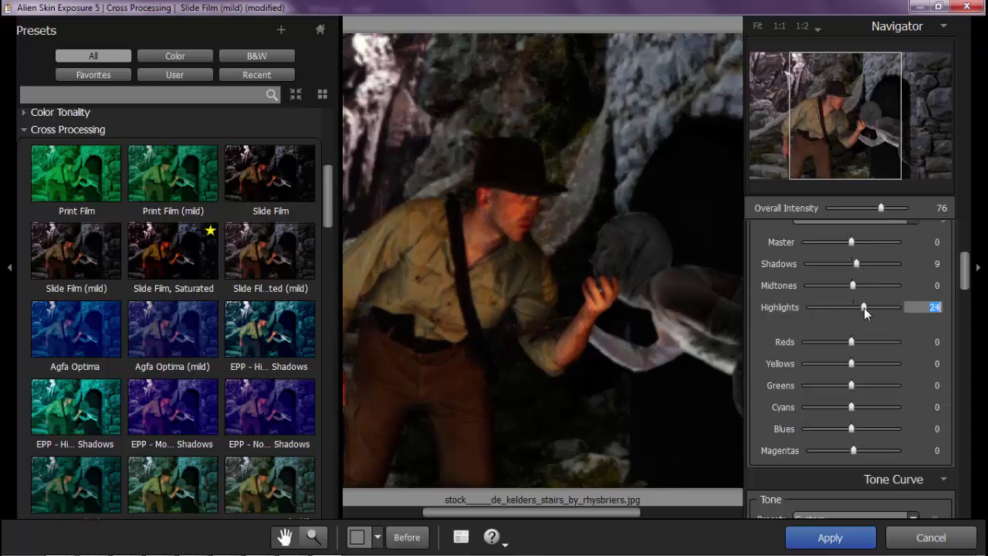
pyautogui.moveTo(850, 341); pyautogui.dragTo(839, 342)
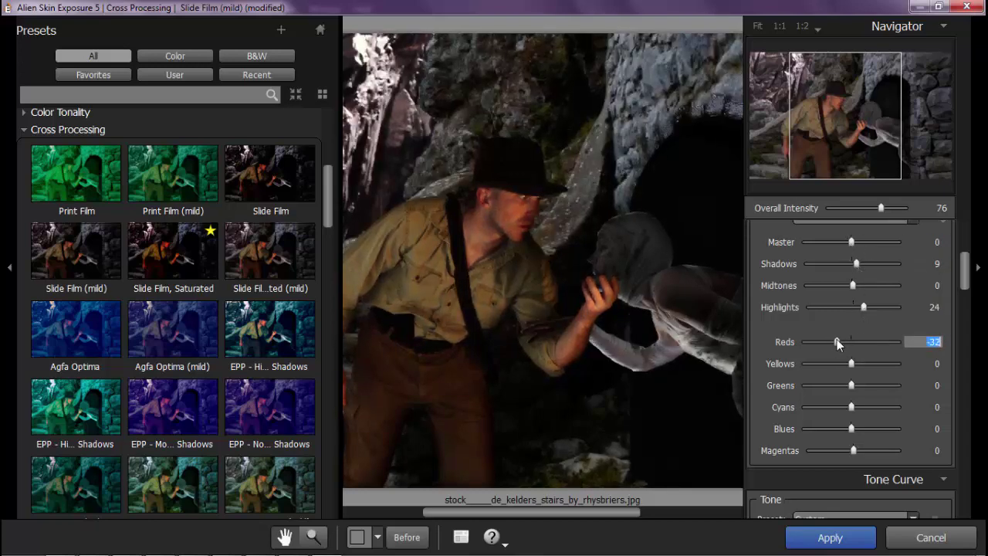
pyautogui.moveTo(964, 274); pyautogui.dragTo(963, 363)
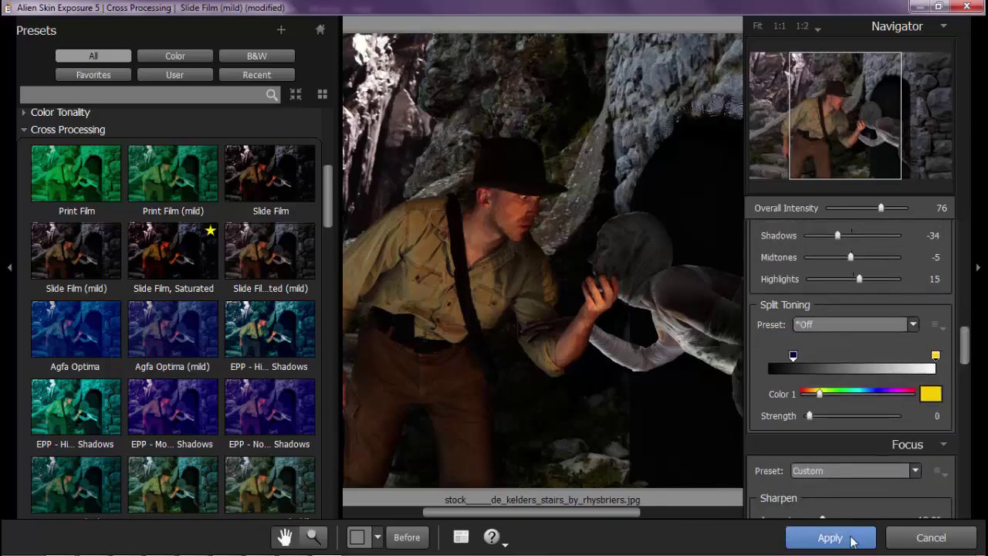
pyautogui.click(849, 536)
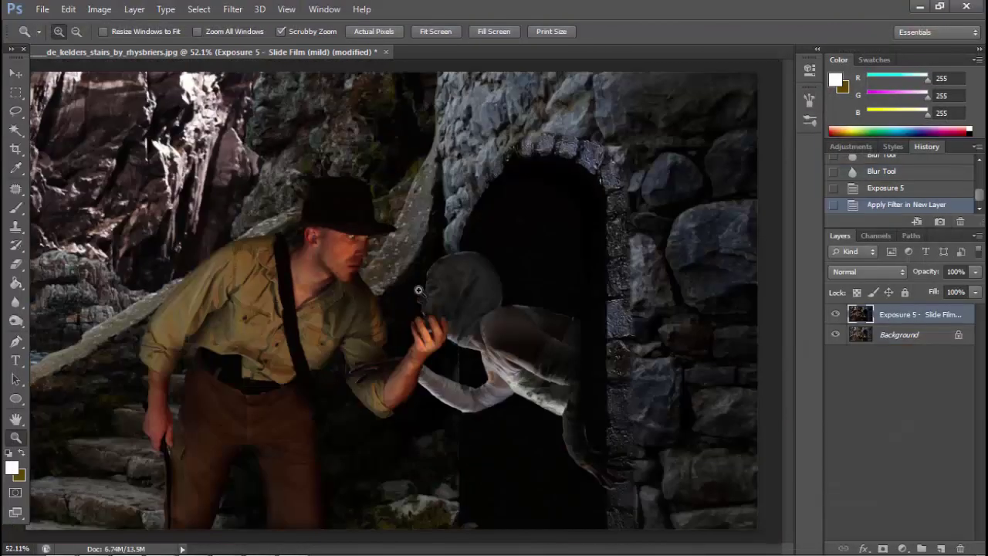
pyautogui.click(232, 9)
pyautogui.moveTo(260, 327)
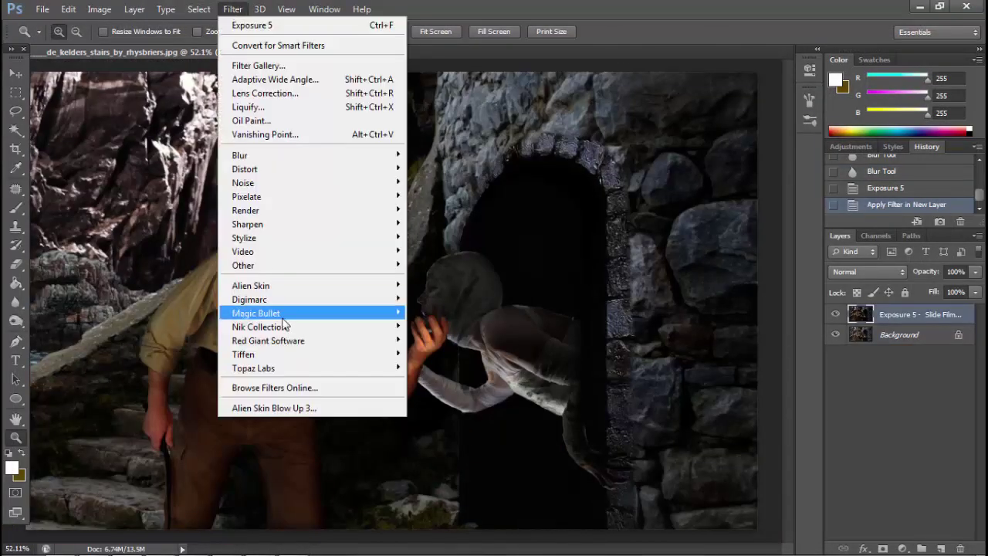
pyautogui.click(456, 366)
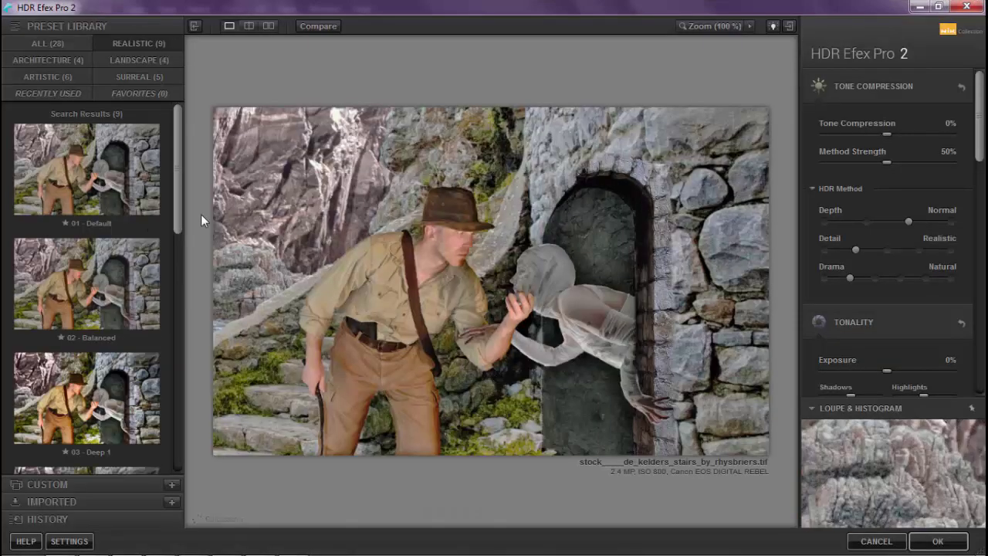
pyautogui.moveTo(178, 216)
pyautogui.mouseDown()
pyautogui.moveTo(199, 452)
pyautogui.moveTo(201, 301)
pyautogui.mouseUp()
pyautogui.click(128, 189)
pyautogui.click(125, 287)
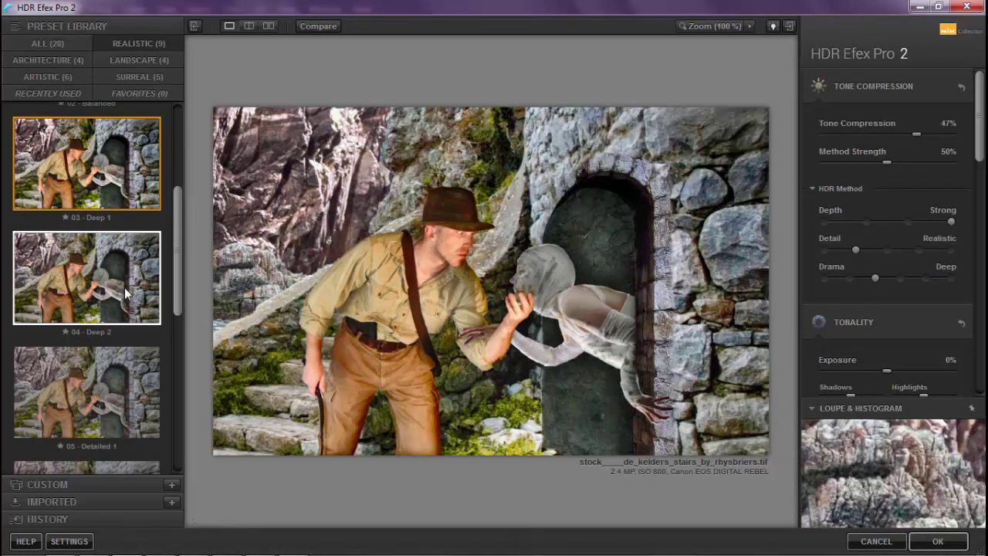
pyautogui.click(118, 340)
pyautogui.scroll(3, 112, 258)
pyautogui.click(124, 330)
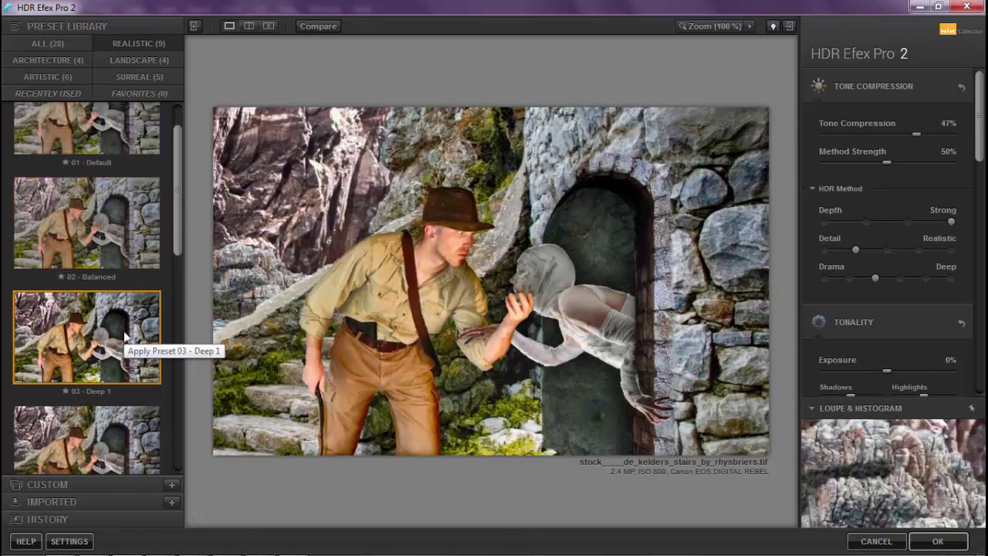
pyautogui.scroll(1, 123, 332)
pyautogui.click(887, 250)
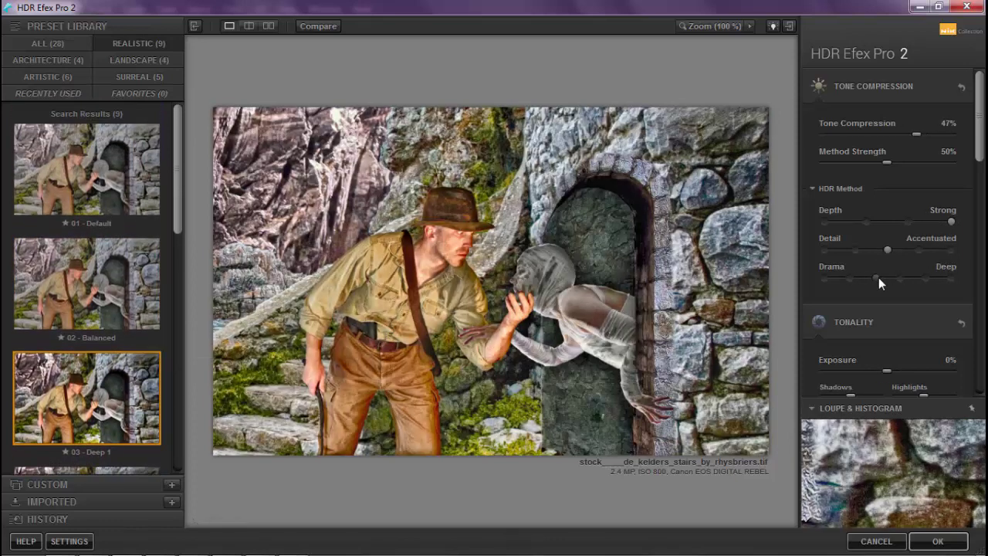
pyautogui.click(910, 221)
pyautogui.moveTo(916, 133); pyautogui.dragTo(891, 135)
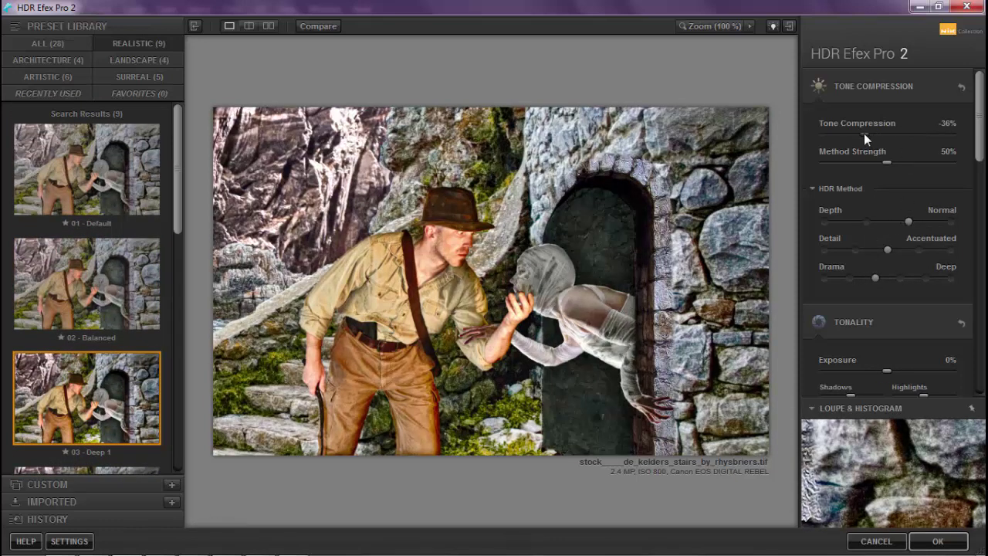
pyautogui.scroll(-3, 905, 157)
pyautogui.moveTo(886, 190); pyautogui.dragTo(858, 189)
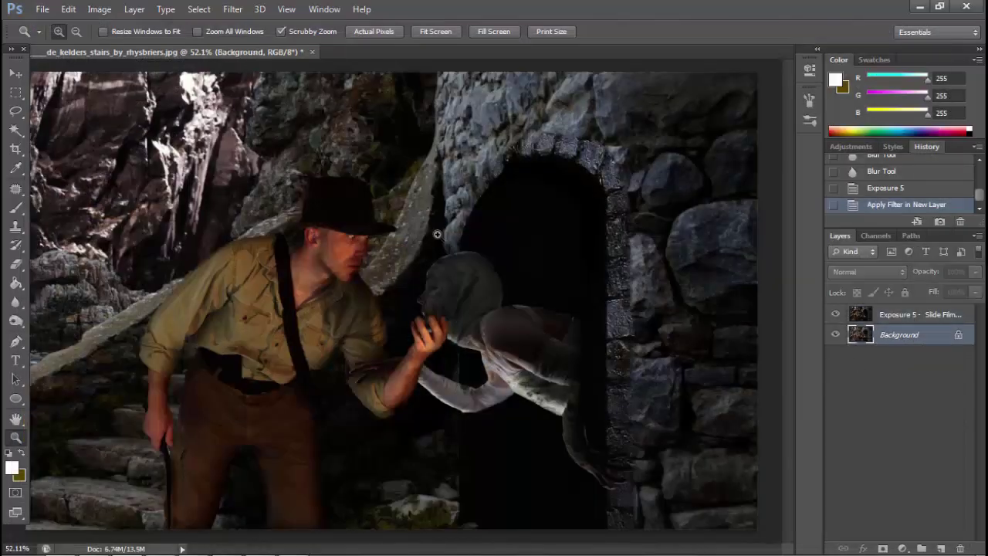
pyautogui.click(232, 8)
# Run HDR Efex Pro 2 on the background and apply the 08 - Dark preset.
pyautogui.click(438, 367)
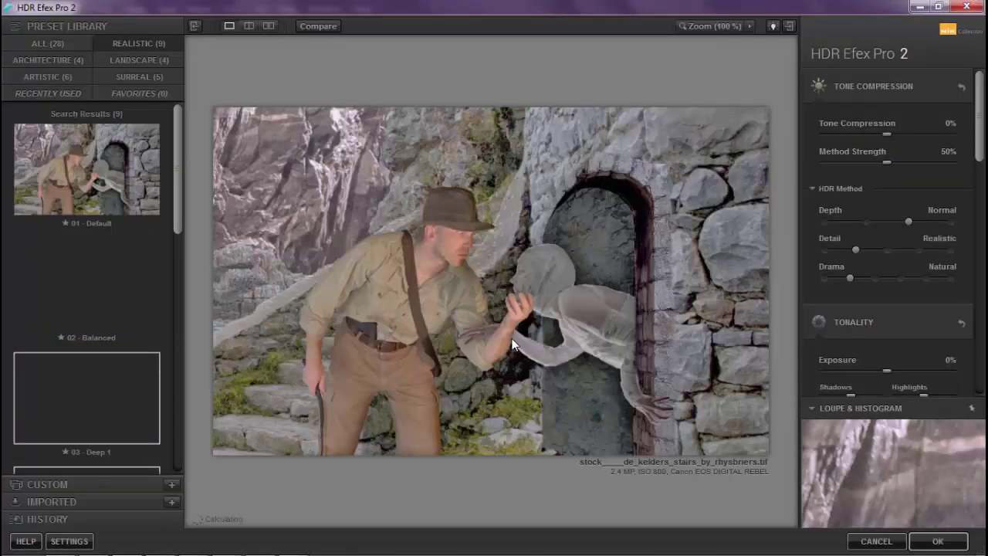
pyautogui.scroll(-3, 112, 395)
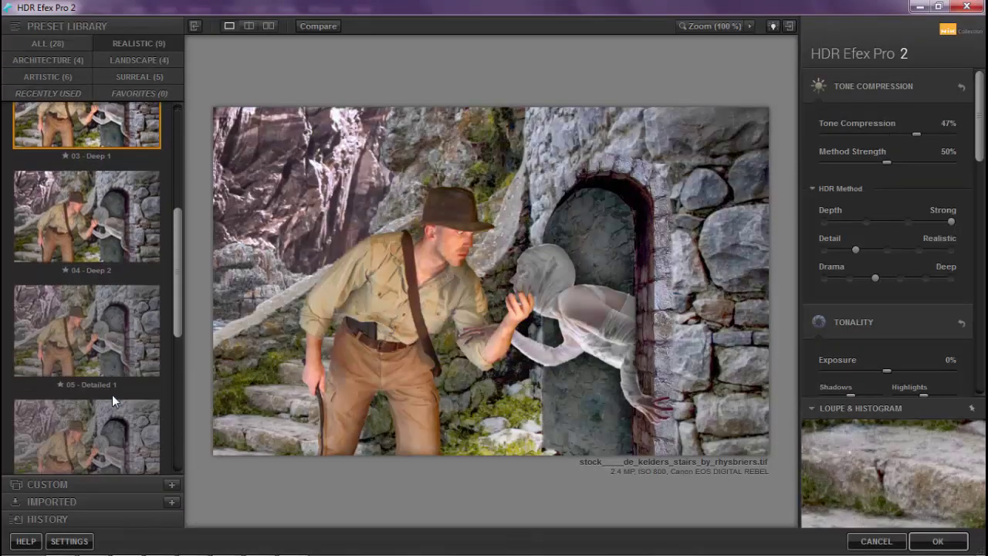
pyautogui.scroll(-4, 112, 395)
pyautogui.click(114, 377)
# Set HDR Method to subtle depth, accentuated detail and deep drama, previewing at 100%.
pyautogui.click(865, 221)
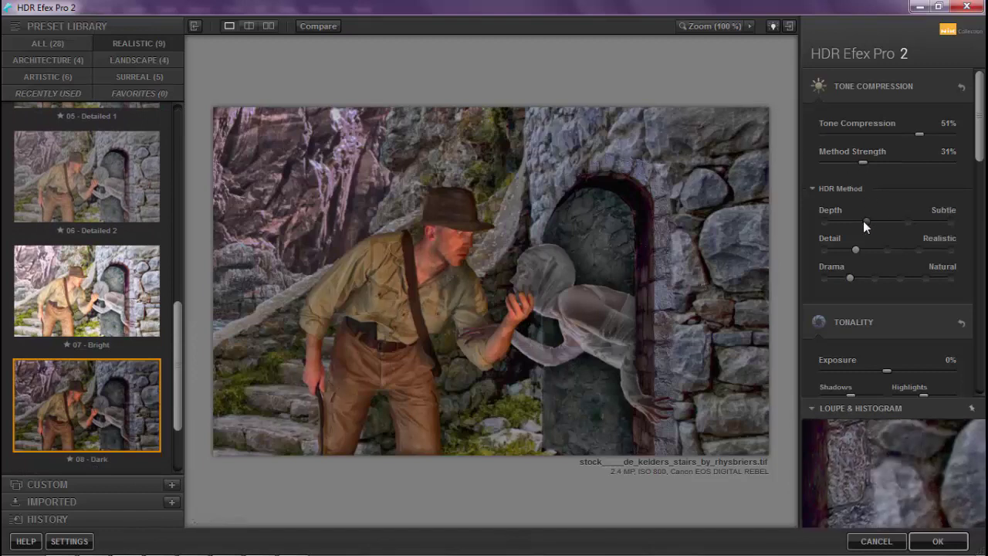
pyautogui.click(888, 250)
pyautogui.click(875, 278)
pyautogui.click(856, 249)
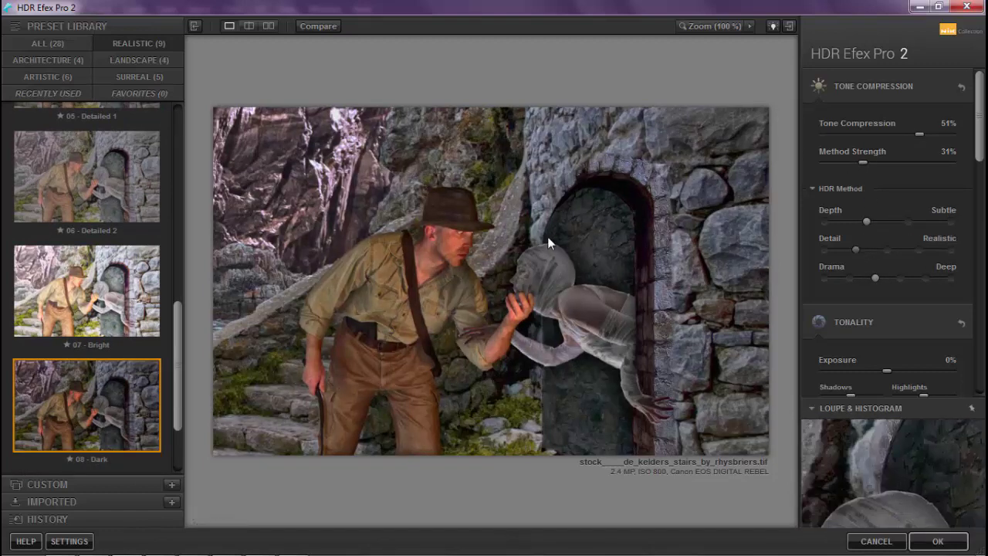
pyautogui.click(547, 236)
pyautogui.click(888, 250)
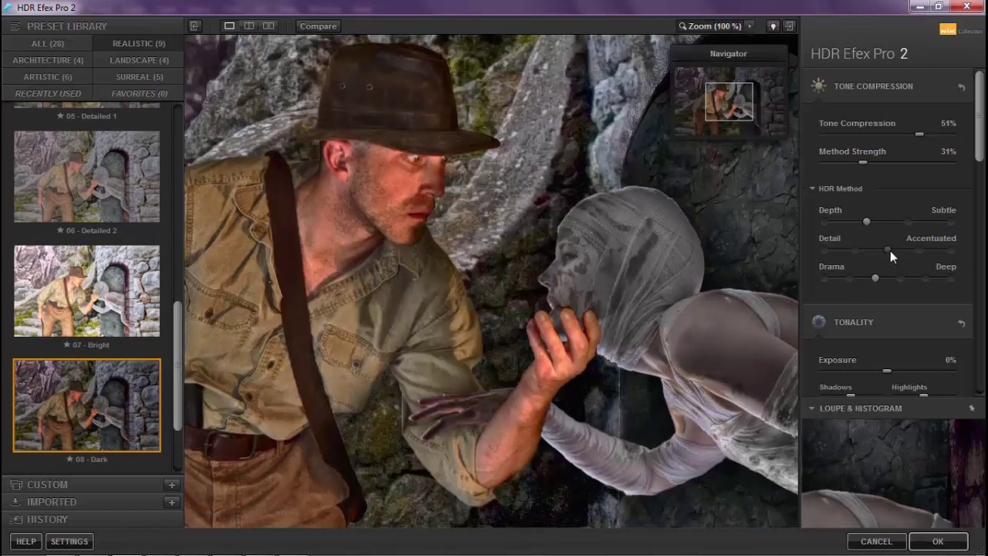
# Reduce tone compression to about -5%.
pyautogui.click(903, 281)
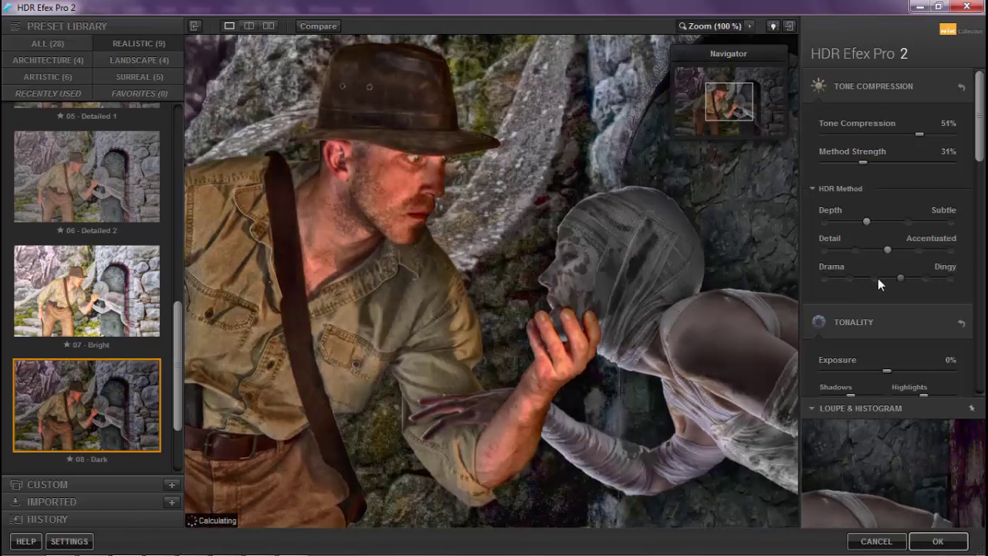
pyautogui.click(894, 134)
pyautogui.moveTo(894, 133); pyautogui.dragTo(892, 160)
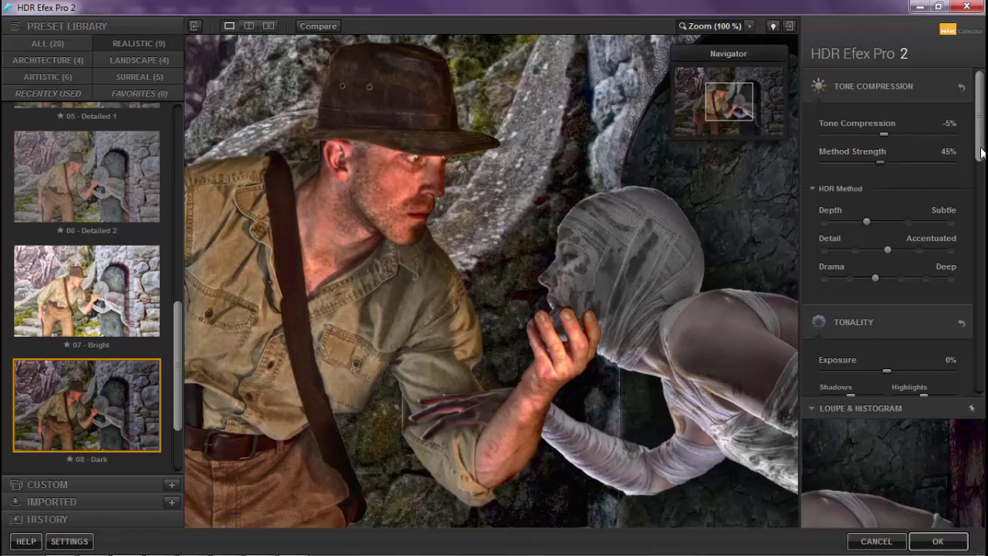
# Darken shadows fully, adjust highlights and blacks, and bring whites to -11%.
pyautogui.scroll(-3, 854, 235)
pyautogui.moveTo(853, 238); pyautogui.dragTo(825, 238)
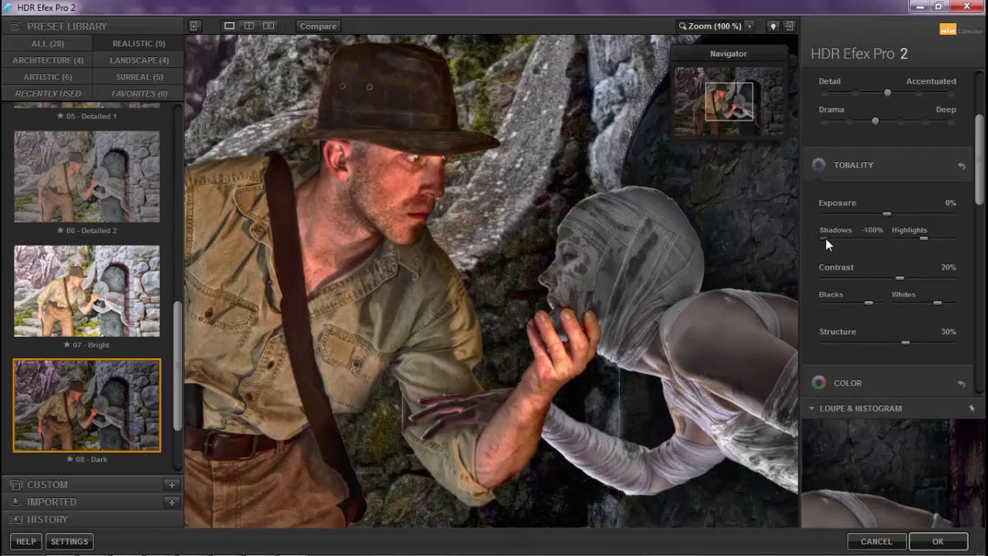
pyautogui.moveTo(923, 239)
pyautogui.mouseDown()
pyautogui.moveTo(938, 240)
pyautogui.moveTo(912, 239)
pyautogui.moveTo(926, 238)
pyautogui.mouseUp()
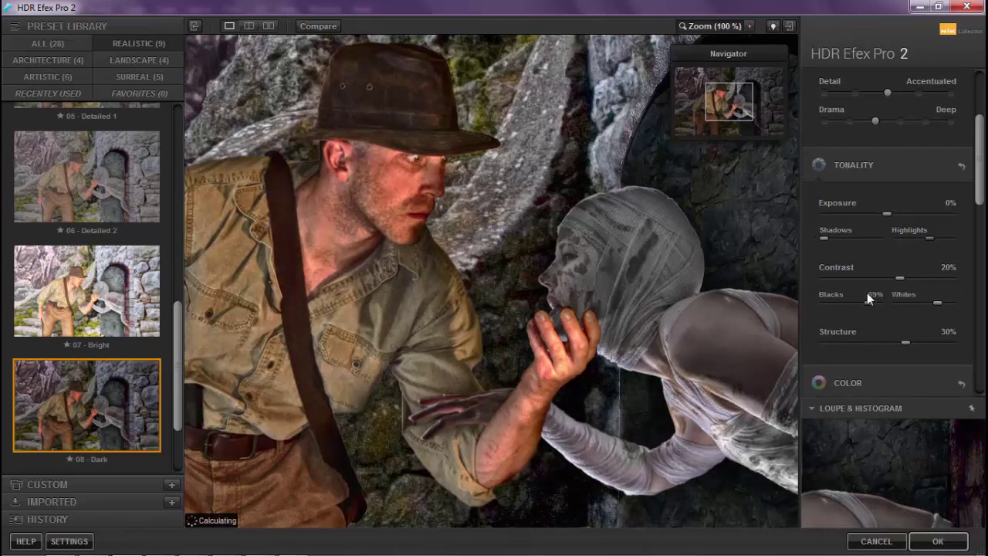
pyautogui.moveTo(868, 303)
pyautogui.mouseDown()
pyautogui.moveTo(880, 301)
pyautogui.moveTo(833, 303)
pyautogui.moveTo(849, 302)
pyautogui.mouseUp()
pyautogui.moveTo(937, 300); pyautogui.dragTo(924, 303)
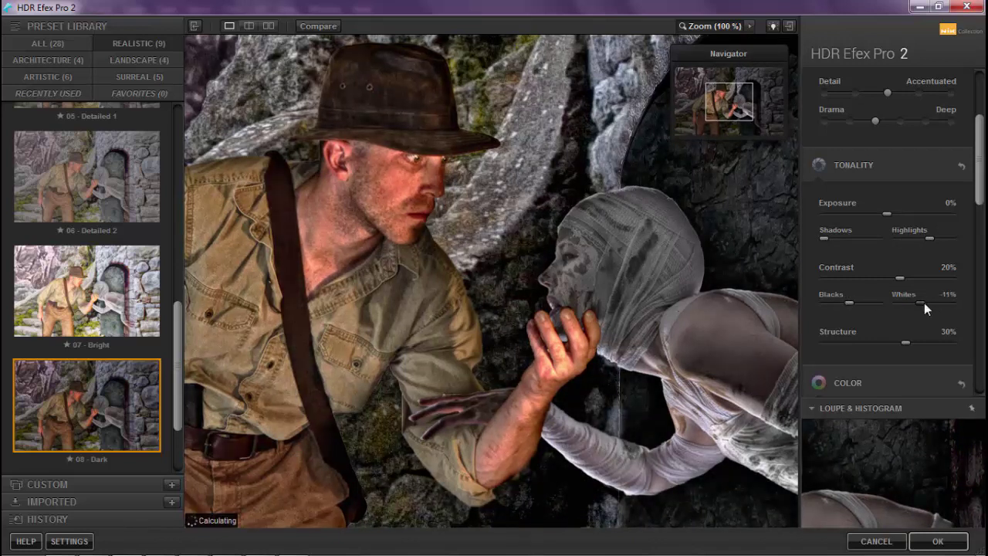
pyautogui.moveTo(905, 342)
pyautogui.mouseDown()
pyautogui.moveTo(880, 342)
pyautogui.moveTo(913, 340)
pyautogui.mouseUp()
# Lower tone compression to -55%.
pyautogui.moveTo(977, 204); pyautogui.dragTo(919, 253)
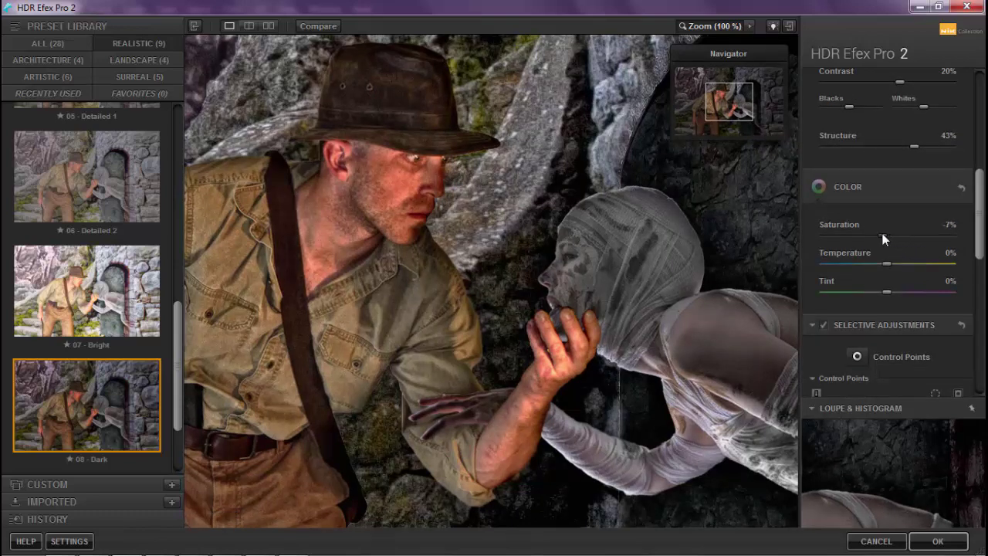
pyautogui.scroll(-5, 895, 133)
pyautogui.scroll(-3, 895, 134)
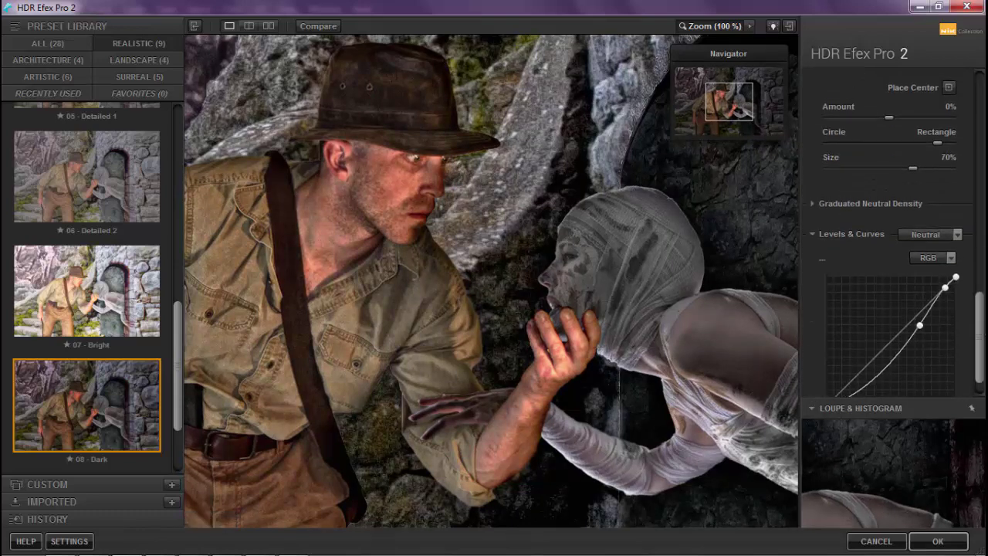
pyautogui.scroll(15, 895, 134)
pyautogui.scroll(2, 895, 133)
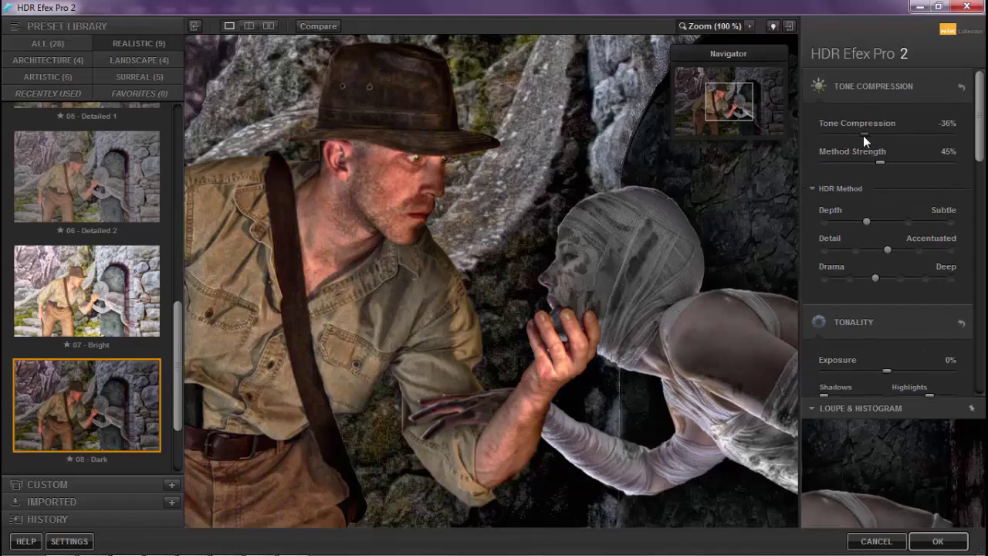
pyautogui.moveTo(863, 135)
pyautogui.mouseDown()
pyautogui.moveTo(839, 133)
pyautogui.moveTo(852, 133)
pyautogui.mouseUp()
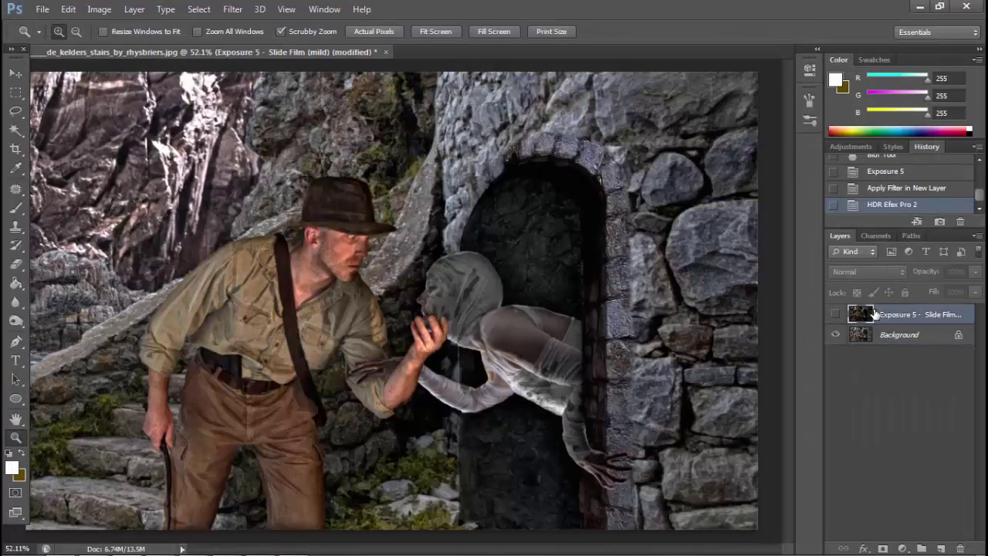
# Delete the leftover Exposure 5 layer and relaunch the Exposure 5 filter on the composite.
pyautogui.press('Delete')
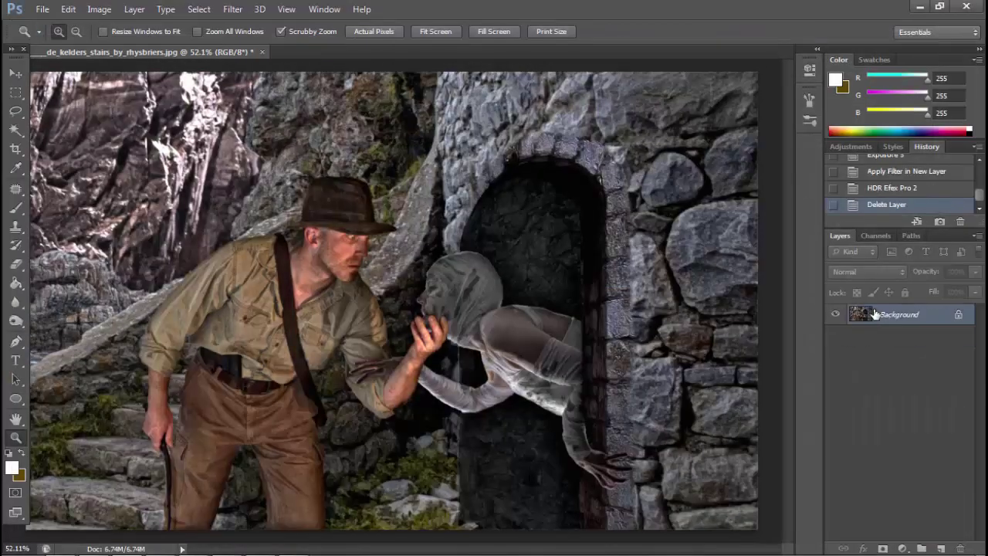
pyautogui.click(232, 9)
pyautogui.click(456, 285)
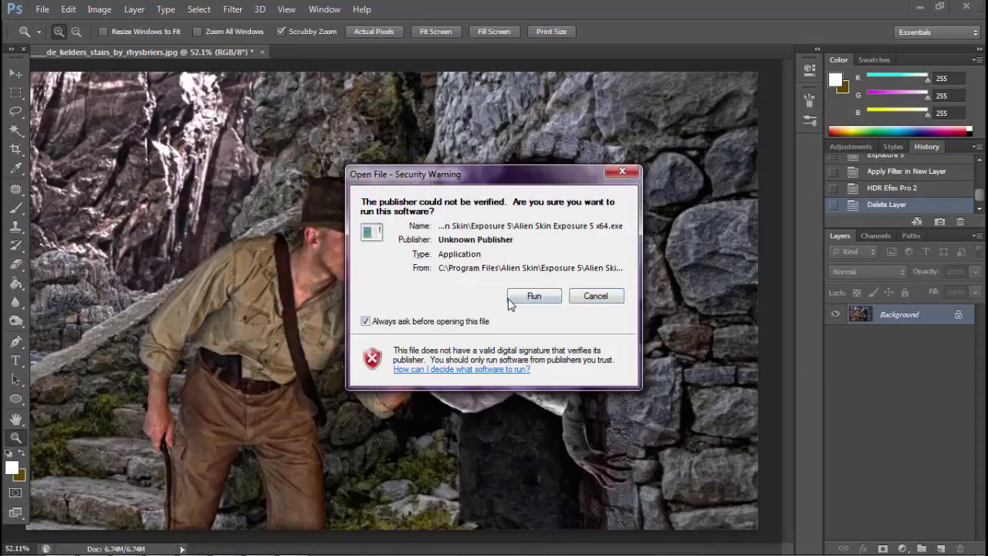
pyautogui.click(516, 294)
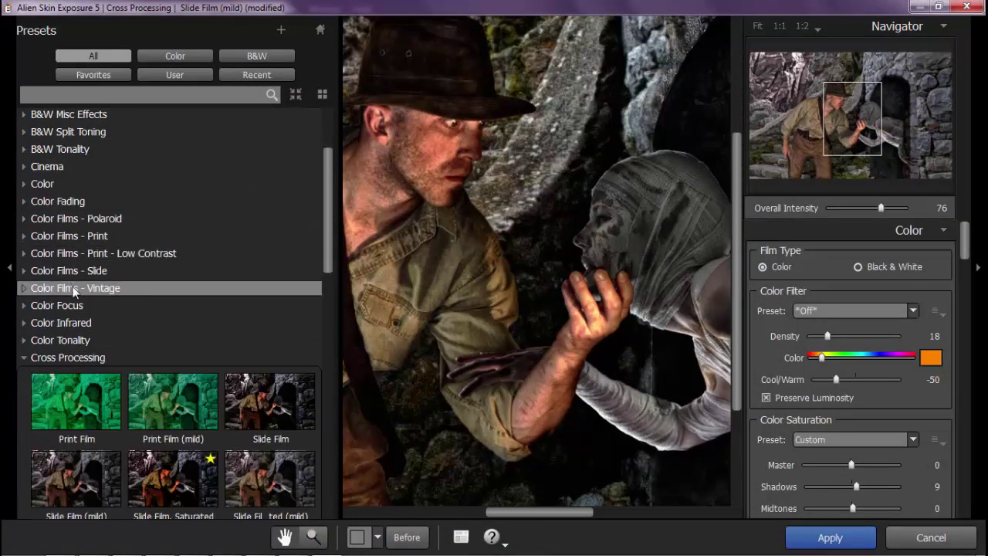
# Browse the Cinema presets, previewing Technicolor film looks including a no-grain version.
pyautogui.click(93, 166)
pyautogui.scroll(-5, 147, 264)
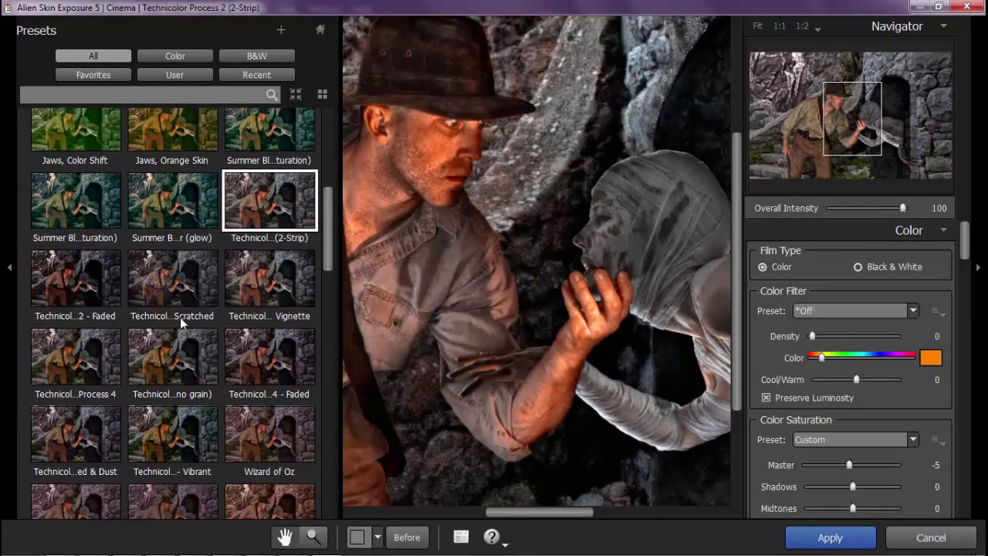
pyautogui.click(100, 344)
pyautogui.scroll(-3, 100, 344)
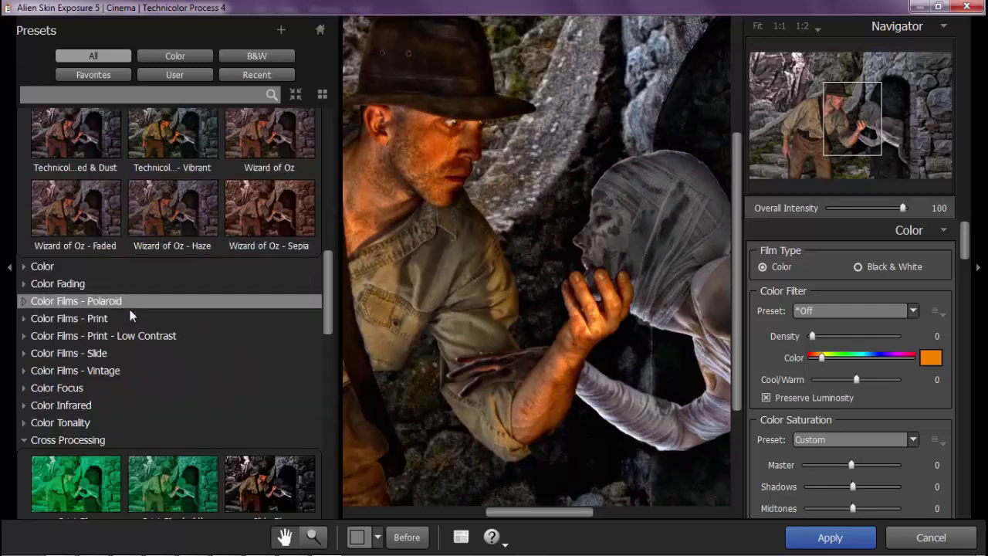
pyautogui.click(68, 285)
pyautogui.scroll(2, 85, 243)
pyautogui.click(173, 231)
# Compare Technicolor Process 4, its Vibrant, scratched and faded variants, and another Cinema preset.
pyautogui.click(172, 309)
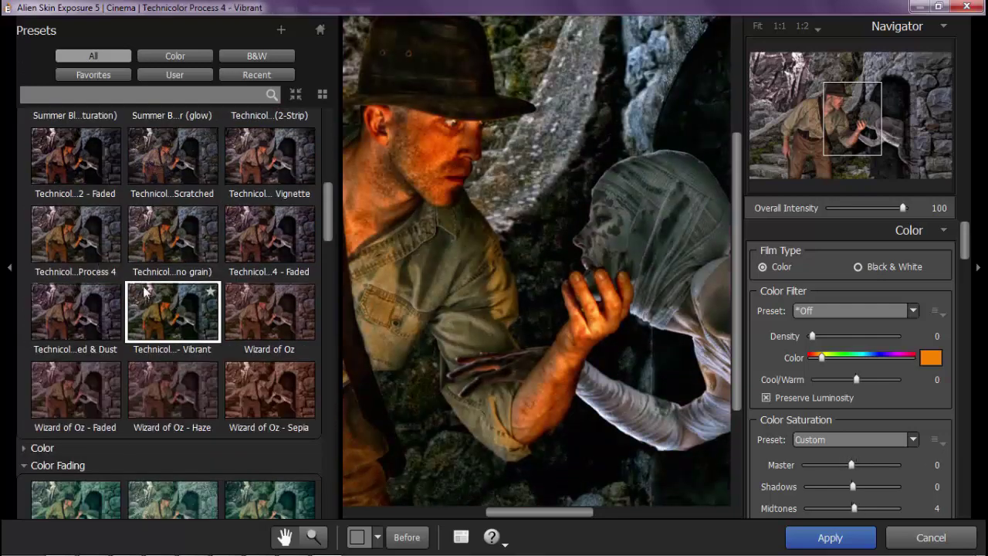
pyautogui.click(77, 228)
pyautogui.click(172, 159)
pyautogui.click(74, 159)
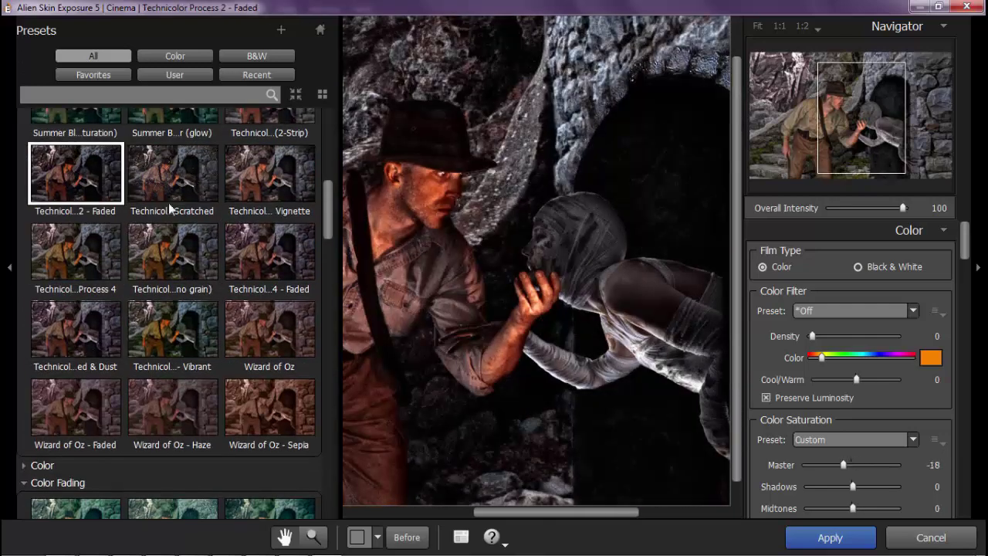
pyautogui.scroll(2, 75, 162)
pyautogui.click(74, 214)
pyautogui.scroll(-4, 64, 284)
# Preview the Color presets Blue and Yellow, Golden Hour - Orange, and Overcast.
pyautogui.click(64, 284)
pyautogui.click(74, 324)
pyautogui.scroll(-2, 75, 309)
pyautogui.click(75, 284)
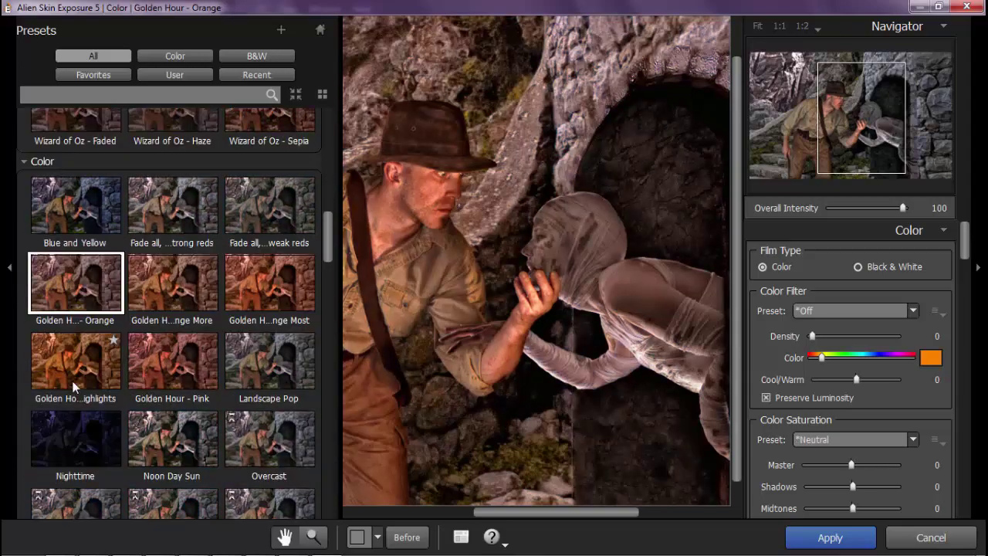
pyautogui.scroll(-3, 76, 306)
pyautogui.click(76, 306)
pyautogui.scroll(-3, 84, 301)
# Preview Agfacolor Neu and other film presets, settling on Slide Film, Saturated (mild).
pyautogui.click(79, 259)
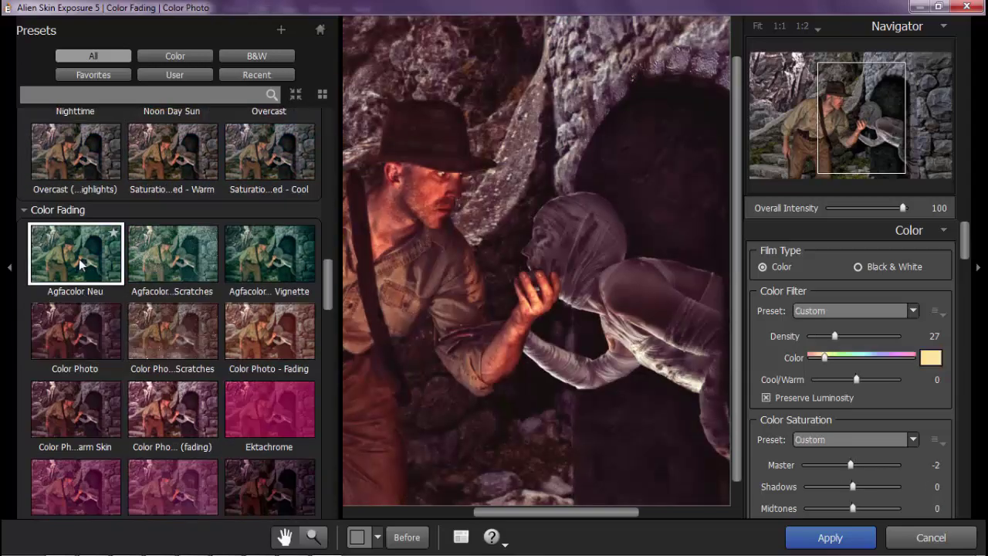
pyautogui.scroll(-5, 85, 270)
pyautogui.click(91, 284)
pyautogui.scroll(-5, 92, 282)
pyautogui.click(271, 360)
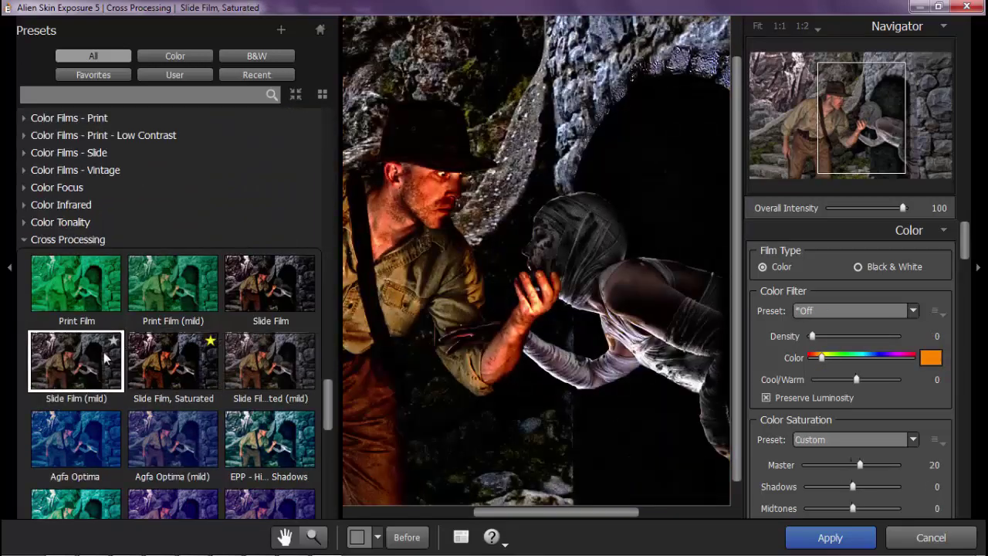
# Lower Overall Intensity to 75 and set the colour filter to Cool/Warm -68, Density 13.
pyautogui.click(875, 209)
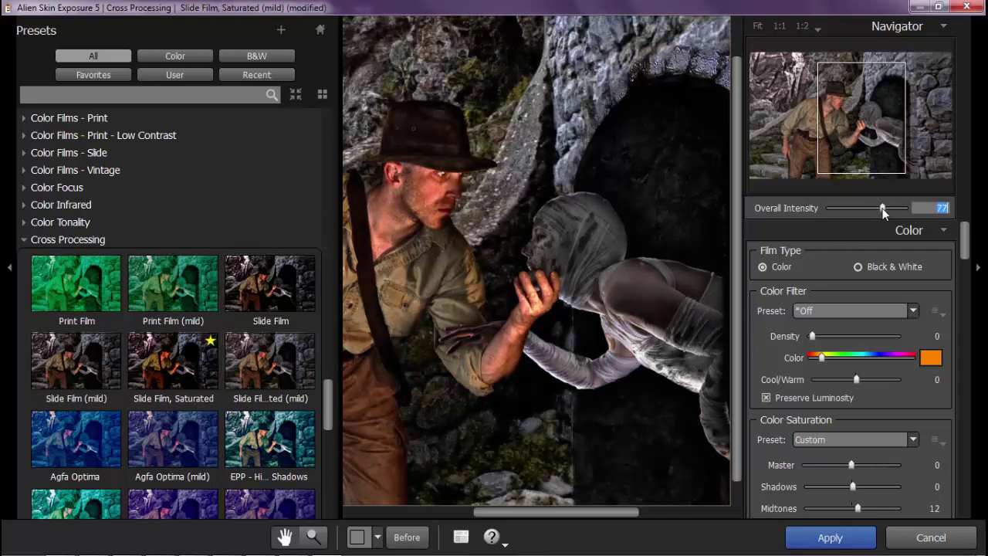
pyautogui.scroll(-2, 965, 275)
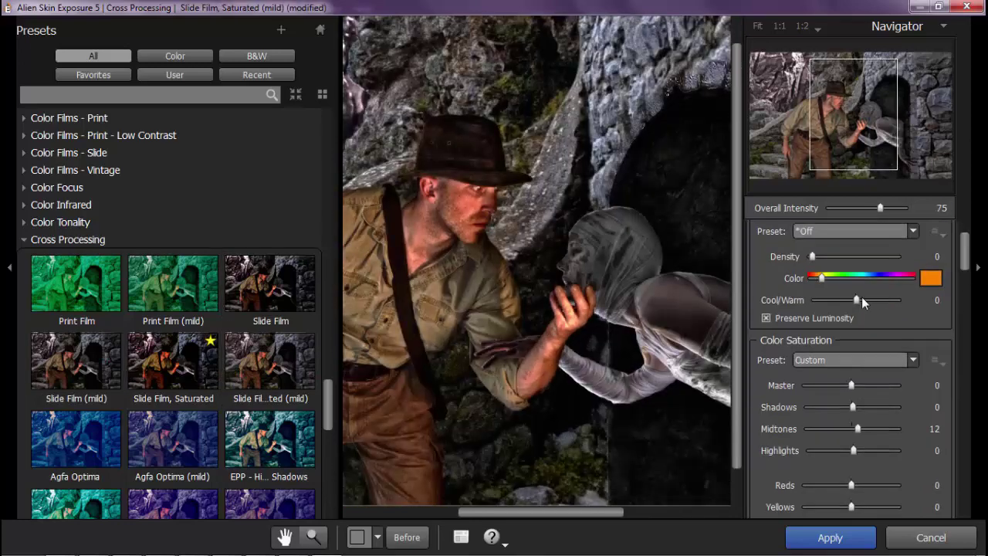
pyautogui.moveTo(857, 299); pyautogui.dragTo(840, 299)
pyautogui.moveTo(812, 257)
pyautogui.mouseDown()
pyautogui.moveTo(832, 254)
pyautogui.moveTo(821, 259)
pyautogui.mouseUp()
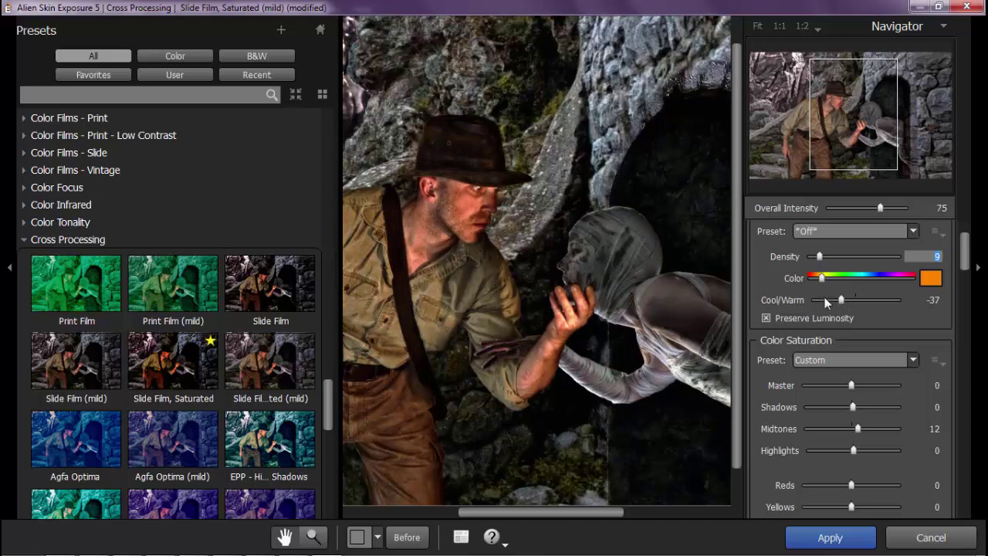
pyautogui.click(829, 300)
pyautogui.click(823, 256)
pyautogui.scroll(-2, 670, 292)
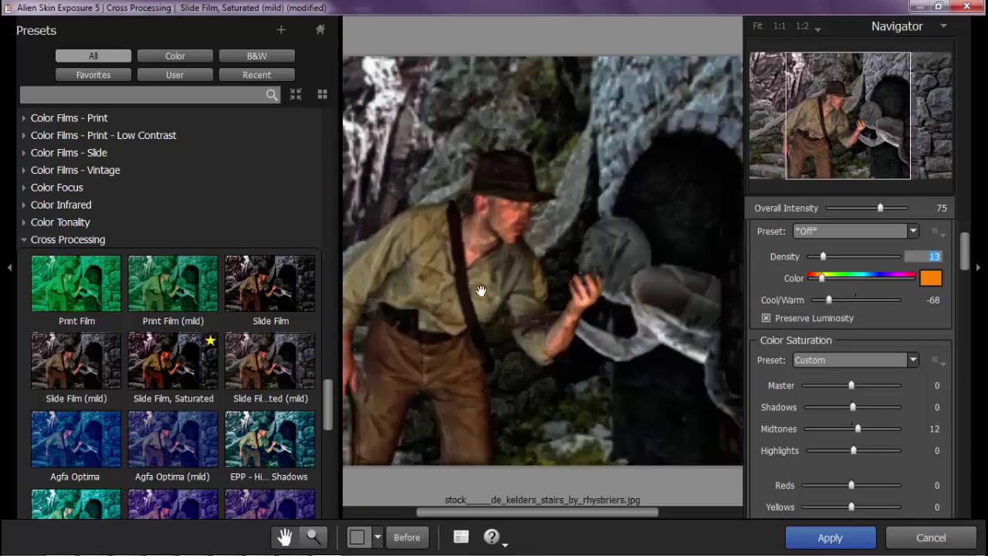
# Reduce Master and tone saturation, then apply the cooled slide-film grade as a new layer.
pyautogui.moveTo(850, 389)
pyautogui.mouseDown()
pyautogui.moveTo(865, 387)
pyautogui.moveTo(839, 384)
pyautogui.moveTo(872, 407)
pyautogui.moveTo(834, 402)
pyautogui.moveTo(871, 409)
pyautogui.moveTo(865, 429)
pyautogui.moveTo(850, 429)
pyautogui.moveTo(874, 450)
pyautogui.moveTo(840, 450)
pyautogui.moveTo(862, 450)
pyautogui.mouseUp()
pyautogui.scroll(-2, 862, 450)
pyautogui.moveTo(845, 398); pyautogui.dragTo(847, 419)
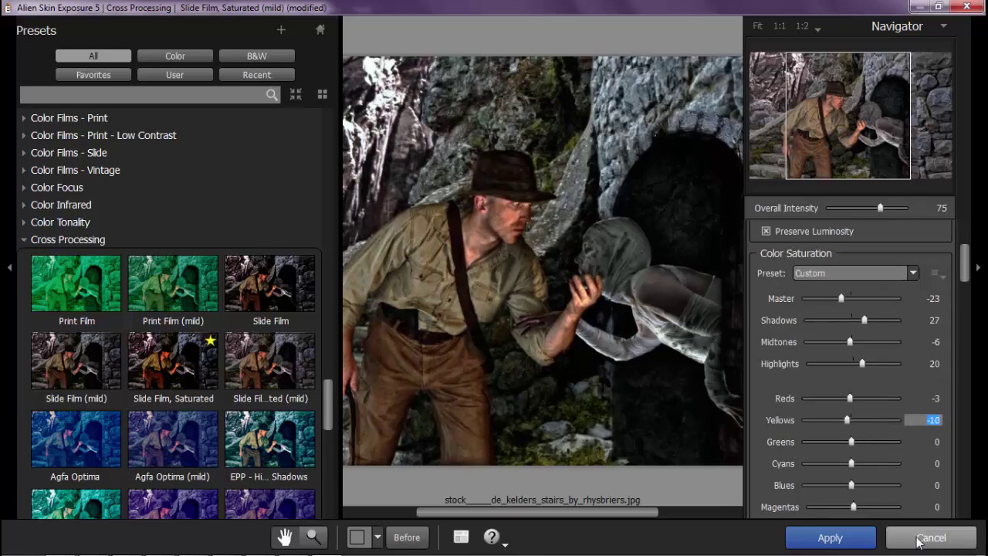
pyautogui.click(849, 538)
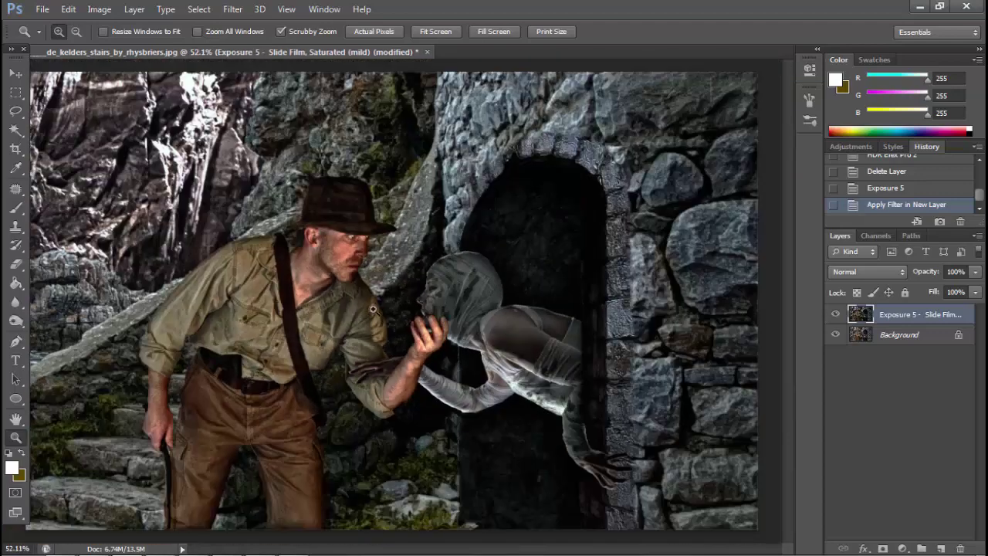
pyautogui.hotkey('alt', 't')
pyautogui.press('Escape')
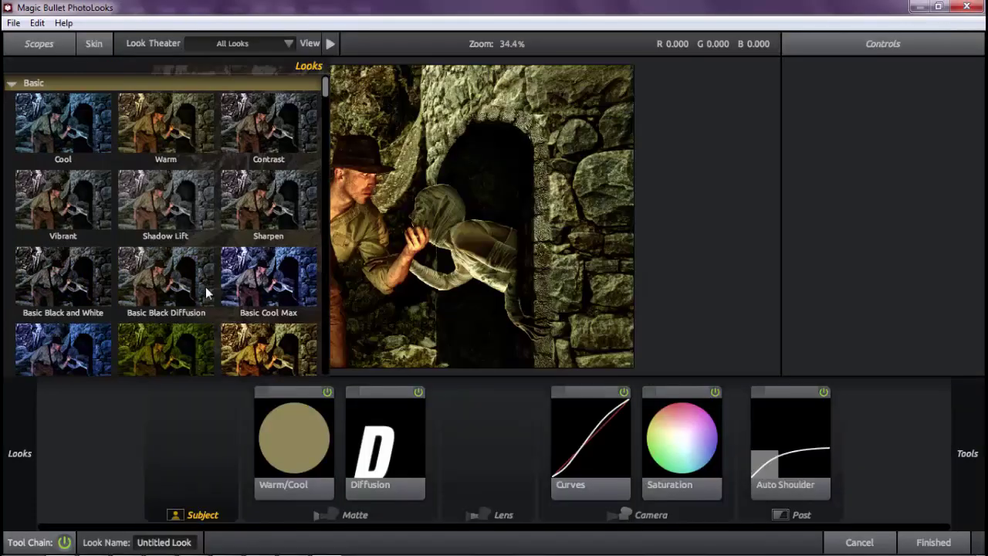
# Apply the Unbloom look from the PhotoLooks library.
pyautogui.scroll(-5, 221, 270)
pyautogui.scroll(-3, 236, 243)
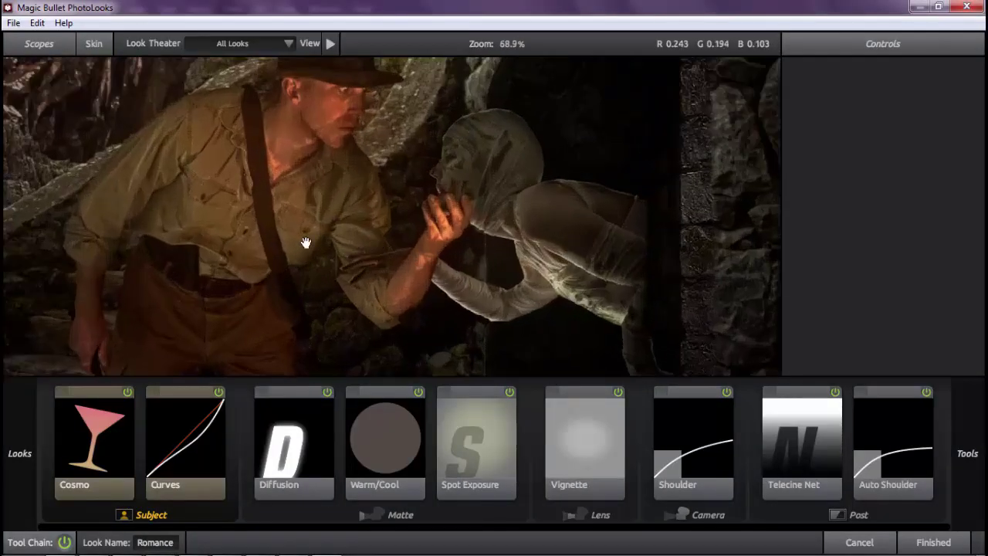
pyautogui.scroll(-5, 193, 263)
pyautogui.scroll(-3, 210, 255)
pyautogui.click(237, 240)
pyautogui.scroll(-1, 237, 240)
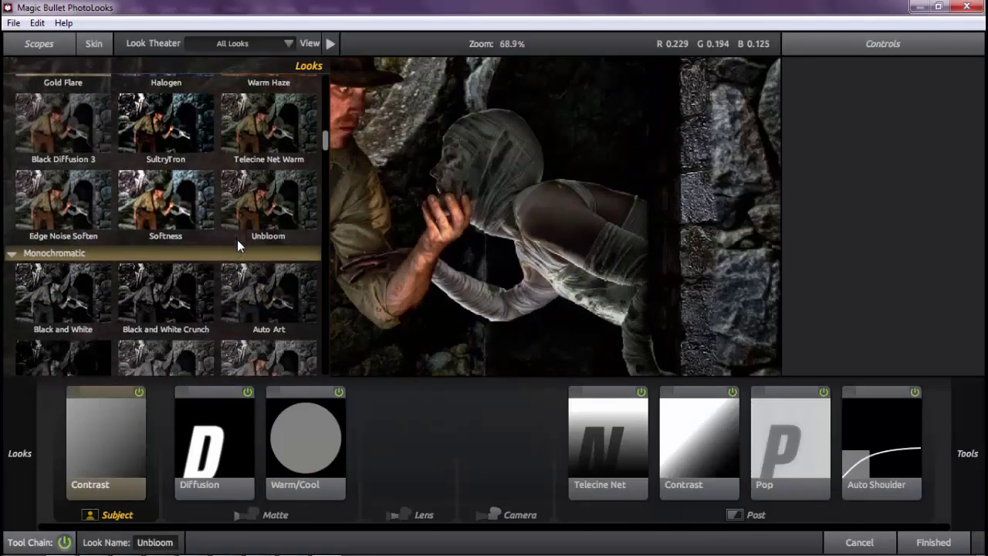
pyautogui.scroll(-4, 250, 243)
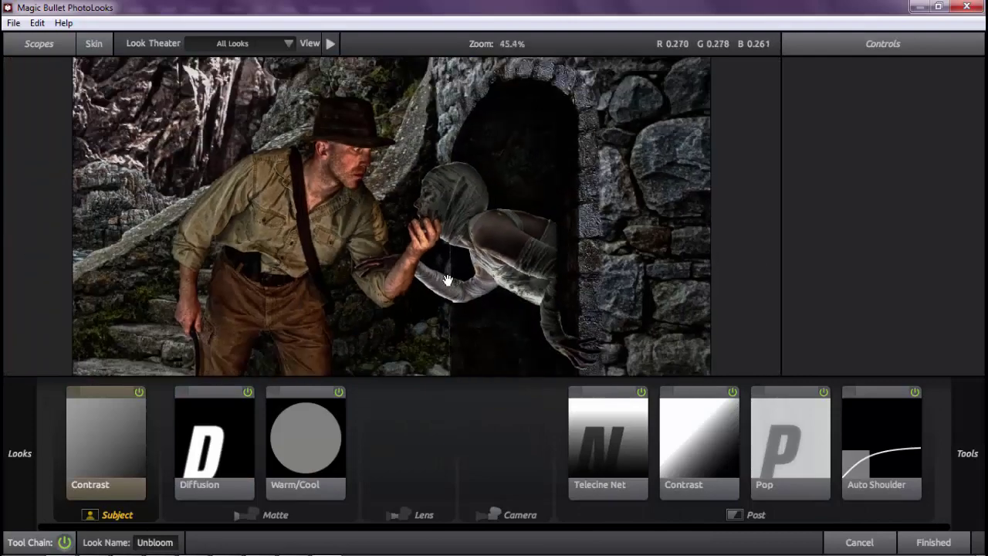
# Raise the Diffusion Grade to 4.12 and commit the PhotoLooks grade to the image.
pyautogui.click(305, 440)
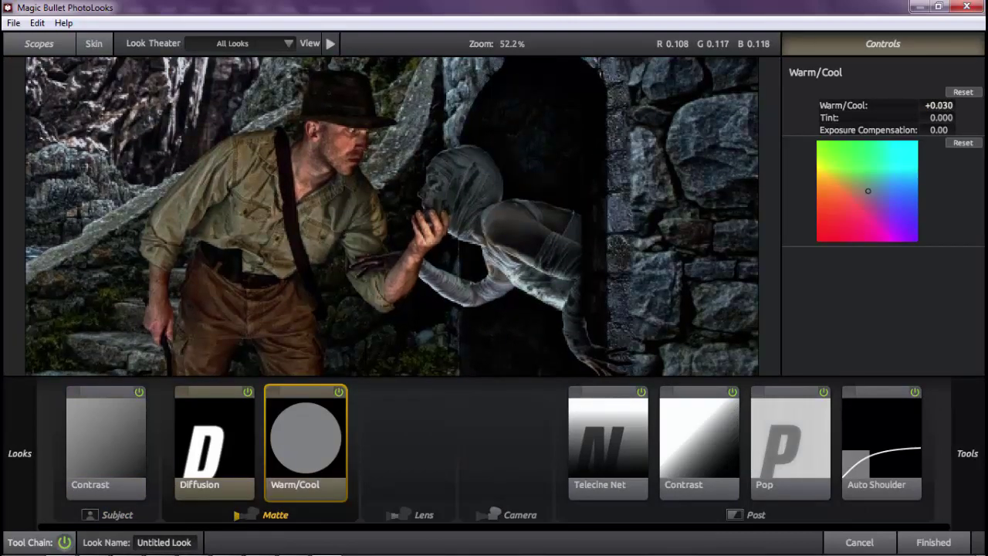
pyautogui.click(215, 440)
pyautogui.moveTo(939, 116)
pyautogui.mouseDown()
pyautogui.moveTo(957, 116)
pyautogui.moveTo(923, 104)
pyautogui.moveTo(957, 128)
pyautogui.mouseUp()
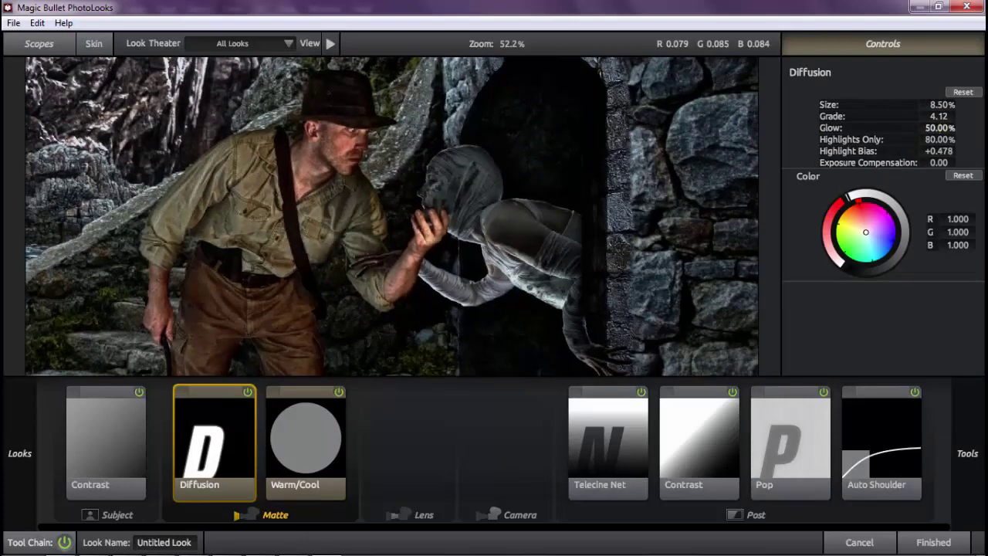
pyautogui.click(936, 542)
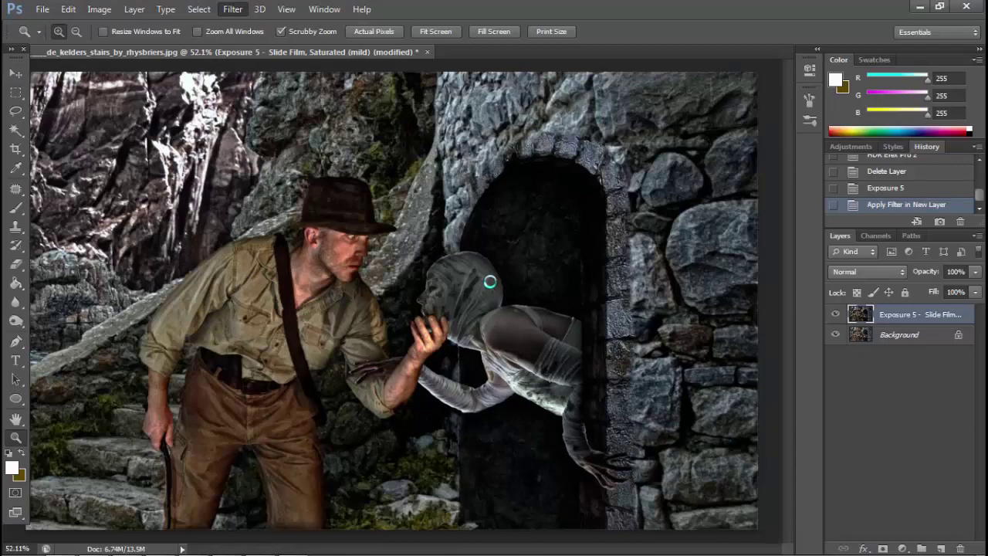
# Zoom in on the characters' faces, fit the view, and launch Analog Efex Pro 2.
pyautogui.moveTo(489, 281); pyautogui.dragTo(540, 284)
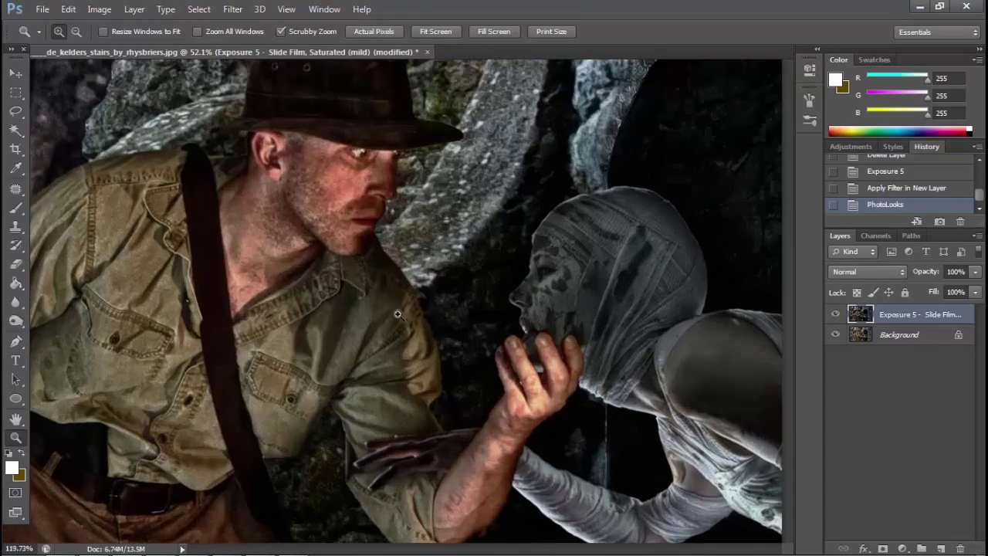
pyautogui.rightClick(593, 290)
pyautogui.click(627, 287)
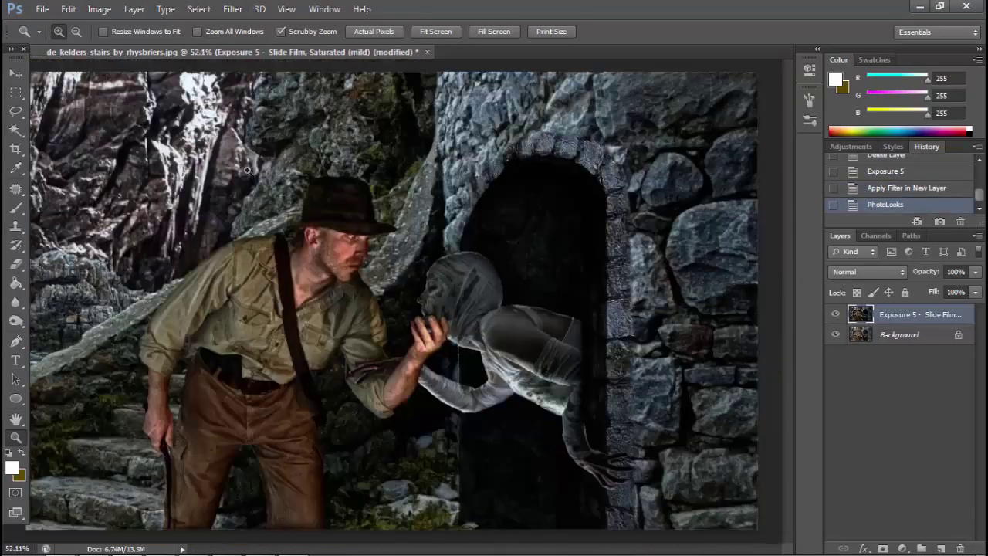
pyautogui.click(232, 9)
pyautogui.click(438, 328)
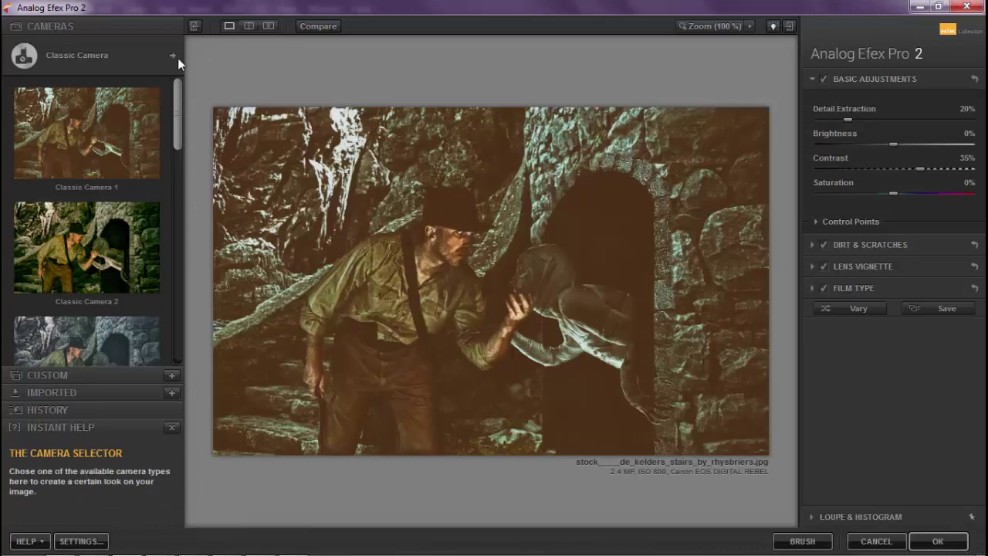
# Switch to Vintage Camera, apply the Vintage Camera 4 preset, disable Bokeh, and view at 100%.
pyautogui.click(173, 55)
pyautogui.click(560, 243)
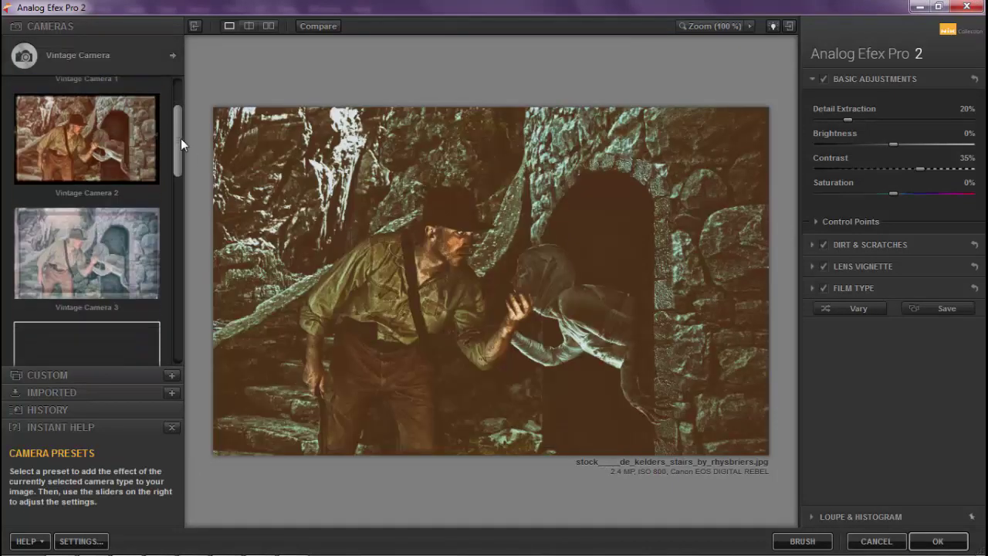
pyautogui.moveTo(181, 138); pyautogui.dragTo(180, 263)
pyautogui.scroll(5, 170, 266)
pyautogui.click(105, 177)
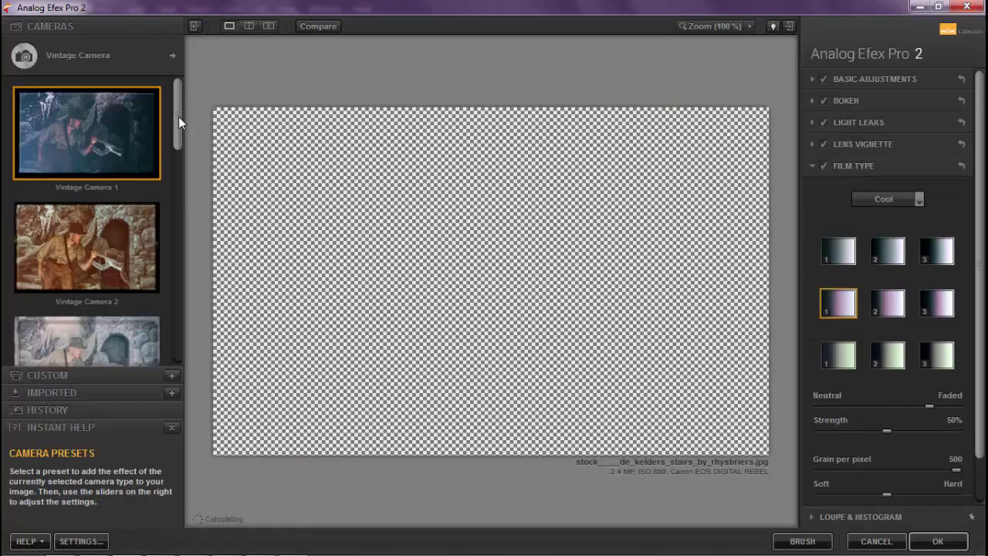
pyautogui.moveTo(179, 117); pyautogui.dragTo(182, 176)
pyautogui.click(116, 240)
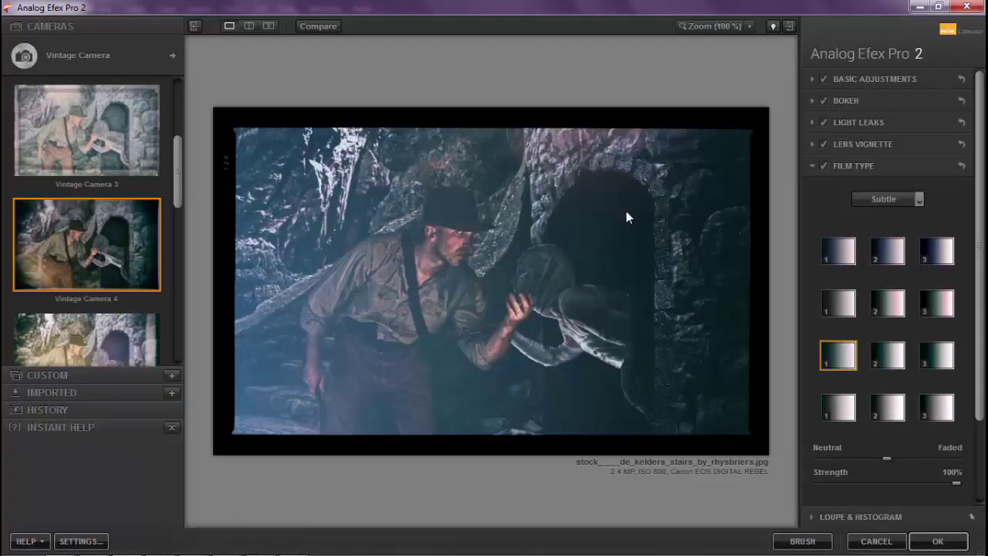
pyautogui.click(823, 100)
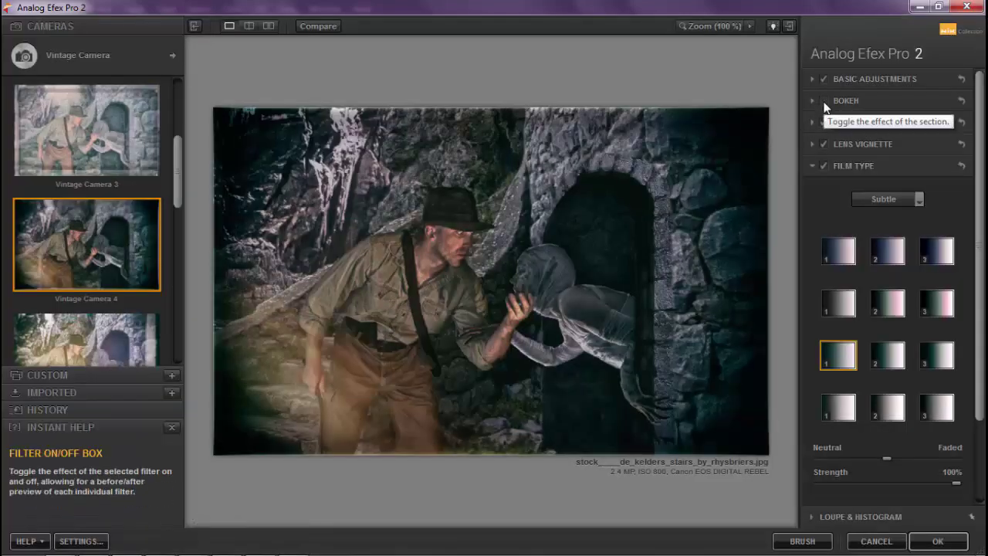
pyautogui.click(719, 26)
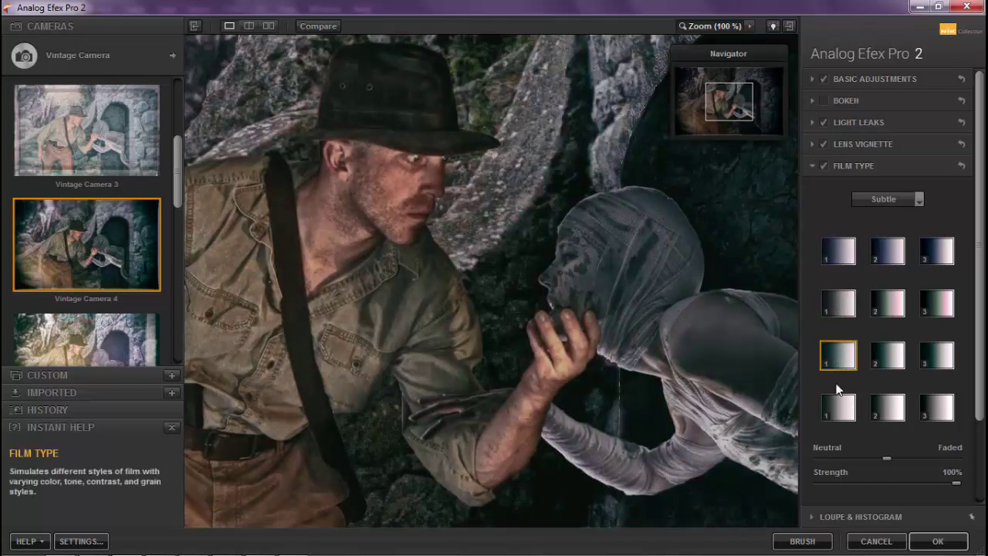
# Change the film type tone and reshape the lens vignette, strengthening then rounding it.
pyautogui.click(838, 356)
pyautogui.click(813, 142)
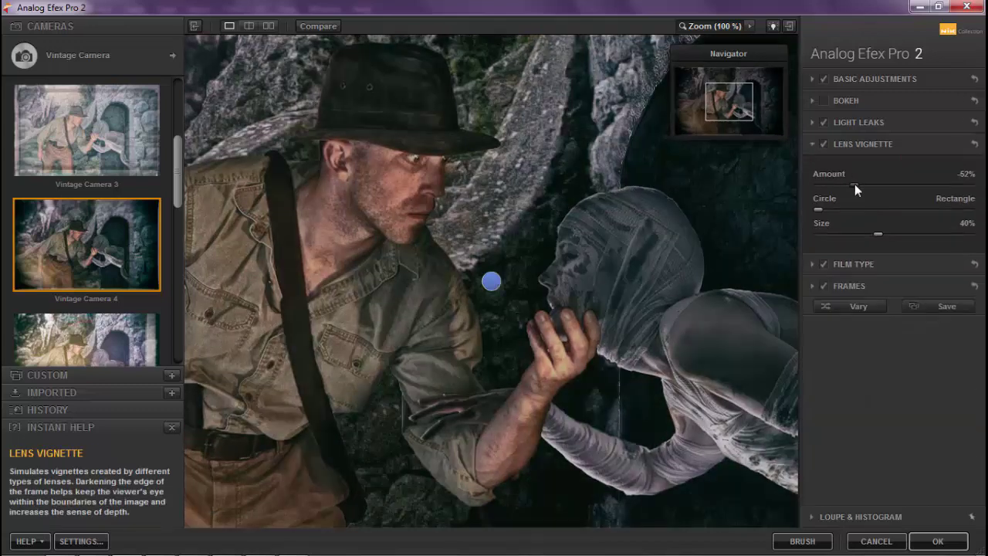
pyautogui.click(728, 26)
pyautogui.moveTo(863, 185)
pyautogui.mouseDown()
pyautogui.moveTo(851, 184)
pyautogui.moveTo(873, 232)
pyautogui.moveTo(861, 203)
pyautogui.moveTo(966, 209)
pyautogui.mouseUp()
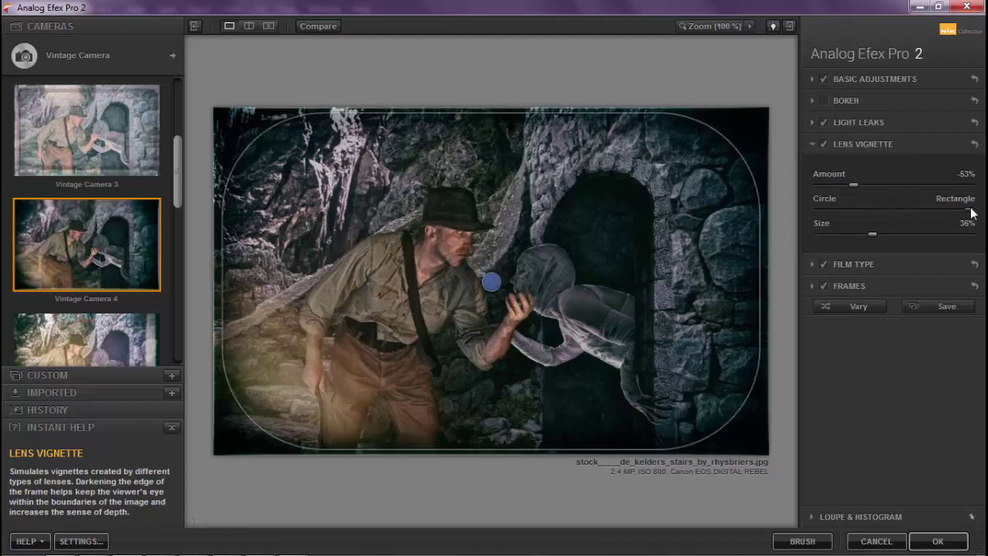
pyautogui.moveTo(967, 209)
pyautogui.mouseDown()
pyautogui.moveTo(841, 210)
pyautogui.moveTo(832, 185)
pyautogui.moveTo(819, 184)
pyautogui.moveTo(879, 182)
pyautogui.mouseUp()
pyautogui.click(812, 145)
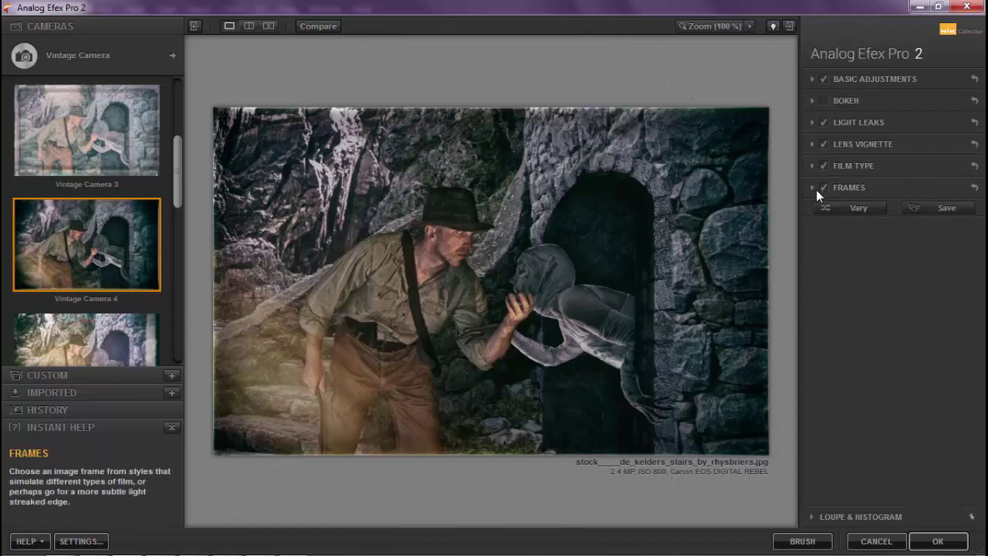
# Remove the film frame, darken the vignette to -52%, and lower contrast to -20%.
pyautogui.click(825, 187)
pyautogui.click(811, 144)
pyautogui.moveTo(874, 184); pyautogui.dragTo(859, 185)
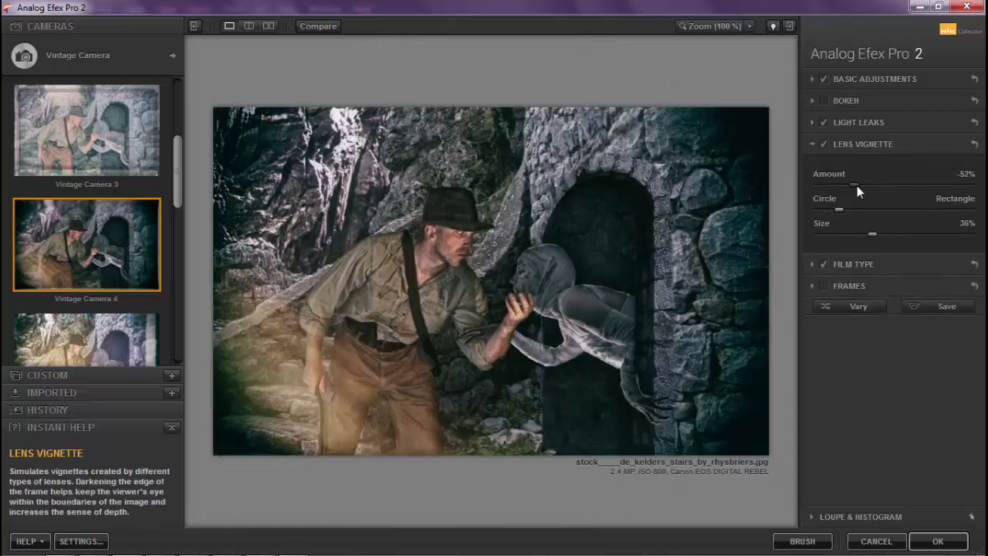
pyautogui.click(811, 122)
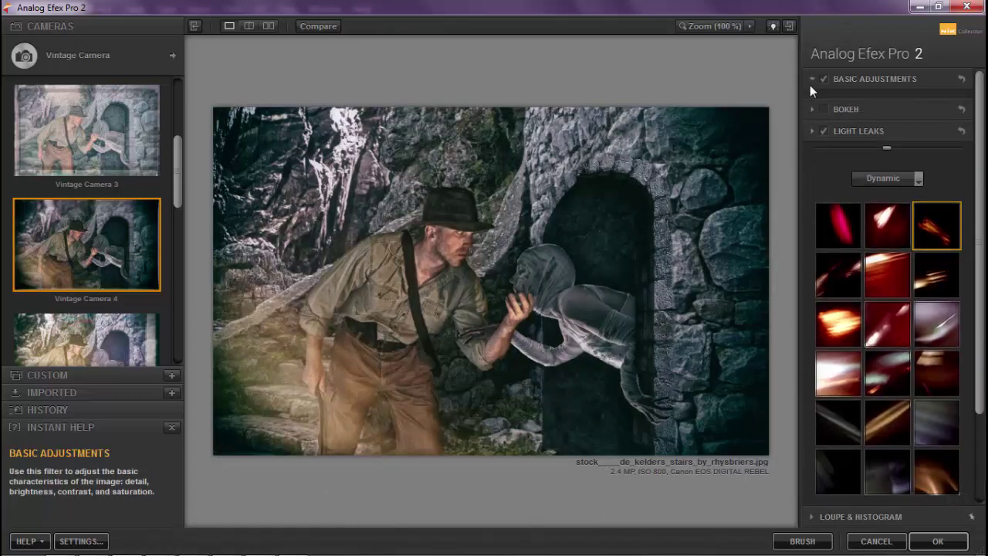
pyautogui.click(811, 79)
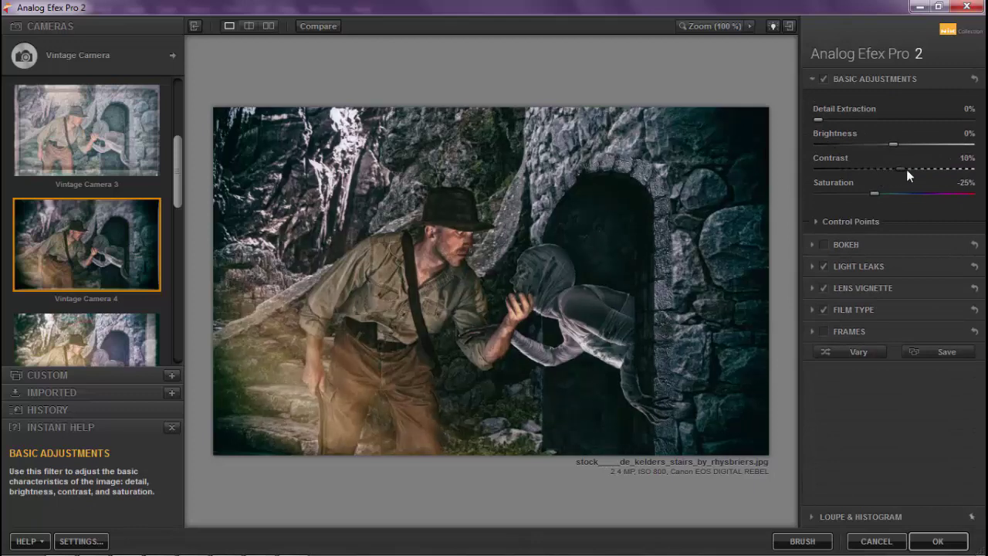
pyautogui.moveTo(906, 169); pyautogui.dragTo(876, 169)
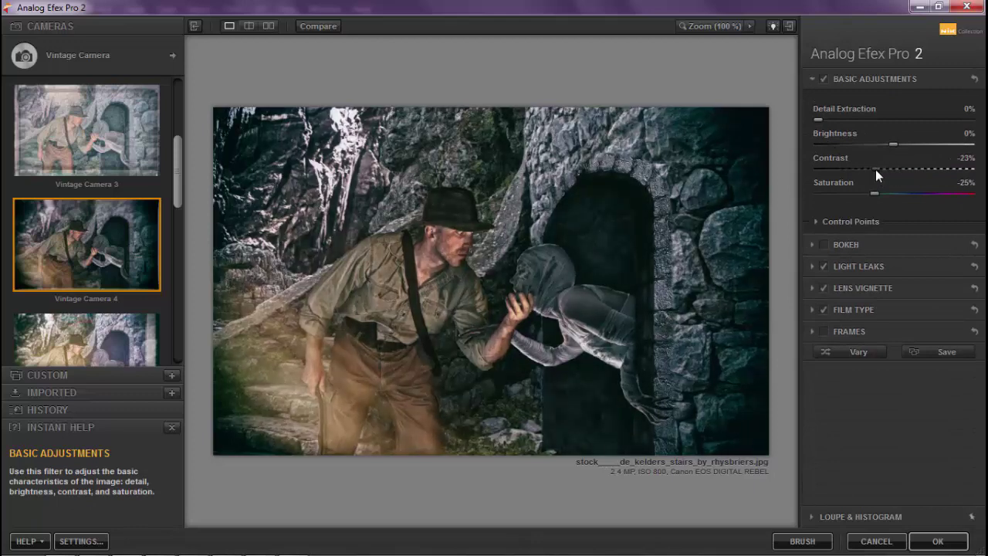
pyautogui.click(736, 27)
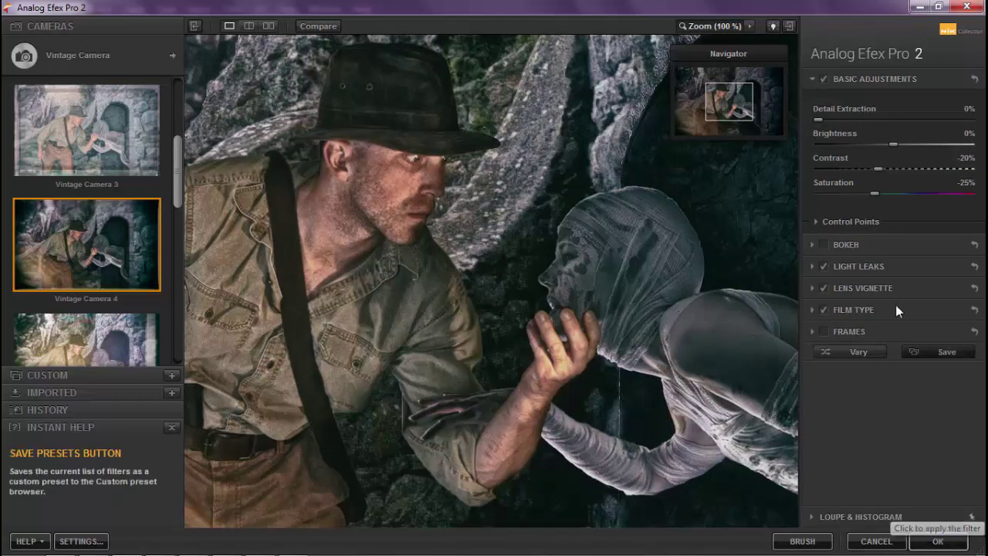
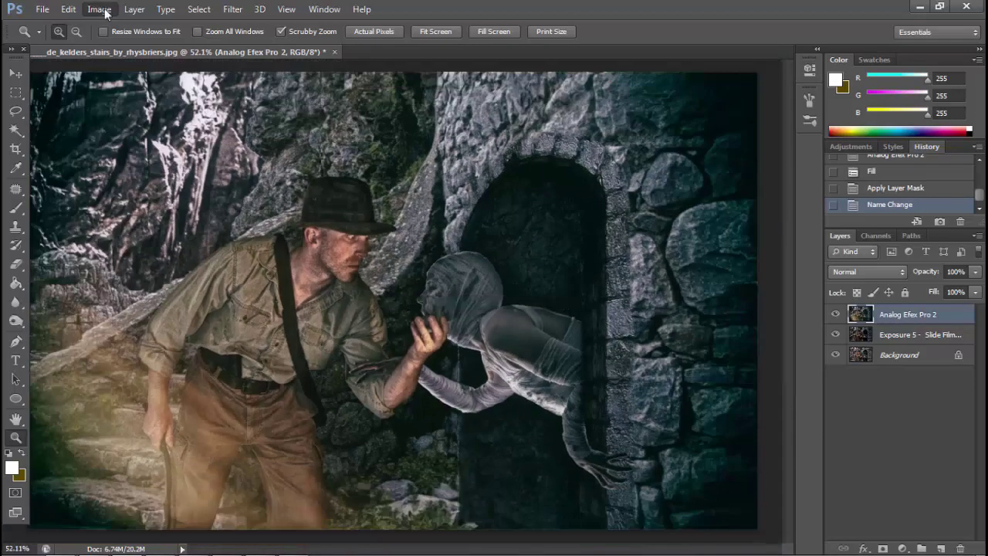
# Preview Color Lookup presets on the Analog Efex Pro 2 layer, then cancel without applying.
pyautogui.click(99, 8)
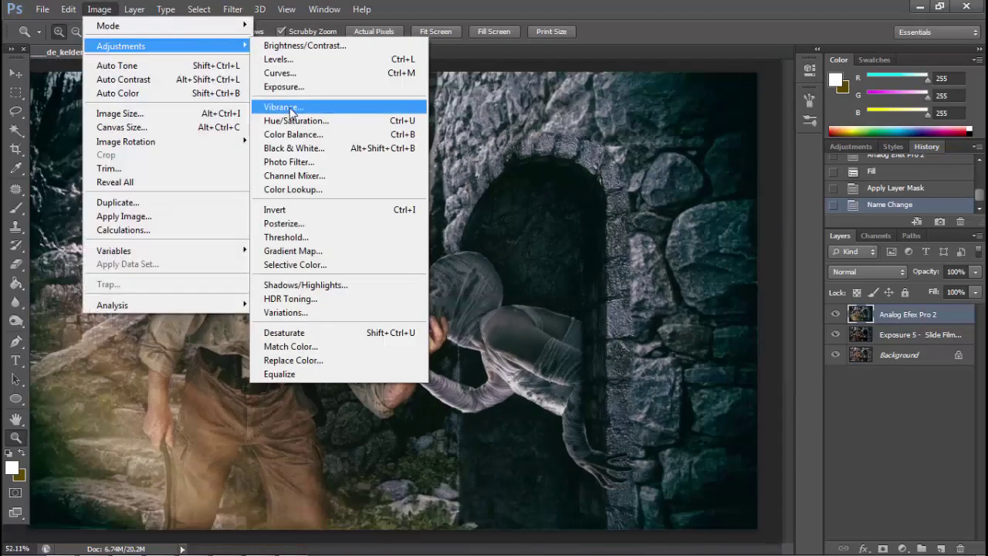
pyautogui.click(301, 192)
pyautogui.click(780, 261)
pyautogui.click(735, 301)
pyautogui.press('Up')
pyautogui.press('Up')
pyautogui.press('Up')
pyautogui.press('Up')
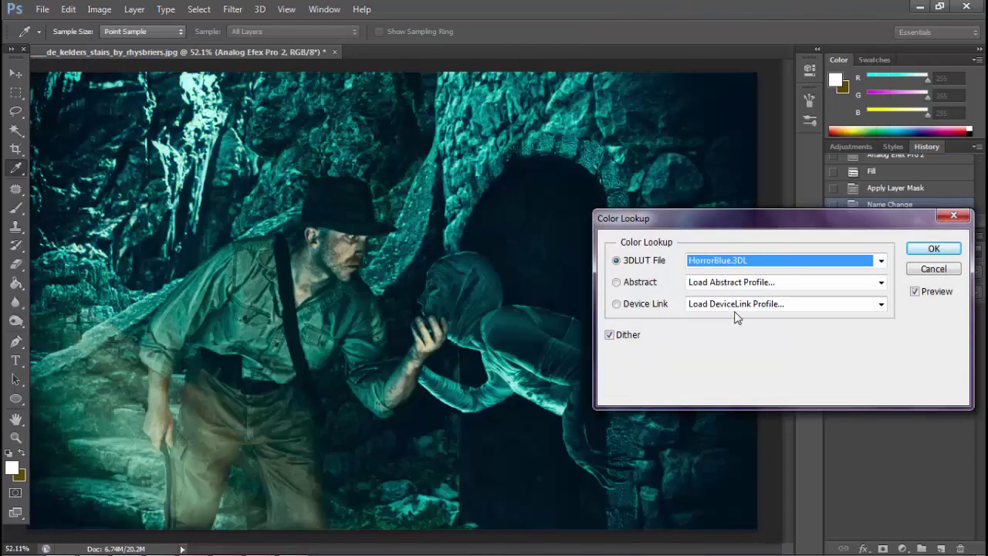
pyautogui.press('Up')
pyautogui.press('Up')
pyautogui.press('Up')
pyautogui.press('Up')
pyautogui.press('Up')
pyautogui.press('Up')
pyautogui.press('Escape')
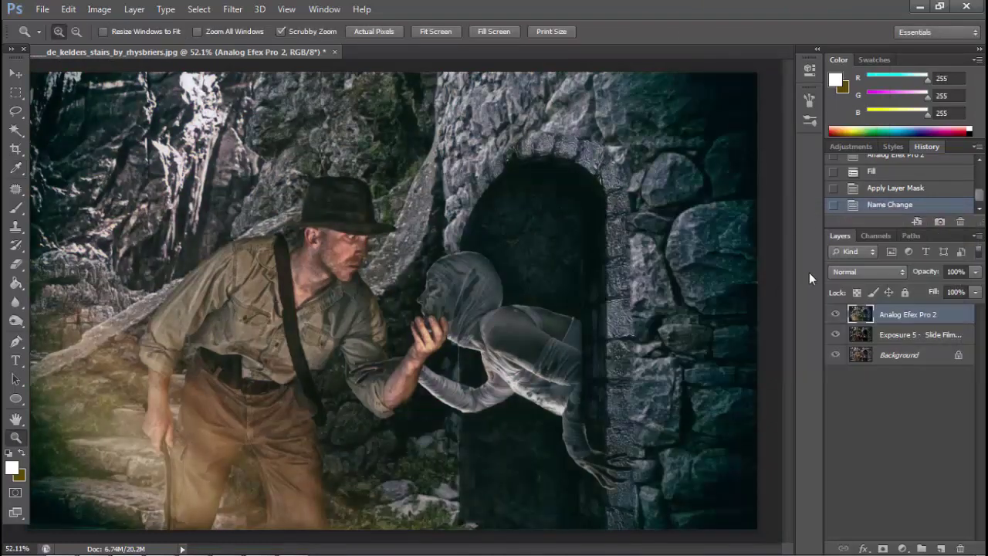
# Duplicate the Analog Efex Pro 2 layer and apply the Moonlight.3DL Color Lookup to the copy.
pyautogui.rightClick(927, 312)
pyautogui.click(684, 144)
pyautogui.press('Return')
pyautogui.click(99, 9)
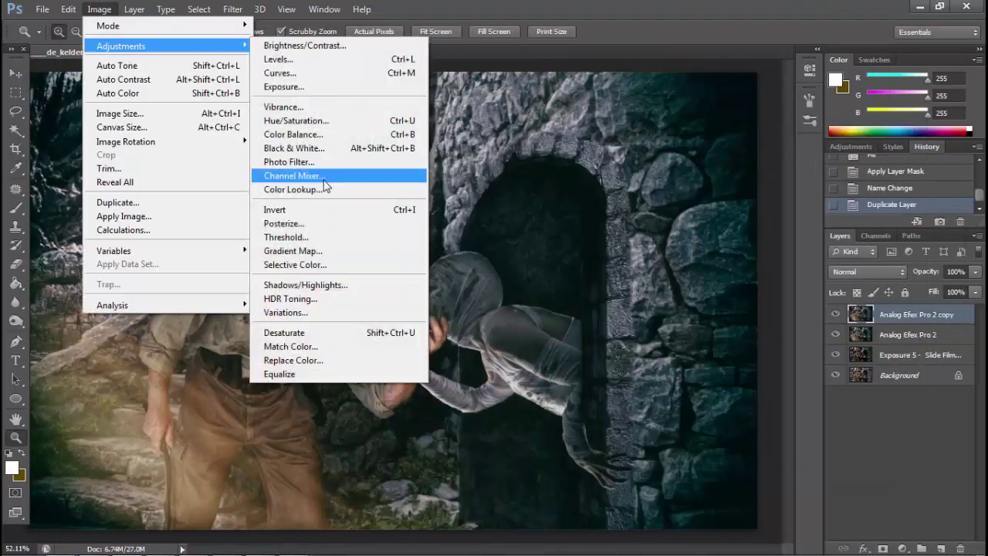
pyautogui.click(301, 188)
pyautogui.click(779, 261)
pyautogui.click(753, 286)
pyautogui.press('Return')
# Lower the blue copy's opacity to 26% and zoom in on the creature's hand.
pyautogui.click(975, 272)
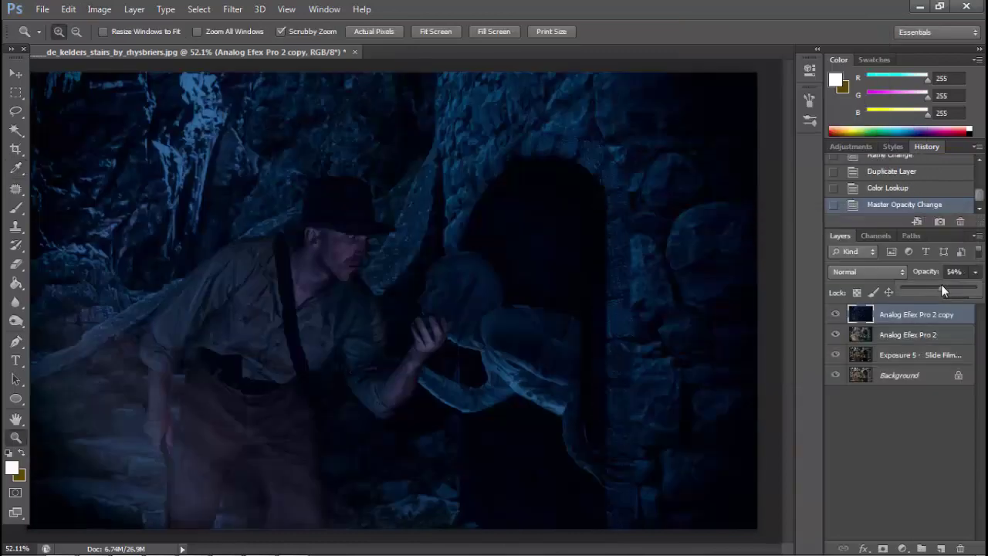
pyautogui.moveTo(941, 284); pyautogui.dragTo(921, 289)
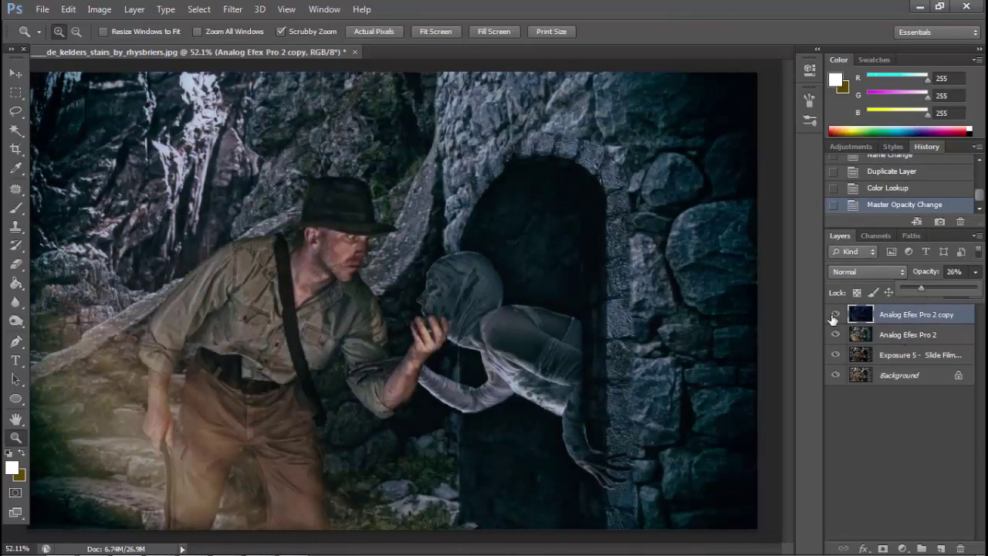
pyautogui.click(448, 219)
pyautogui.rightClick(397, 271)
pyautogui.click(432, 315)
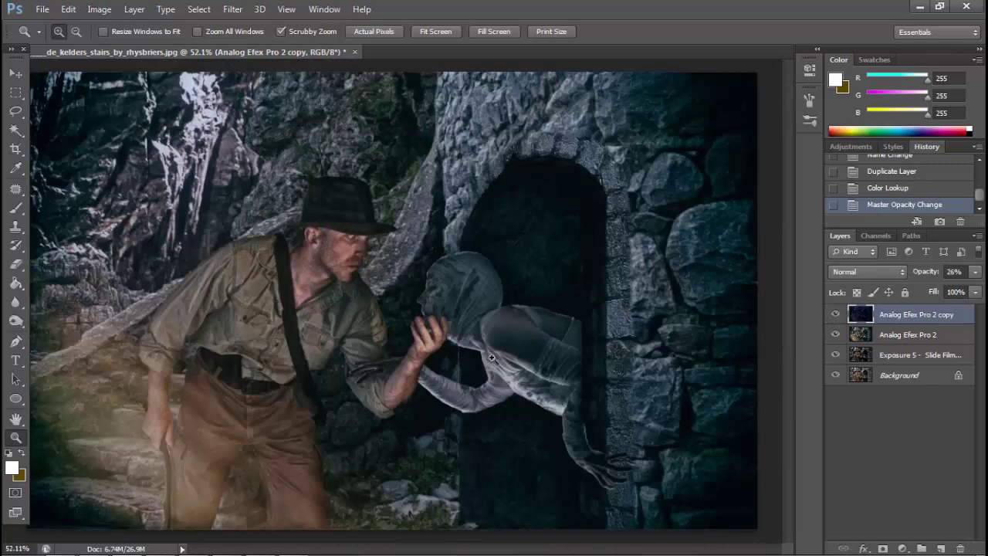
pyautogui.moveTo(628, 487); pyautogui.dragTo(695, 487)
pyautogui.click(16, 303)
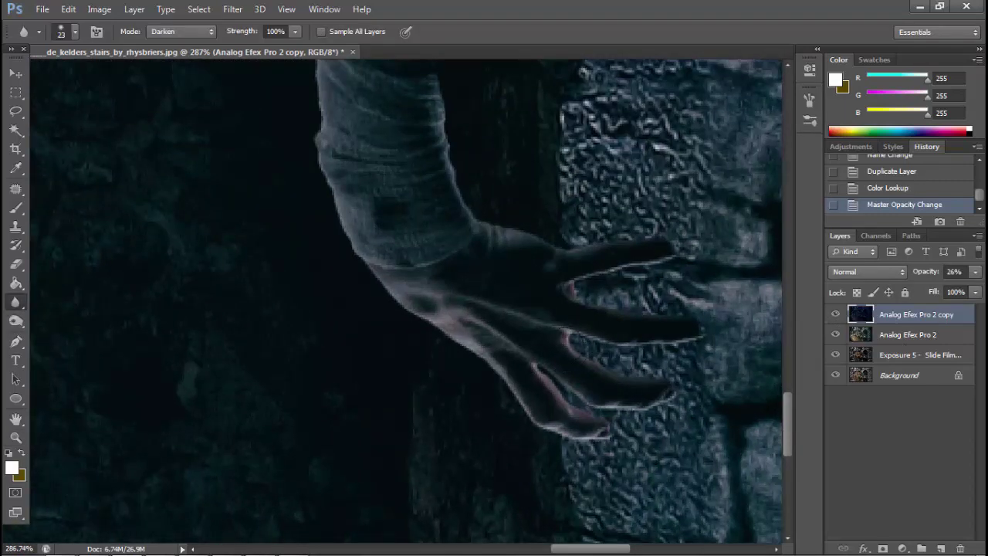
# Blur the pinkish finger edges, then select the Analog Efex Pro 2 layer and refit the view.
pyautogui.moveTo(562, 328); pyautogui.dragTo(575, 340)
pyautogui.moveTo(565, 287); pyautogui.dragTo(573, 294)
pyautogui.click(913, 338)
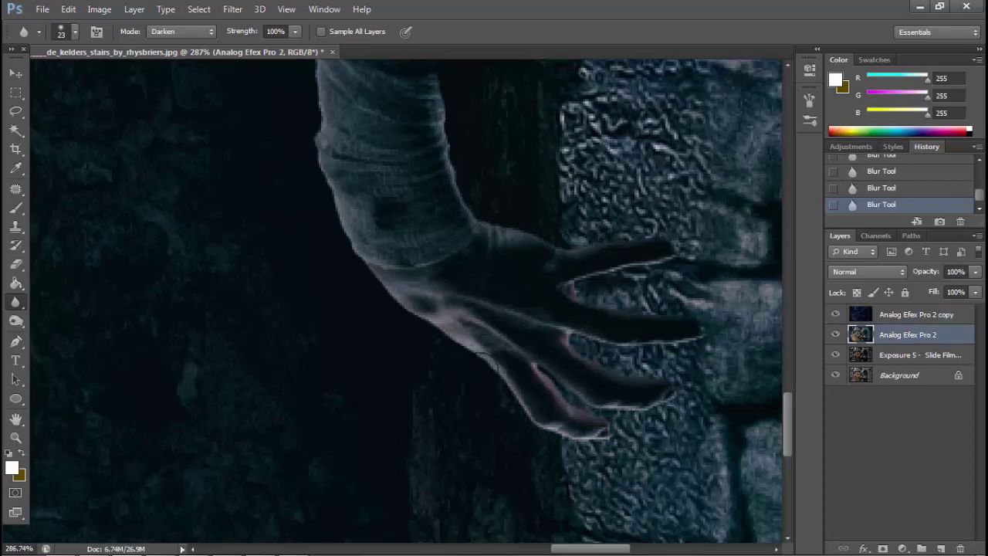
pyautogui.click(16, 437)
pyautogui.hotkey('ctrl', '0')
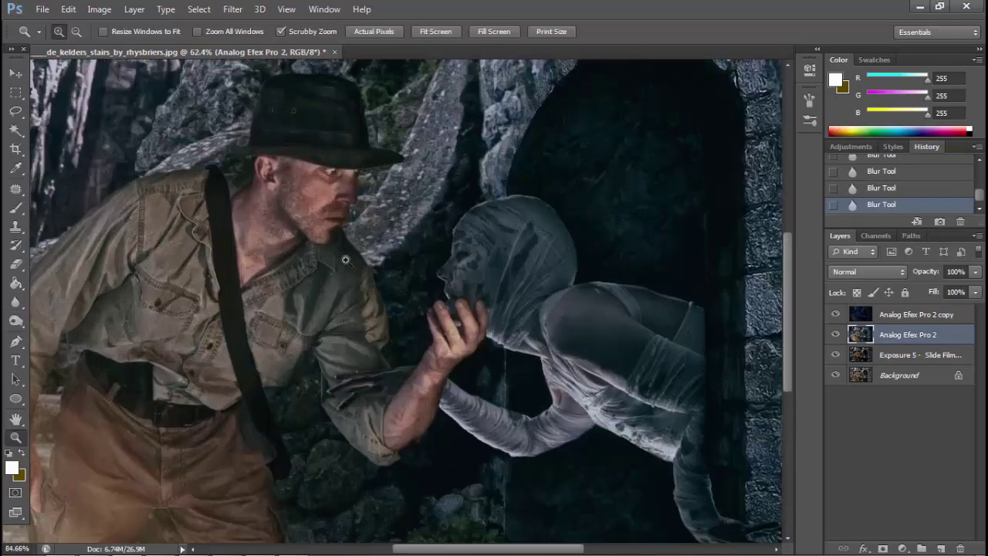
pyautogui.moveTo(463, 448); pyautogui.dragTo(305, 265)
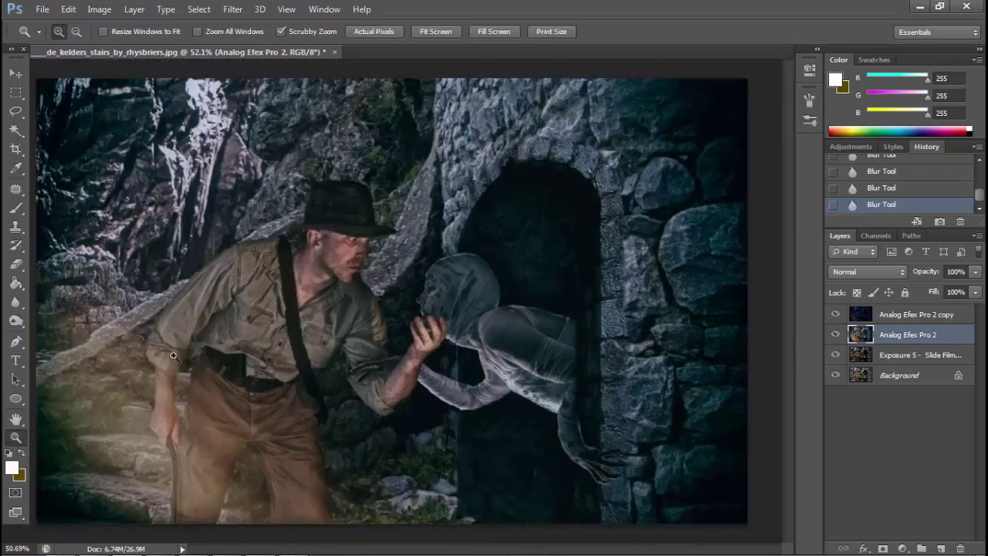
pyautogui.click(305, 298)
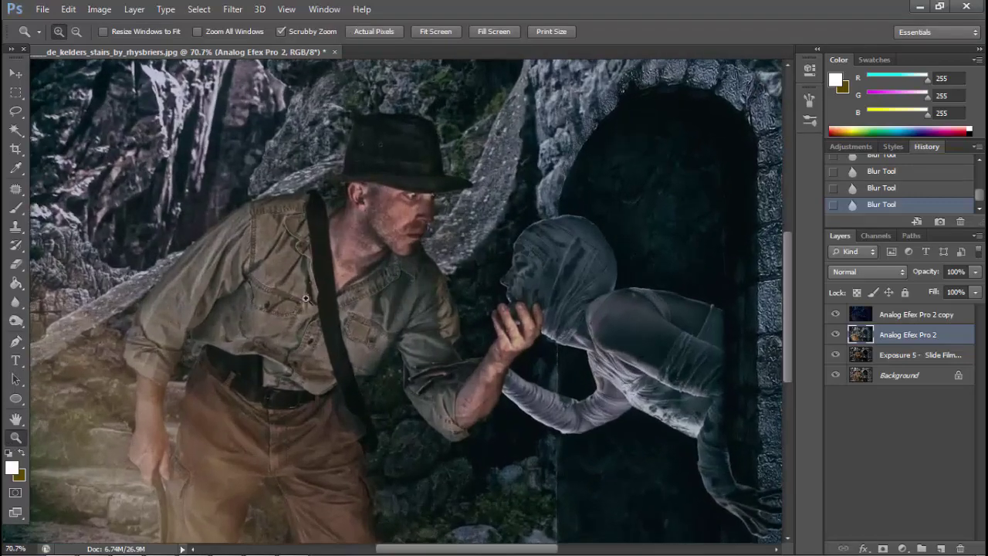
pyautogui.hotkey('ctrl', '0')
pyautogui.click(104, 11)
# Flatten the image and apply a Warming Filter (LBA) photo filter at density 43.
pyautogui.click(177, 484)
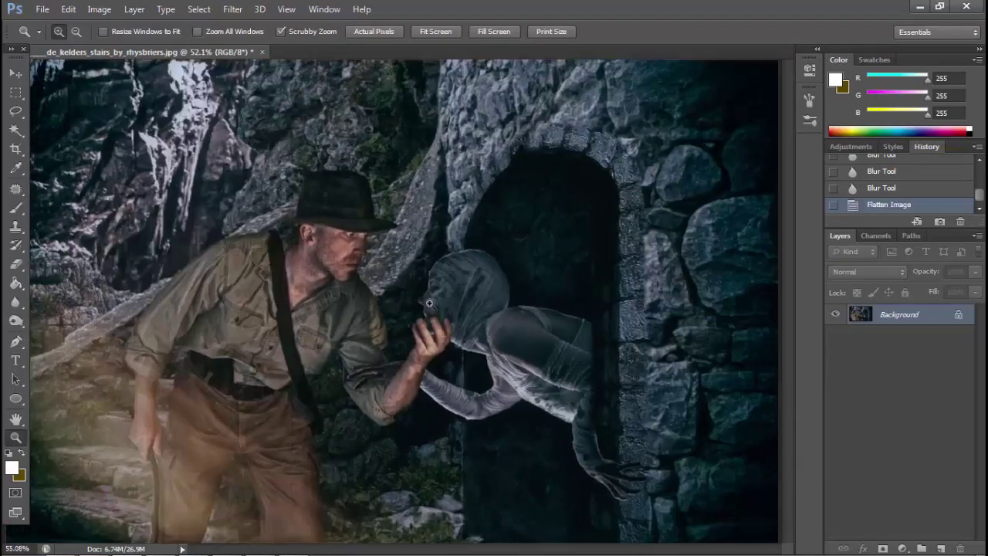
pyautogui.click(99, 8)
pyautogui.click(309, 185)
pyautogui.click(660, 346)
pyautogui.click(661, 83)
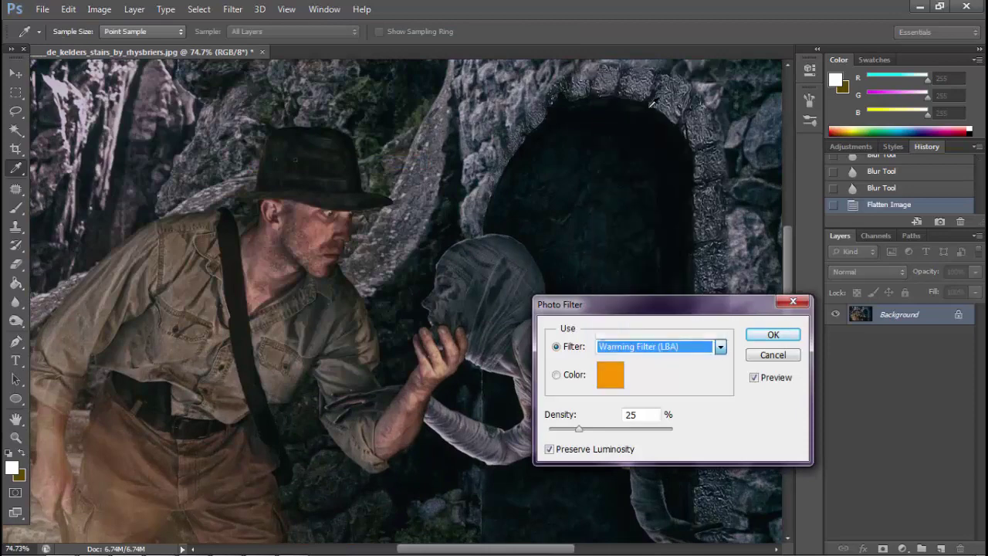
pyautogui.moveTo(580, 427); pyautogui.dragTo(604, 430)
# Shift the highlights toward blue by +10 with Color Balance.
pyautogui.click(99, 8)
pyautogui.moveTo(120, 46)
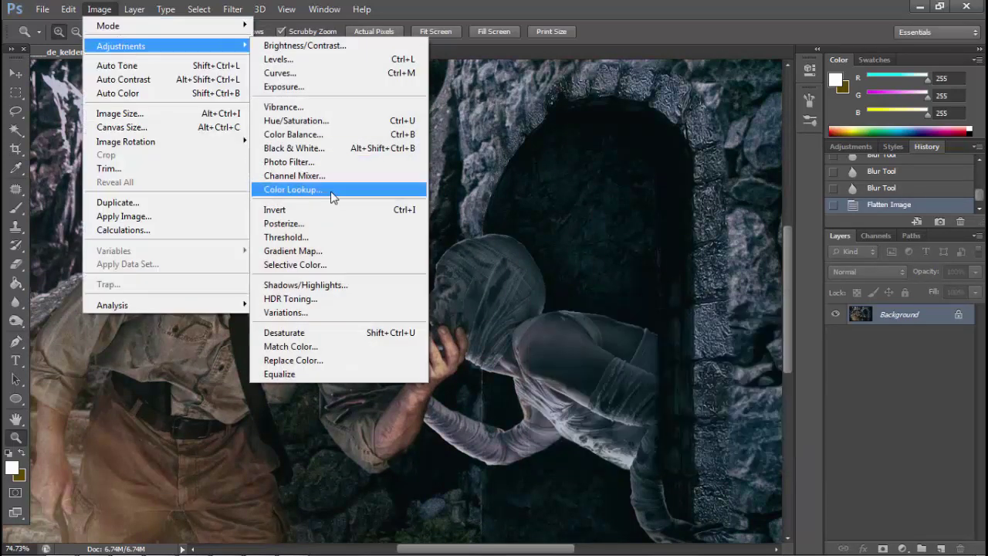
pyautogui.click(293, 135)
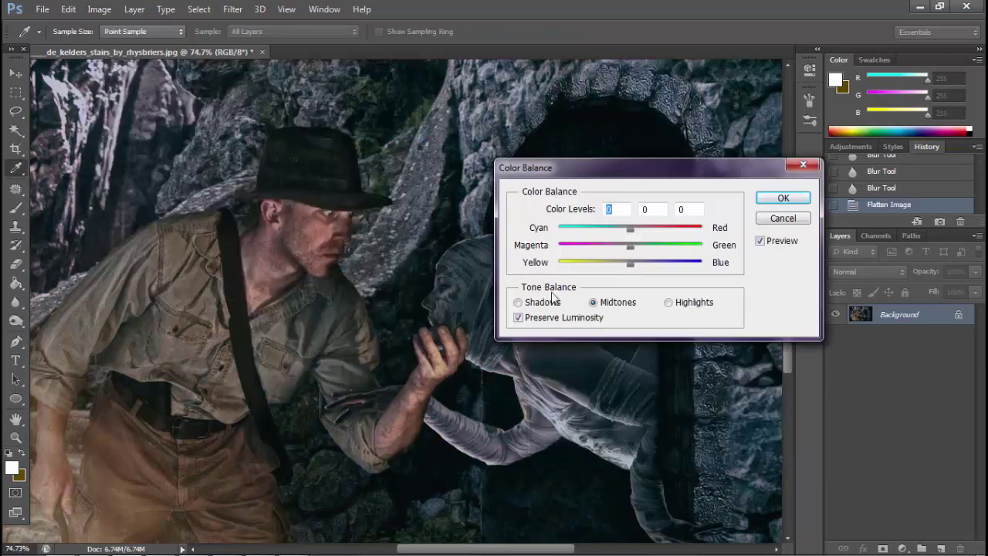
pyautogui.moveTo(630, 263); pyautogui.dragTo(638, 266)
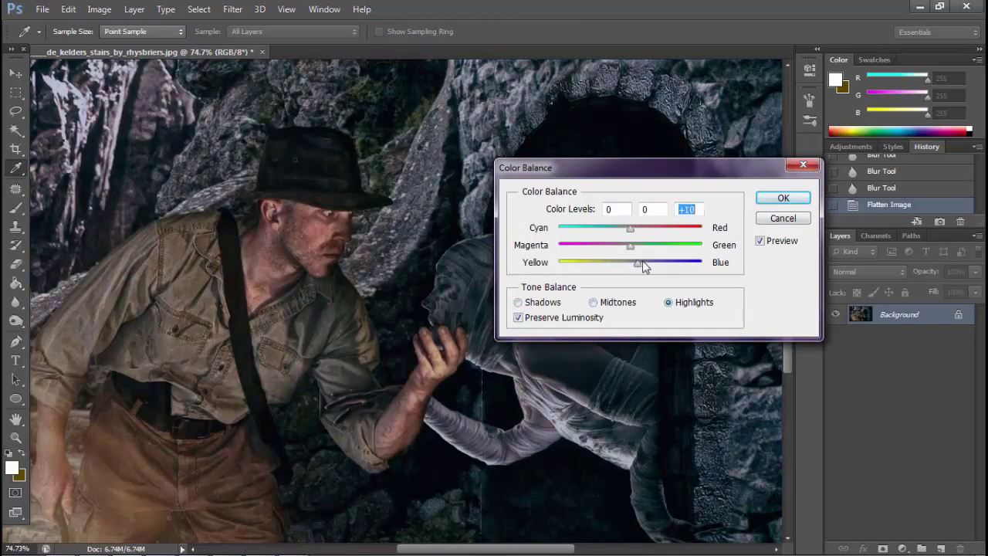
pyautogui.click(758, 203)
pyautogui.moveTo(625, 238)
pyautogui.mouseDown()
pyautogui.moveTo(441, 236)
pyautogui.moveTo(325, 254)
pyautogui.mouseUp()
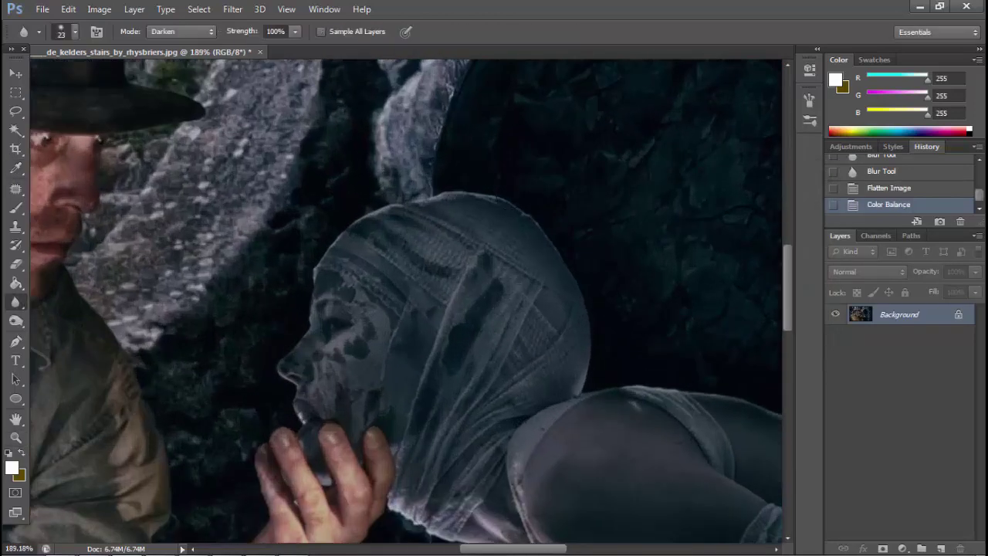
# Blur the bandaged head's edge and enlarge the blur brush to 97 px.
pyautogui.moveTo(417, 189); pyautogui.dragTo(502, 197)
pyautogui.press('z')
pyautogui.rightClick(720, 198)
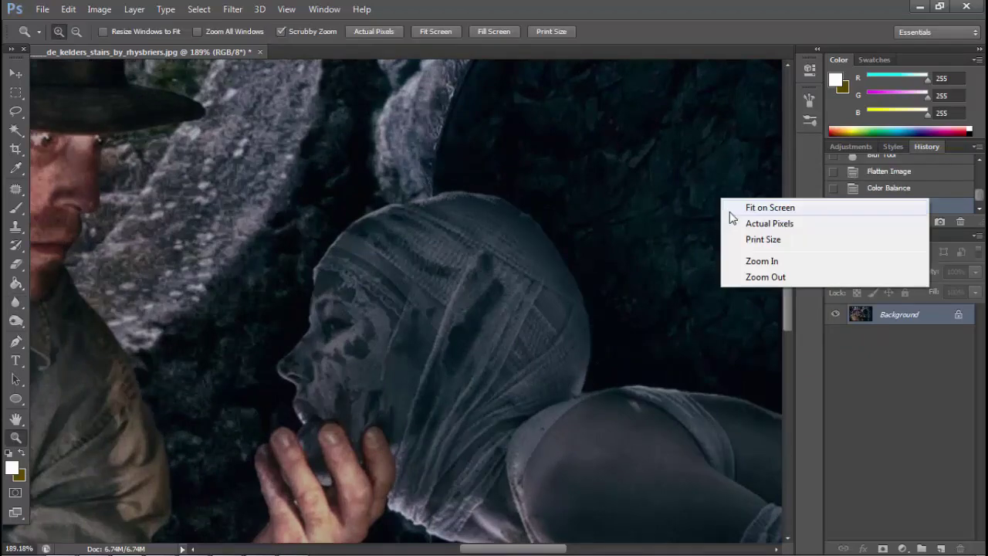
pyautogui.click(752, 205)
pyautogui.press('r')
pyautogui.rightClick(491, 303)
pyautogui.moveTo(449, 310); pyautogui.dragTo(468, 310)
pyautogui.press('Return')
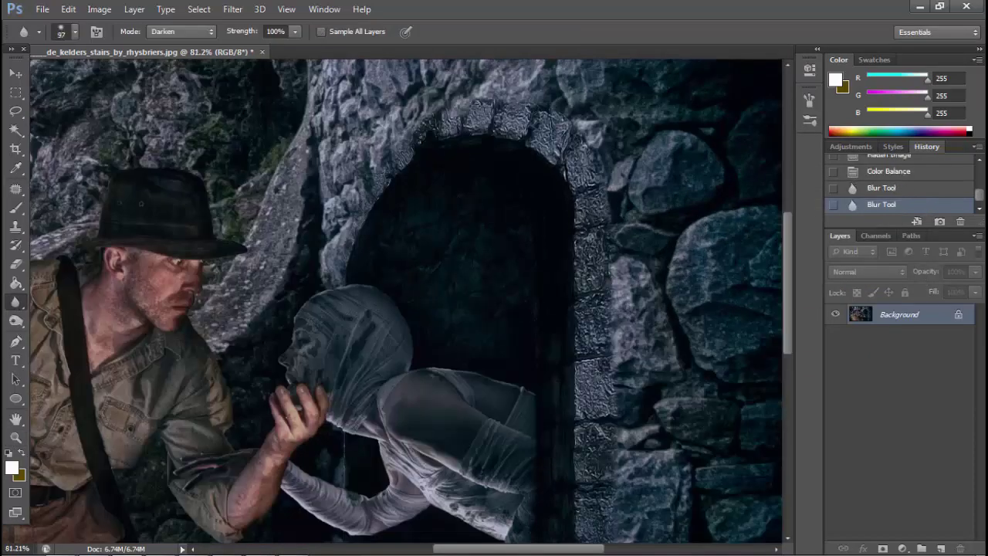
pyautogui.scroll(-5, 405, 301)
# Enlarge the blur brush to 162 px and review the explorer's head and full image.
pyautogui.press('z')
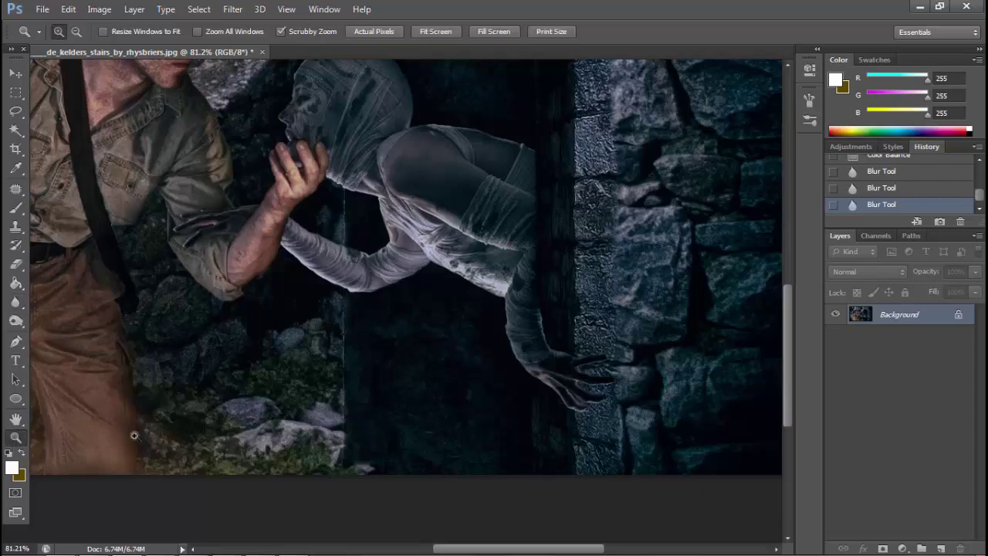
pyautogui.rightClick(159, 411)
pyautogui.click(183, 420)
pyautogui.rightClick(290, 301)
pyautogui.click(308, 308)
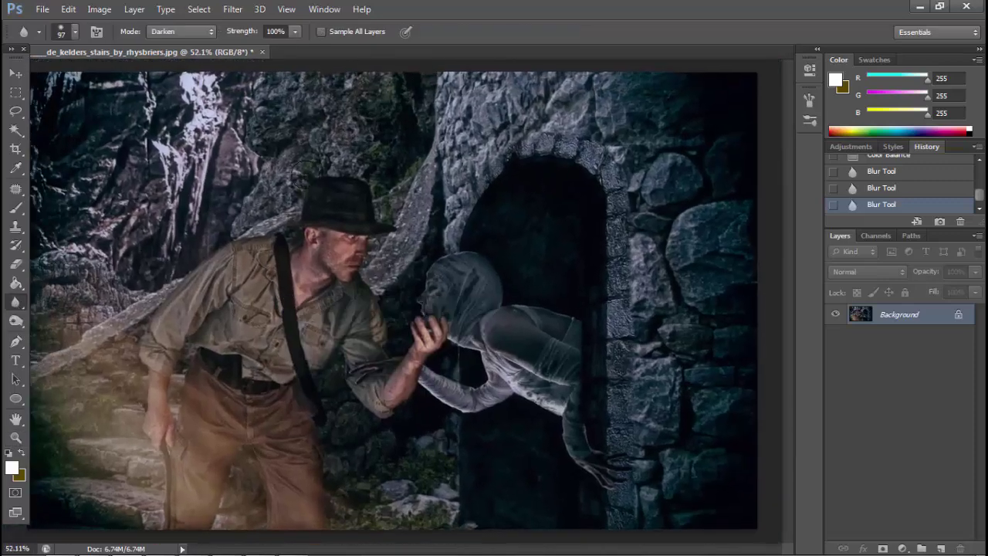
pyautogui.rightClick(108, 244)
pyautogui.moveTo(189, 265); pyautogui.dragTo(206, 264)
pyautogui.press('Return')
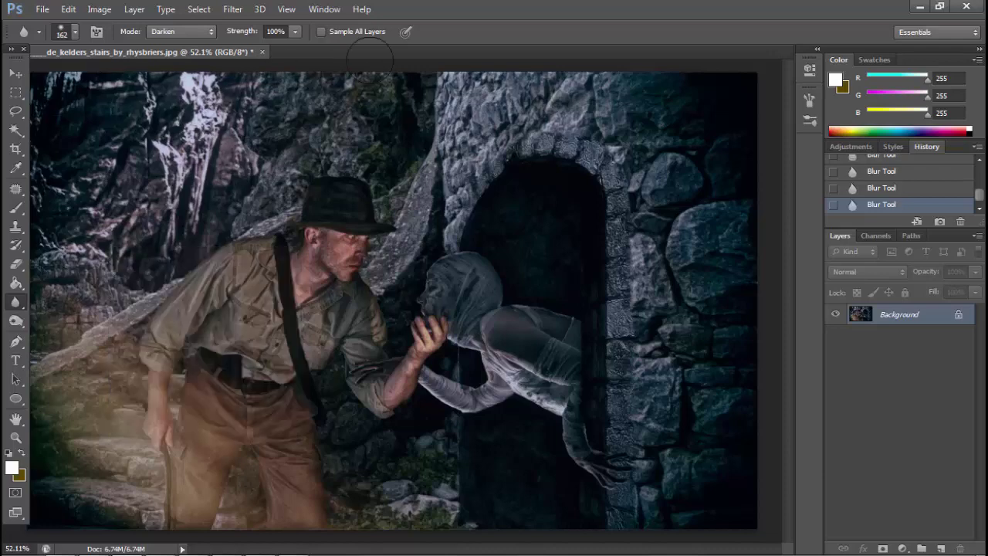
pyautogui.press('z')
pyautogui.moveTo(231, 182); pyautogui.dragTo(246, 182)
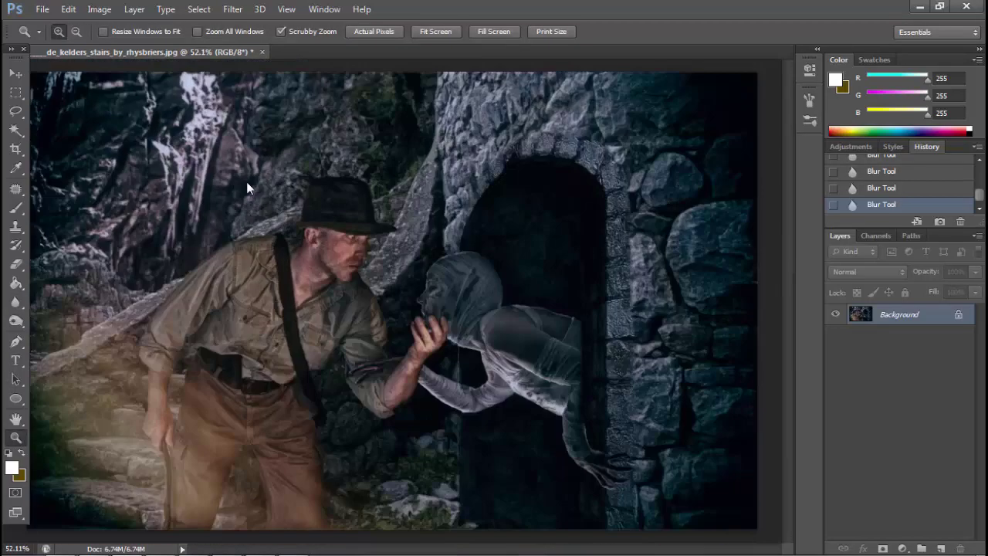
pyautogui.moveTo(238, 222)
pyautogui.mouseDown()
pyautogui.moveTo(379, 333)
pyautogui.moveTo(163, 291)
pyautogui.mouseUp()
# Preview Color Lookup presets up to filmstock_50.3dl, then cancel without applying.
pyautogui.click(99, 8)
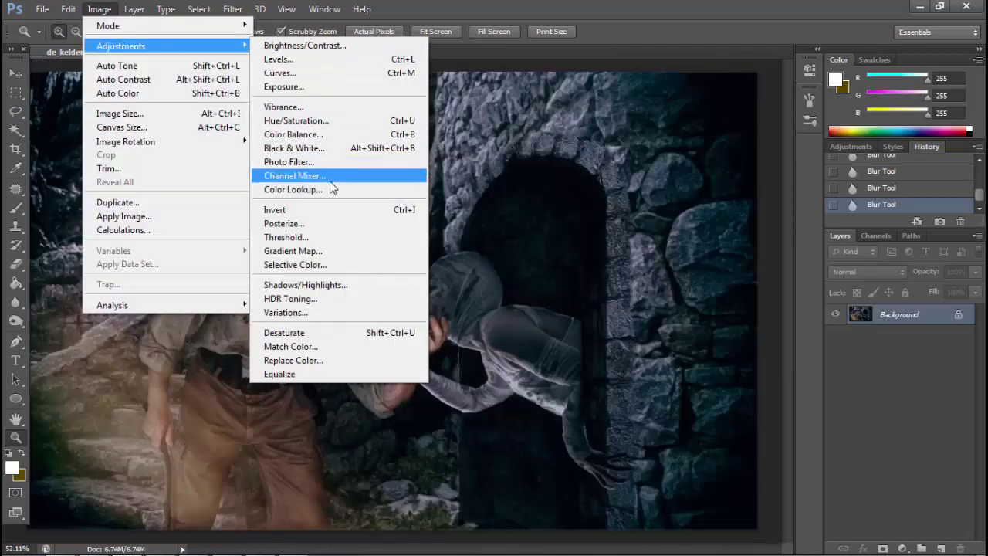
pyautogui.click(294, 205)
pyautogui.click(783, 260)
pyautogui.click(730, 298)
pyautogui.press('Up')
pyautogui.press('Up')
pyautogui.press('Up')
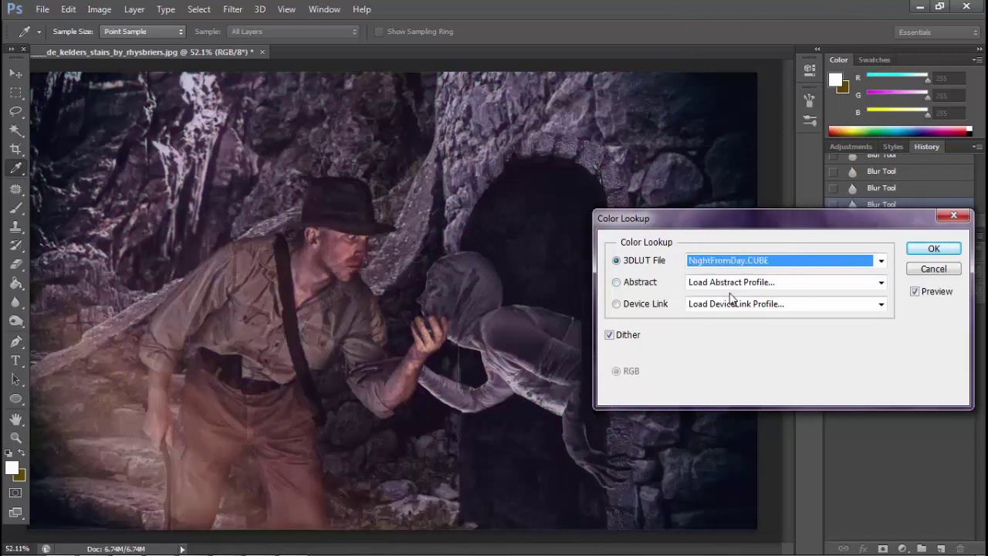
pyautogui.press('Up')
pyautogui.press('Up')
pyautogui.press('Up')
pyautogui.press('Up')
pyautogui.press('Up')
pyautogui.press('Up')
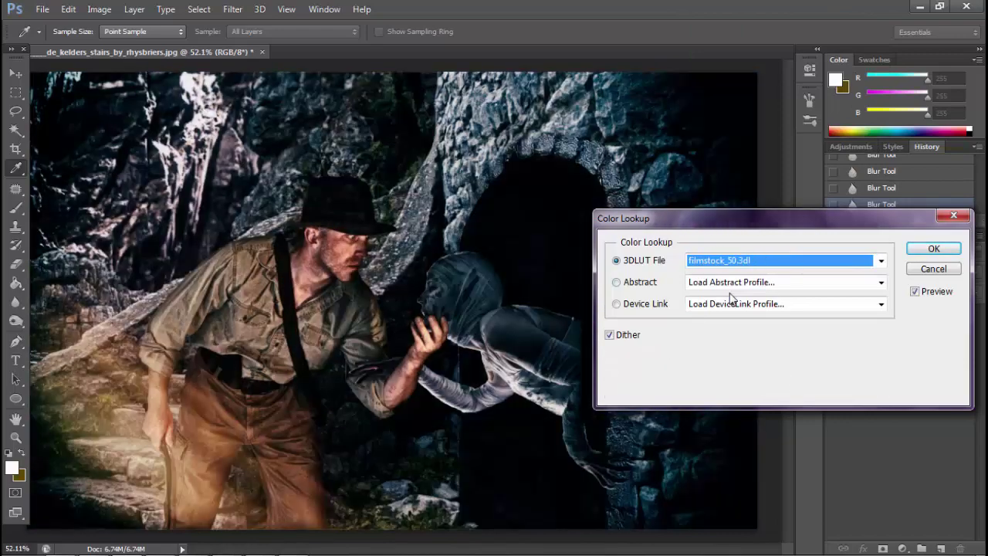
pyautogui.click(934, 268)
# Duplicate the Background and grade the copy with filmstock_50.3dl at 41% opacity.
pyautogui.press('z')
pyautogui.rightClick(778, 317)
pyautogui.click(868, 352)
pyautogui.click(626, 161)
pyautogui.click(99, 9)
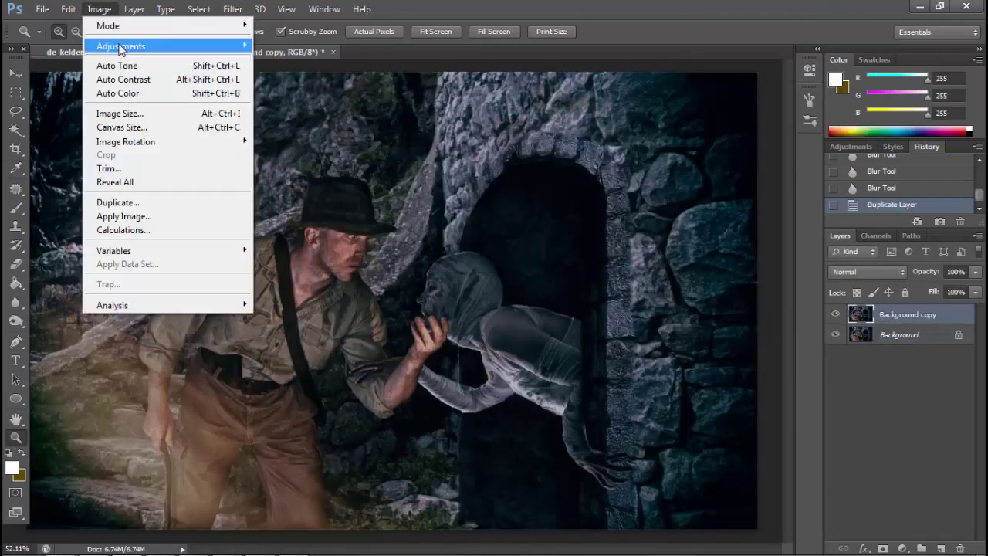
pyautogui.click(293, 205)
pyautogui.click(784, 260)
pyautogui.click(739, 178)
pyautogui.click(933, 248)
pyautogui.click(976, 272)
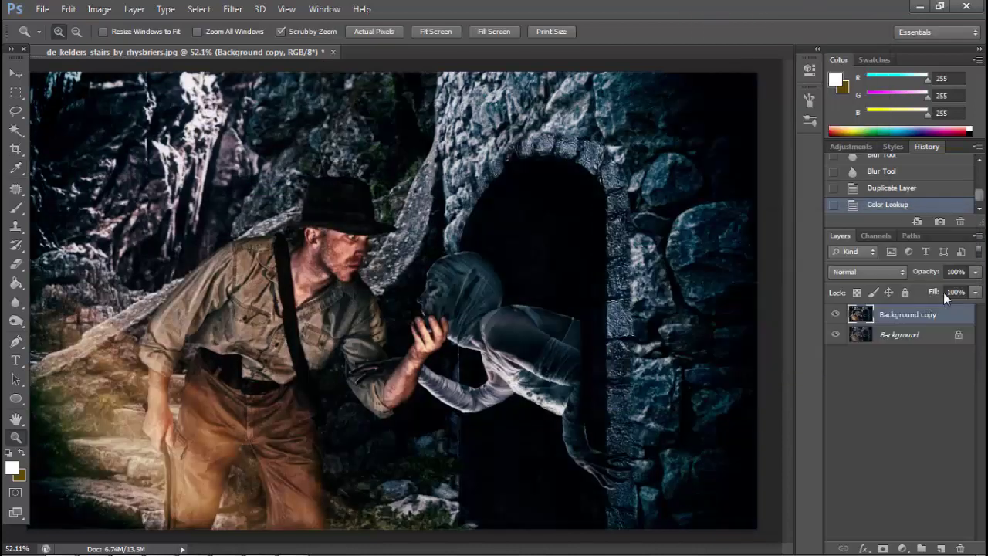
pyautogui.moveTo(944, 292); pyautogui.dragTo(932, 290)
# Delete the duplicated colour-graded layer, keeping only the Background.
pyautogui.click(853, 336)
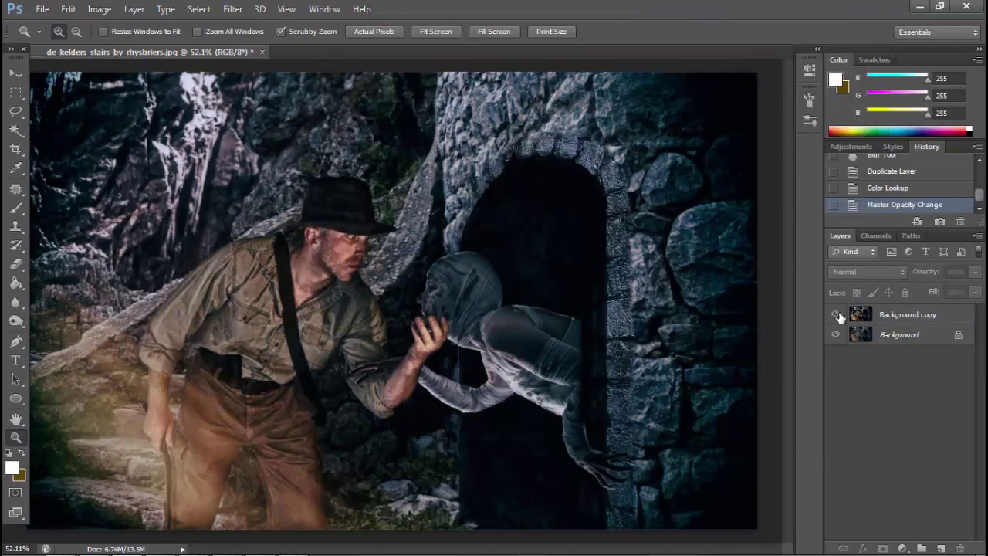
pyautogui.hotkey('ctrl', '+')
pyautogui.hotkey('ctrl', '+')
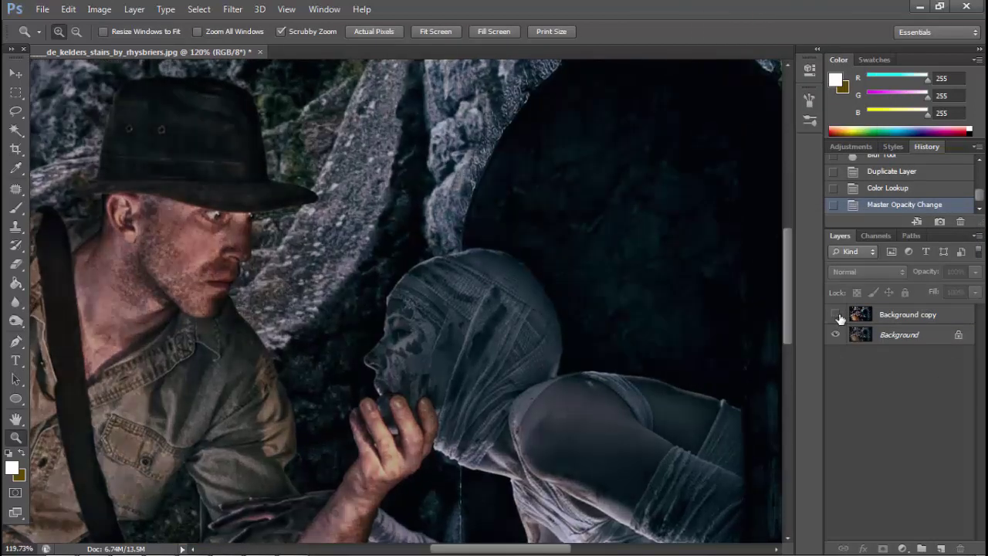
pyautogui.click(841, 317)
pyautogui.press('Delete')
# Blur the edges of the bandaged figure's face.
pyautogui.moveTo(494, 324); pyautogui.dragTo(515, 324)
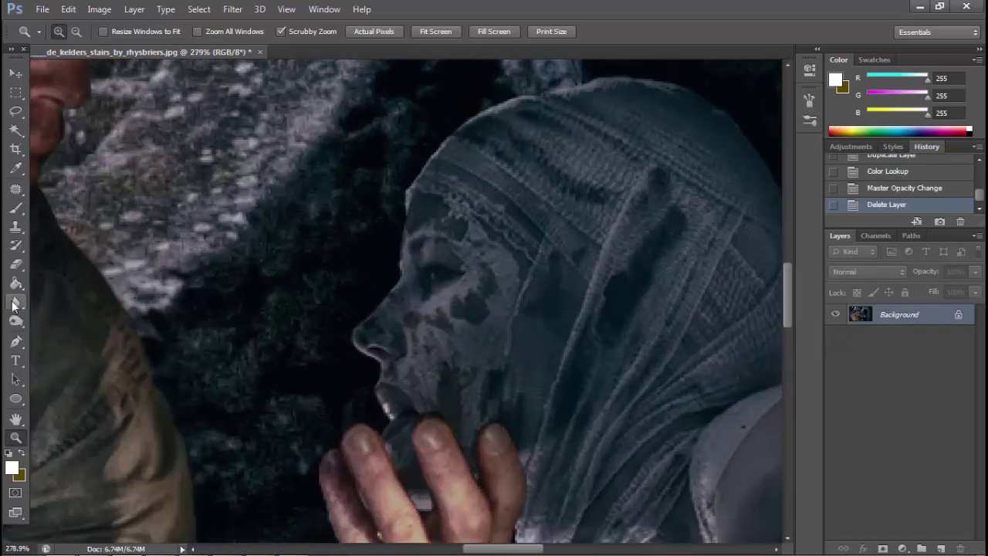
pyautogui.click(16, 303)
pyautogui.rightClick(383, 253)
pyautogui.press('Escape')
pyautogui.moveTo(408, 170); pyautogui.dragTo(421, 215)
pyautogui.moveTo(401, 255); pyautogui.dragTo(405, 288)
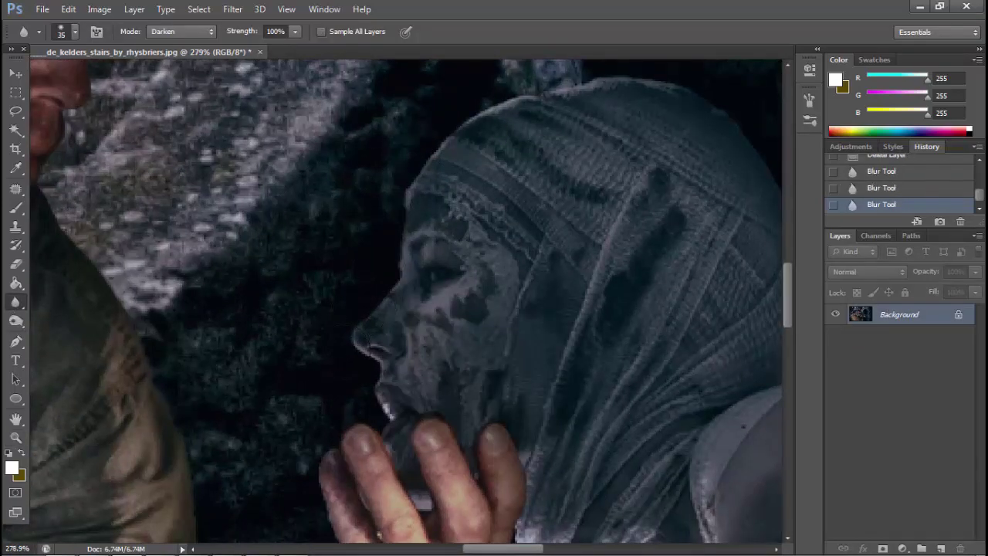
# Pan and zoom around the image to inspect the figure's arm and the ground.
pyautogui.scroll(-2, 114, 446)
pyautogui.scroll(-2, 114, 446)
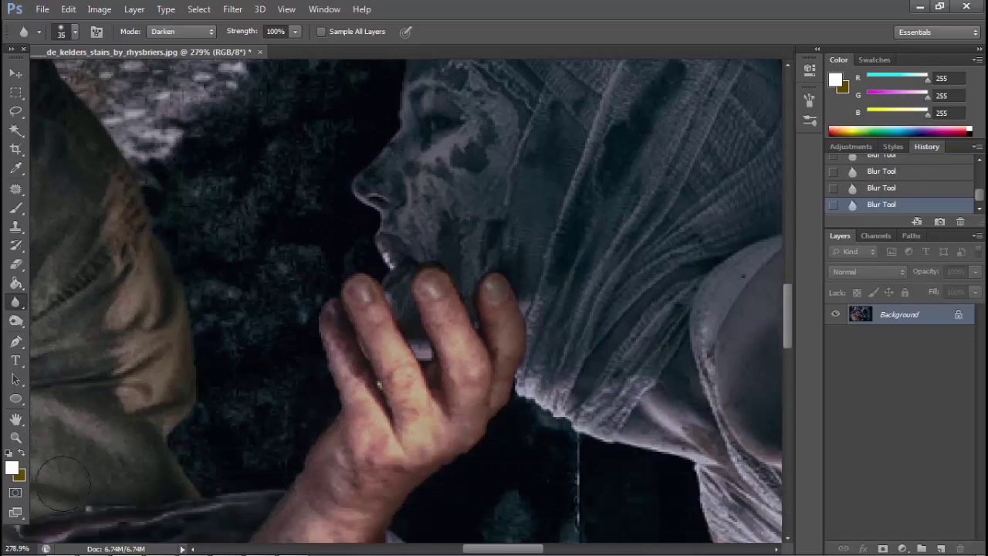
pyautogui.press('z')
pyautogui.rightClick(274, 380)
pyautogui.click(322, 387)
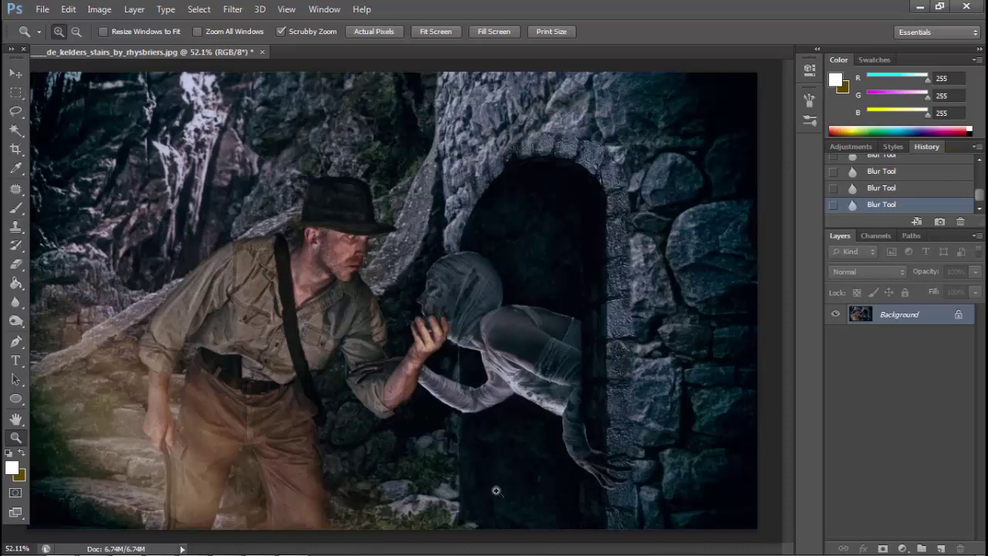
pyautogui.moveTo(496, 490); pyautogui.dragTo(441, 424)
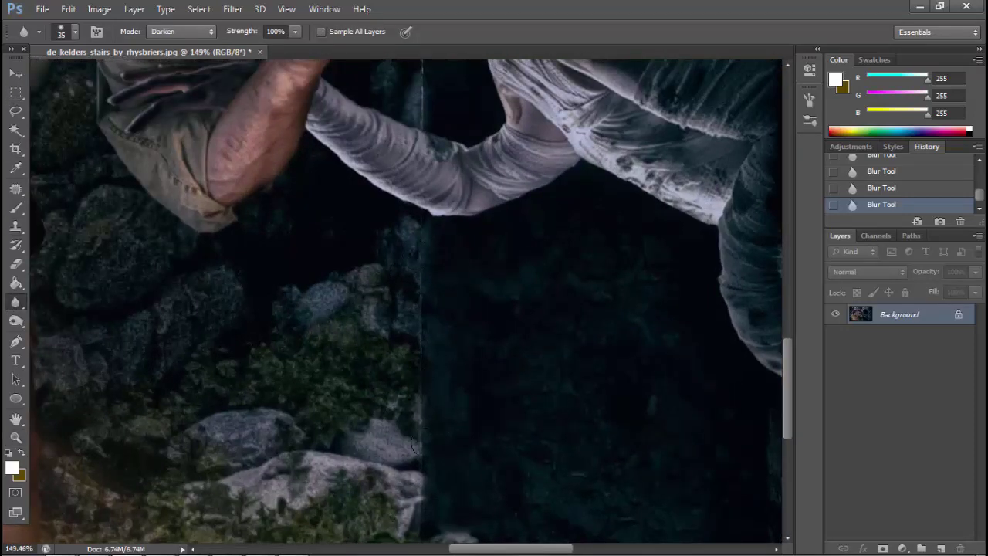
pyautogui.scroll(3, 406, 301)
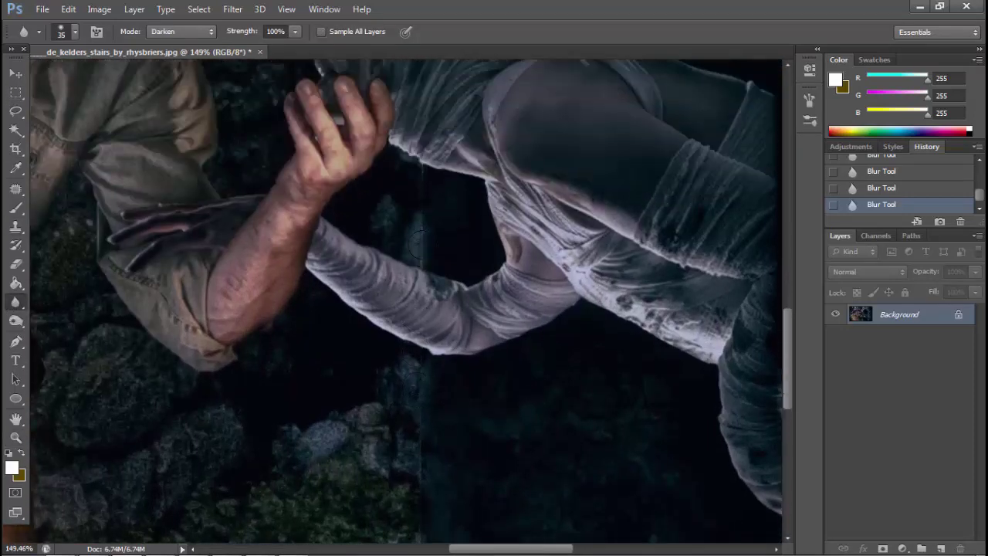
pyautogui.scroll(6, 48, 138)
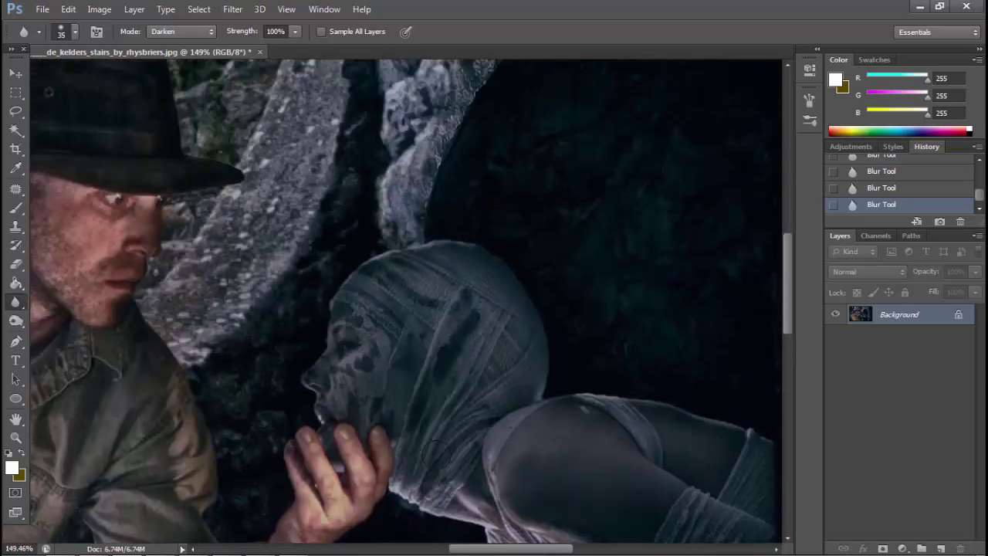
pyautogui.scroll(2, 48, 138)
pyautogui.scroll(2, 406, 301)
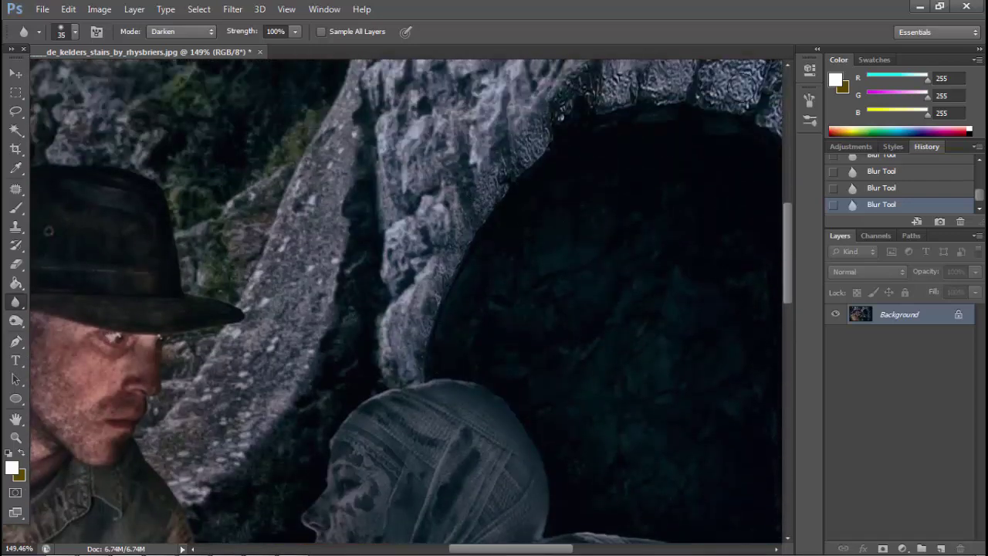
pyautogui.scroll(2, 710, 125)
pyautogui.hscroll(3, 48, 323)
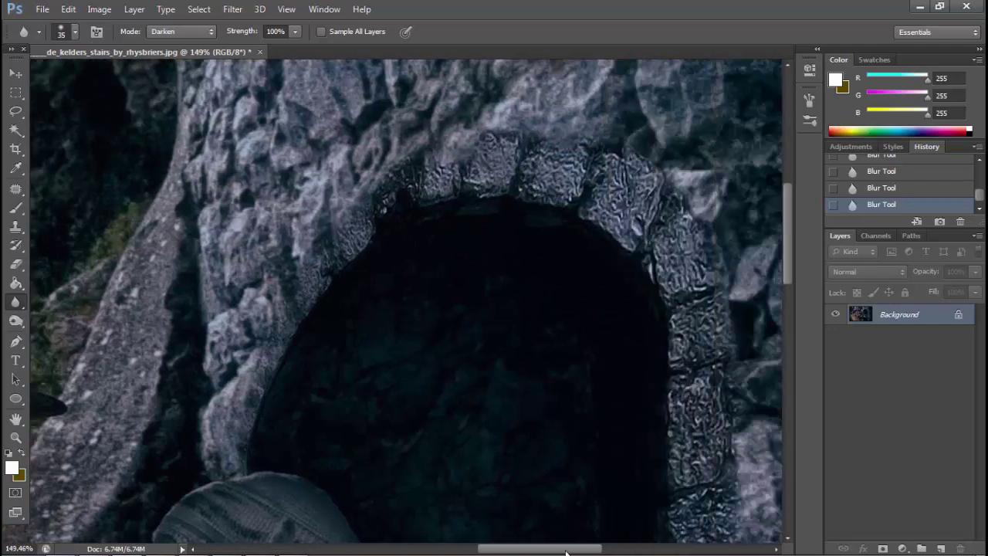
pyautogui.hscroll(2, 48, 323)
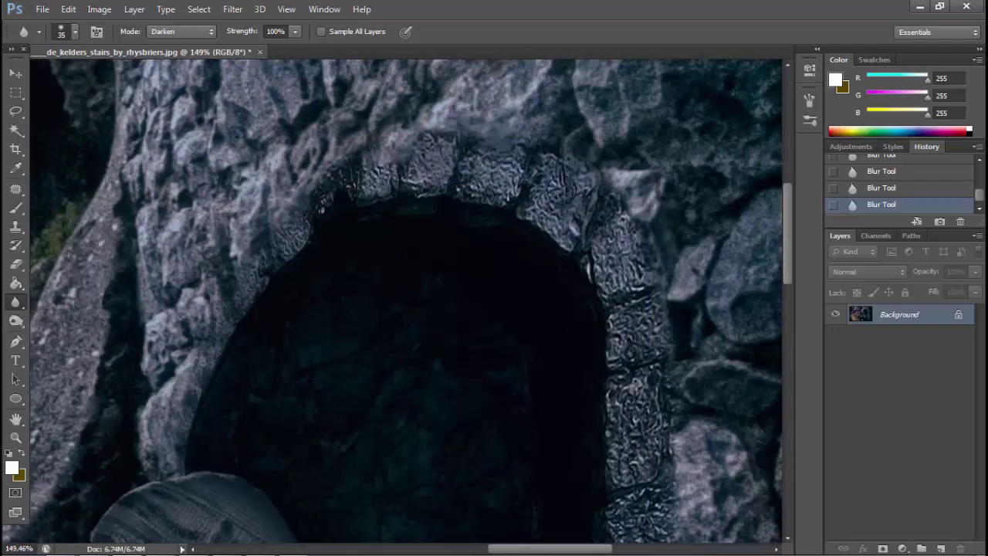
pyautogui.scroll(-1, 587, 271)
pyautogui.scroll(-1, 672, 421)
pyautogui.scroll(-3, 670, 384)
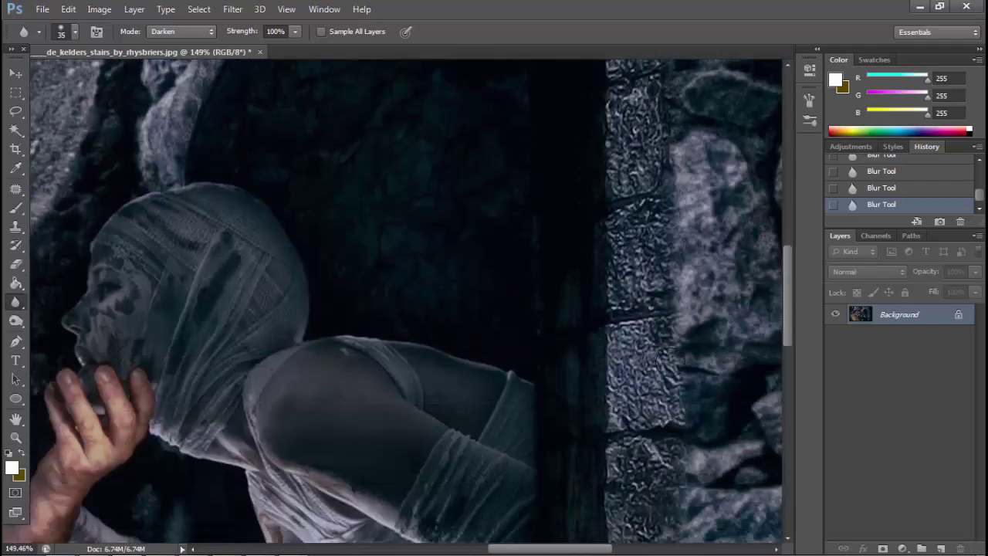
pyautogui.scroll(-1, 671, 379)
pyautogui.scroll(-1, 683, 378)
pyautogui.scroll(-2, 668, 436)
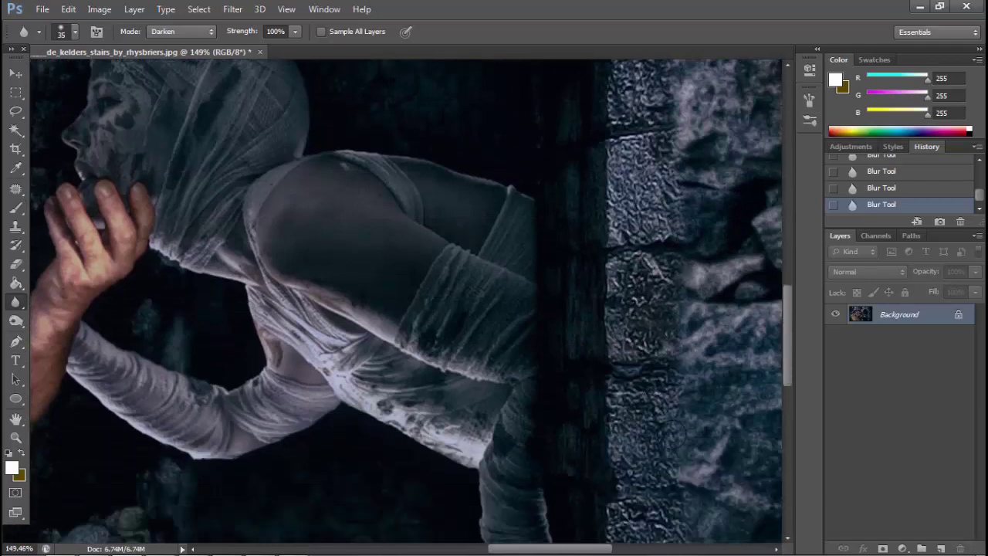
pyautogui.scroll(-1, 672, 463)
pyautogui.scroll(1, 583, 332)
pyautogui.scroll(-4, 583, 332)
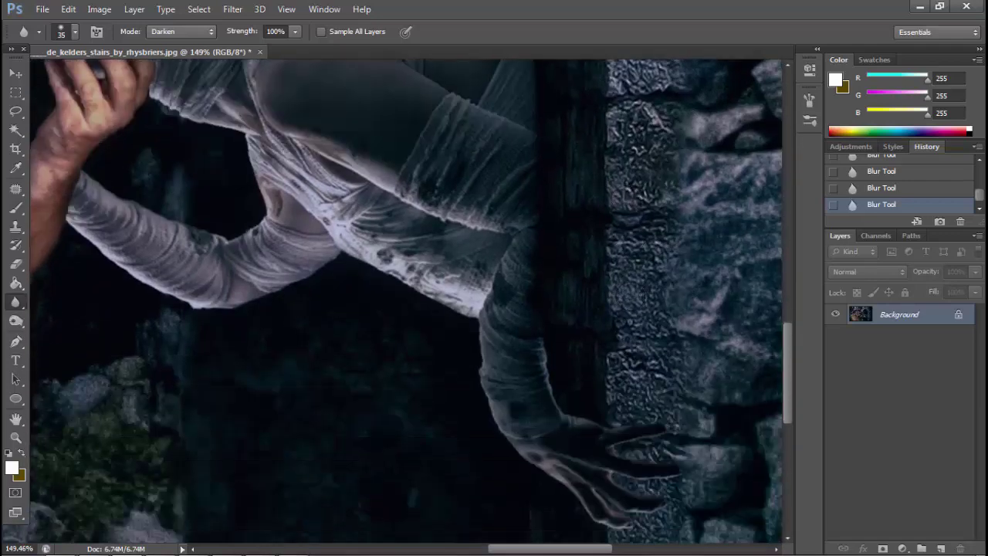
pyautogui.scroll(-2, 583, 332)
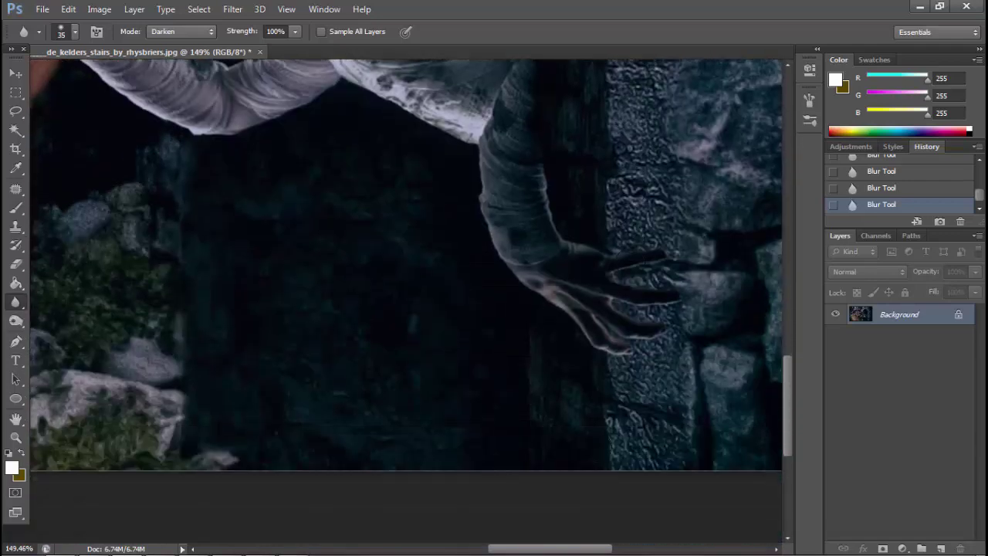
# Undo the last blur stroke on the figure's reaching hand.
pyautogui.click(11, 432)
pyautogui.moveTo(434, 421); pyautogui.dragTo(640, 474)
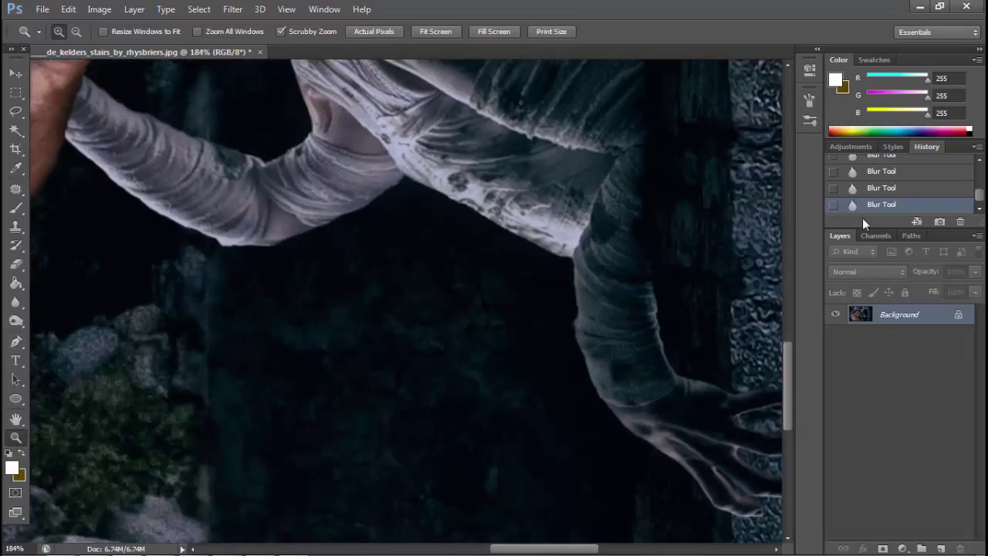
pyautogui.hotkey('ctrl', 'z')
pyautogui.rightClick(544, 348)
pyautogui.click(556, 355)
pyautogui.rightClick(347, 247)
pyautogui.click(353, 274)
pyautogui.moveTo(353, 271)
pyautogui.mouseDown()
pyautogui.moveTo(442, 262)
pyautogui.moveTo(455, 418)
pyautogui.mouseUp()
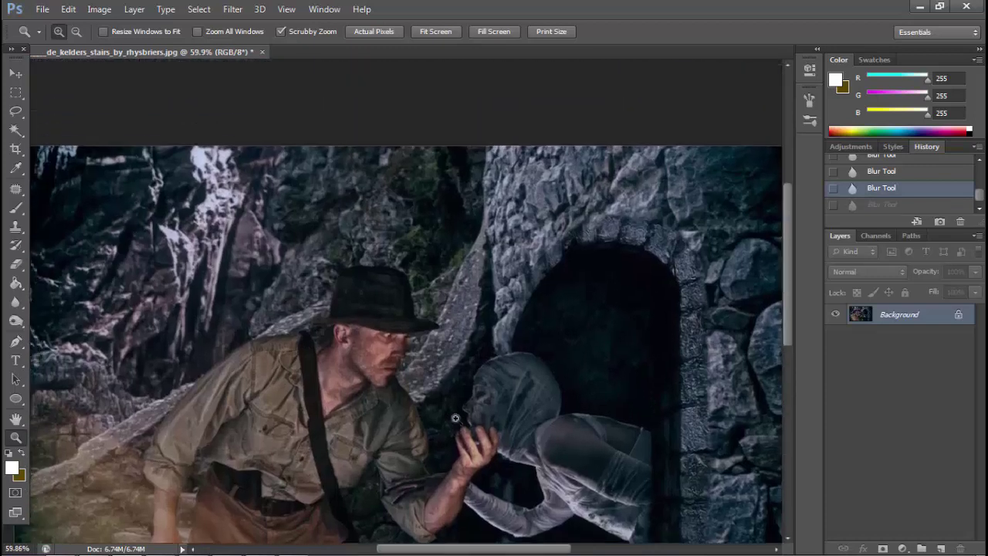
# Set the blur brush to Lighten mode with a 185 px size.
pyautogui.click(15, 301)
pyautogui.click(181, 32)
pyautogui.click(176, 81)
pyautogui.rightClick(259, 255)
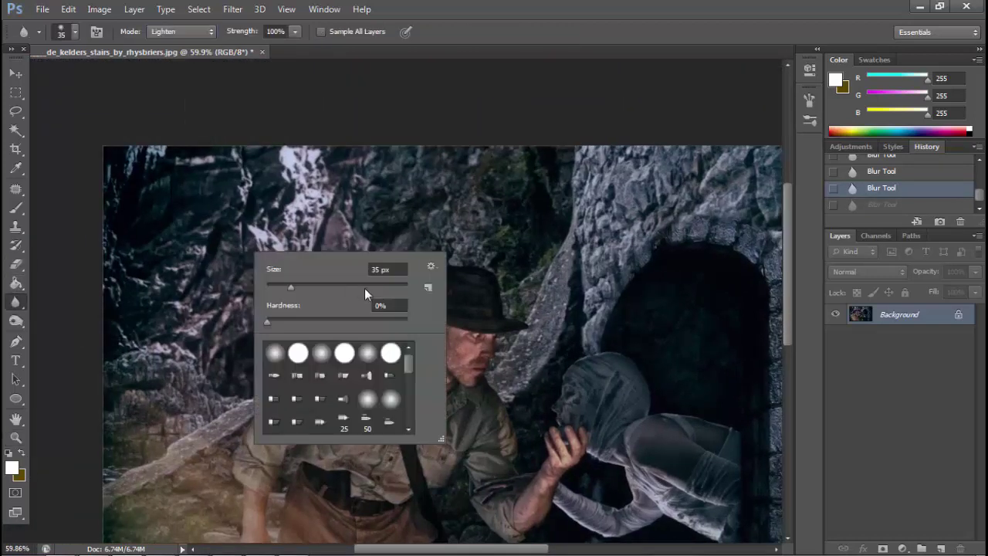
pyautogui.click(365, 288)
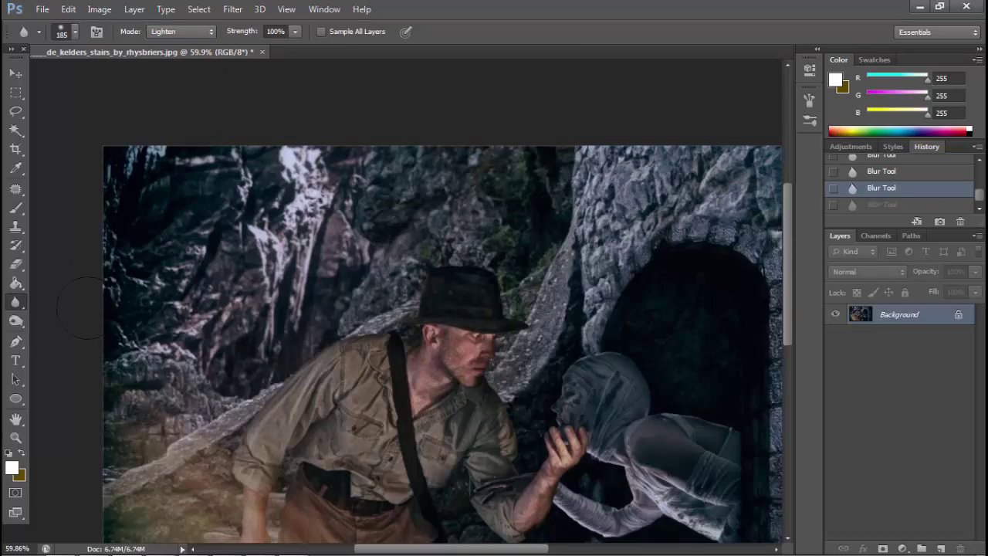
pyautogui.press('z')
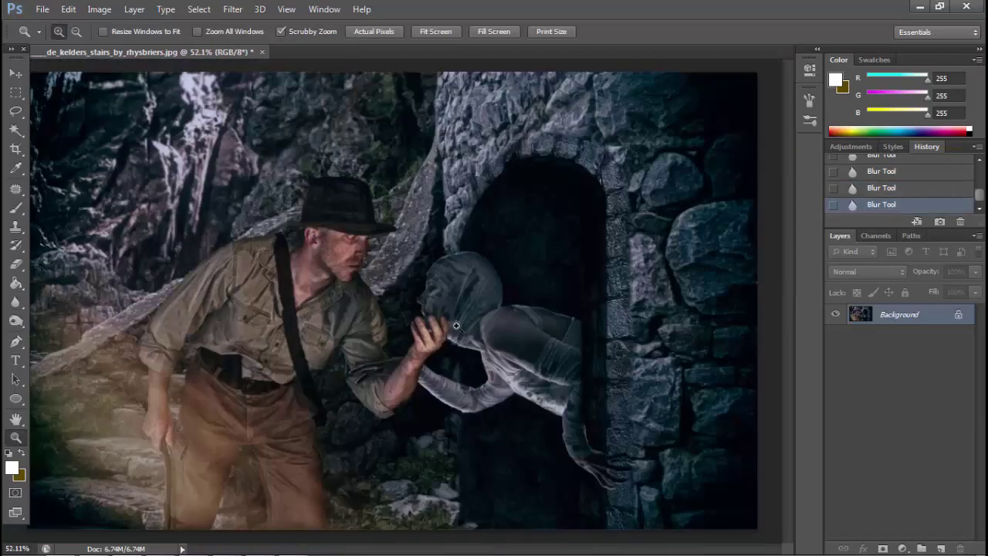
pyautogui.moveTo(419, 309); pyautogui.dragTo(406, 316)
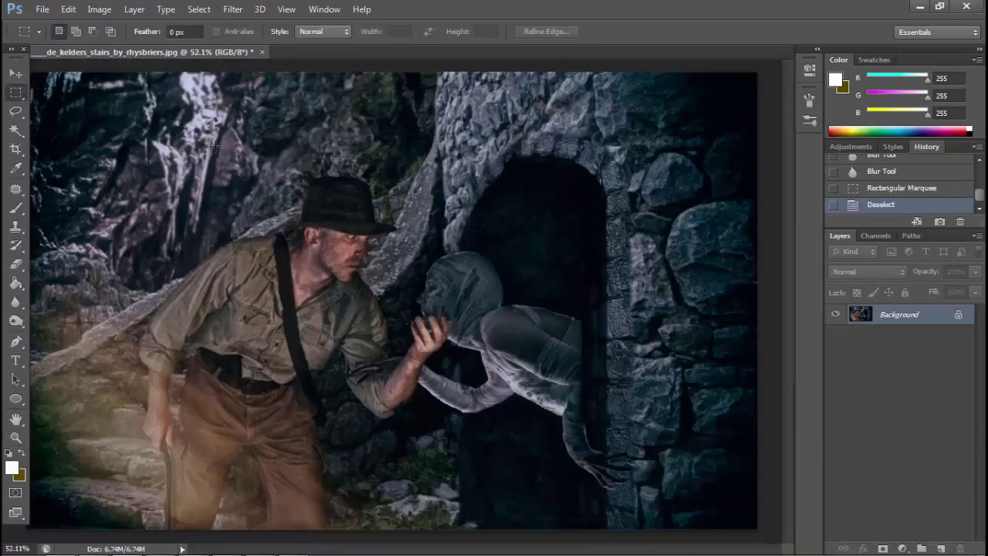
# Raise the image vibrance to +55.
pyautogui.click(98, 9)
pyautogui.click(285, 104)
pyautogui.moveTo(637, 265); pyautogui.dragTo(678, 270)
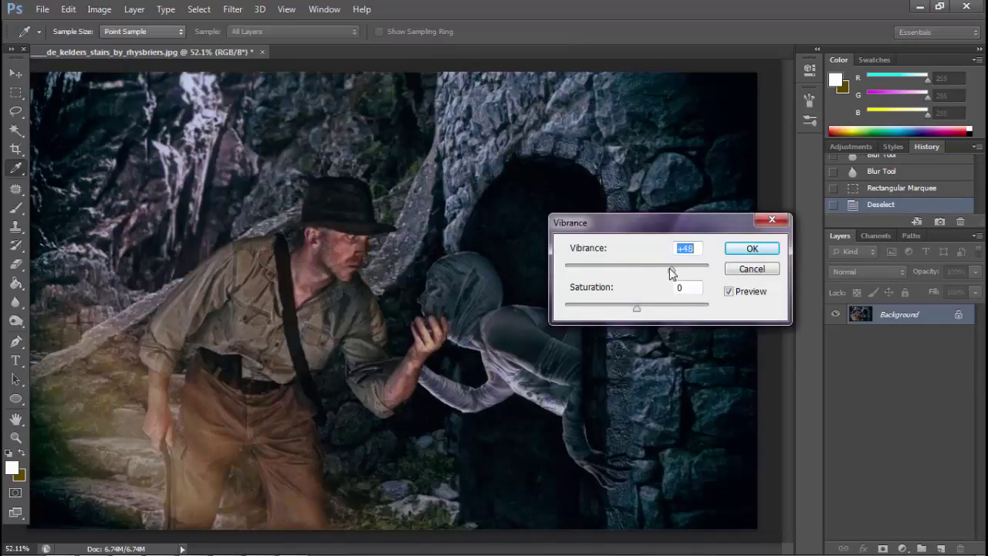
pyautogui.click(752, 248)
# Preview the Soft_Warming Color Lookup look, then drop it and fit the image to the window.
pyautogui.click(99, 9)
pyautogui.click(232, 188)
pyautogui.click(784, 260)
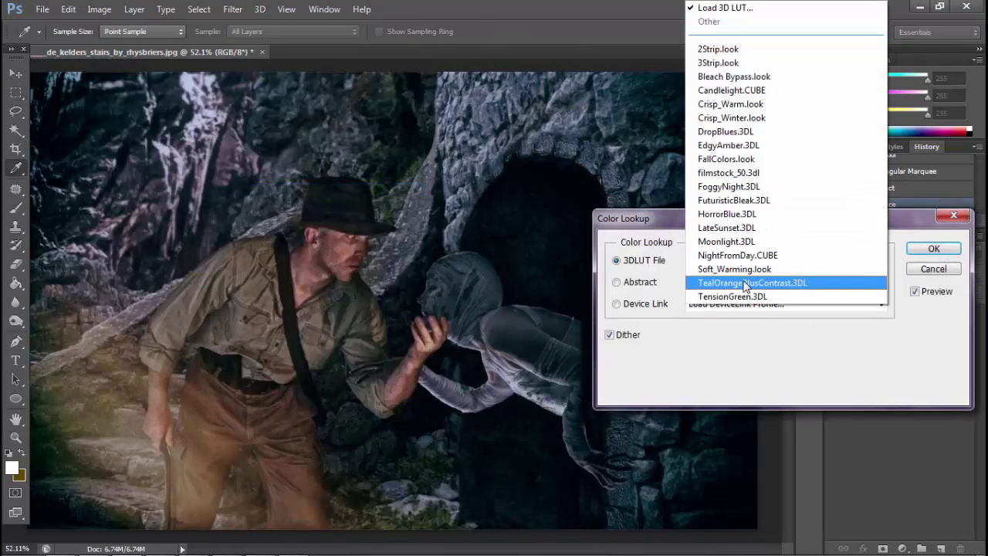
pyautogui.click(735, 269)
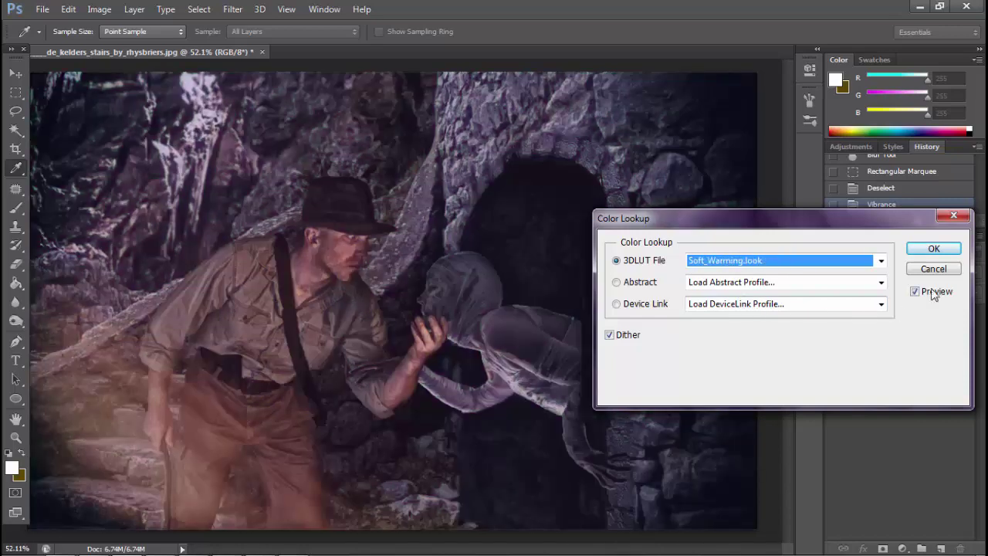
pyautogui.hotkey('ctrl', '0')
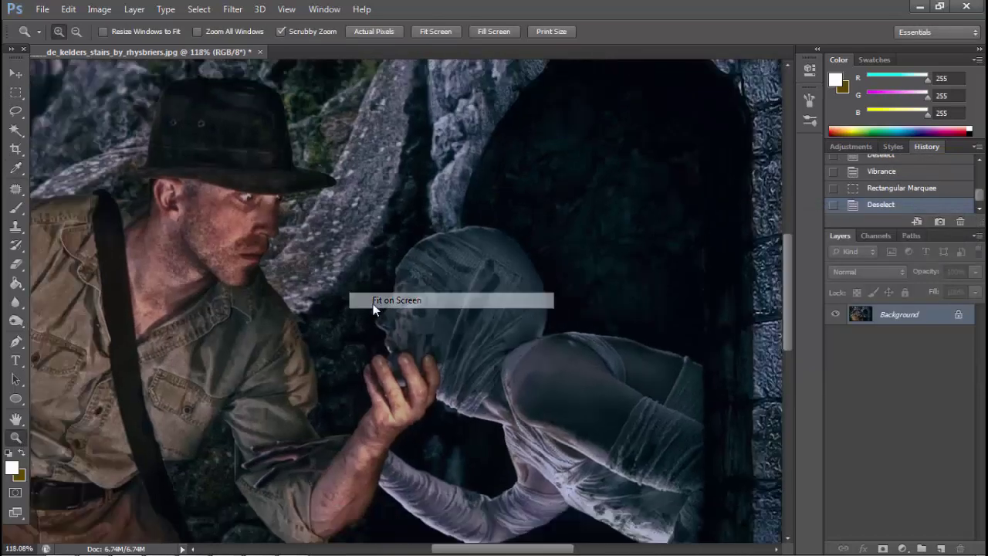
pyautogui.moveTo(232, 375); pyautogui.dragTo(203, 375)
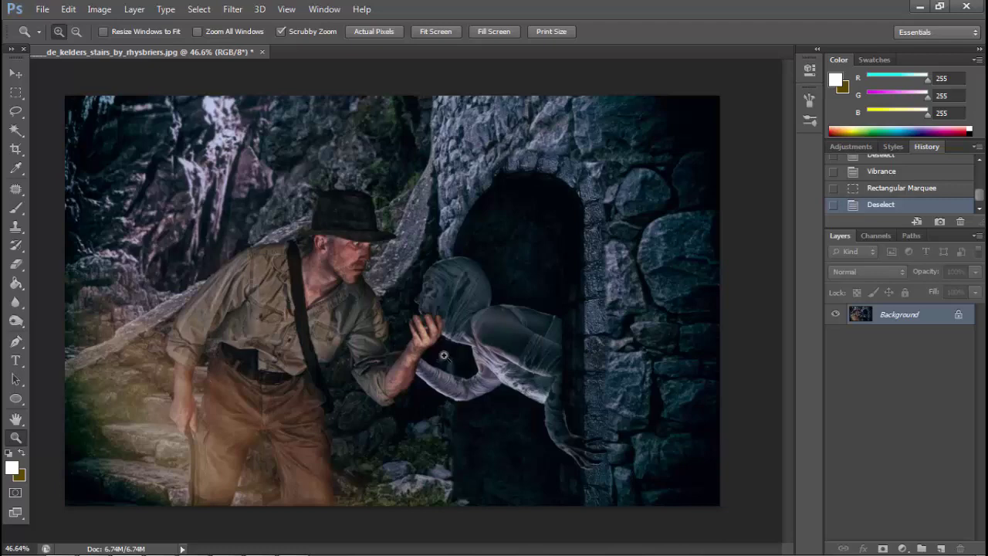
# Apply Selective Color on Greens: Cyan −100, Magenta, Yellow and Black +100.
pyautogui.click(99, 9)
pyautogui.click(324, 265)
pyautogui.click(732, 239)
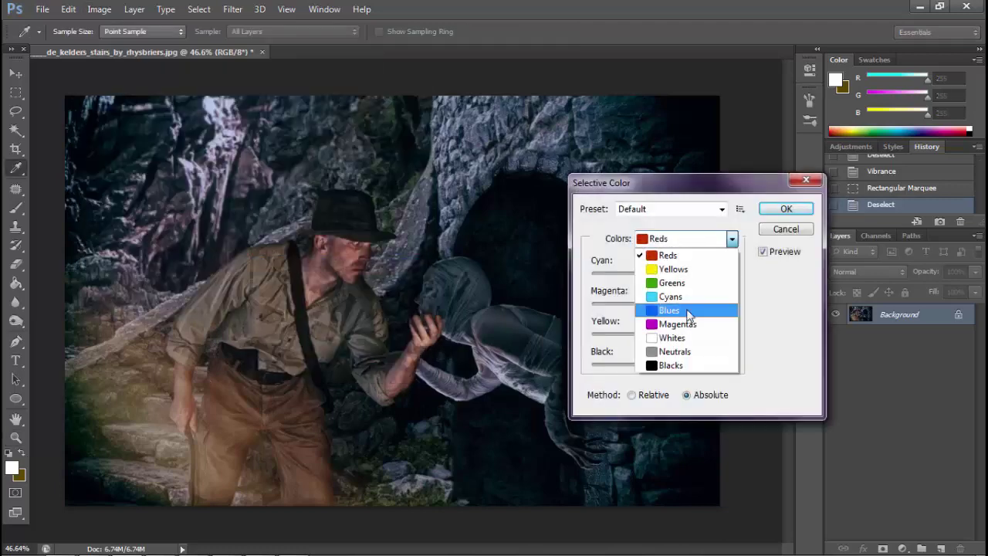
pyautogui.click(687, 283)
pyautogui.moveTo(663, 274); pyautogui.dragTo(592, 273)
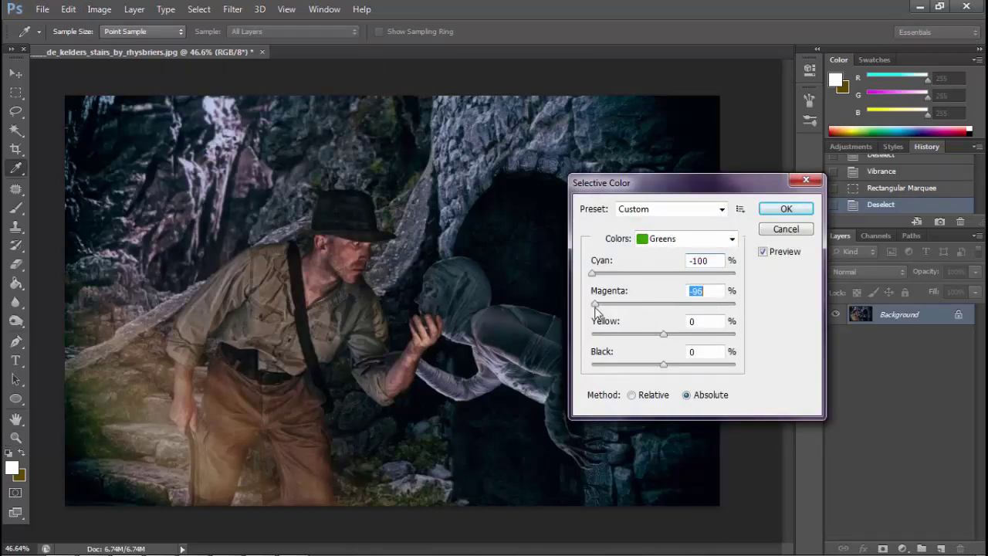
pyautogui.moveTo(664, 364); pyautogui.dragTo(599, 377)
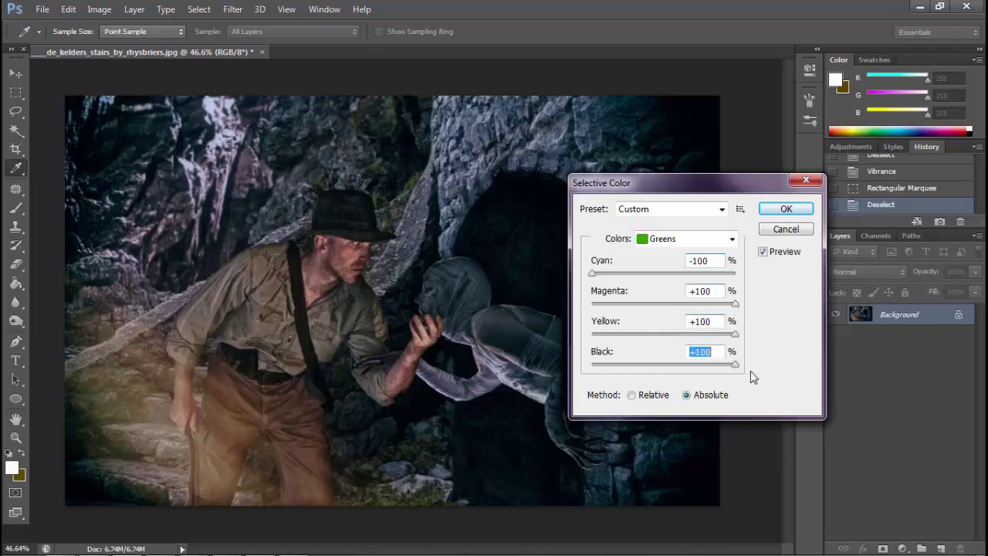
pyautogui.click(786, 208)
pyautogui.press('z')
pyautogui.click(430, 227)
pyautogui.rightClick(430, 227)
# Zoom in on the hat and set up the Blur tool's brush size.
pyautogui.click(357, 203)
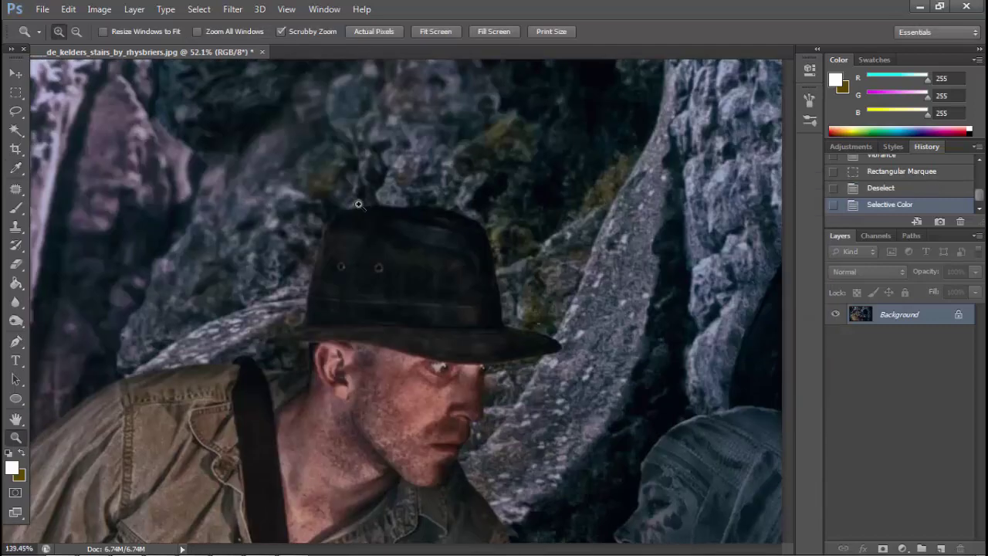
pyautogui.click(16, 302)
pyautogui.rightClick(200, 248)
pyautogui.rightClick(242, 244)
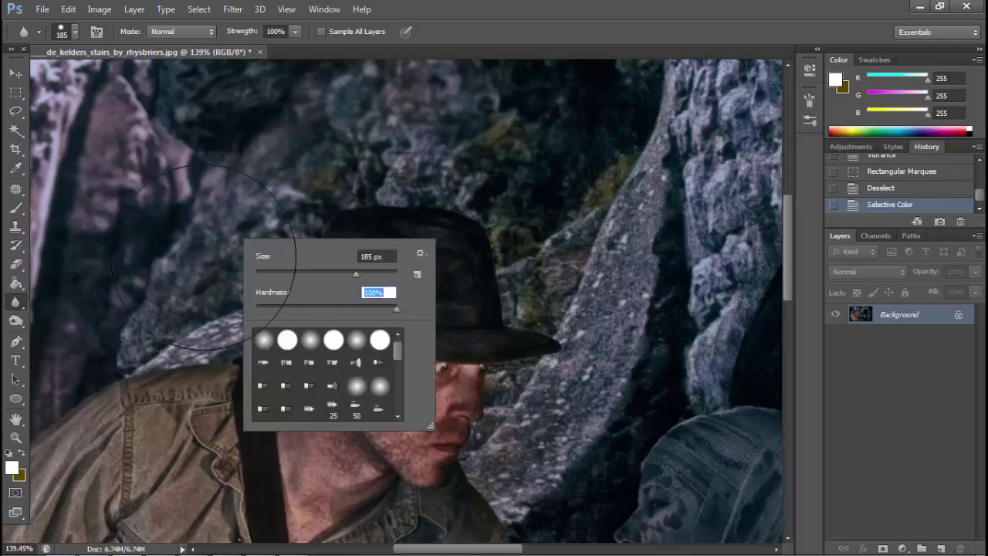
pyautogui.rightClick(210, 257)
pyautogui.press('Return')
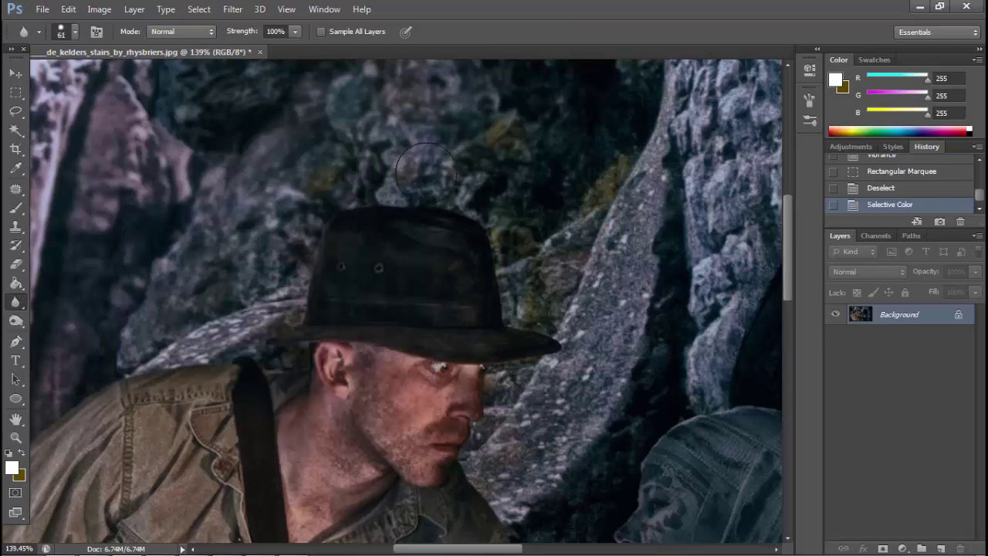
# Blur the rock above the hat and the pink rock on the left.
pyautogui.click(618, 168)
pyautogui.scroll(2, 622, 154)
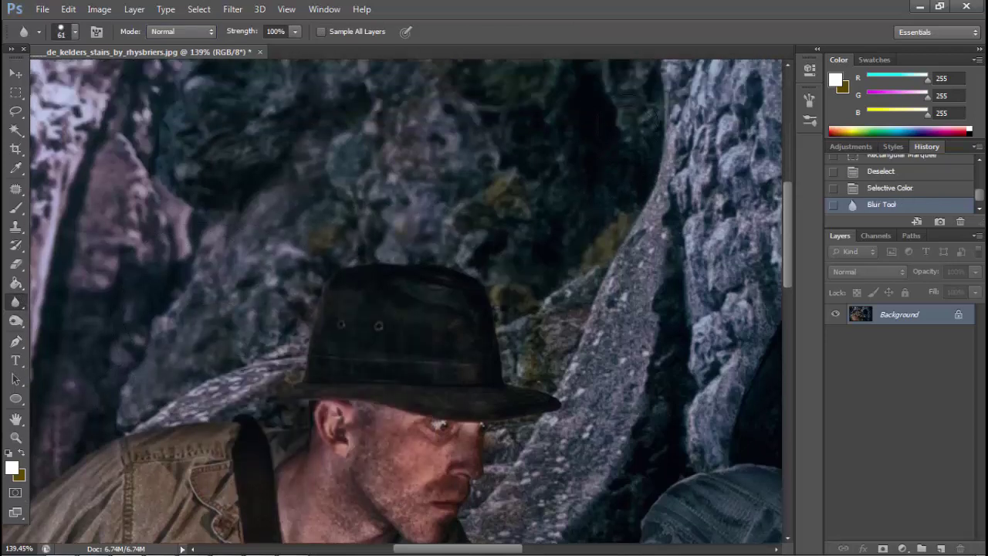
pyautogui.scroll(3, 629, 131)
pyautogui.moveTo(85, 203); pyautogui.dragTo(161, 324)
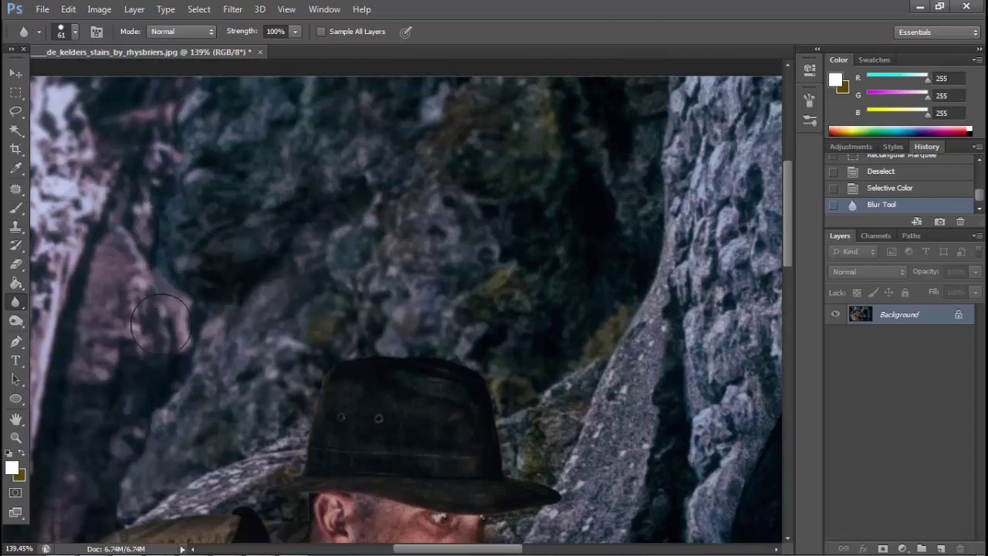
pyautogui.moveTo(567, 85); pyautogui.dragTo(425, 326)
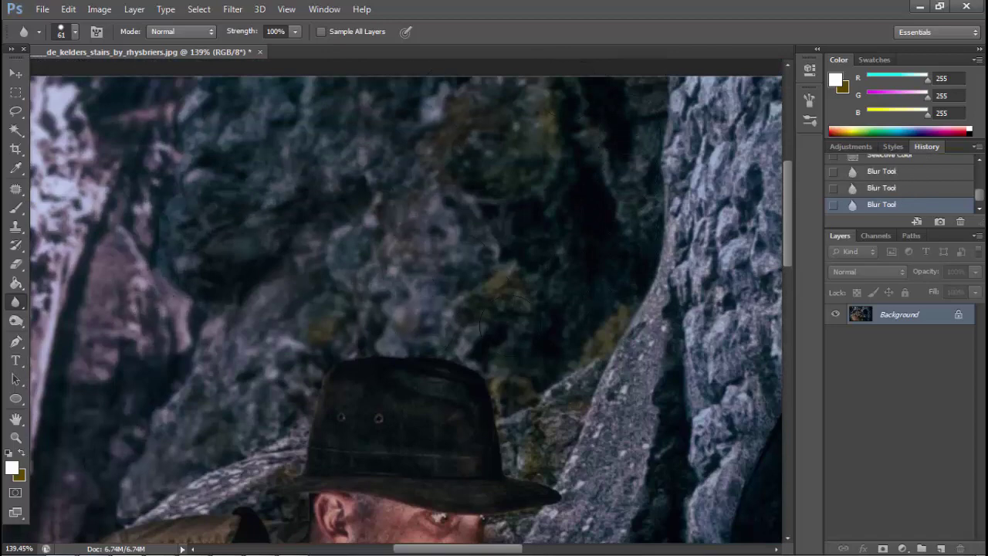
pyautogui.moveTo(409, 553); pyautogui.dragTo(339, 552)
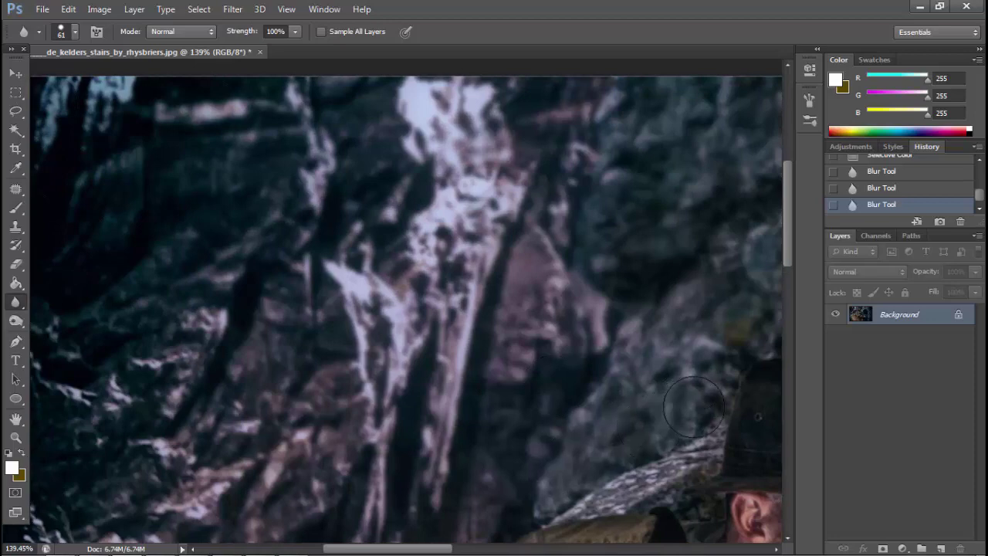
pyautogui.scroll(-5, 340, 436)
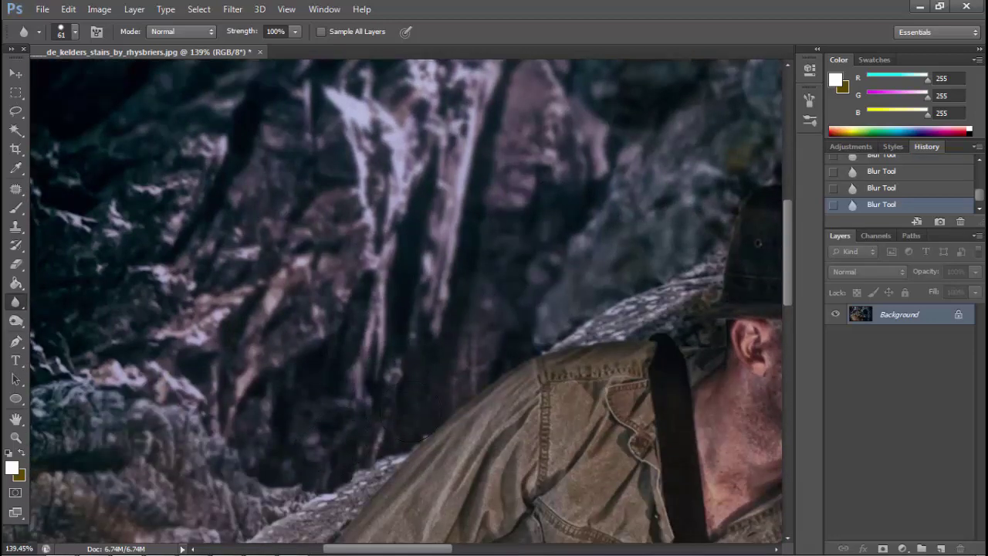
pyautogui.scroll(-4, 143, 409)
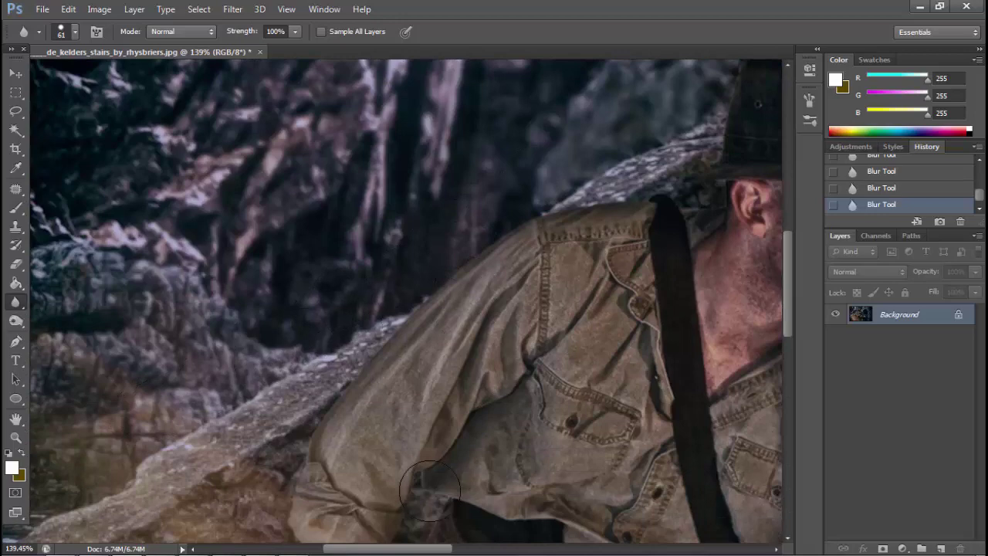
pyautogui.hscroll(-3, 430, 492)
pyautogui.hscroll(-1, 197, 480)
# Blur the rock texture behind the explorer's shoulder, then zoom out to the whole scene.
pyautogui.moveTo(239, 344)
pyautogui.mouseDown()
pyautogui.moveTo(231, 297)
pyautogui.moveTo(185, 228)
pyautogui.mouseUp()
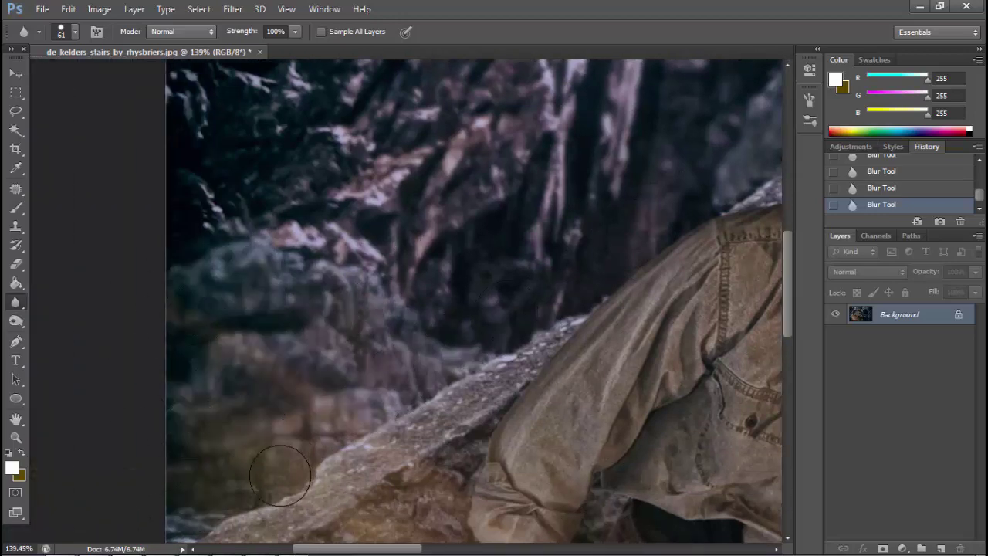
pyautogui.scroll(2, 203, 523)
pyautogui.scroll(3, 203, 523)
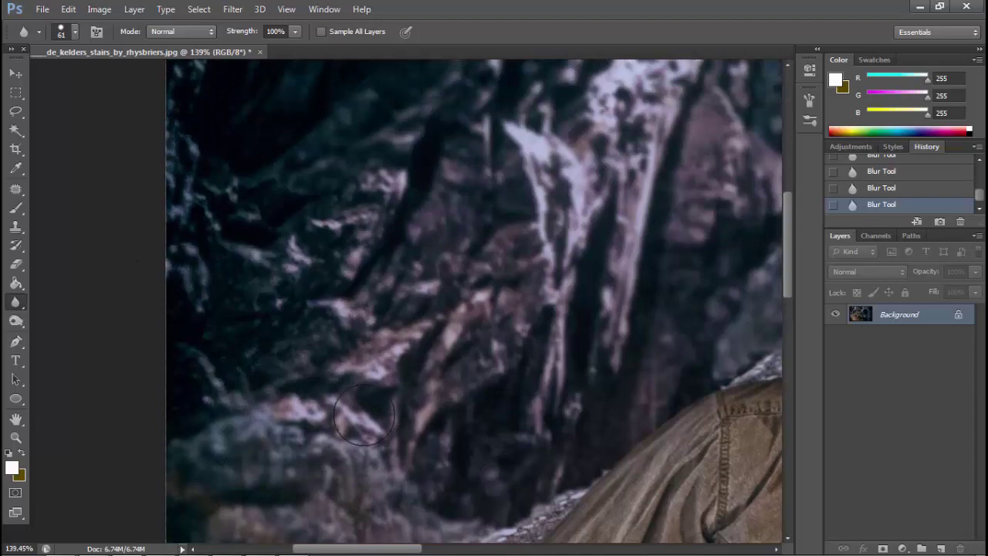
pyautogui.scroll(4, 397, 414)
pyautogui.press('z')
pyautogui.moveTo(479, 317); pyautogui.dragTo(402, 316)
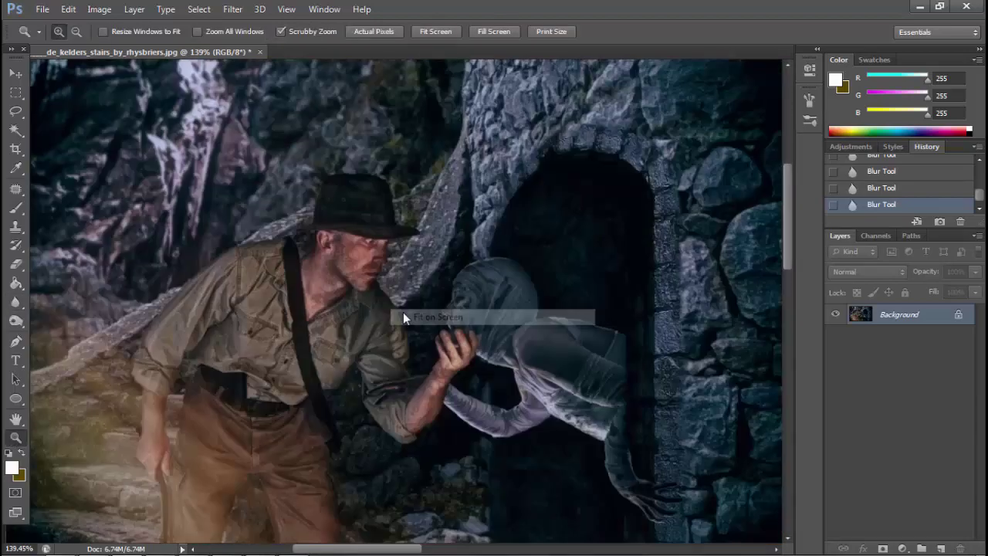
pyautogui.moveTo(260, 150); pyautogui.dragTo(324, 150)
pyautogui.rightClick(261, 150)
pyautogui.press('Escape')
pyautogui.press('z')
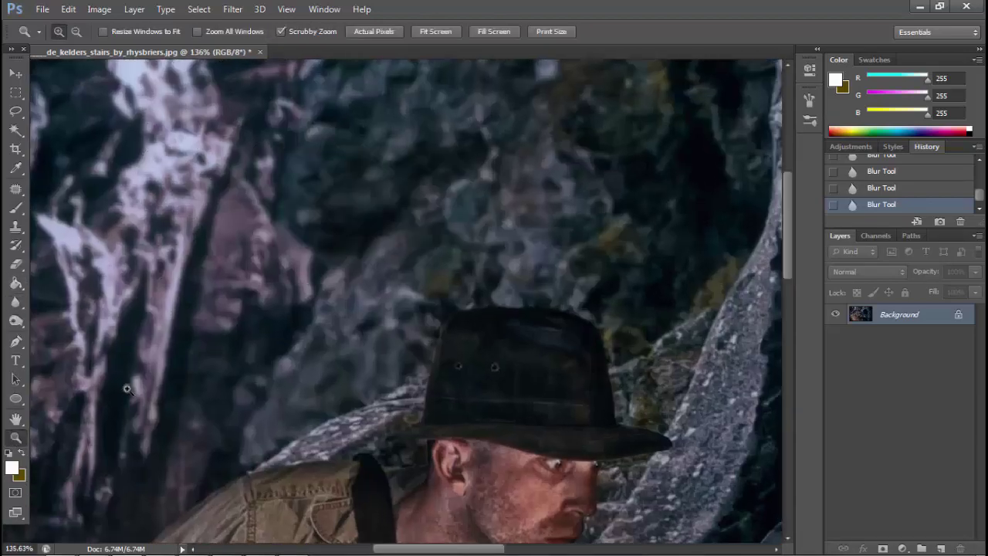
pyautogui.moveTo(324, 362); pyautogui.dragTo(260, 363)
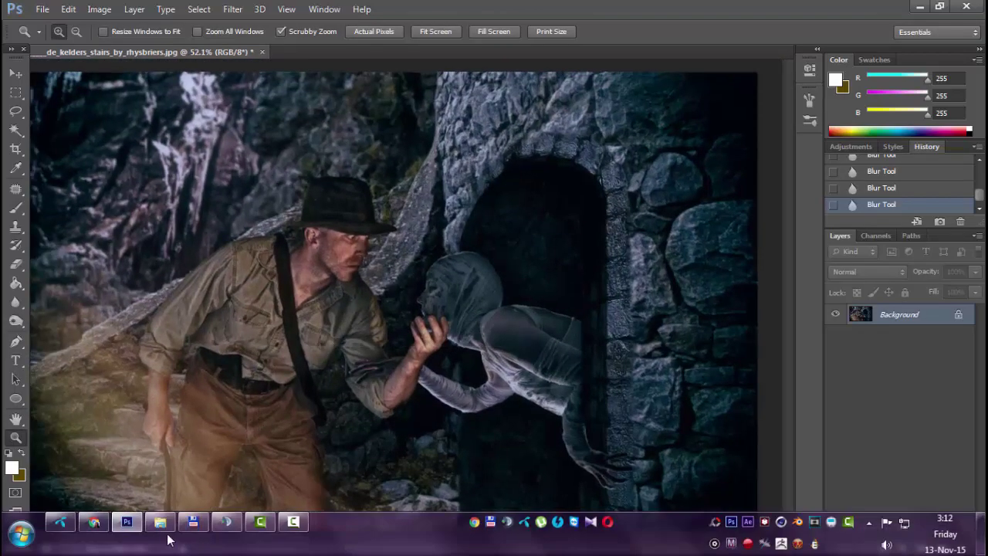
# On a new layer, paint dark blue over the ghost's eye with a 26 px brush.
pyautogui.moveTo(432, 289); pyautogui.dragTo(494, 289)
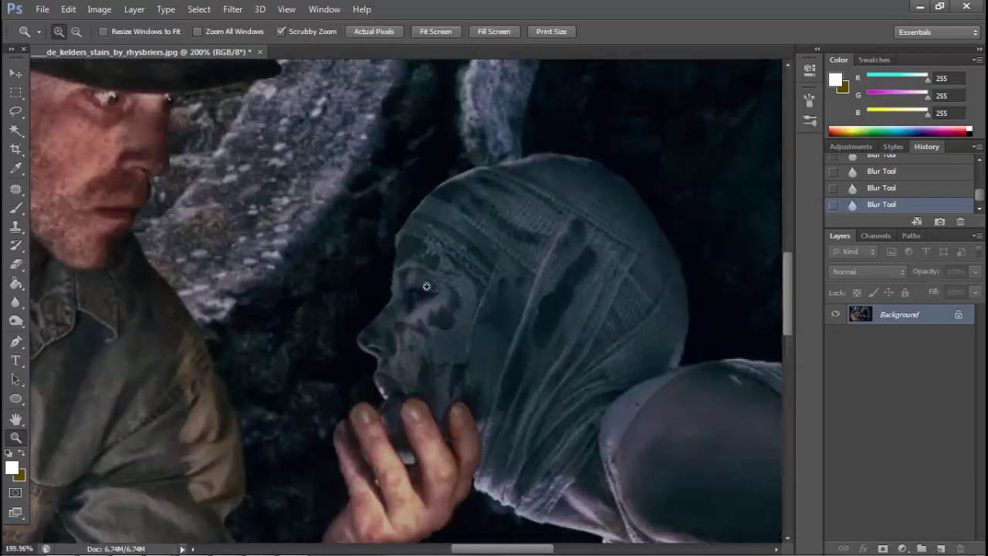
pyautogui.click(135, 9)
pyautogui.click(313, 26)
pyautogui.click(620, 161)
pyautogui.press('b')
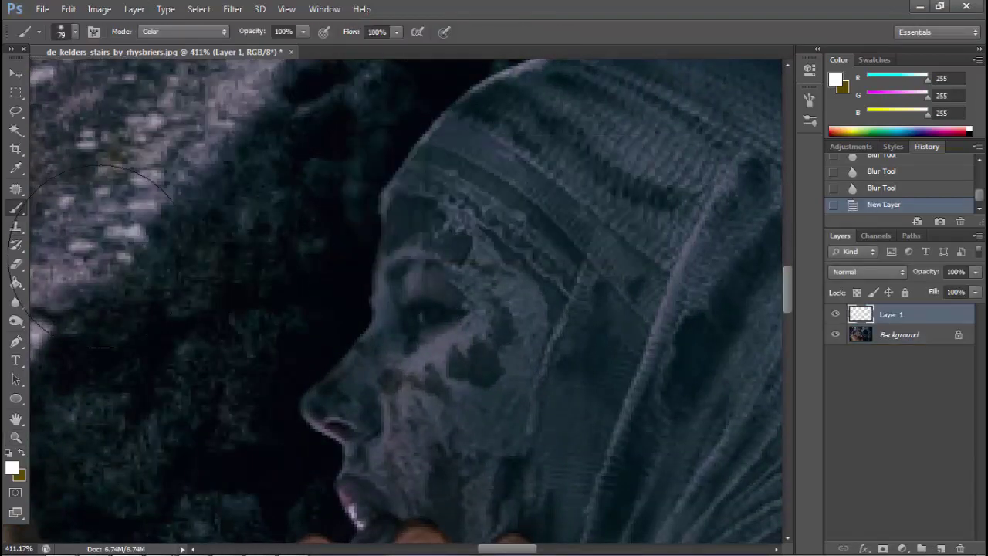
pyautogui.click(911, 133)
pyautogui.rightClick(487, 315)
pyautogui.moveTo(529, 350); pyautogui.dragTo(509, 357)
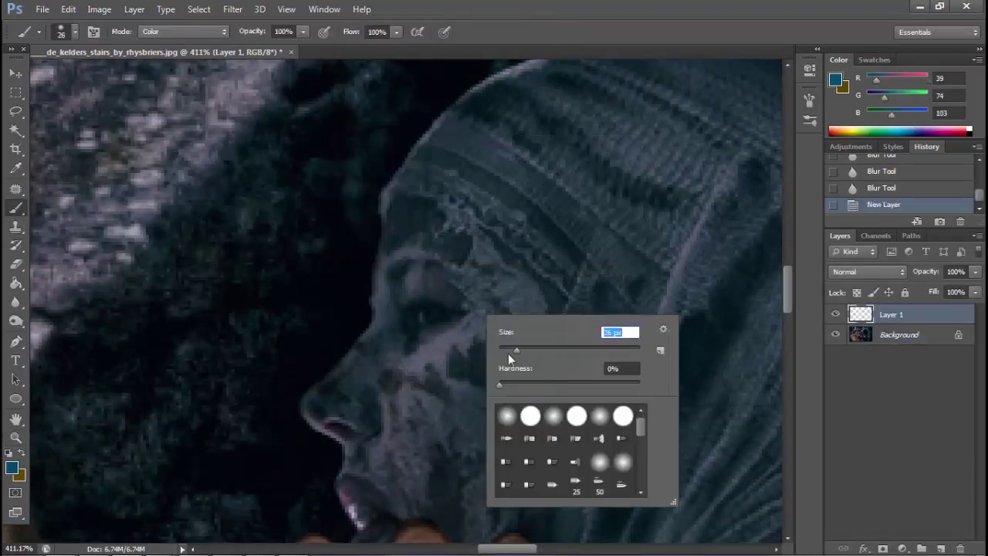
pyautogui.press('Return')
pyautogui.moveTo(417, 313); pyautogui.dragTo(436, 317)
# Set the eye-glow layer's blend mode to Overlay.
pyautogui.click(134, 9)
pyautogui.click(340, 87)
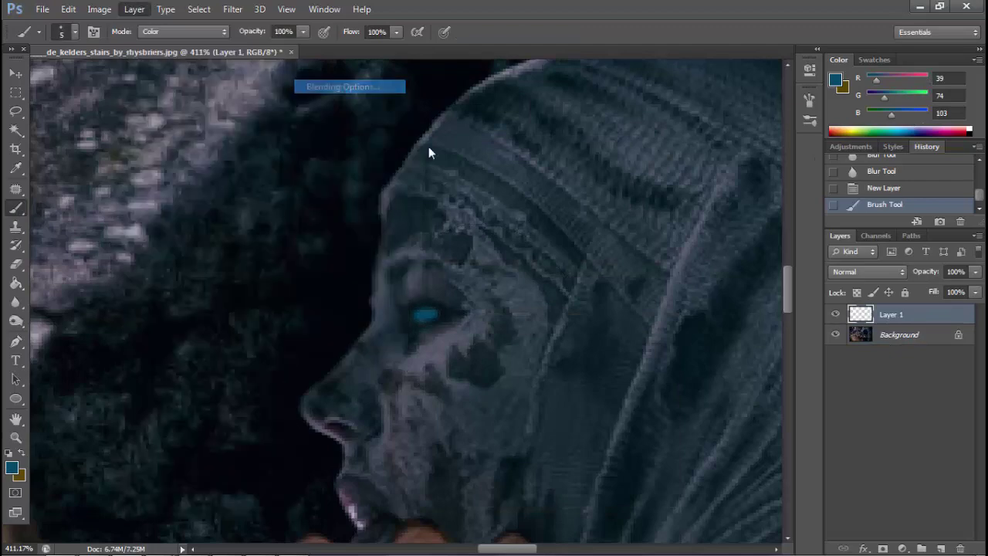
pyautogui.click(513, 114)
pyautogui.click(495, 303)
pyautogui.click(680, 92)
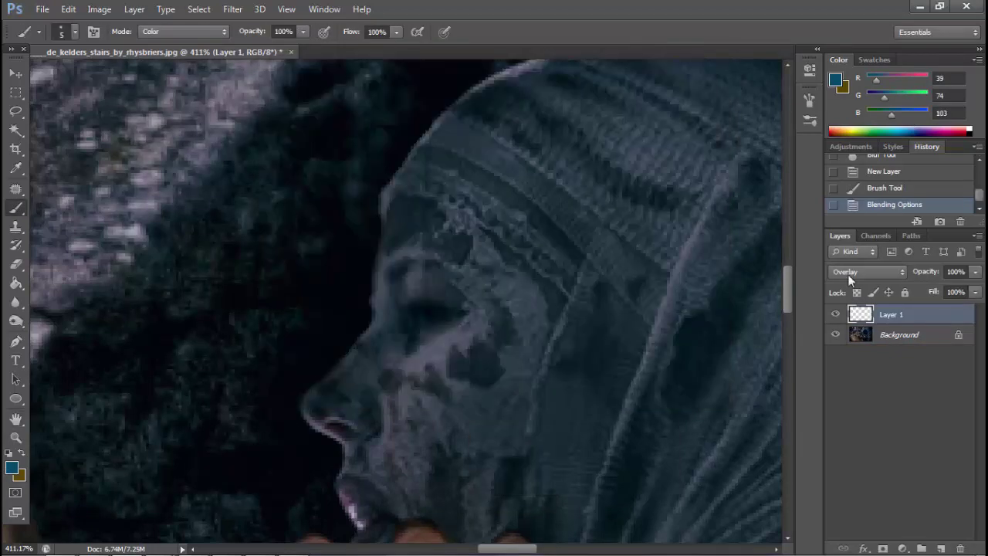
# Recolour the eye glow toward amber with Hue/Saturation: Hue −165, Saturation +56.
pyautogui.click(99, 9)
pyautogui.click(293, 122)
pyautogui.moveTo(721, 372)
pyautogui.mouseDown()
pyautogui.moveTo(684, 376)
pyautogui.moveTo(742, 377)
pyautogui.moveTo(660, 378)
pyautogui.mouseUp()
pyautogui.moveTo(721, 406); pyautogui.dragTo(749, 409)
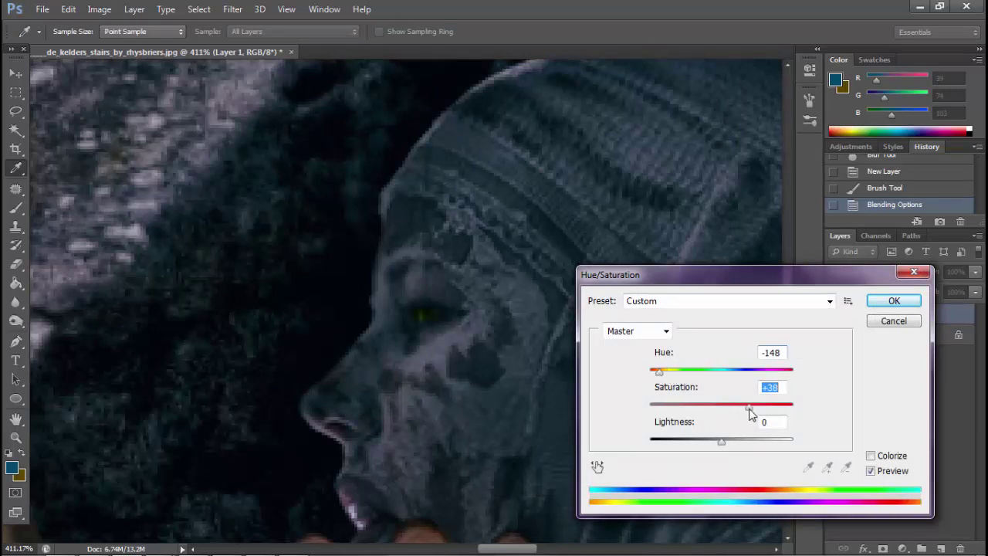
pyautogui.moveTo(724, 372); pyautogui.dragTo(654, 374)
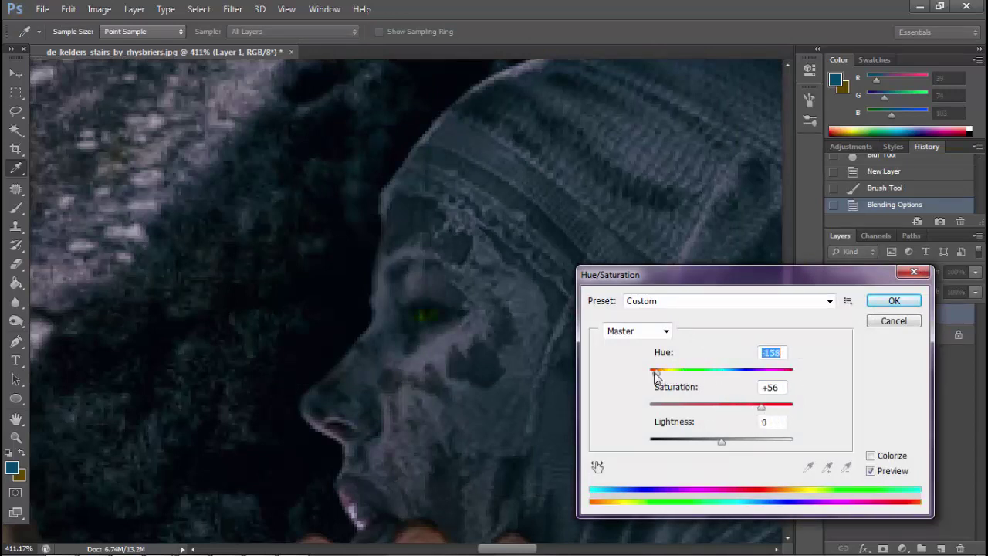
pyautogui.press('Return')
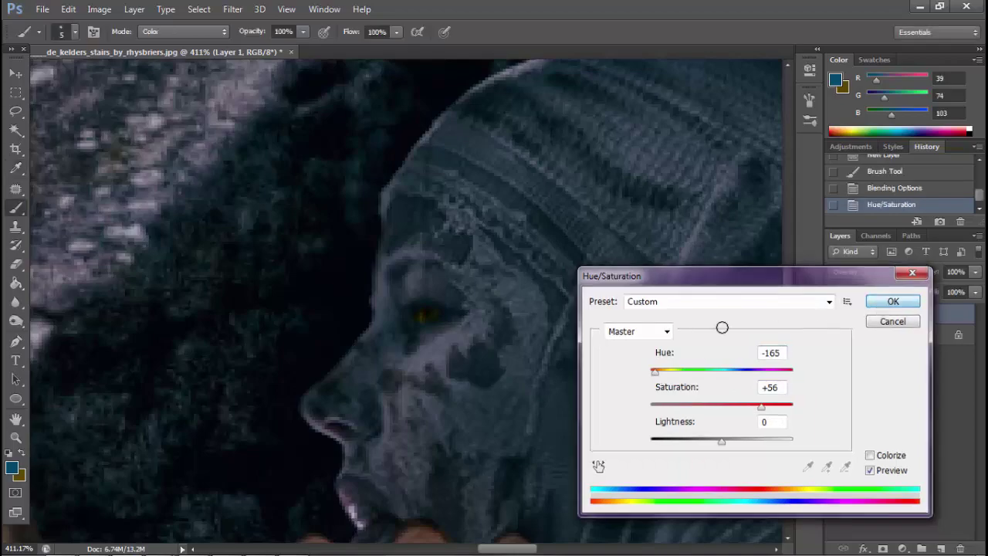
pyautogui.press('z')
pyautogui.moveTo(586, 324); pyautogui.dragTo(498, 322)
pyautogui.moveTo(250, 182); pyautogui.dragTo(270, 229)
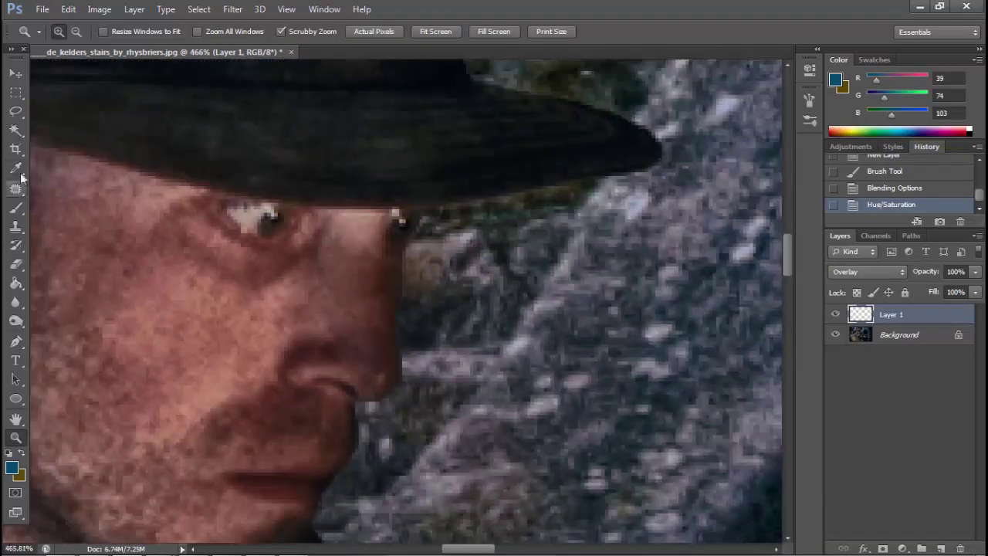
# Sample the explorer's dark eye colour, paint over the eye, then undo the stroke.
pyautogui.press('i')
pyautogui.click(272, 221)
pyautogui.press('b')
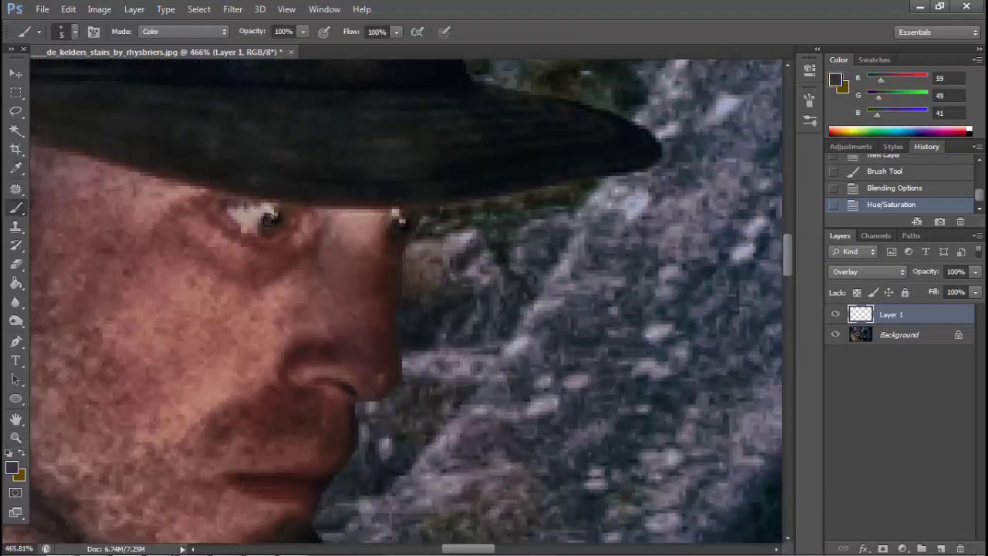
pyautogui.moveTo(282, 209); pyautogui.dragTo(322, 256)
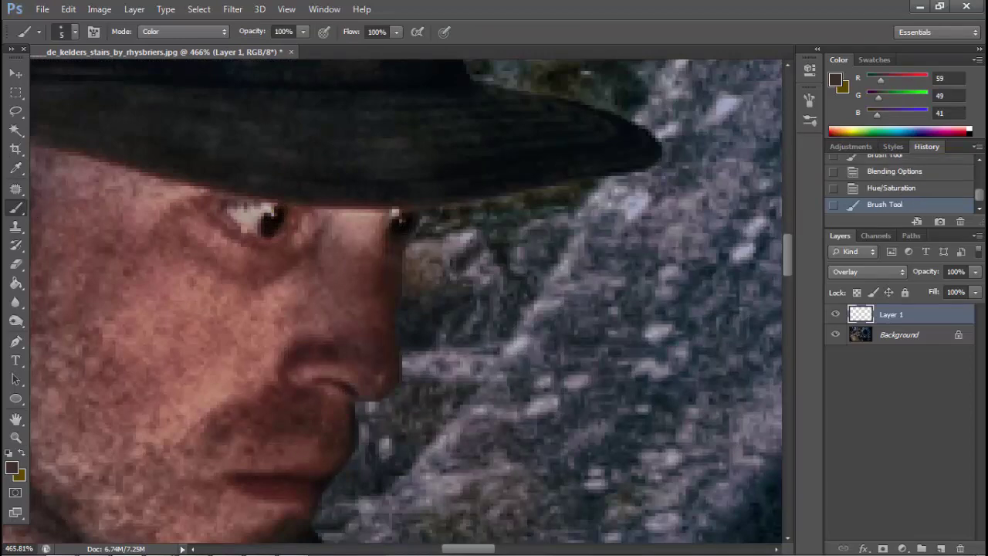
pyautogui.press('z')
pyautogui.moveTo(479, 267)
pyautogui.mouseDown()
pyautogui.moveTo(363, 267)
pyautogui.moveTo(463, 267)
pyautogui.mouseUp()
pyautogui.hotkey('ctrl', 'alt', 'z')
pyautogui.hotkey('ctrl', 'alt', 'z')
# Create Layer 2 and paint strokes over the explorer's eyes.
pyautogui.click(135, 9)
pyautogui.click(355, 25)
pyautogui.press('Return')
pyautogui.press('b')
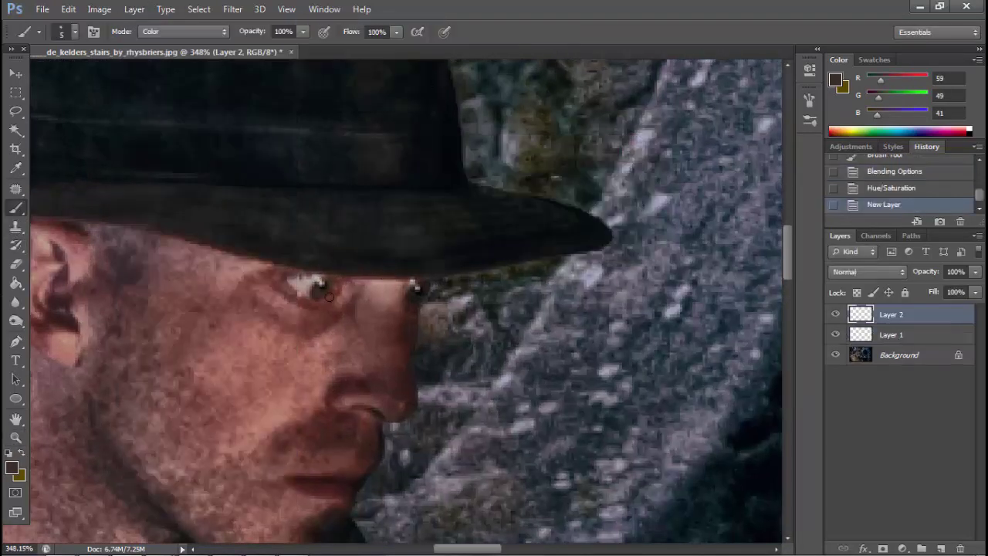
pyautogui.press('z')
pyautogui.moveTo(328, 297); pyautogui.dragTo(301, 290)
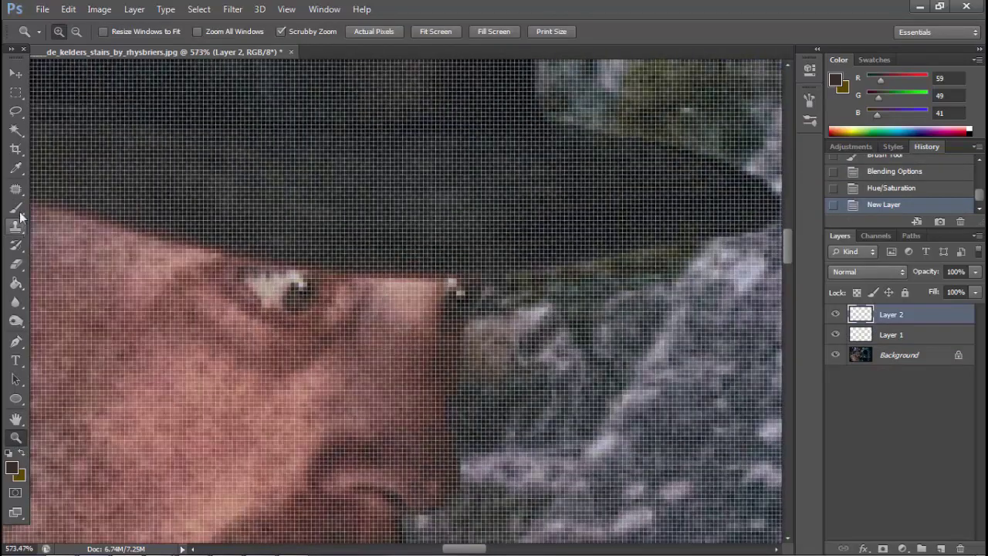
pyautogui.click(306, 293)
pyautogui.click(461, 297)
# Set Layer 2 to Overlay blend mode at 41% opacity.
pyautogui.click(134, 8)
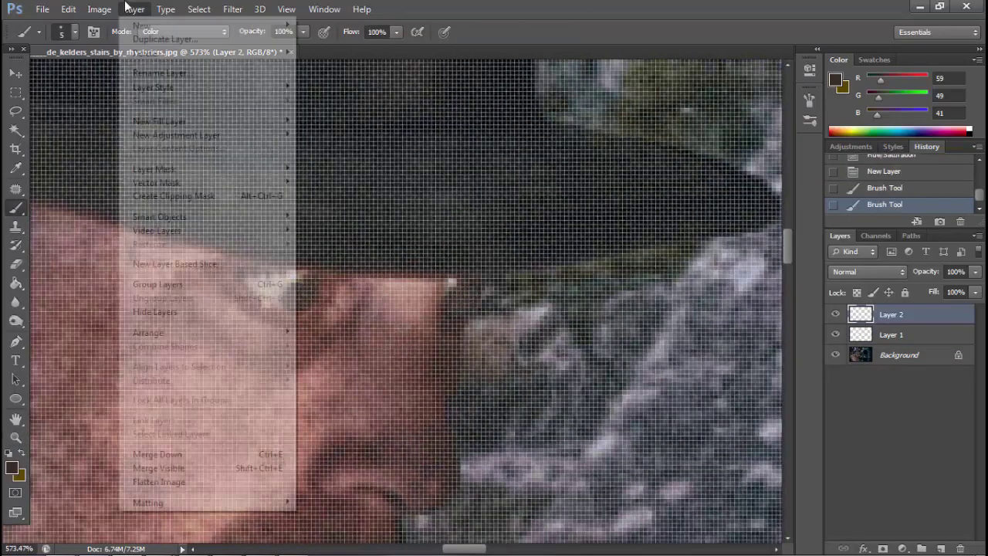
pyautogui.click(331, 88)
pyautogui.click(507, 115)
pyautogui.click(506, 307)
pyautogui.click(680, 92)
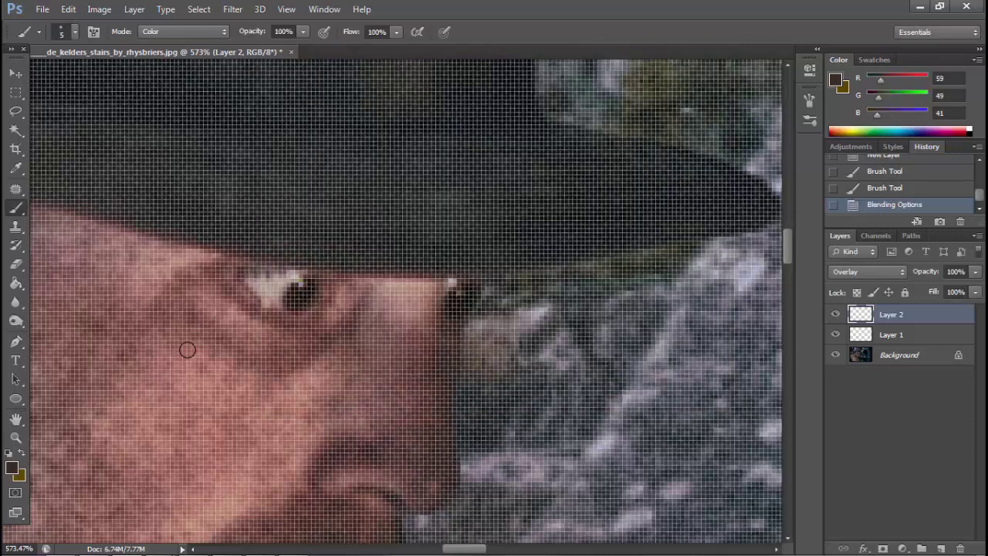
pyautogui.press('z')
pyautogui.moveTo(315, 379); pyautogui.dragTo(286, 379)
pyautogui.click(975, 272)
pyautogui.moveTo(974, 291); pyautogui.dragTo(928, 290)
pyautogui.hotkey('ctrl', '0')
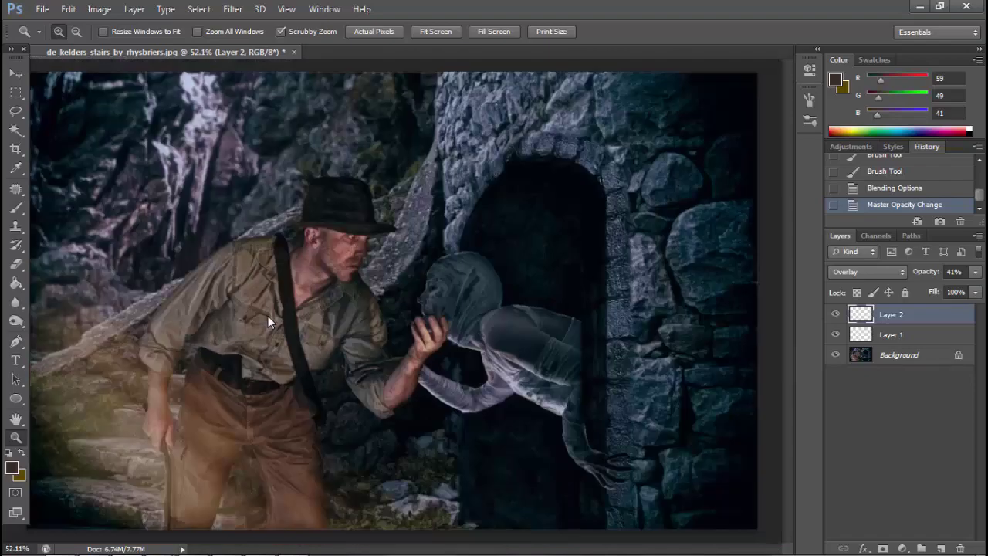
pyautogui.moveTo(366, 338); pyautogui.dragTo(433, 338)
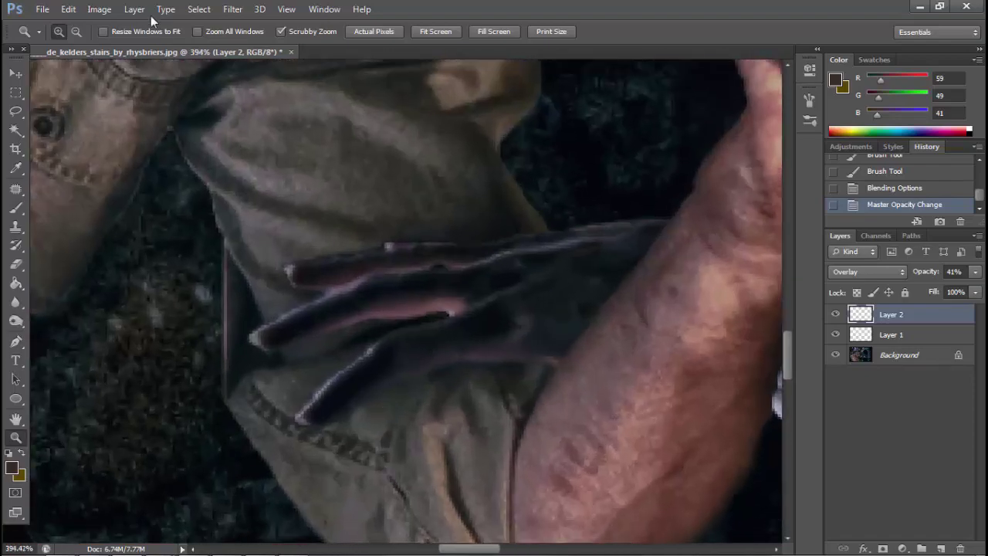
# Flatten the image and set the Blur tool's mode to Darken.
pyautogui.click(134, 8)
pyautogui.click(193, 480)
pyautogui.press('r')
pyautogui.rightClick(339, 361)
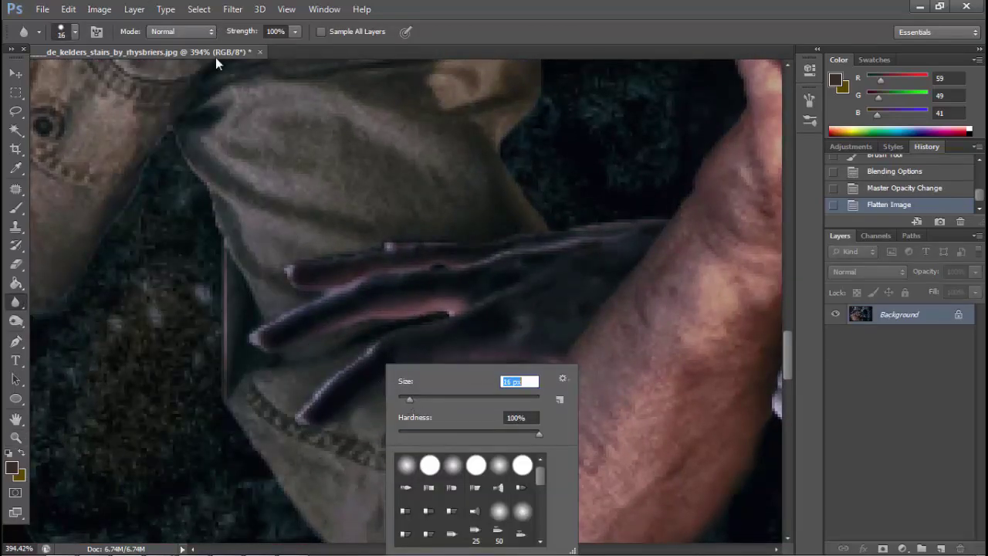
pyautogui.click(182, 31)
pyautogui.click(162, 57)
# Blur along the creature's finger edges where they touch the sleeve.
pyautogui.moveTo(297, 417); pyautogui.dragTo(370, 352)
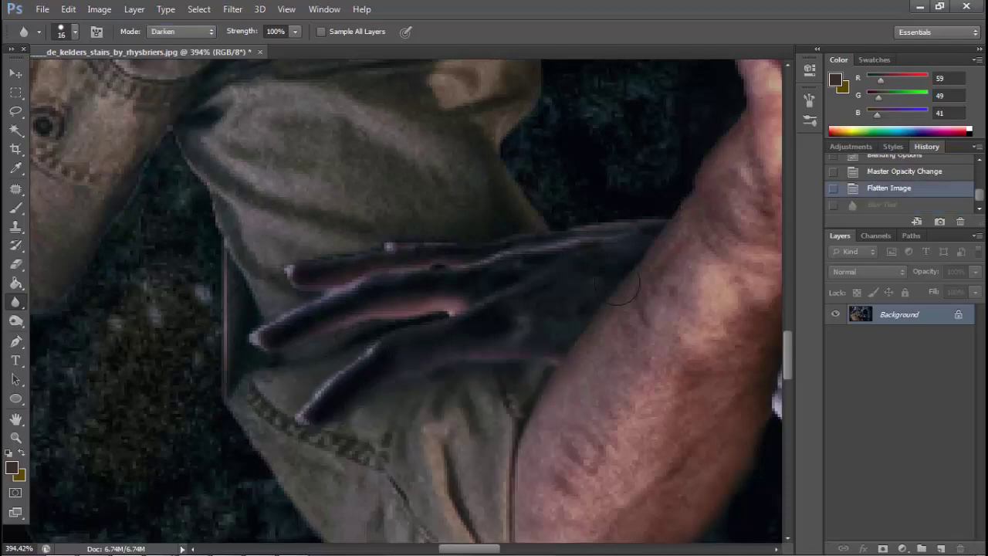
pyautogui.moveTo(263, 313); pyautogui.dragTo(293, 294)
pyautogui.moveTo(276, 390)
pyautogui.mouseDown()
pyautogui.moveTo(301, 369)
pyautogui.moveTo(319, 277)
pyautogui.moveTo(278, 274)
pyautogui.mouseUp()
pyautogui.click(15, 436)
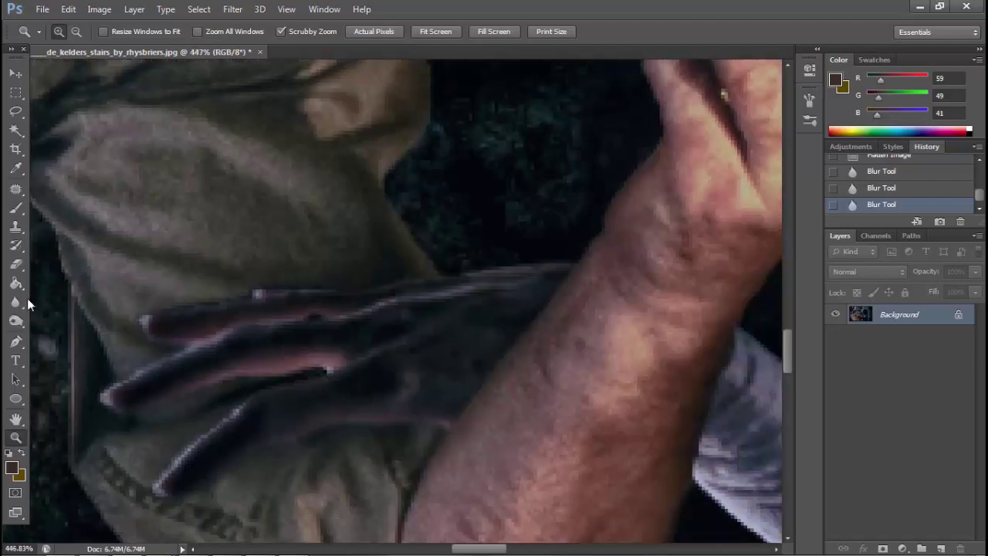
pyautogui.press('r')
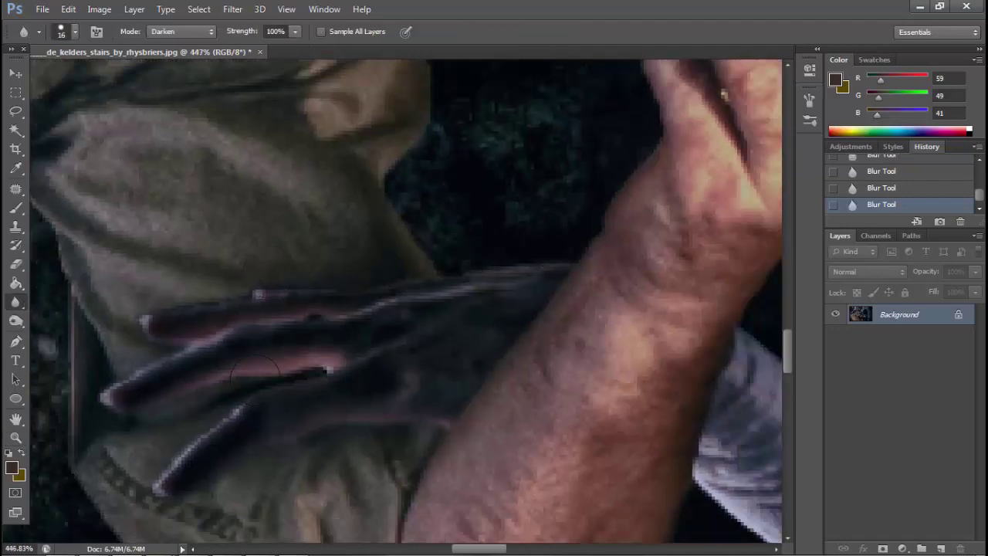
pyautogui.press('z')
pyautogui.hotkey('ctrl', '0')
# In the Filter Gallery, preview Paint Daubs, then choose Distort > Diffuse Glow.
pyautogui.click(233, 8)
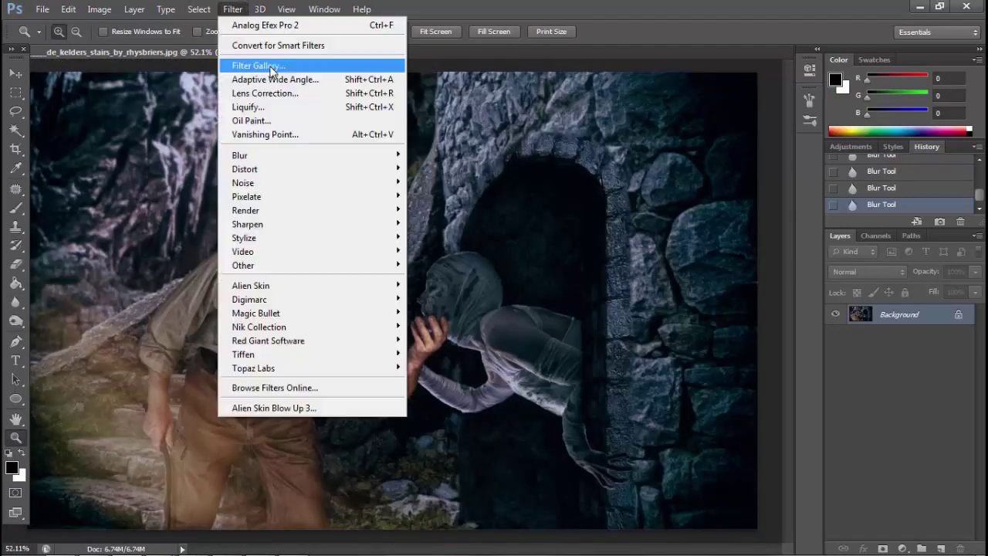
pyautogui.click(263, 65)
pyautogui.click(617, 169)
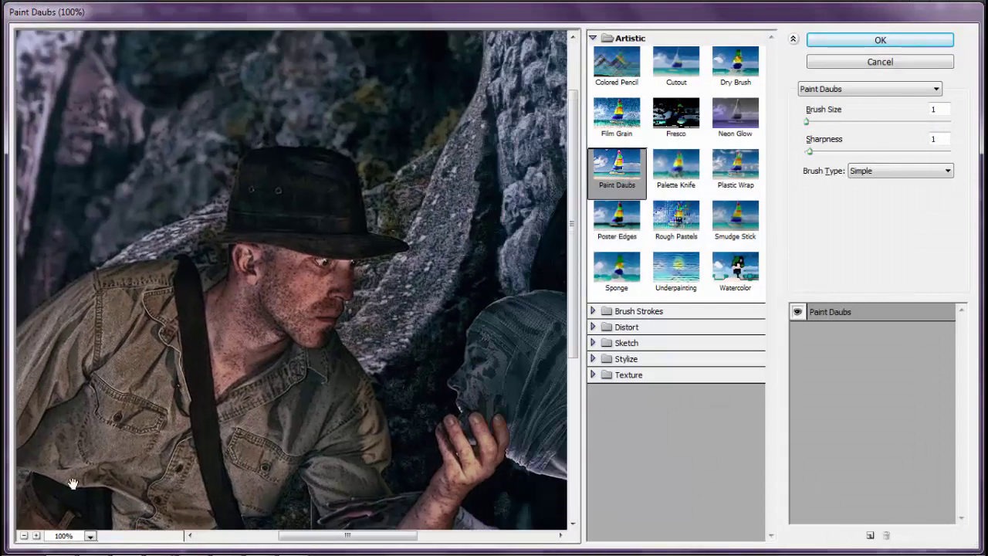
pyautogui.click(35, 535)
pyautogui.click(36, 535)
pyautogui.moveTo(260, 178); pyautogui.dragTo(459, 348)
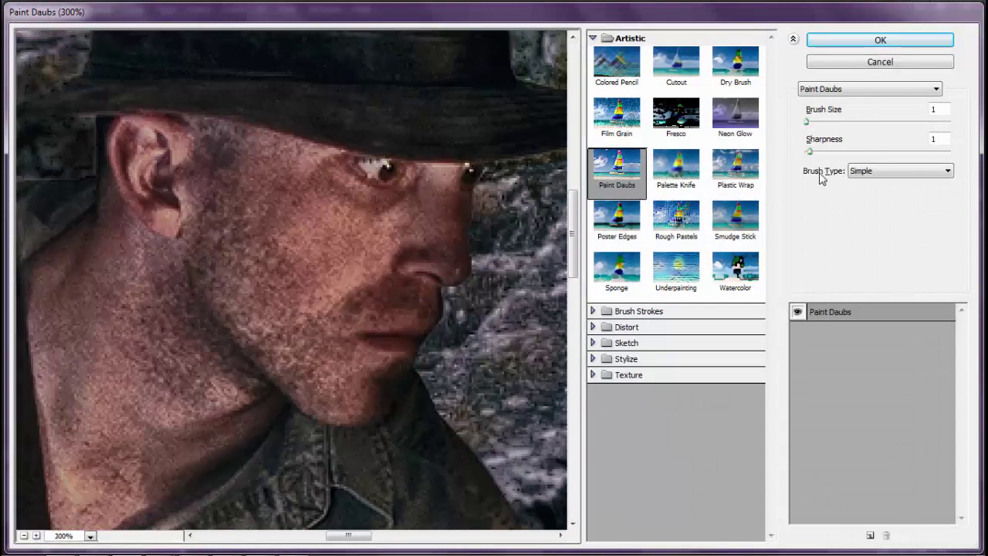
pyautogui.click(626, 326)
pyautogui.click(617, 354)
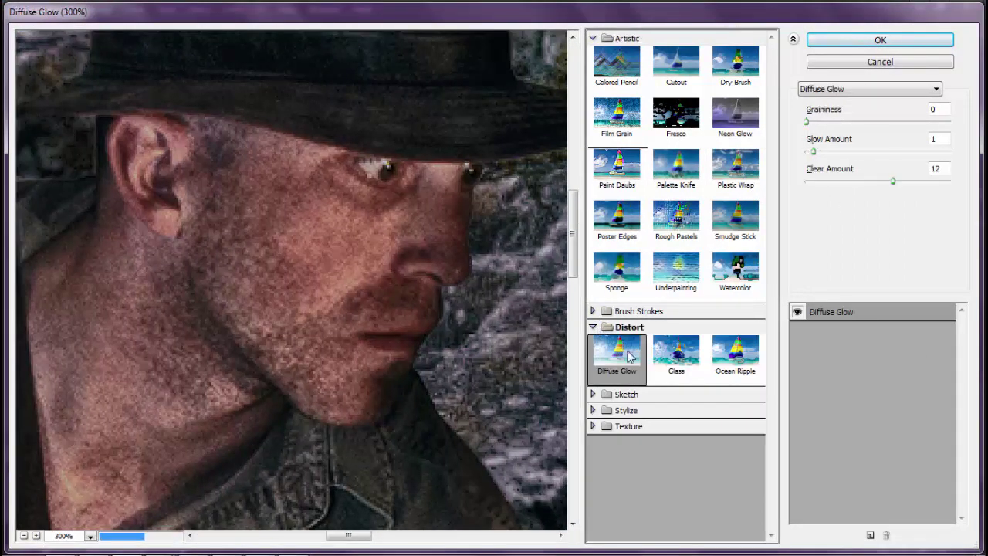
pyautogui.click(23, 535)
# Tune Diffuse Glow to Graininess 0, Glow Amount about 4–5, Clear Amount 13.
pyautogui.click(830, 153)
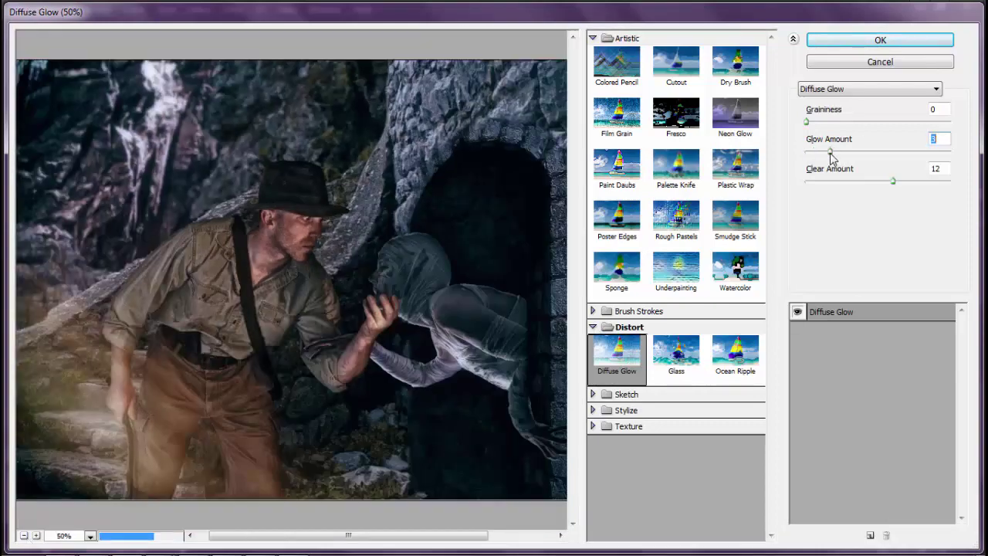
pyautogui.moveTo(883, 183)
pyautogui.mouseDown()
pyautogui.moveTo(827, 183)
pyautogui.moveTo(871, 183)
pyautogui.mouseUp()
pyautogui.click(822, 151)
pyautogui.click(817, 152)
pyautogui.click(892, 183)
pyautogui.click(830, 152)
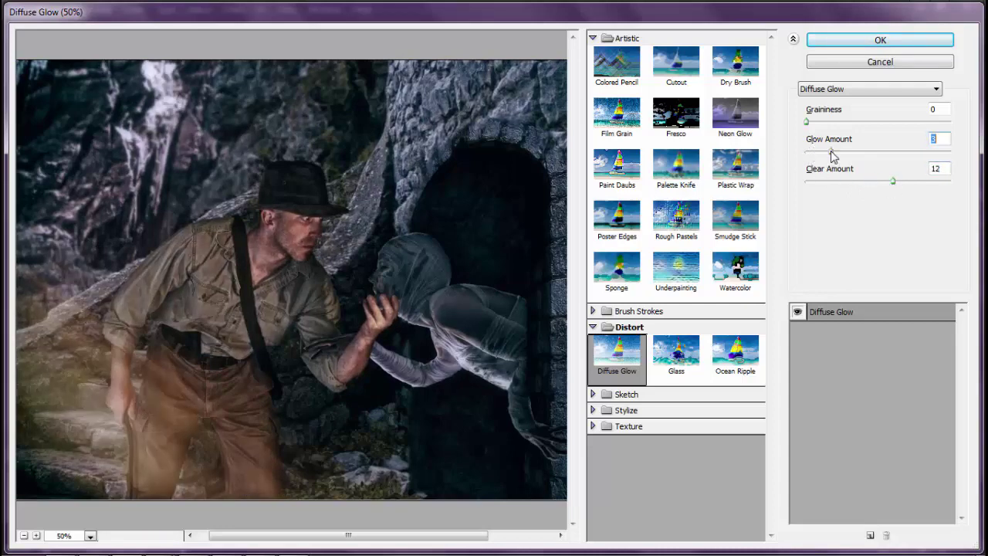
pyautogui.click(884, 183)
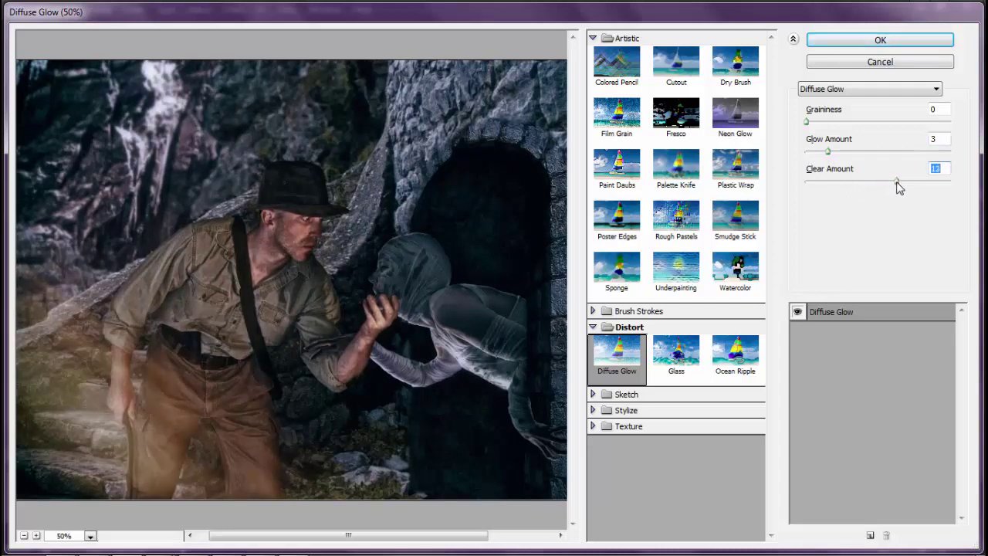
pyautogui.moveTo(842, 158); pyautogui.dragTo(834, 155)
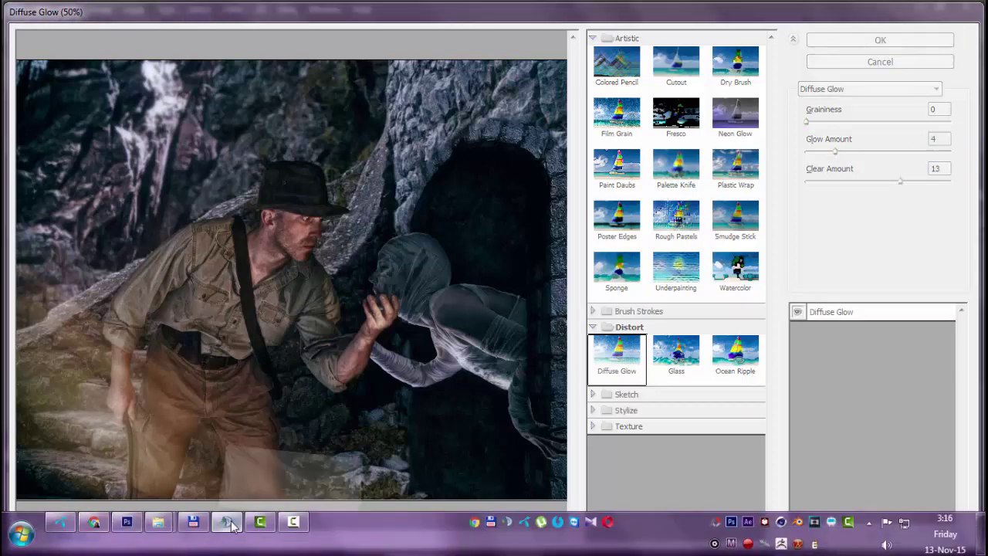
pyautogui.click(228, 533)
pyautogui.click(842, 152)
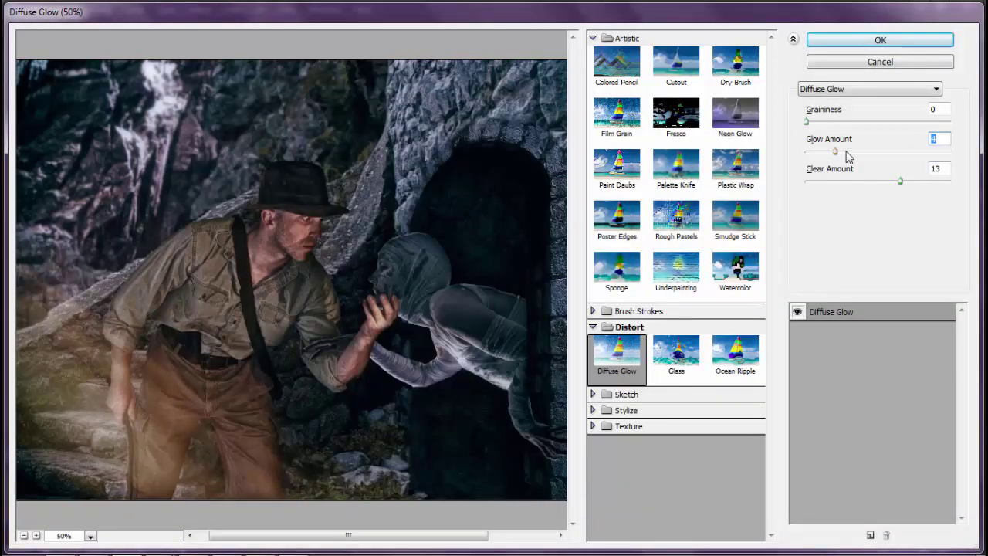
# Apply the Diffuse Glow filter and fit the image on screen.
pyautogui.click(879, 41)
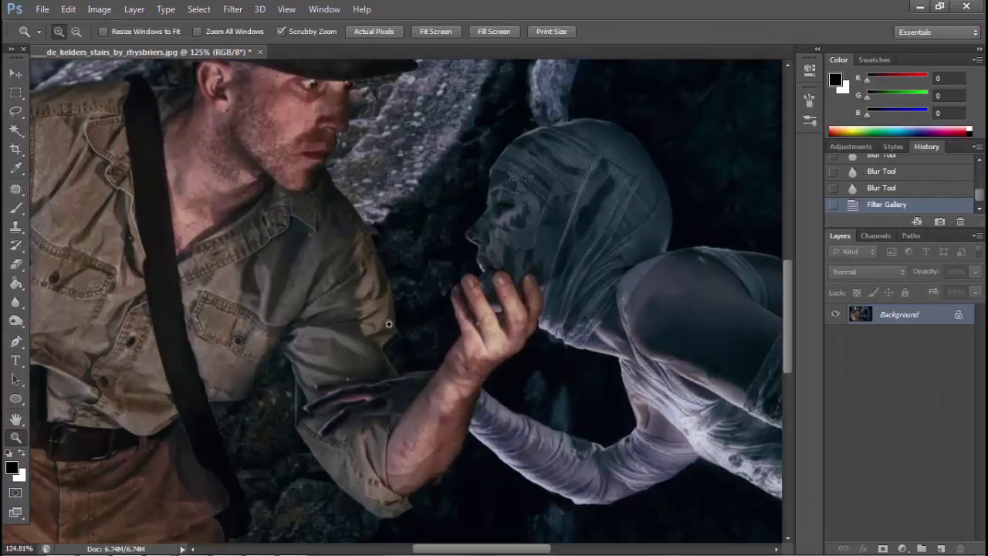
pyautogui.rightClick(368, 287)
pyautogui.click(369, 286)
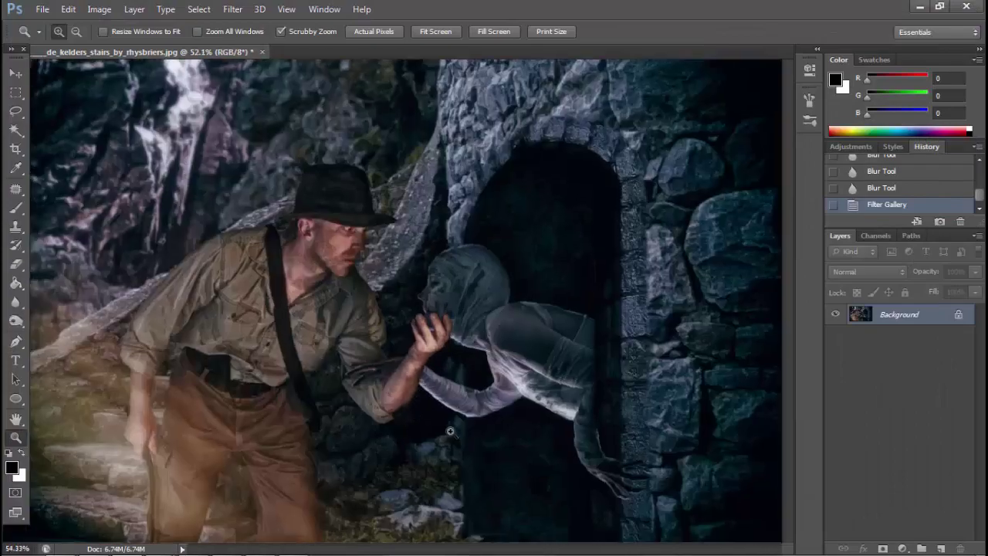
# Blur the man's arm edge against the dark doorway.
pyautogui.moveTo(340, 394); pyautogui.dragTo(367, 397)
pyautogui.press('r')
pyautogui.moveTo(232, 437); pyautogui.dragTo(202, 461)
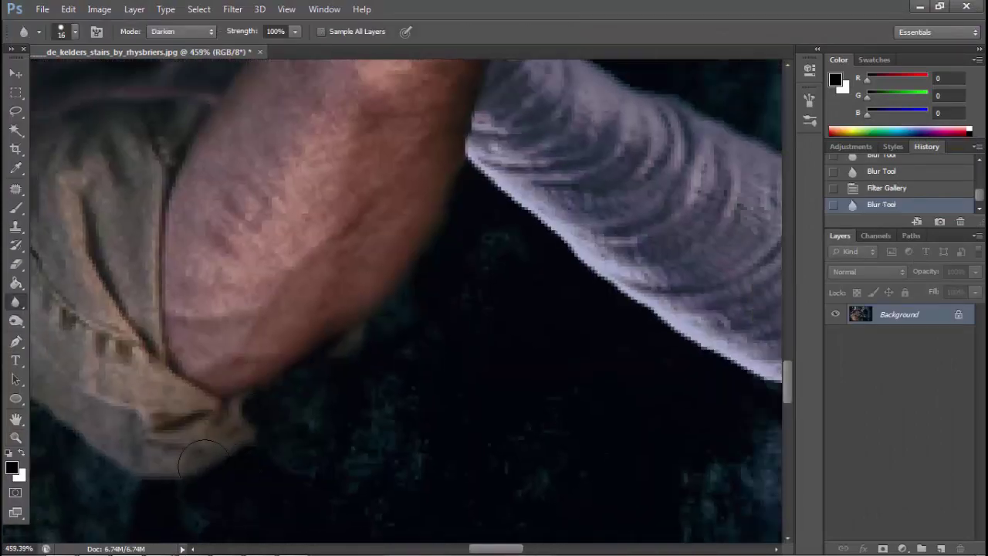
pyautogui.moveTo(128, 437); pyautogui.dragTo(138, 451)
pyautogui.press('z')
pyautogui.hotkey('ctrl', '0')
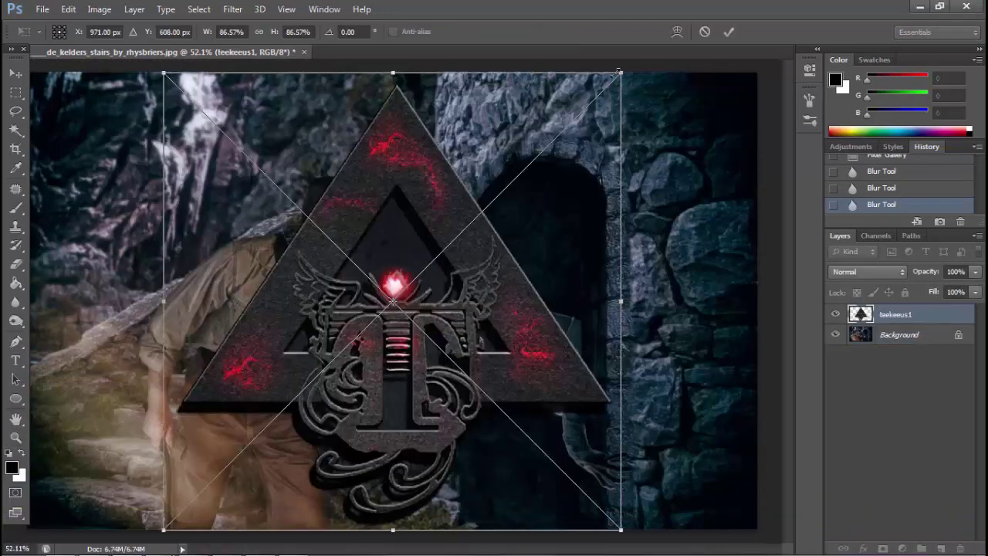
# Shrink the placed triangle logo and move it to the bottom-right corner; an early flatten is undone.
pyautogui.moveTo(623, 71); pyautogui.dragTo(222, 481)
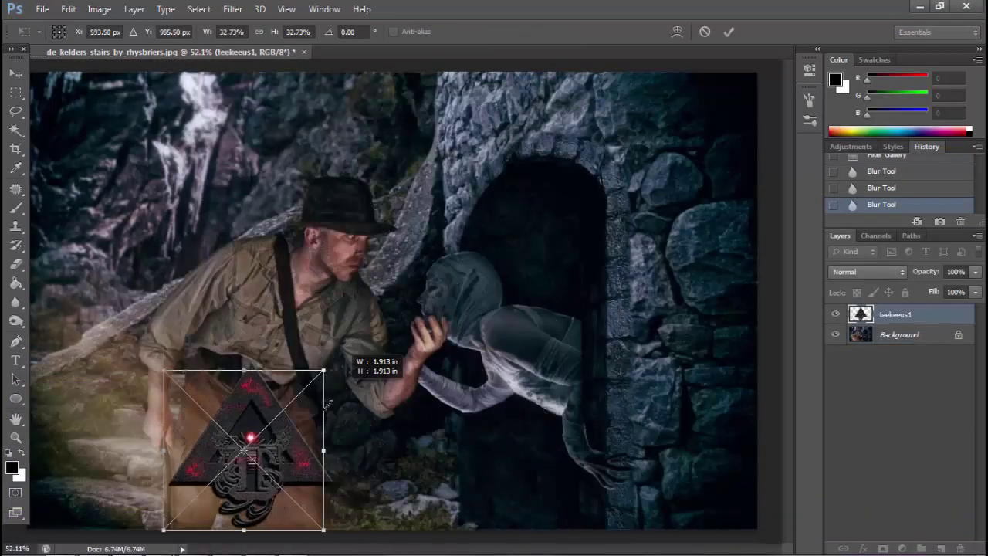
pyautogui.press('Return')
pyautogui.press('v')
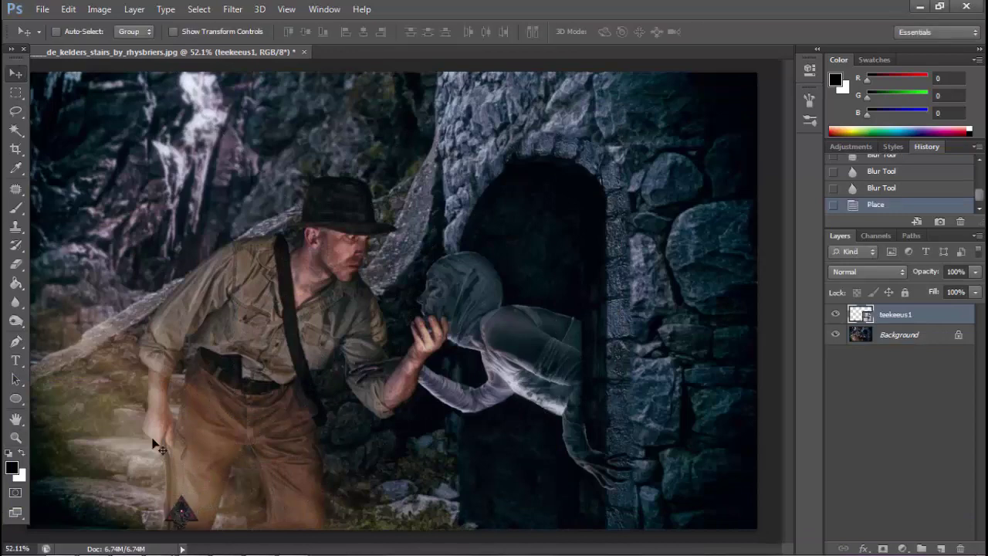
pyautogui.moveTo(154, 444); pyautogui.dragTo(714, 442)
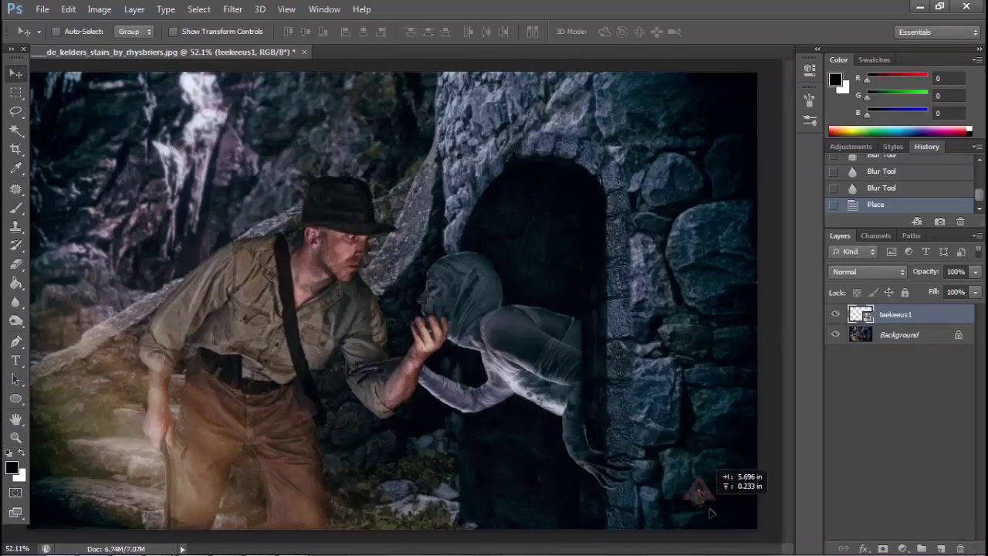
pyautogui.click(133, 9)
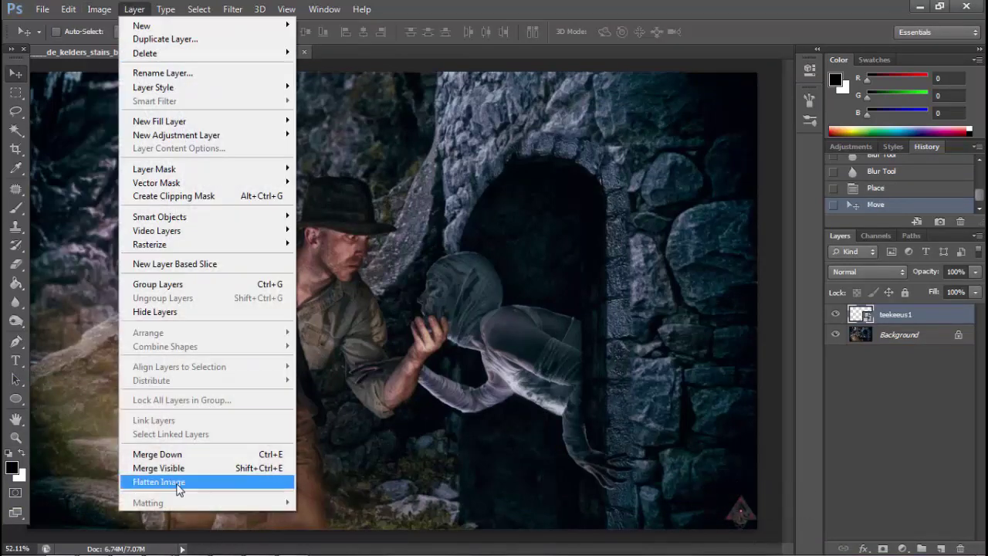
pyautogui.click(176, 481)
pyautogui.hotkey('ctrl', 'z')
# Resize the triangle logo again with Free Transform and nudge it into the corner.
pyautogui.press('m')
pyautogui.rightClick(523, 91)
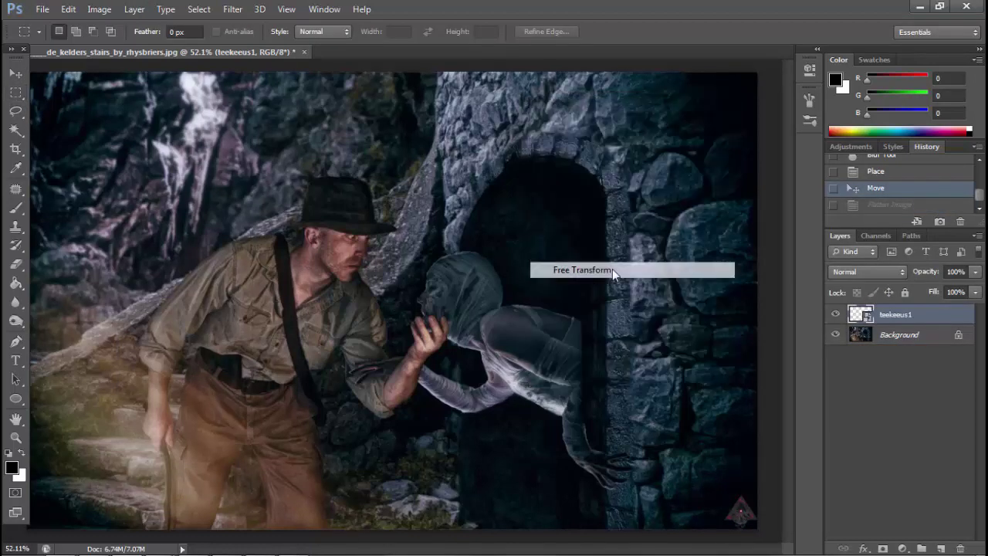
pyautogui.click(613, 269)
pyautogui.press('Return')
pyautogui.press('v')
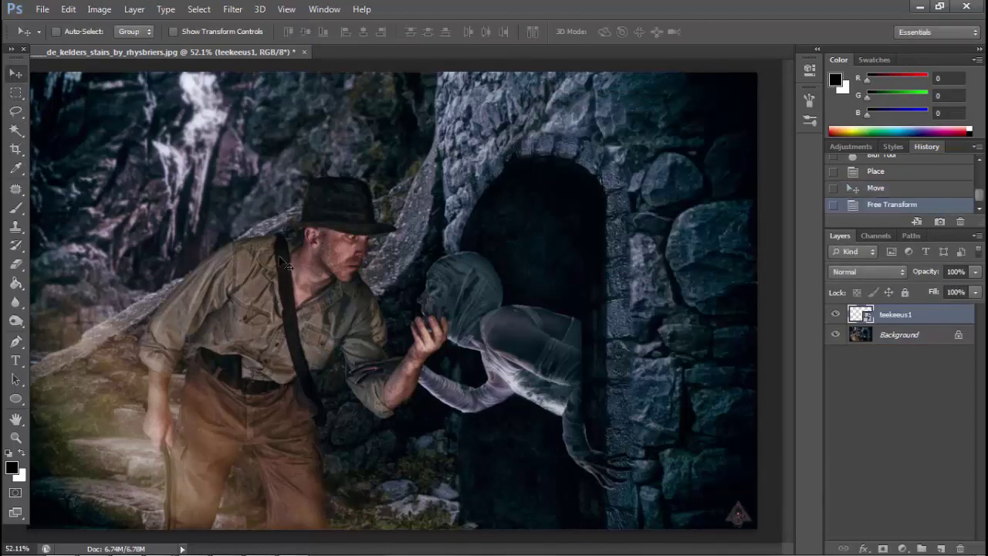
pyautogui.moveTo(255, 139); pyautogui.dragTo(259, 141)
# Rasterize the logo layer, apply Auto Color, and flatten the image.
pyautogui.press('b')
pyautogui.hotkey('ctrl', 'shift', 'b')
pyautogui.press('Return')
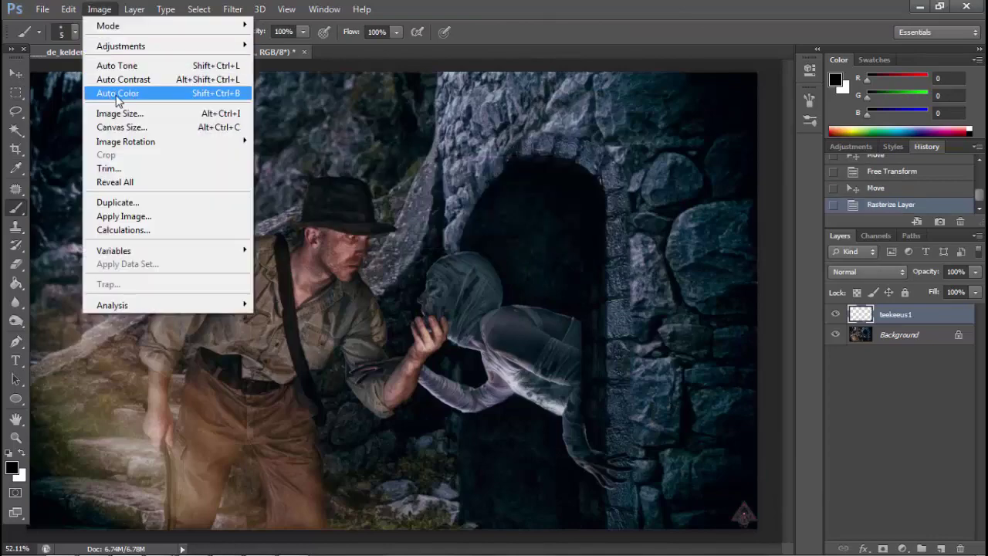
pyautogui.click(133, 7)
pyautogui.click(158, 488)
# Zoom in to inspect the finished composite, then fit the whole image on screen.
pyautogui.press('z')
pyautogui.moveTo(183, 399); pyautogui.dragTo(405, 308)
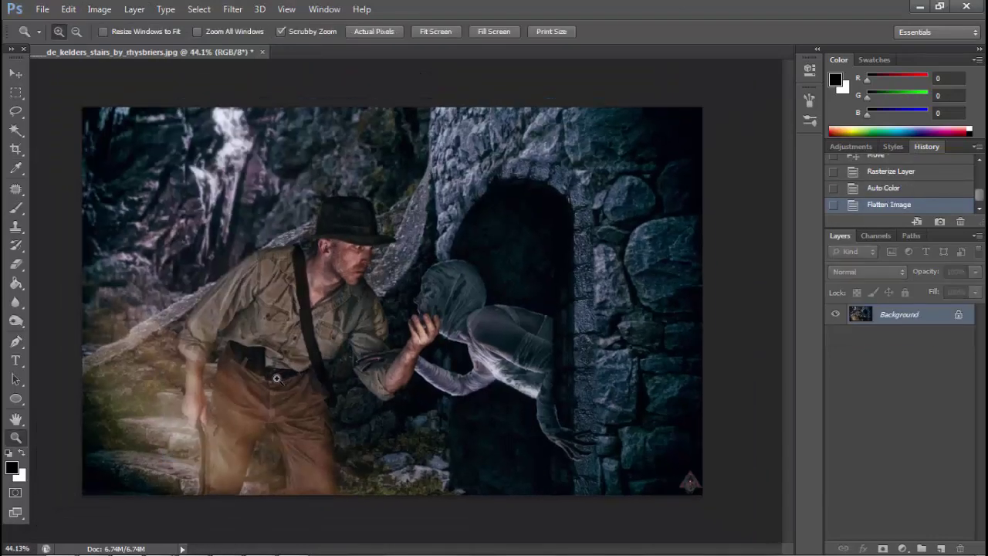
pyautogui.hotkey('ctrl', '0')
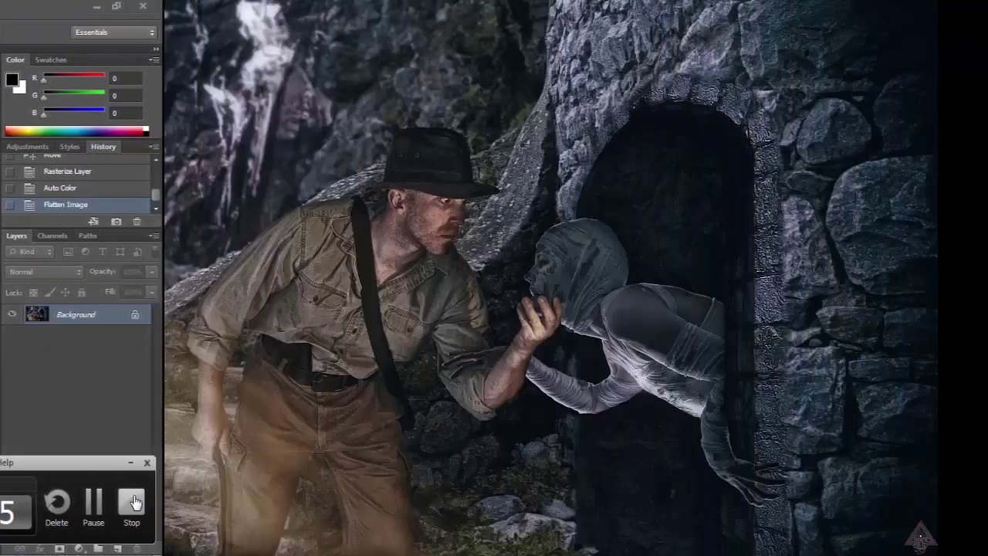
pyautogui.click(134, 502)
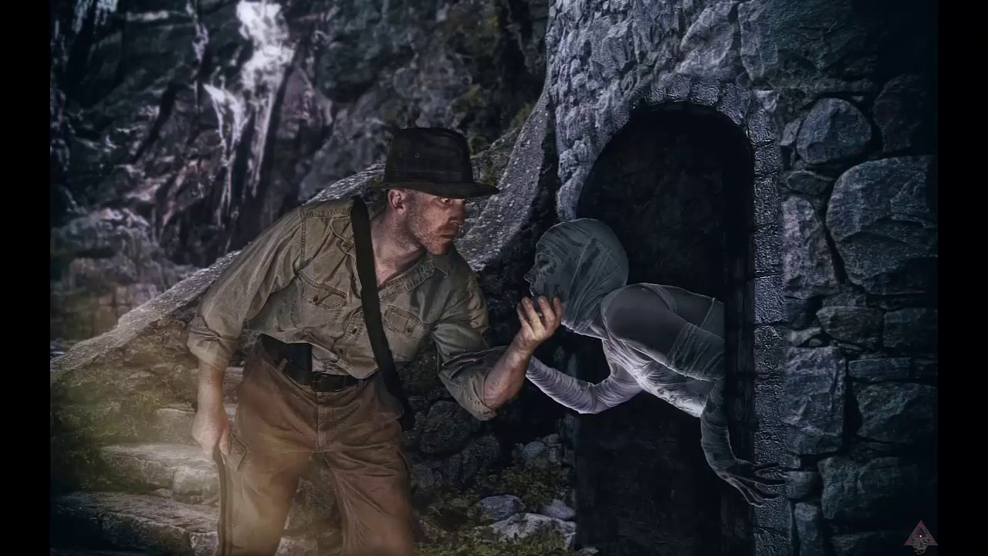